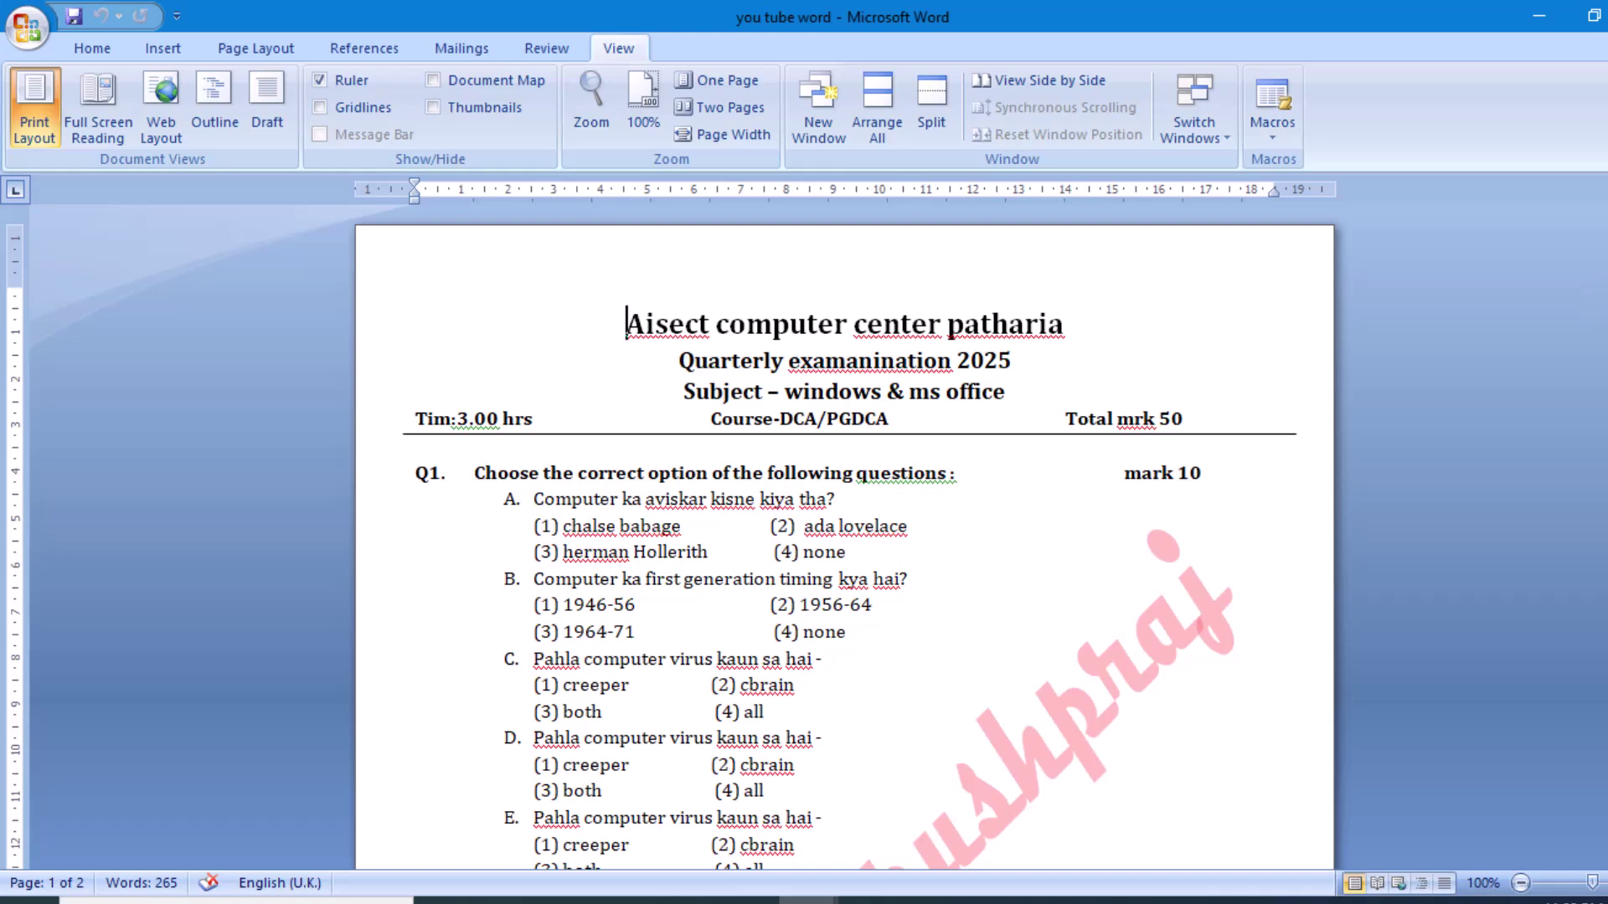
# - Review the finished single-column question paper from its heading through the question sections
pyautogui.scroll(-5, 951, 333)
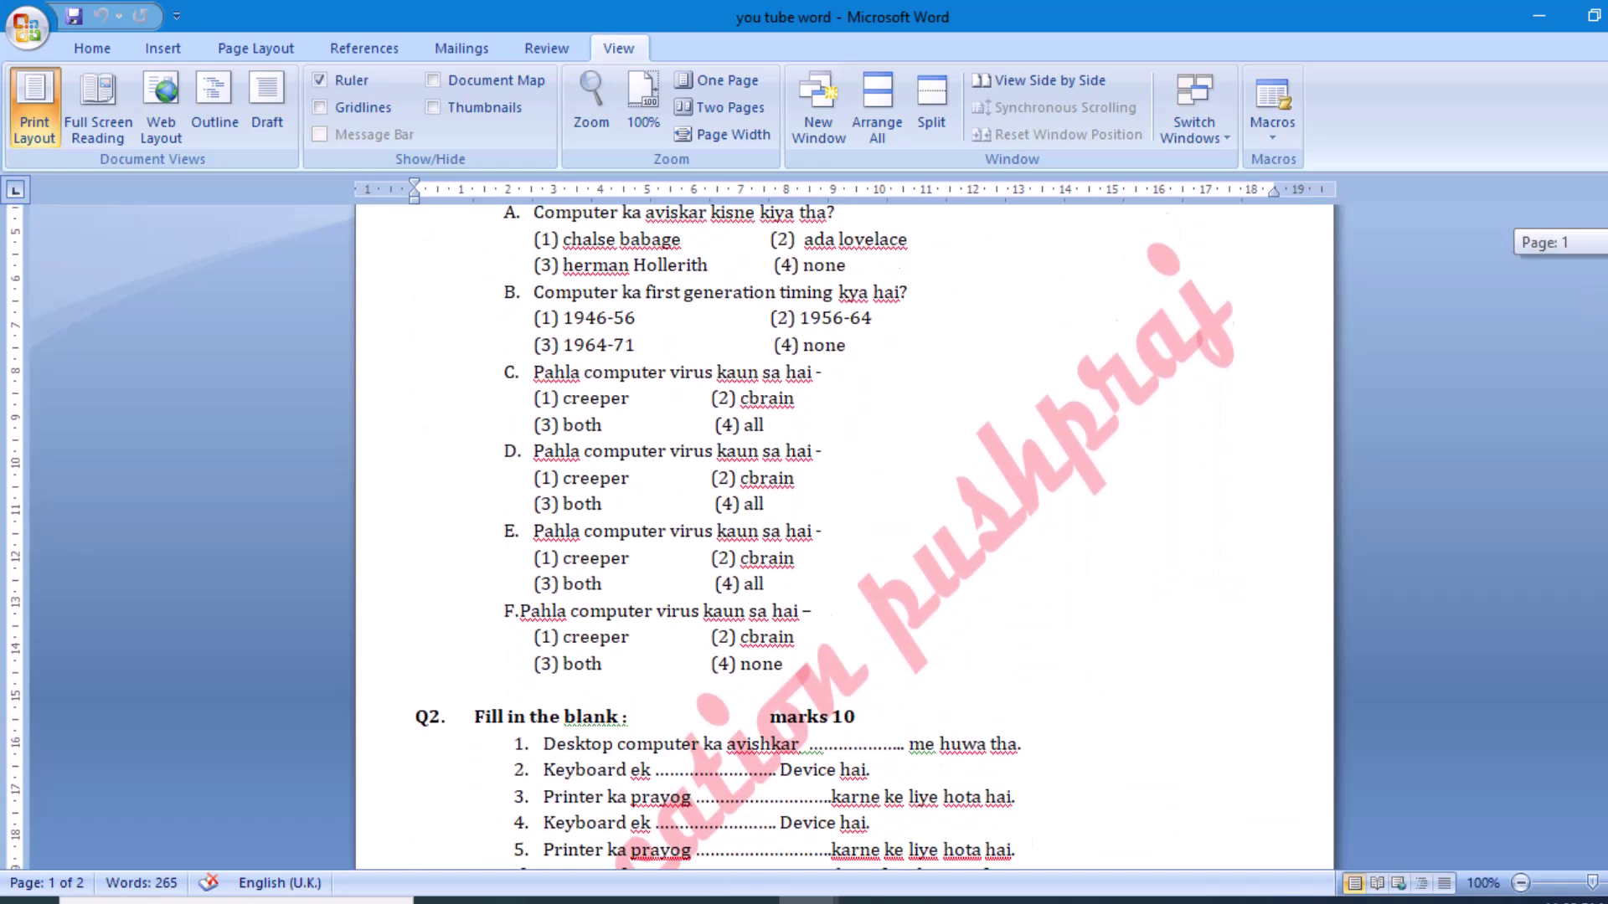
pyautogui.scroll(-8, 844, 536)
pyautogui.scroll(4, 844, 536)
pyautogui.scroll(7, 844, 536)
# - Switch to the double column question paper document and examine its two-column layout across both pages
pyautogui.click(1194, 141)
pyautogui.click(1224, 171)
pyautogui.scroll(7, 930, 377)
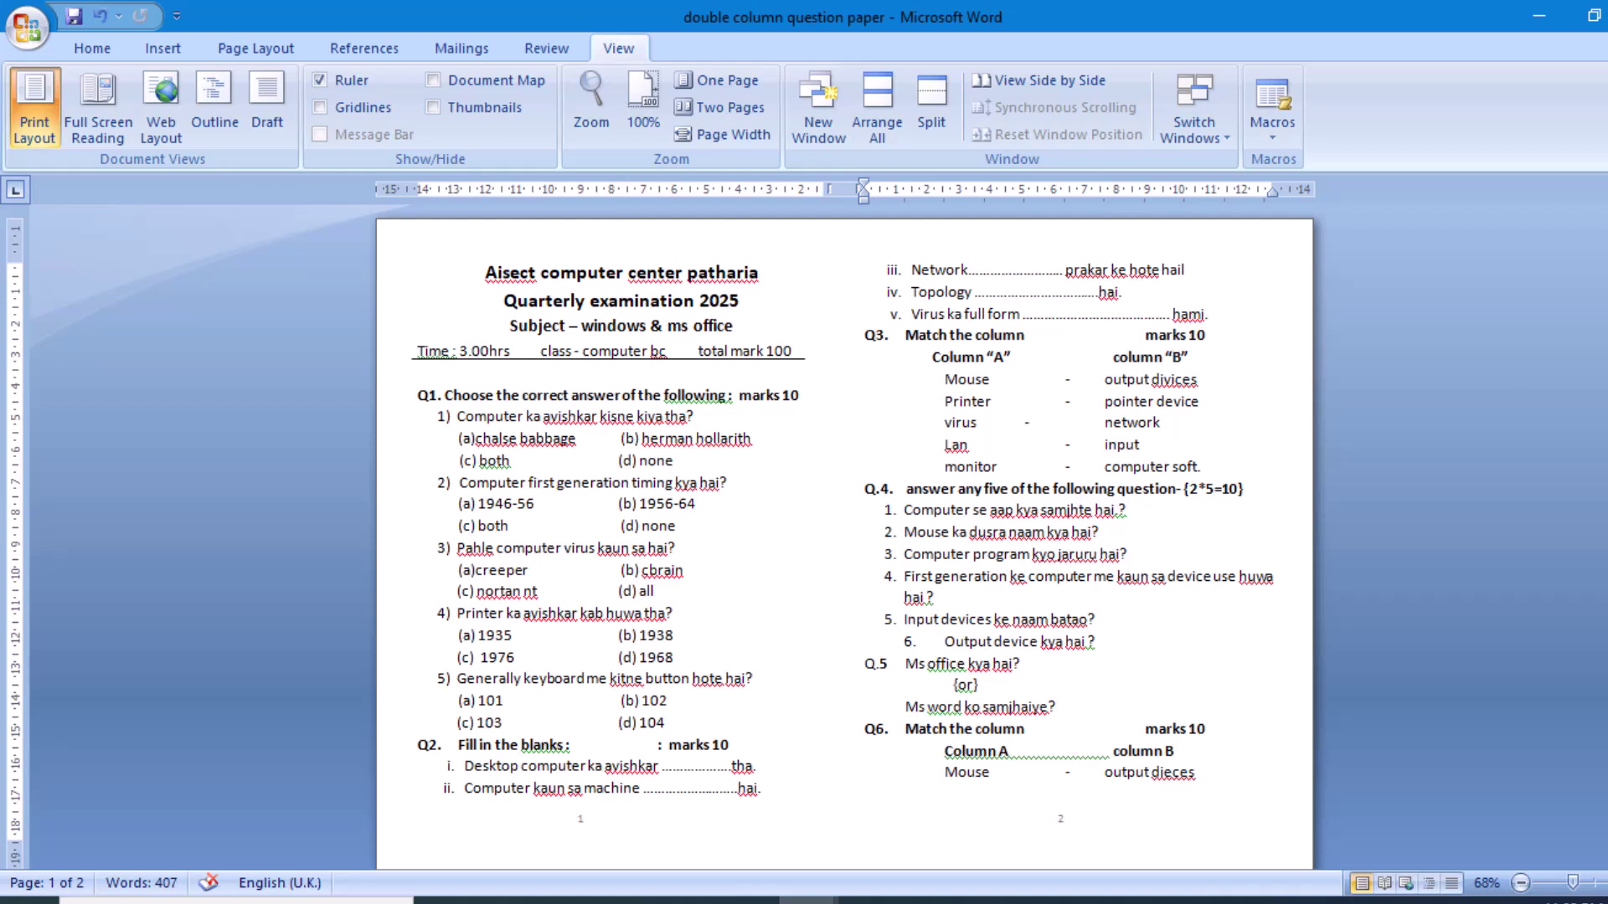
pyautogui.scroll(-5, 844, 536)
pyautogui.scroll(-8, 844, 536)
pyautogui.scroll(-1, 844, 536)
pyautogui.scroll(7, 844, 536)
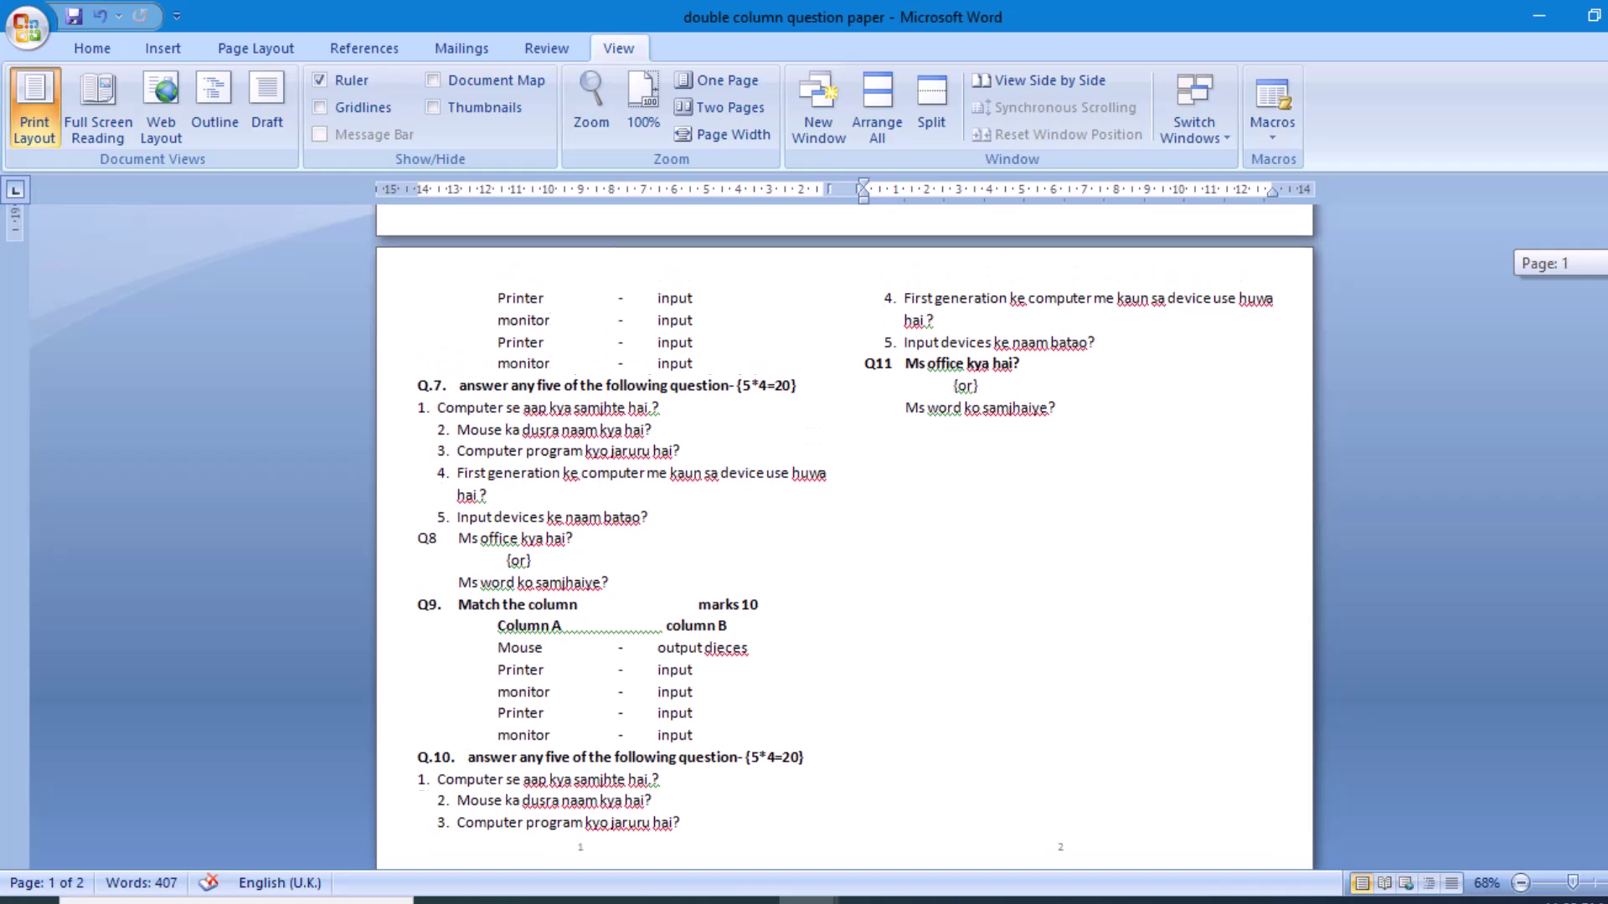
pyautogui.scroll(8, 844, 536)
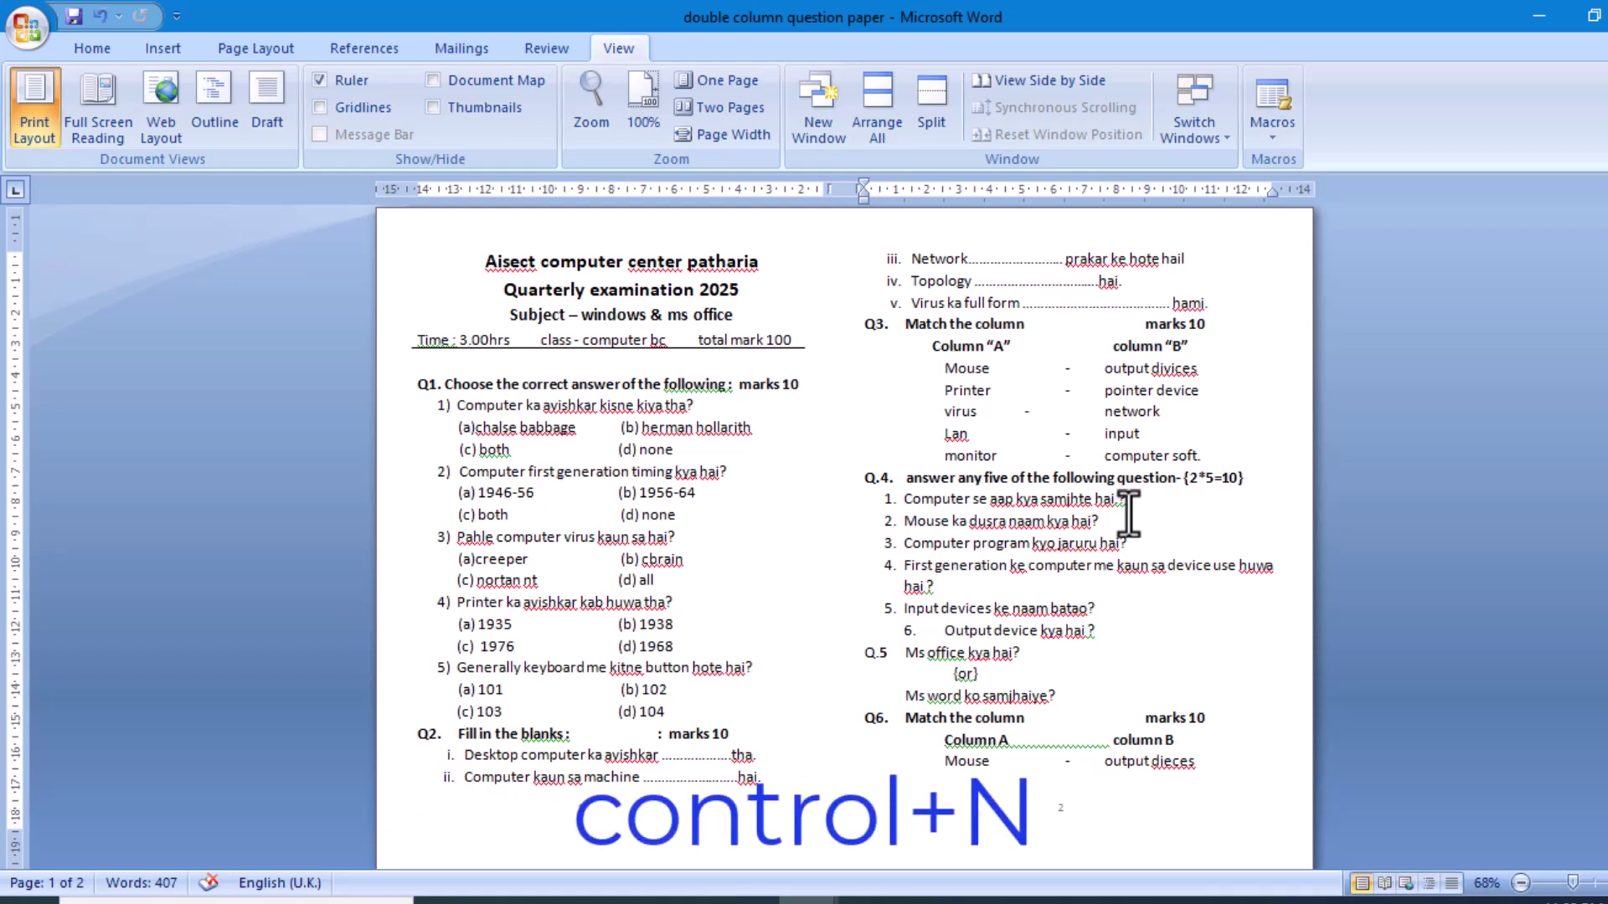
# - Create a new blank document with Narrow margins of 1.27 cm on all sides
pyautogui.hotkey('ctrl', 'n')
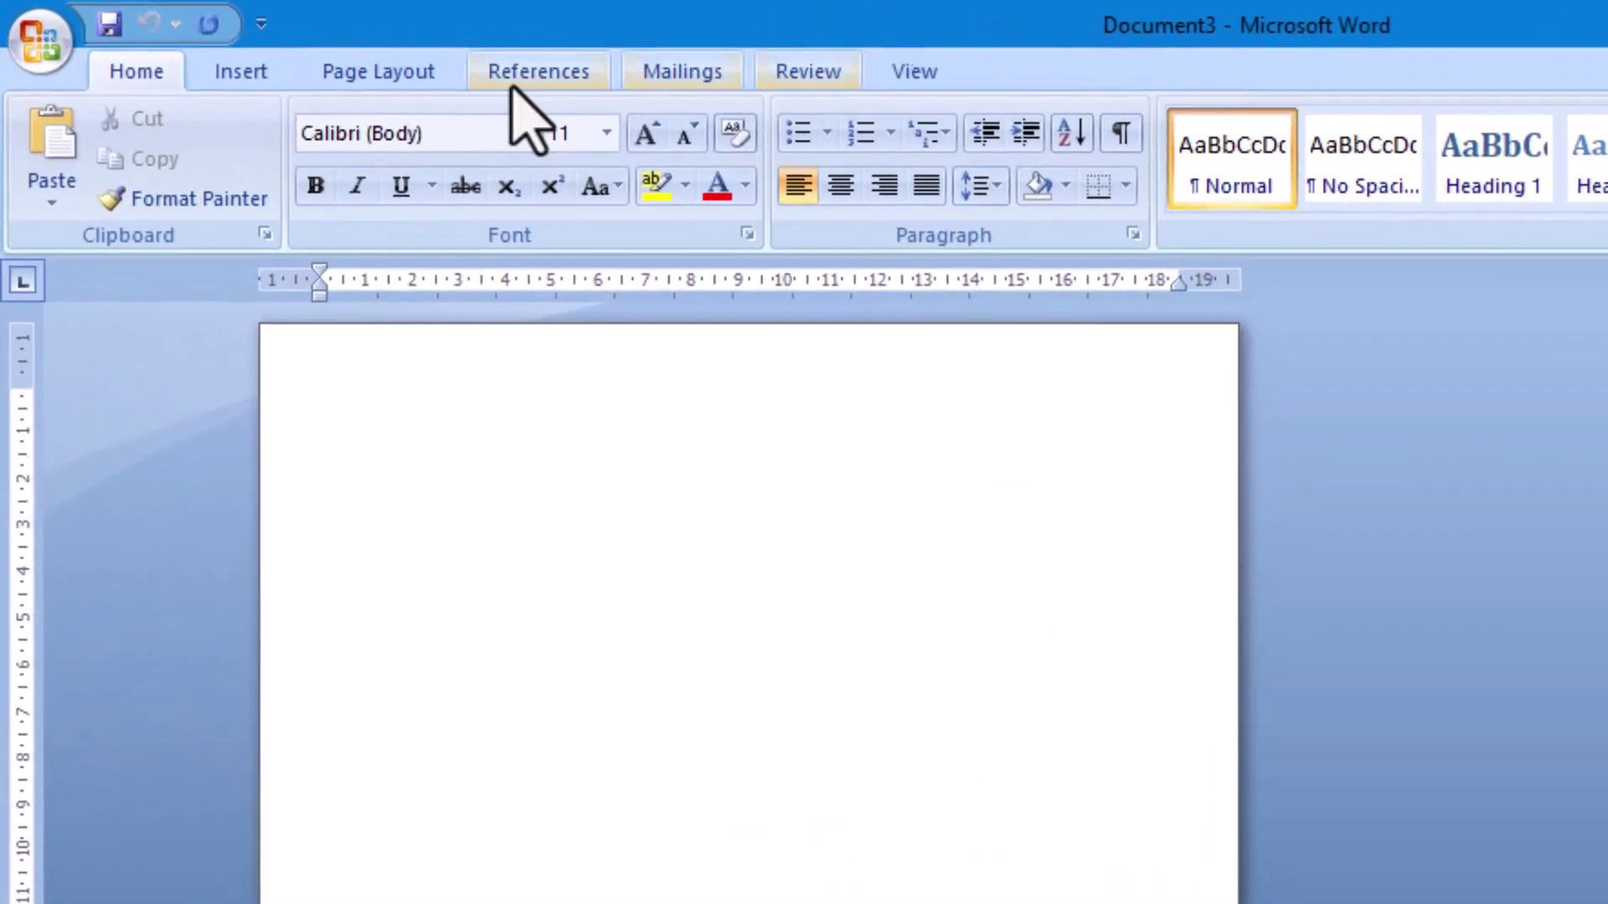
pyautogui.click(410, 81)
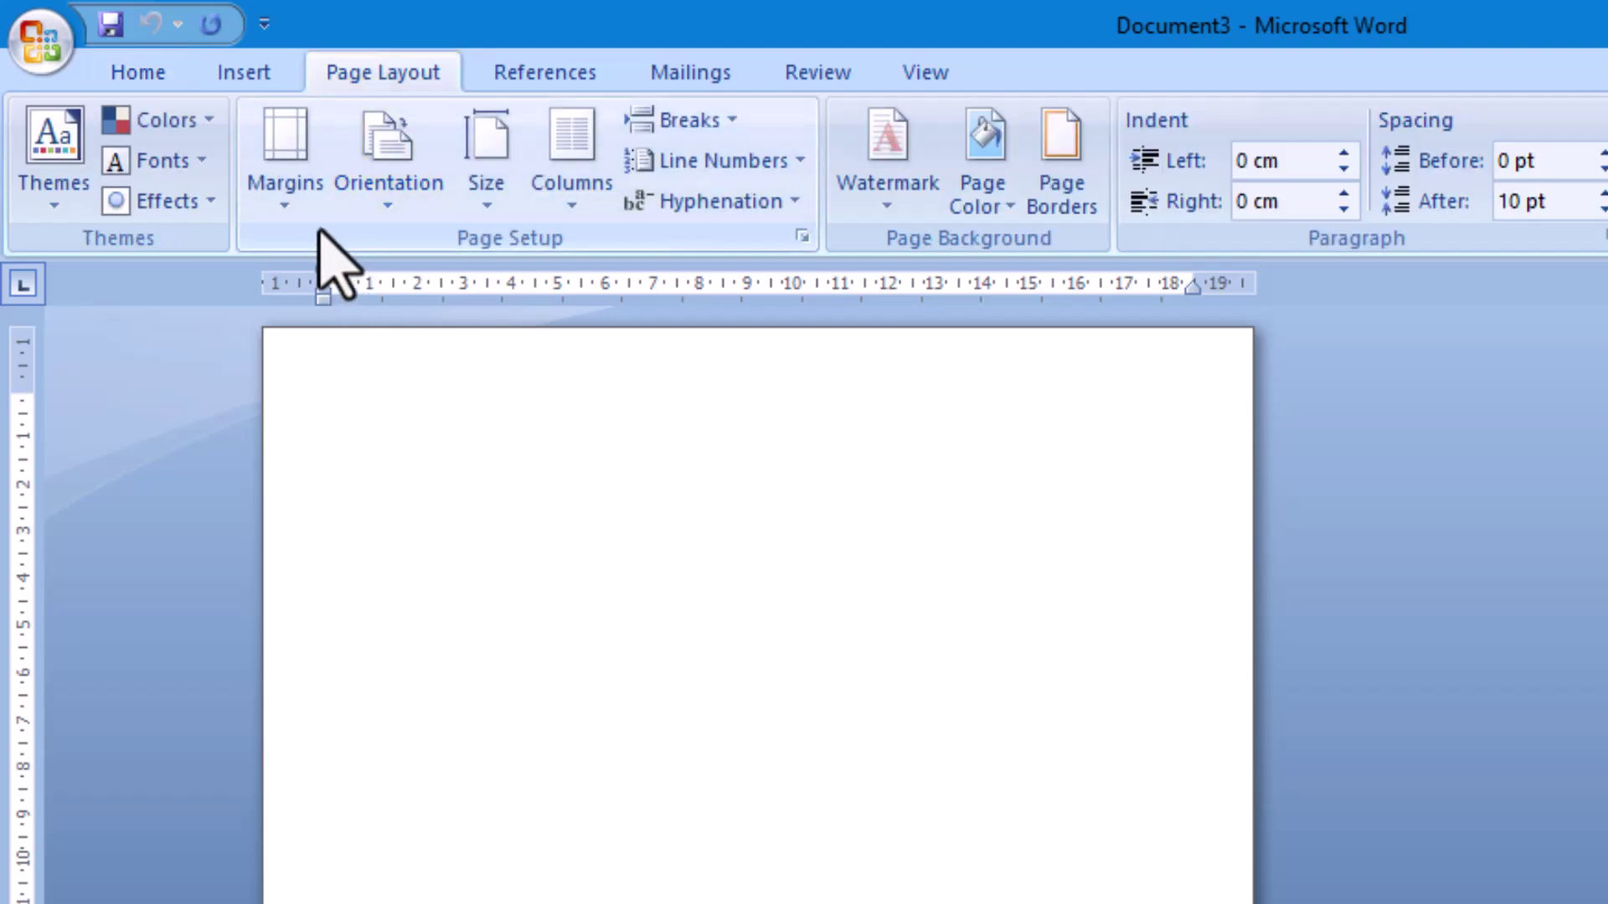
pyautogui.click(286, 226)
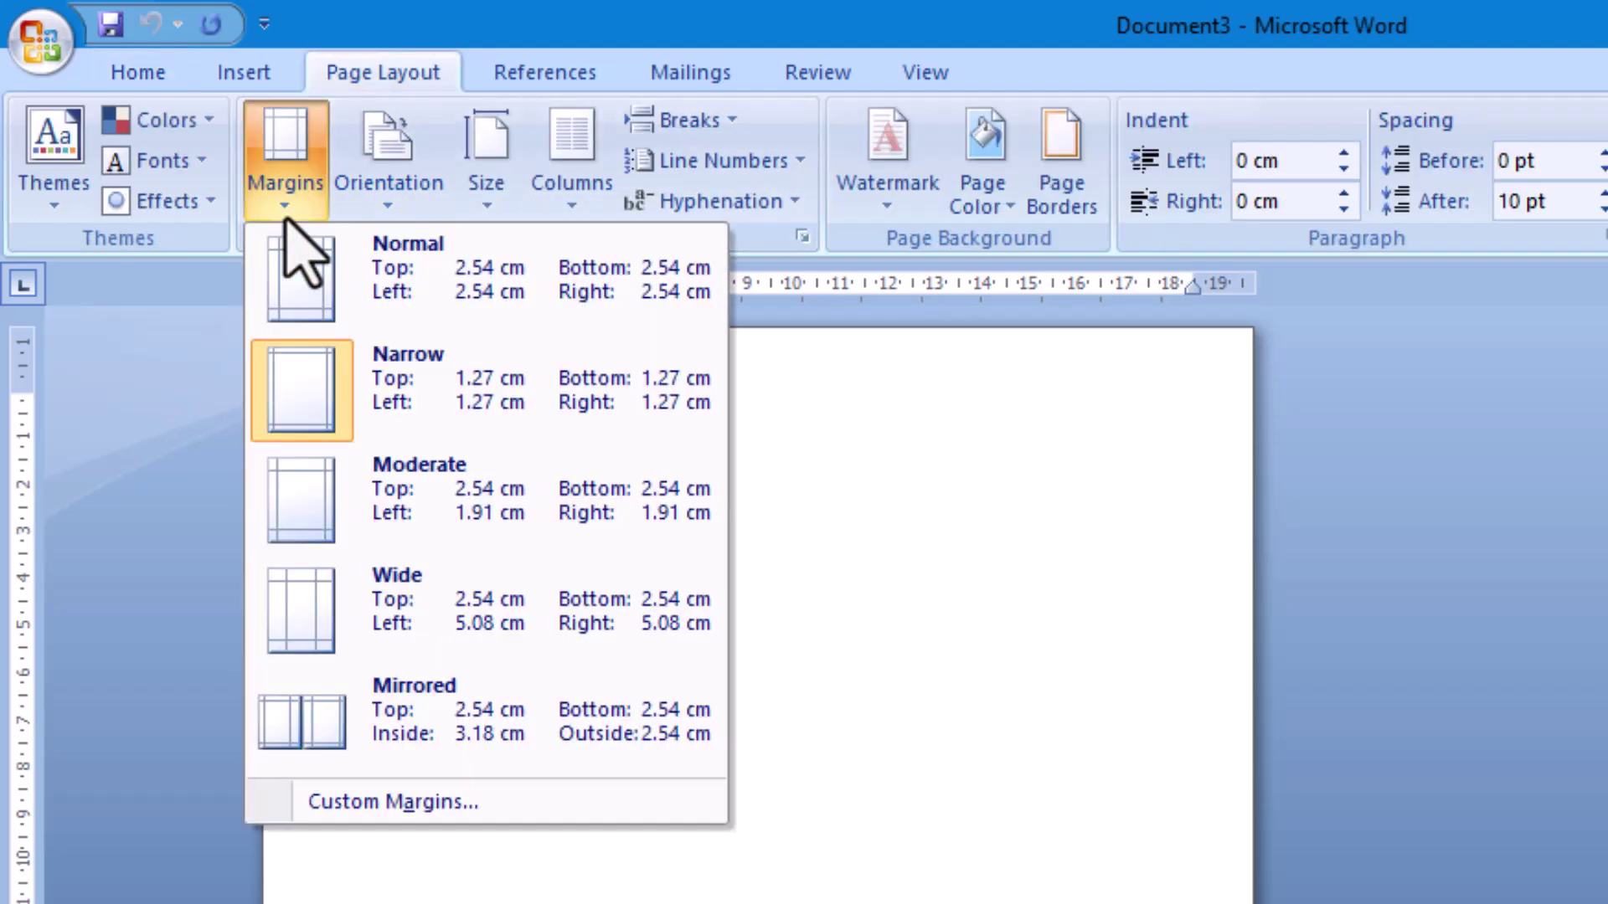
pyautogui.click(436, 375)
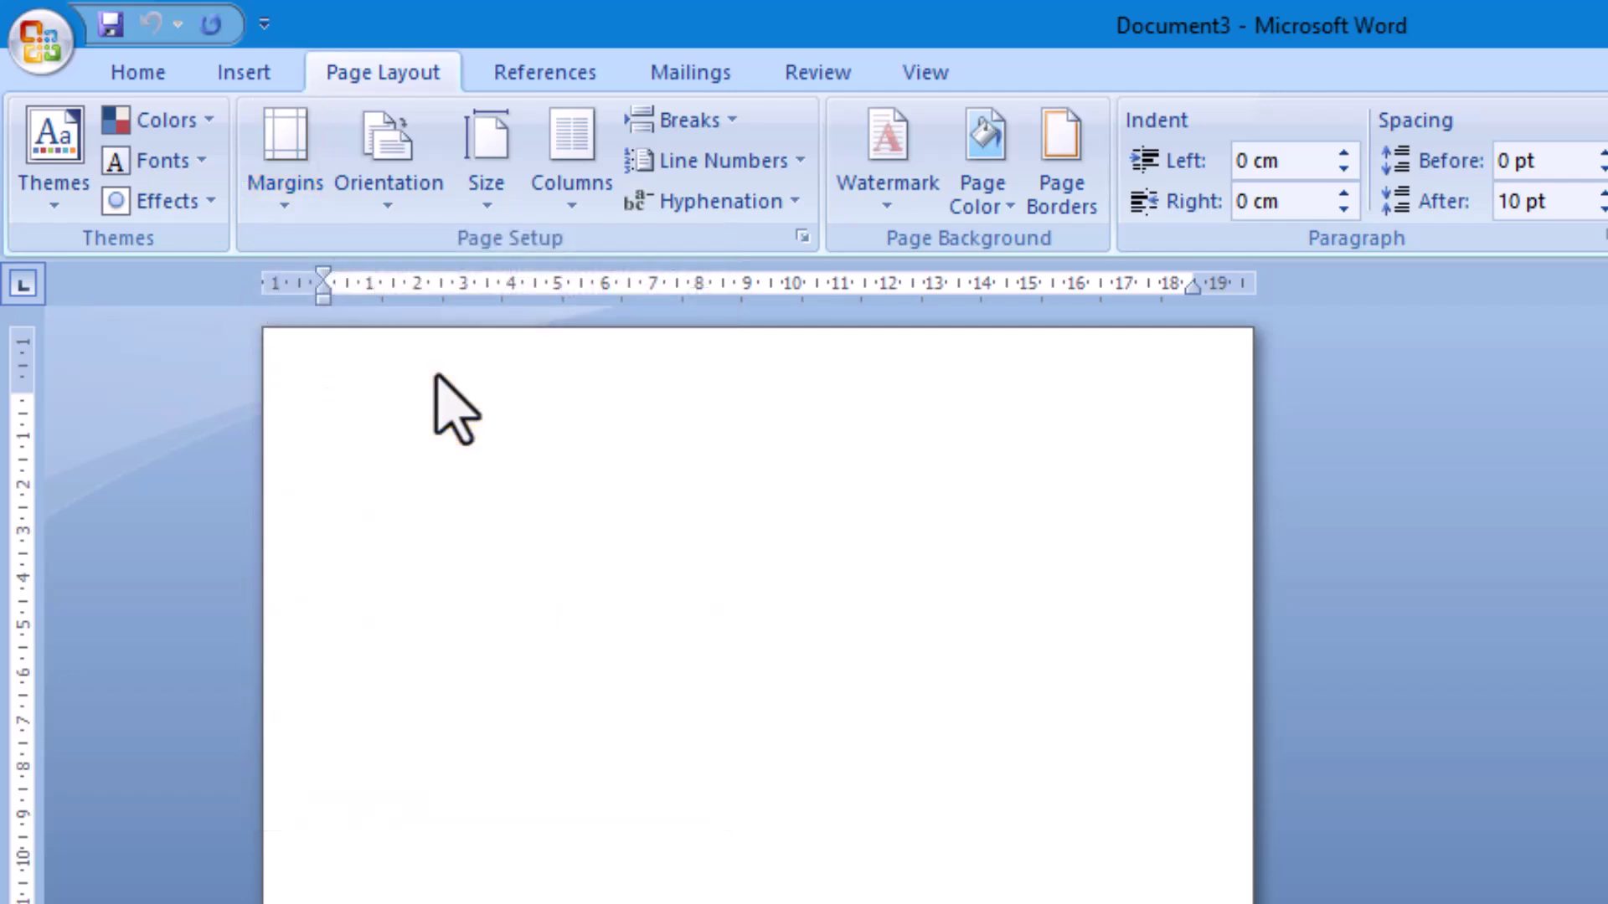
# - Change the blank document's page orientation to Landscape
pyautogui.click(387, 214)
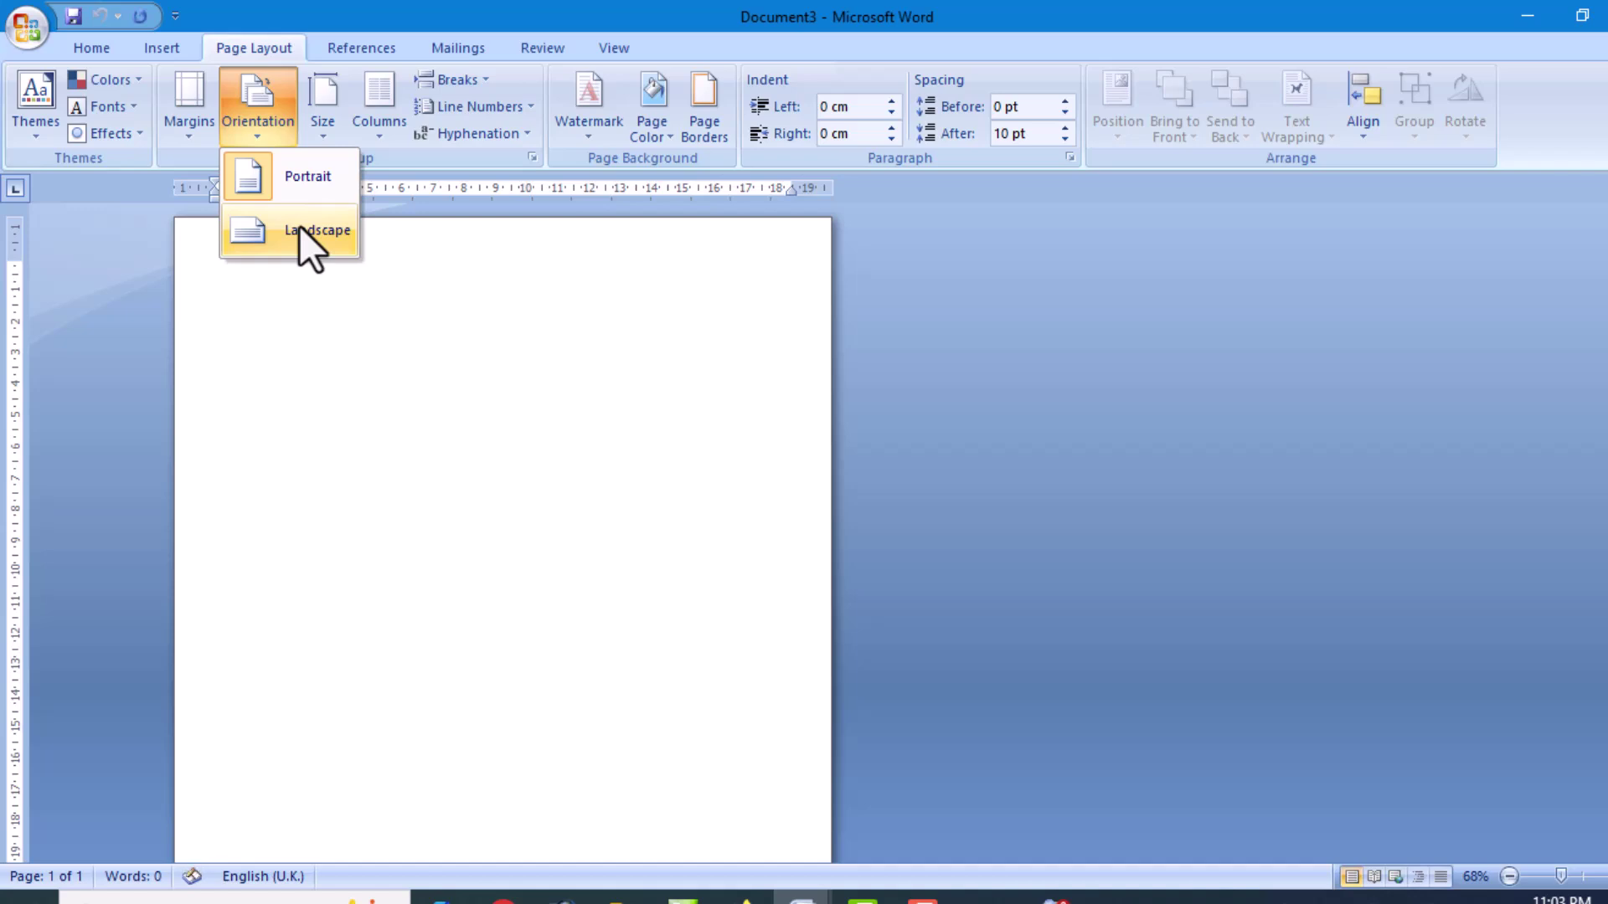
pyautogui.click(298, 228)
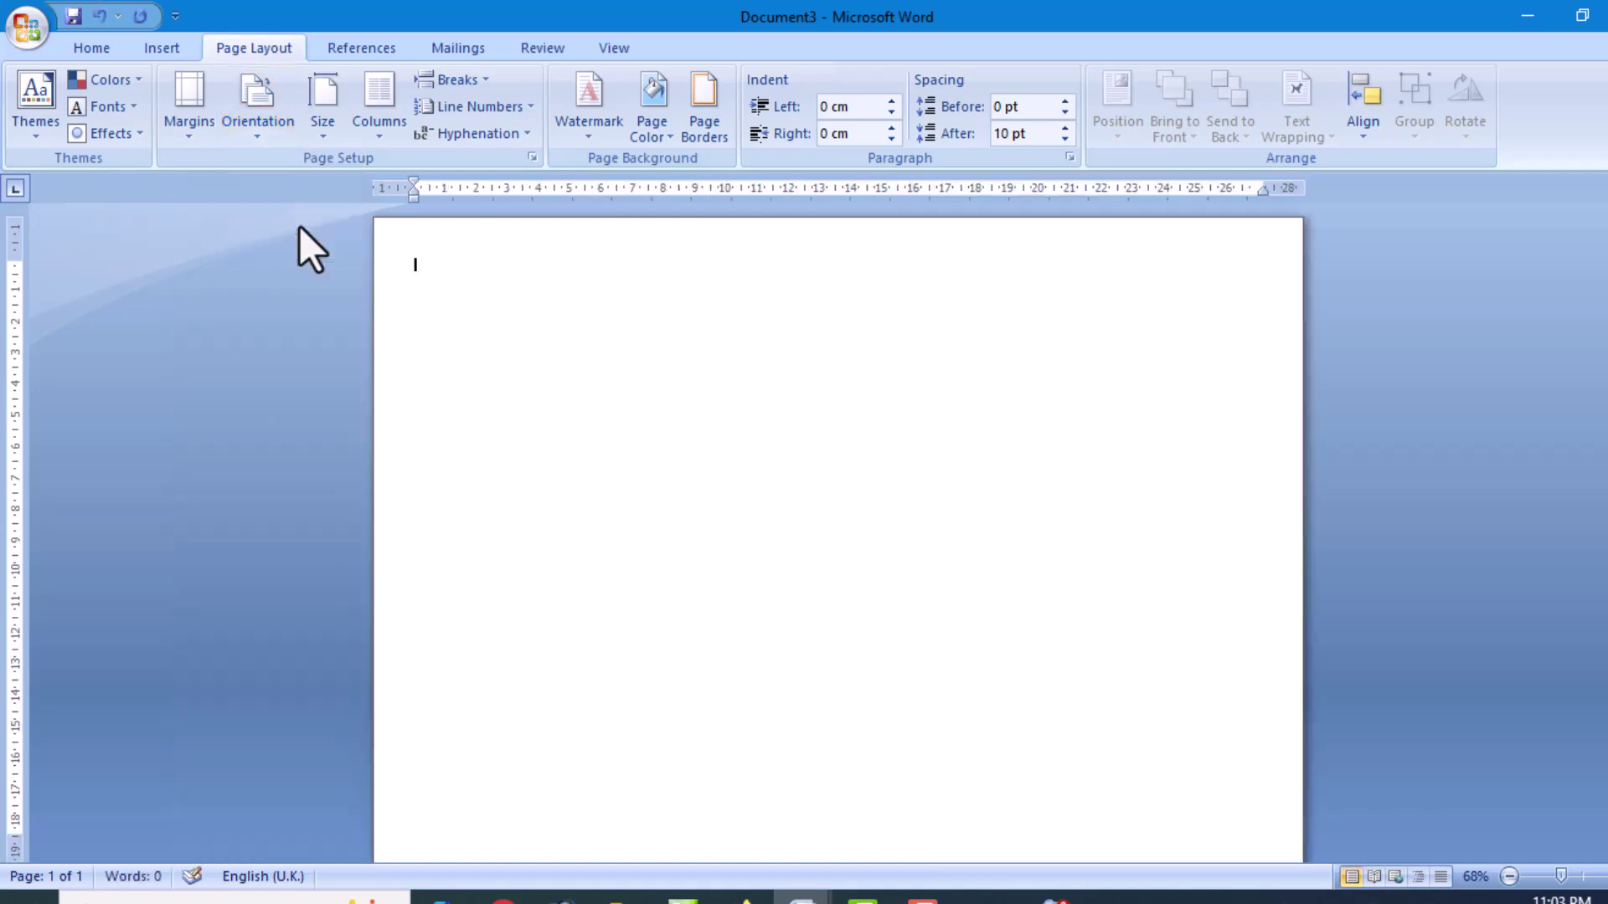
pyautogui.click(1549, 876)
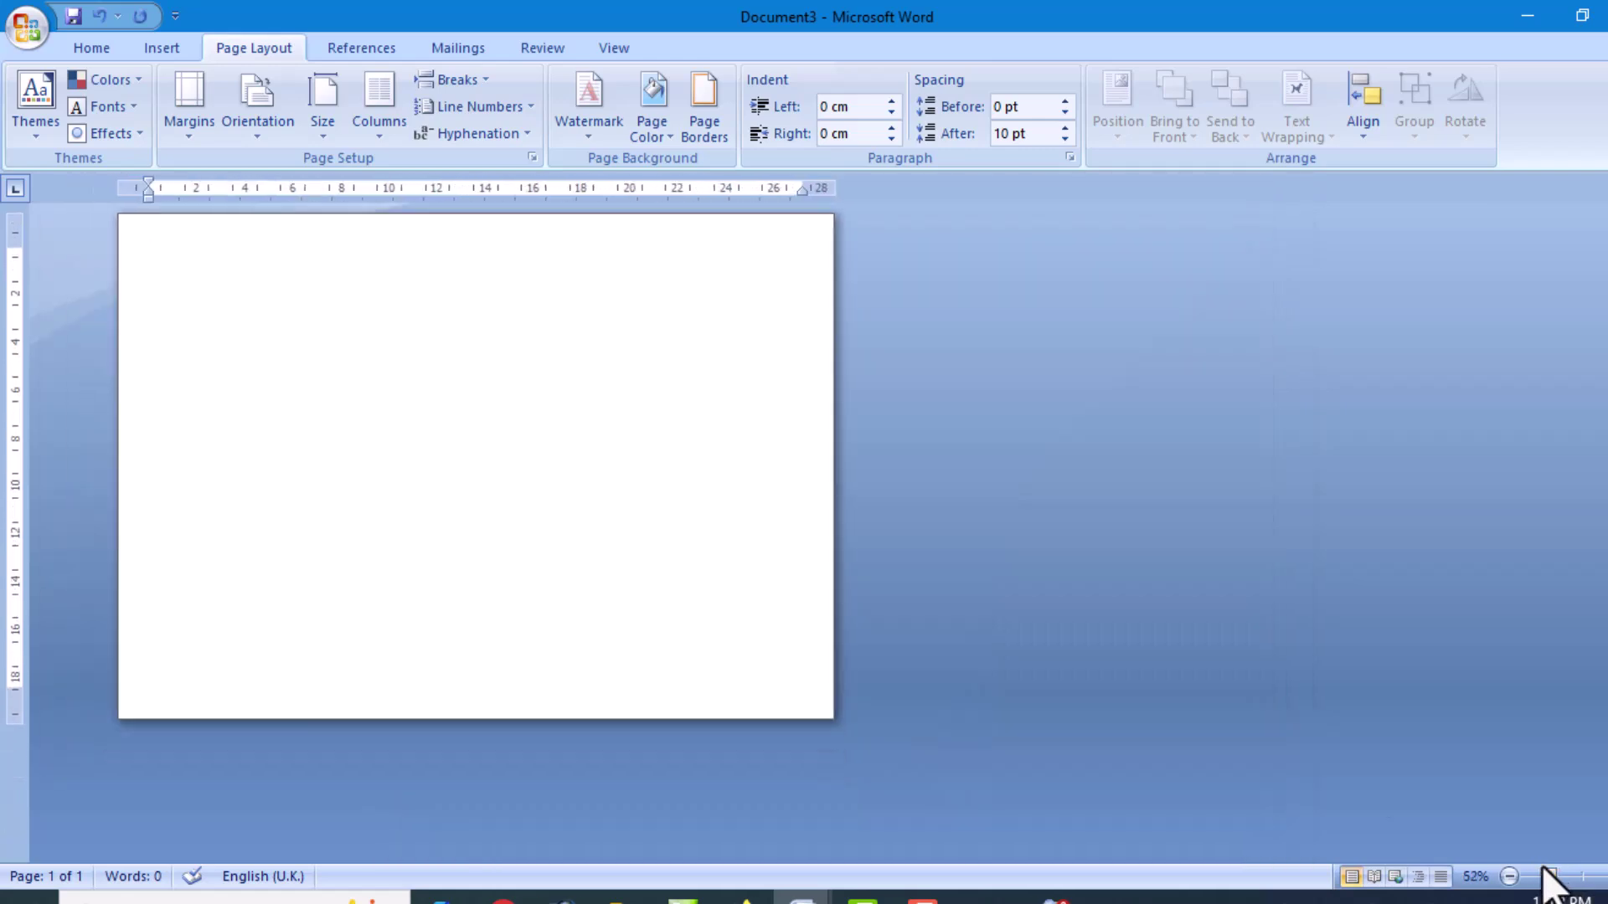
# - Switch the page to Portrait and return it to Landscape to compare the two orientations
pyautogui.click(241, 134)
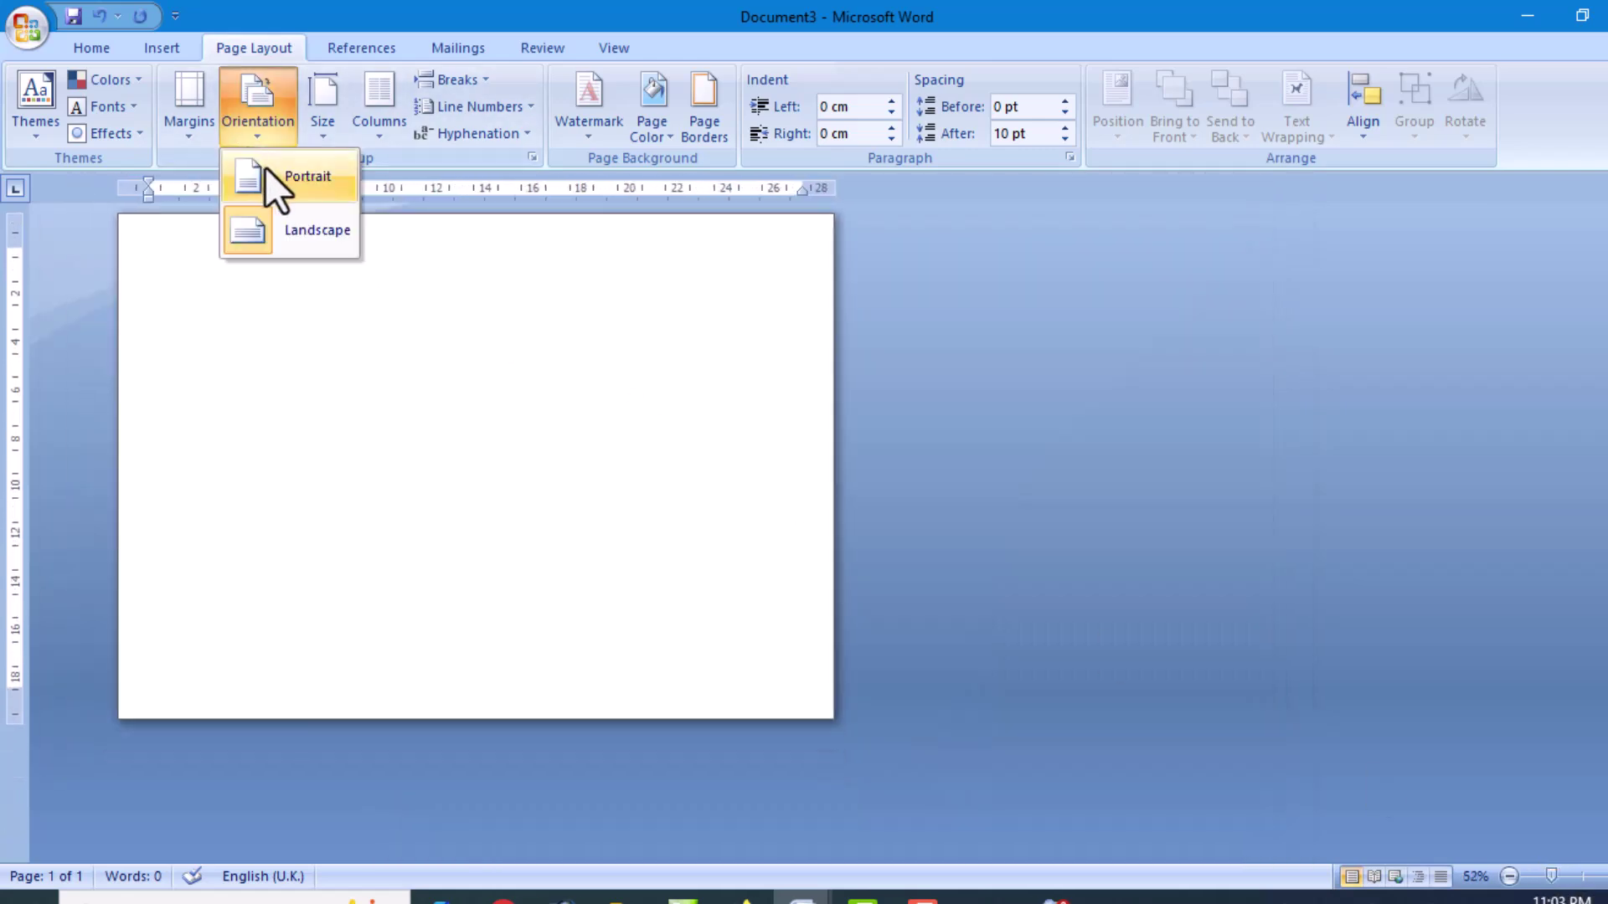
pyautogui.click(264, 168)
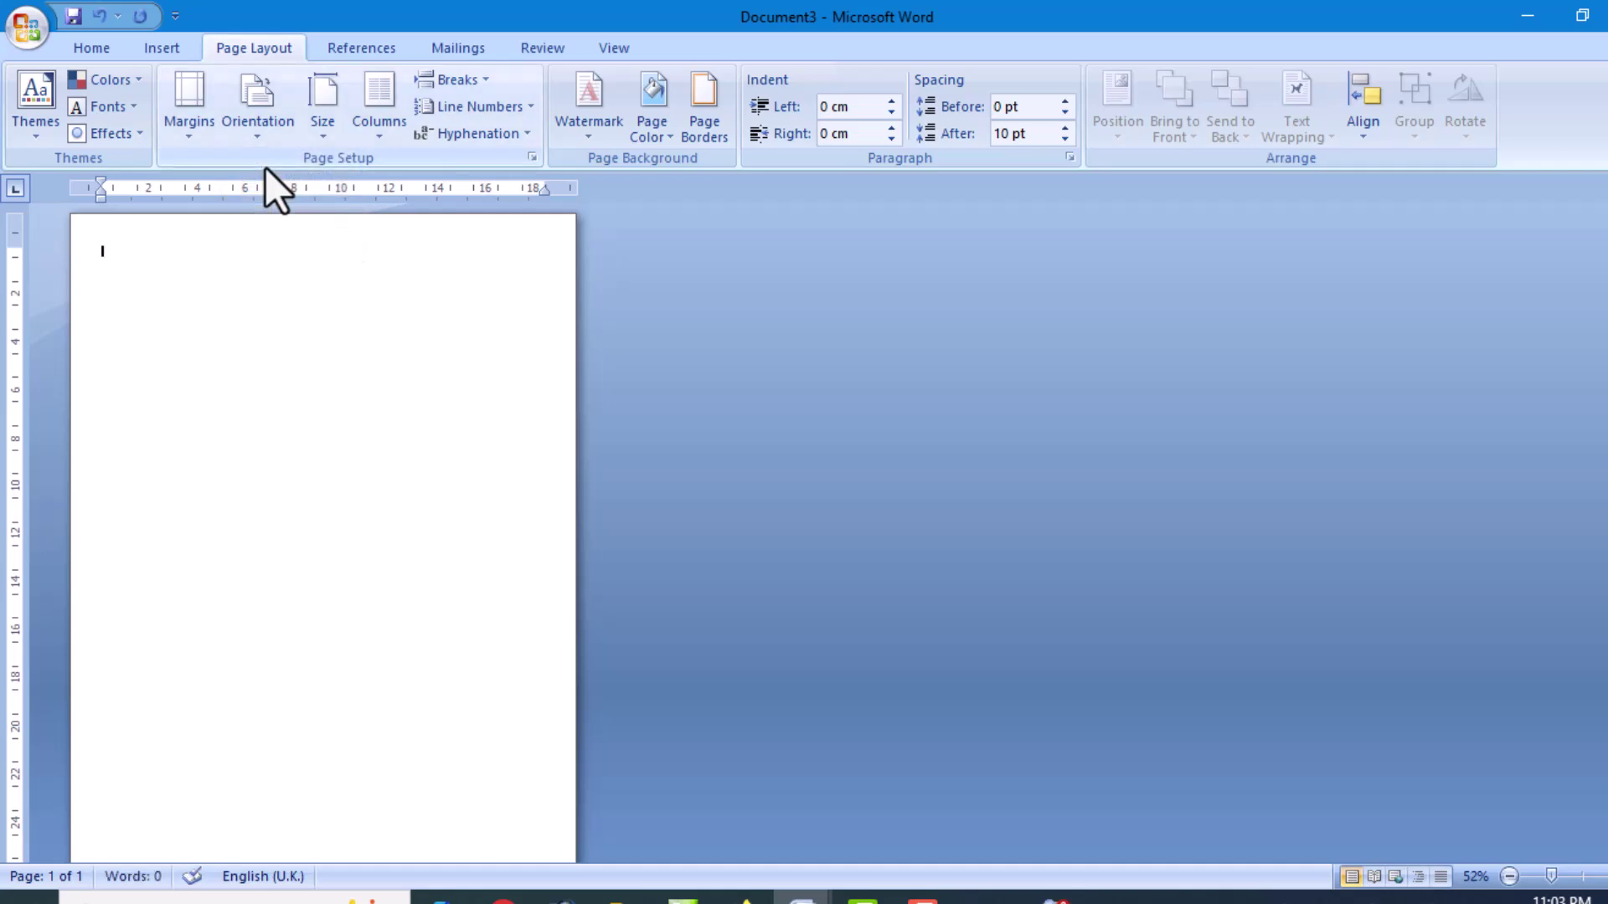
pyautogui.click(249, 129)
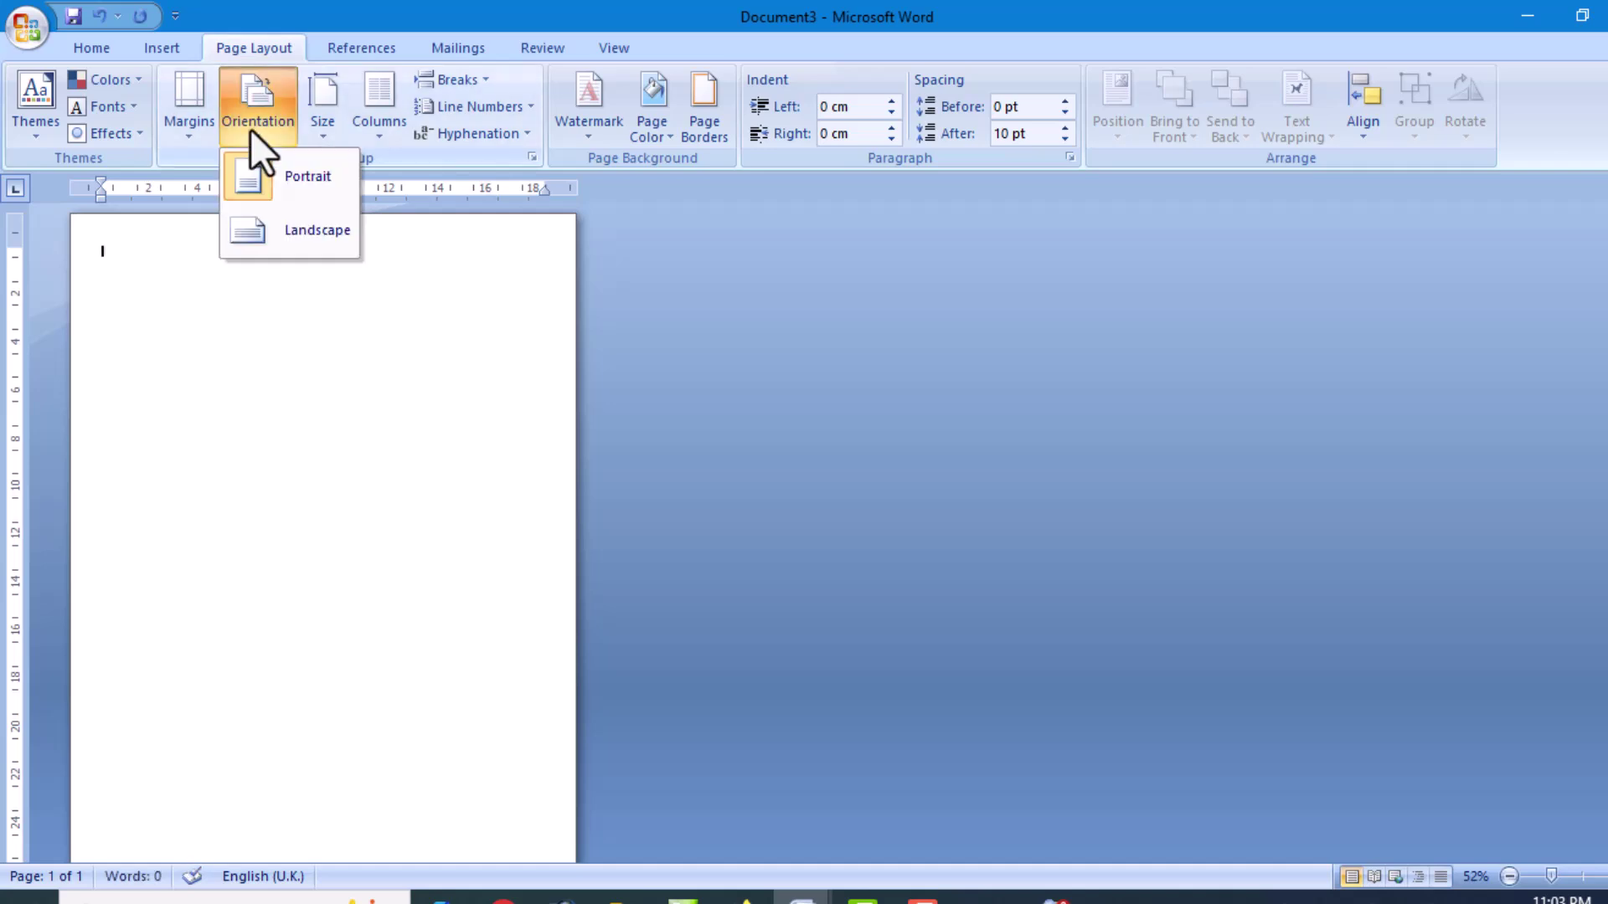
pyautogui.click(283, 230)
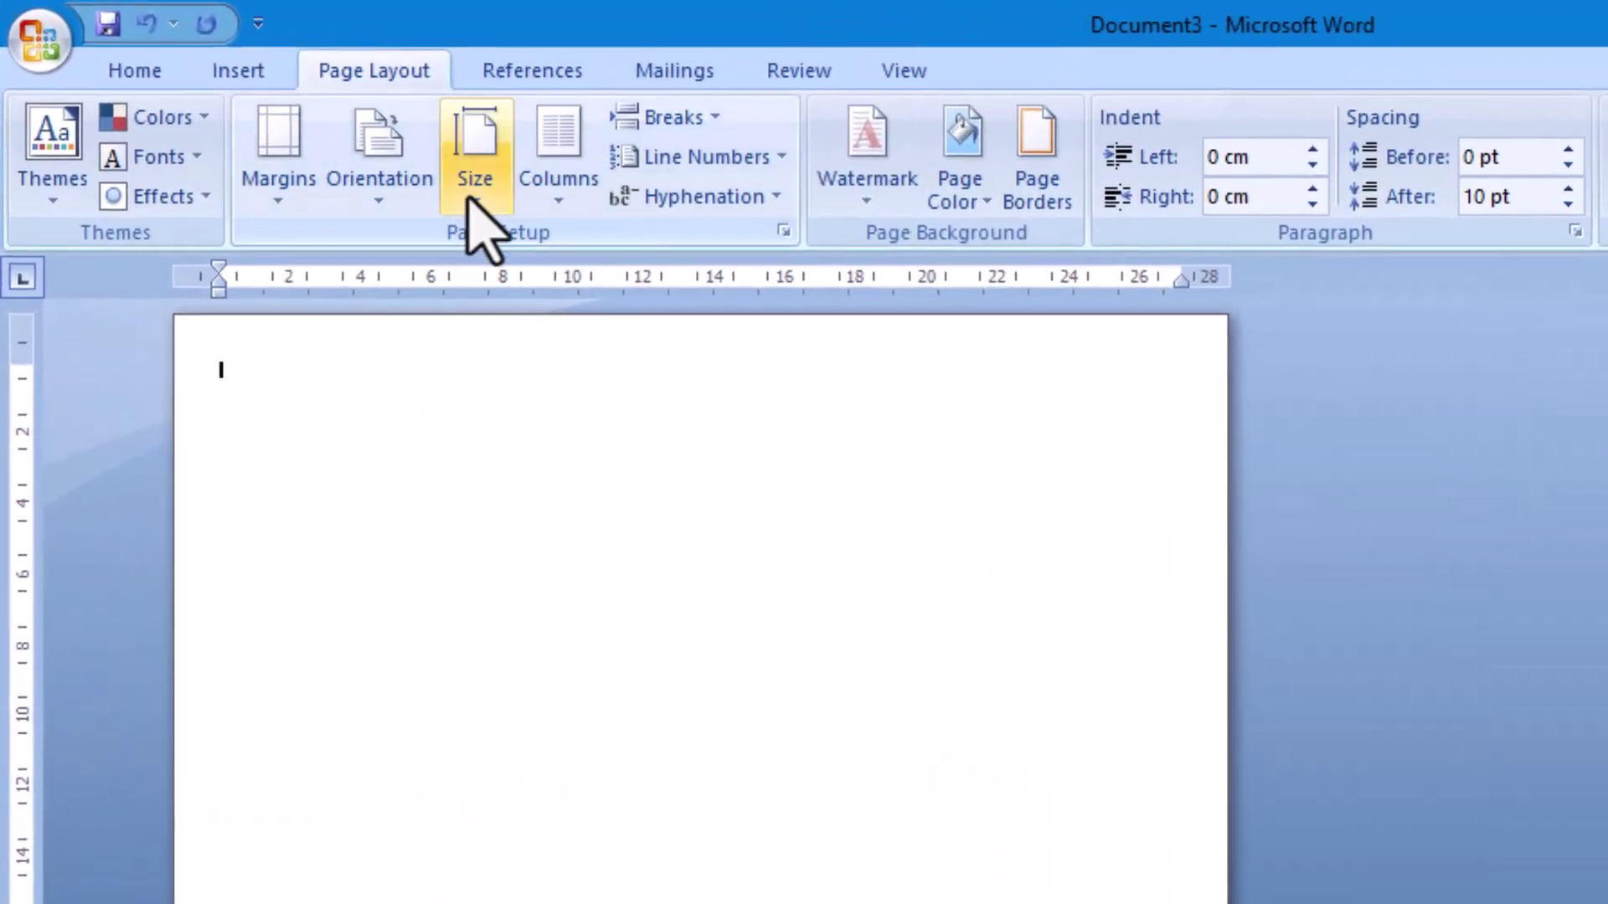
# - Set the paper size to A4 and divide the page into two columns
pyautogui.click(469, 200)
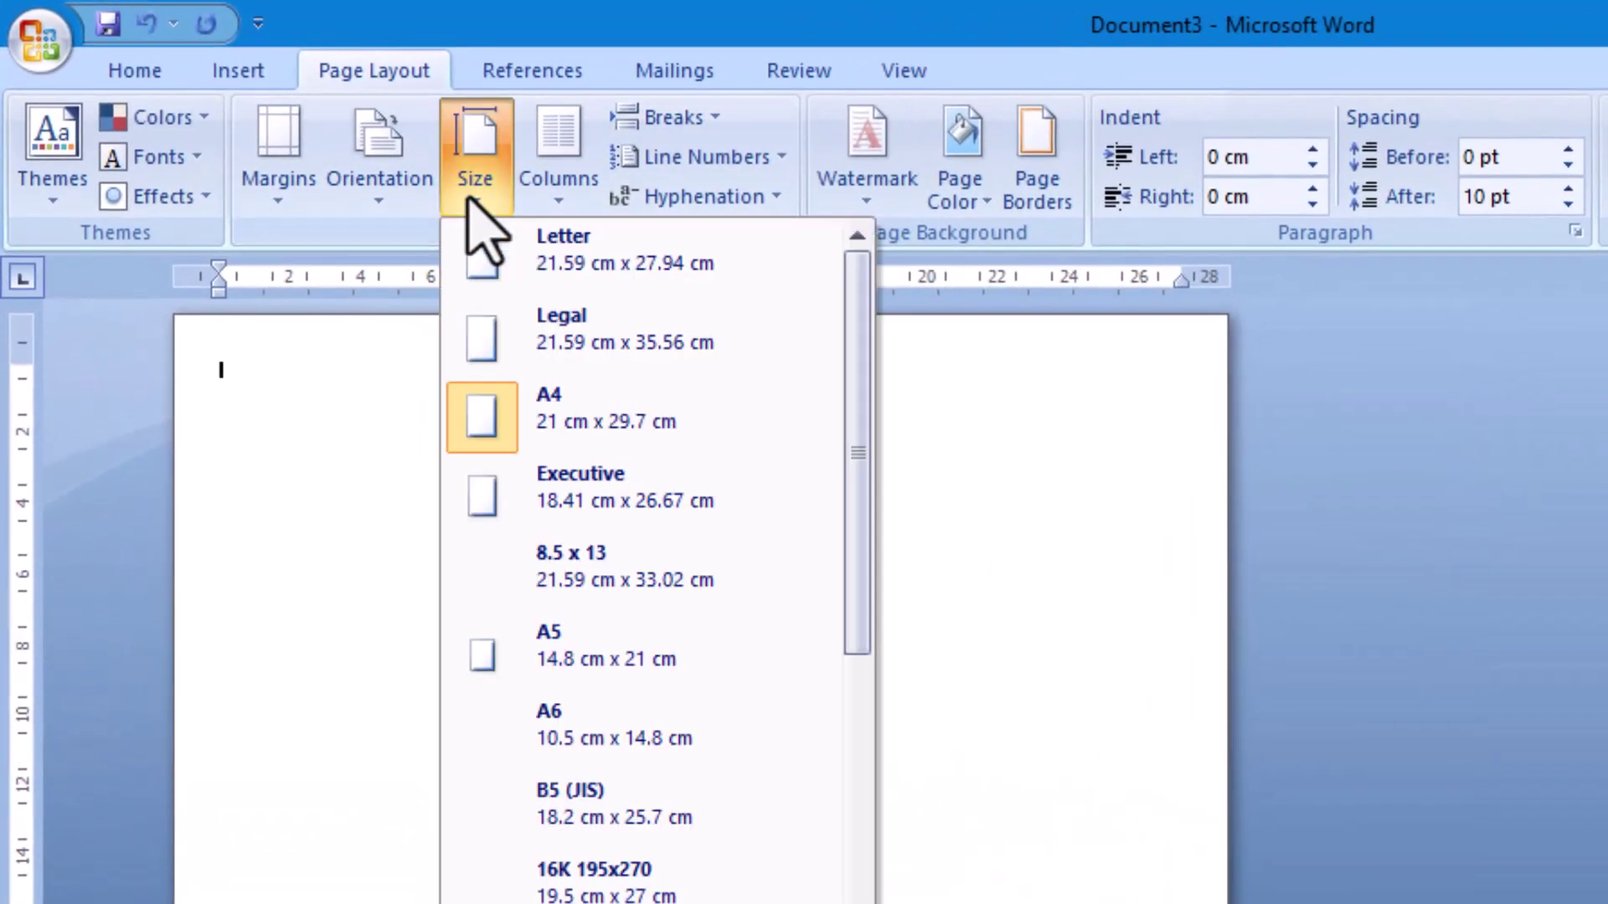
pyautogui.click(557, 410)
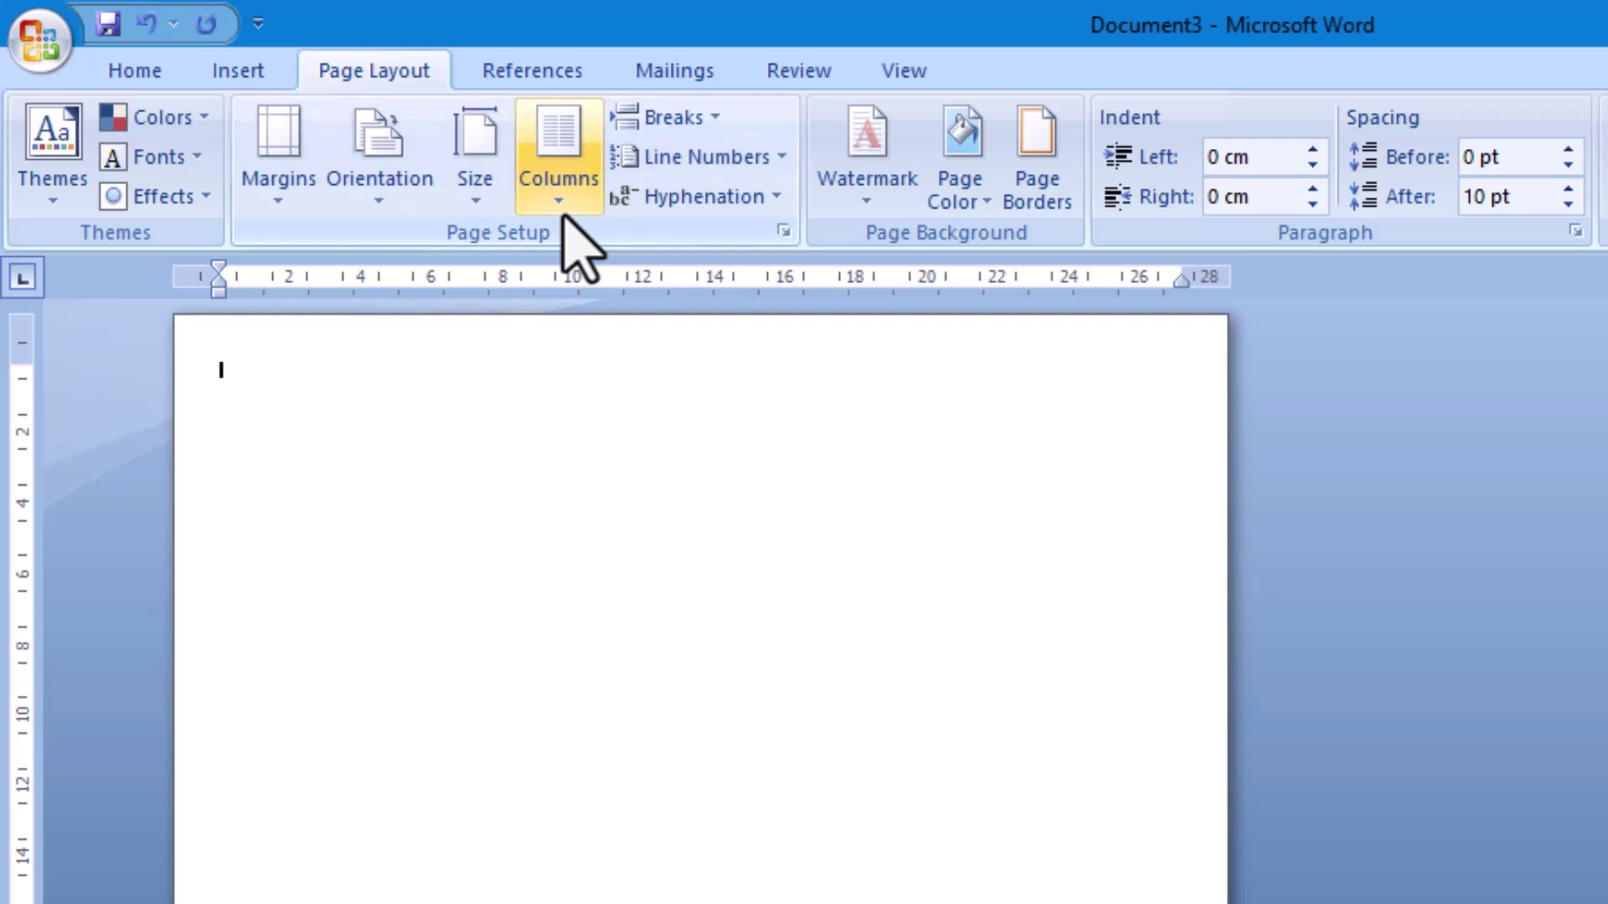
pyautogui.click(561, 146)
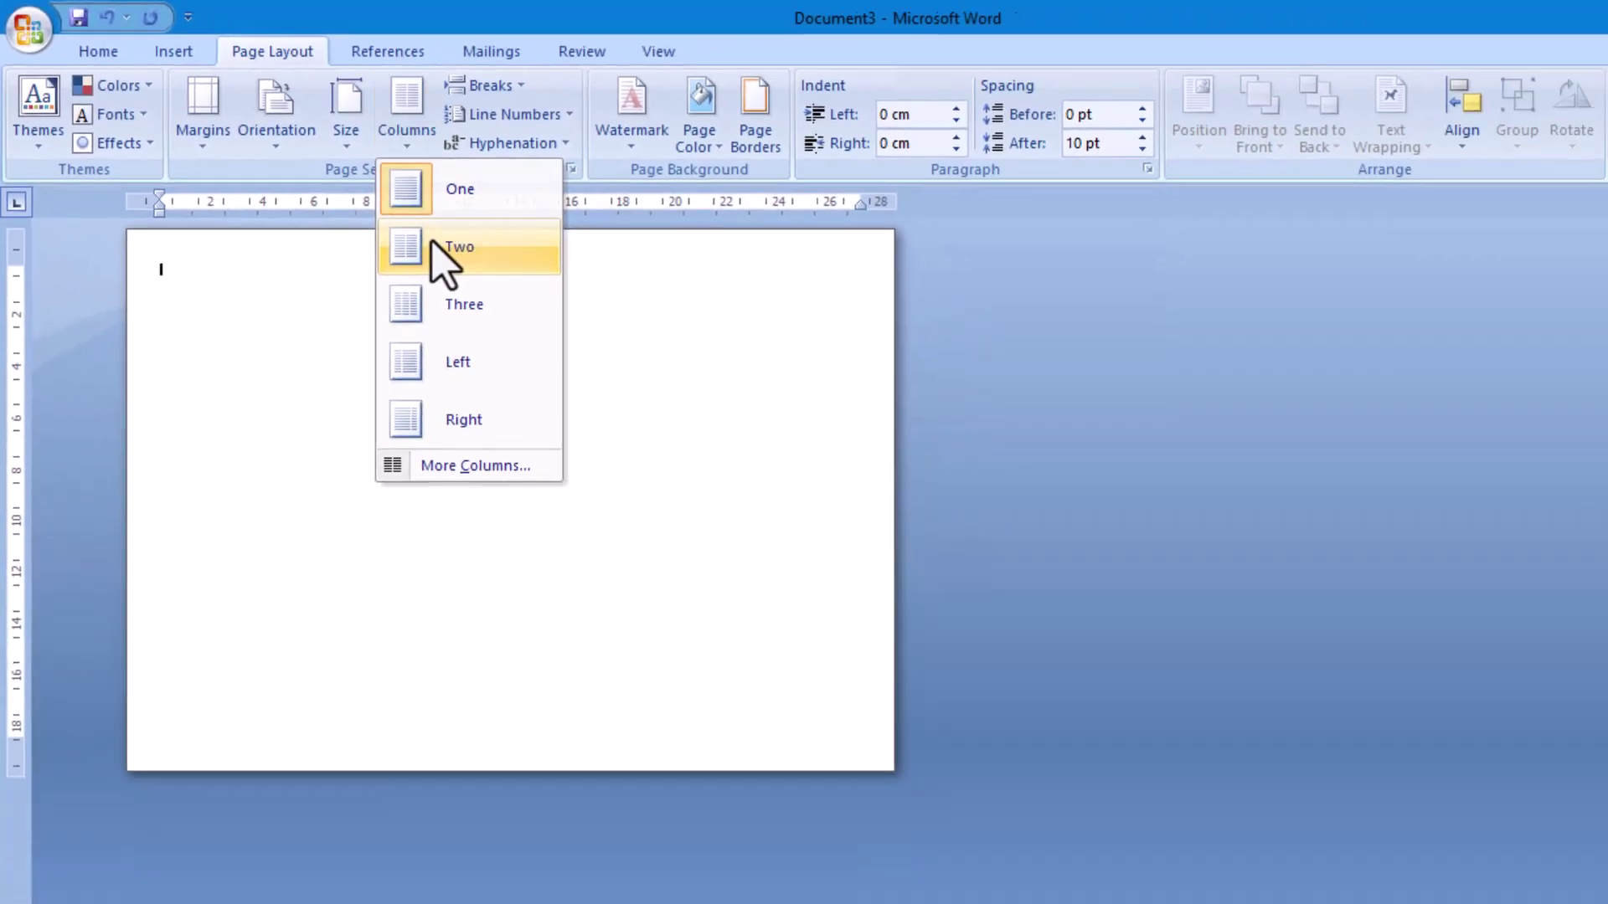
pyautogui.click(593, 333)
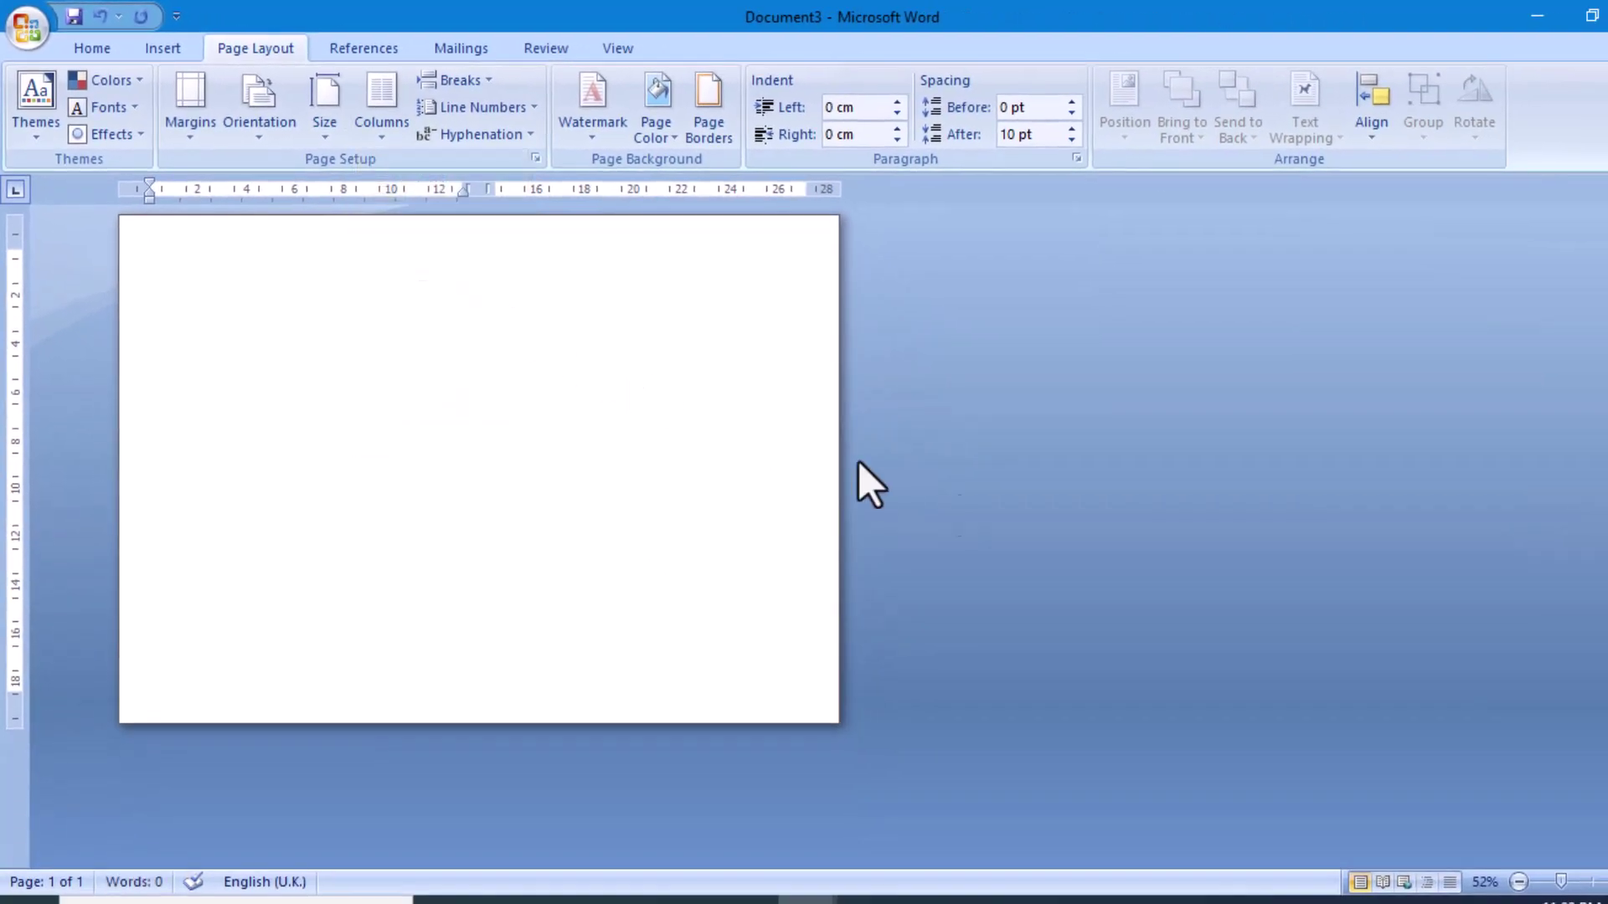
# - Enter the centred title "Aisect computer center patharia" in Cambria (Headings) at size 18
pyautogui.moveTo(1561, 881); pyautogui.dragTo(1590, 881)
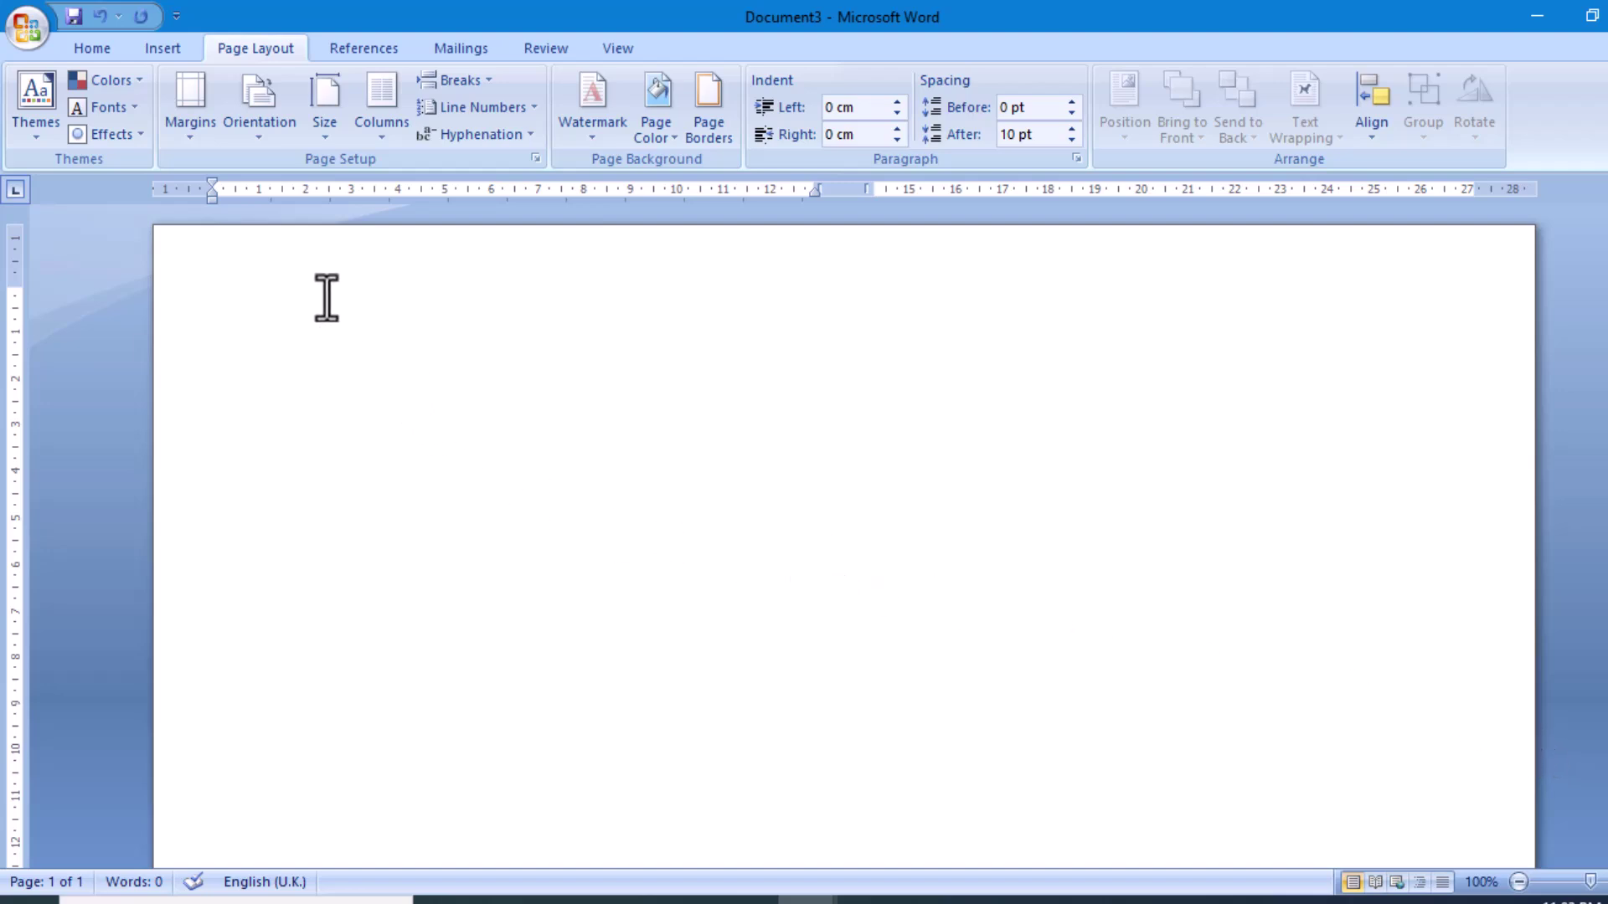
pyautogui.click(108, 58)
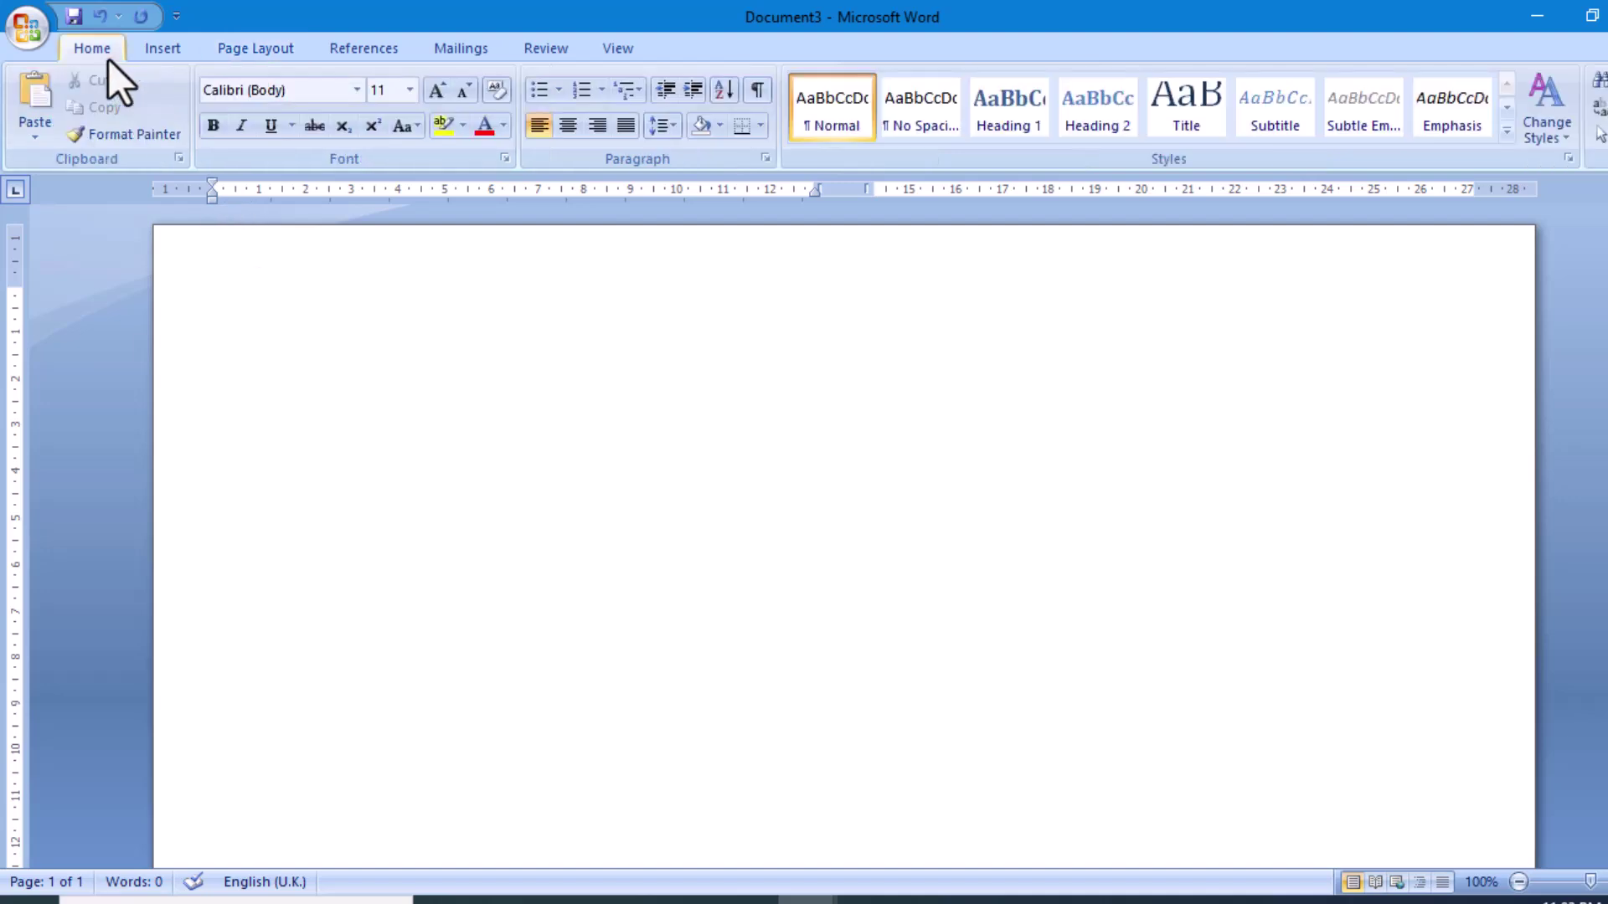
pyautogui.click(357, 89)
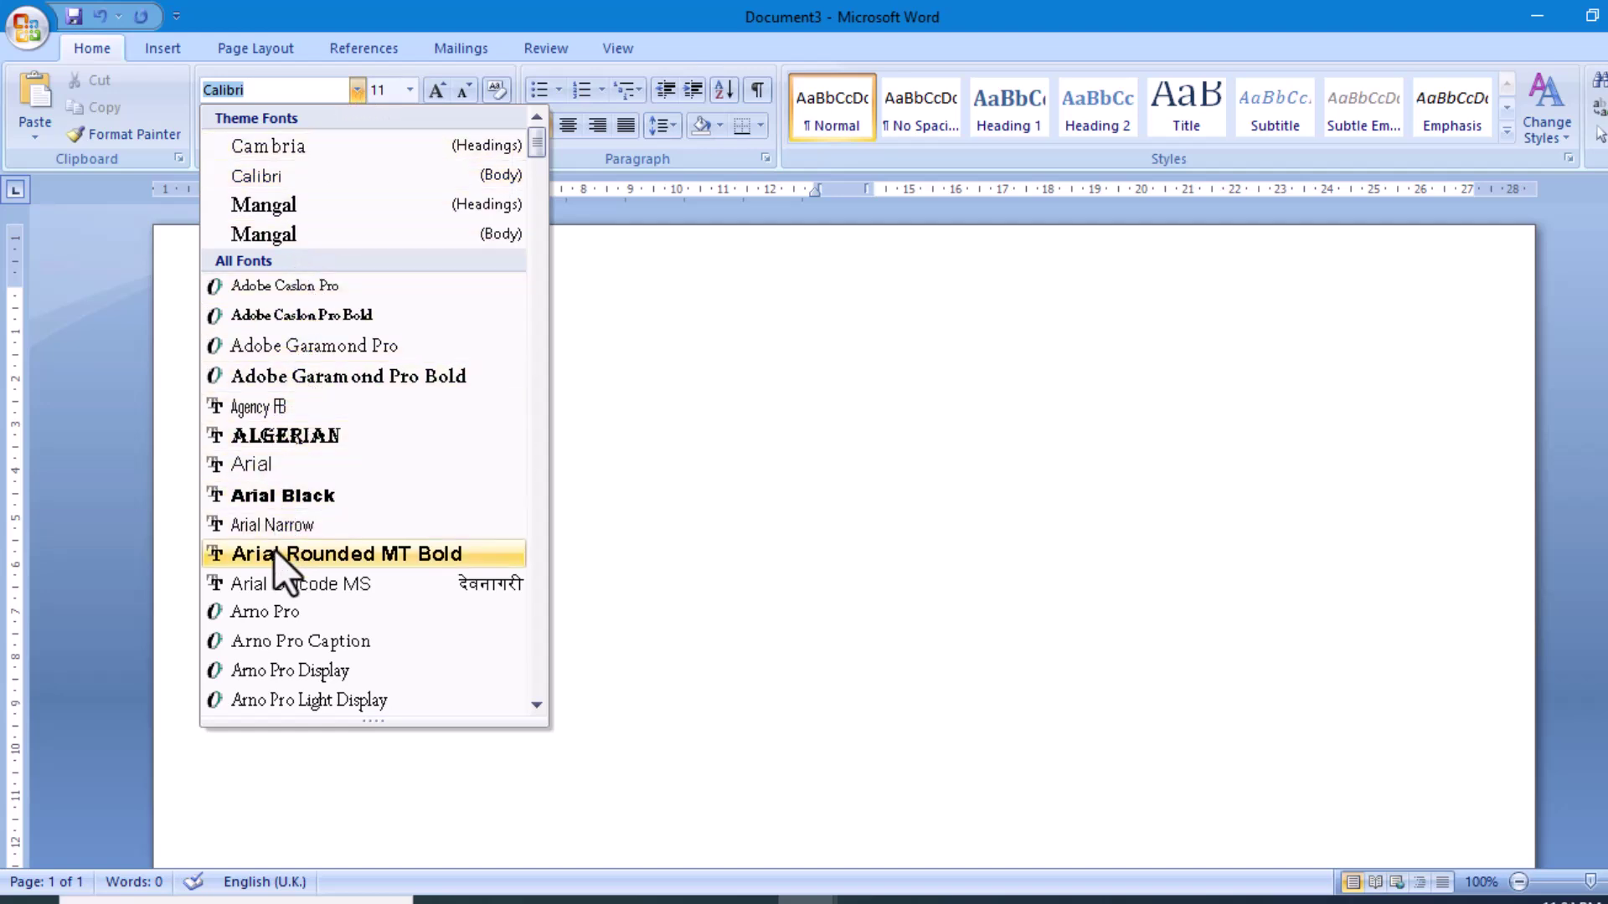
pyautogui.click(269, 153)
pyautogui.click(410, 91)
pyautogui.click(382, 268)
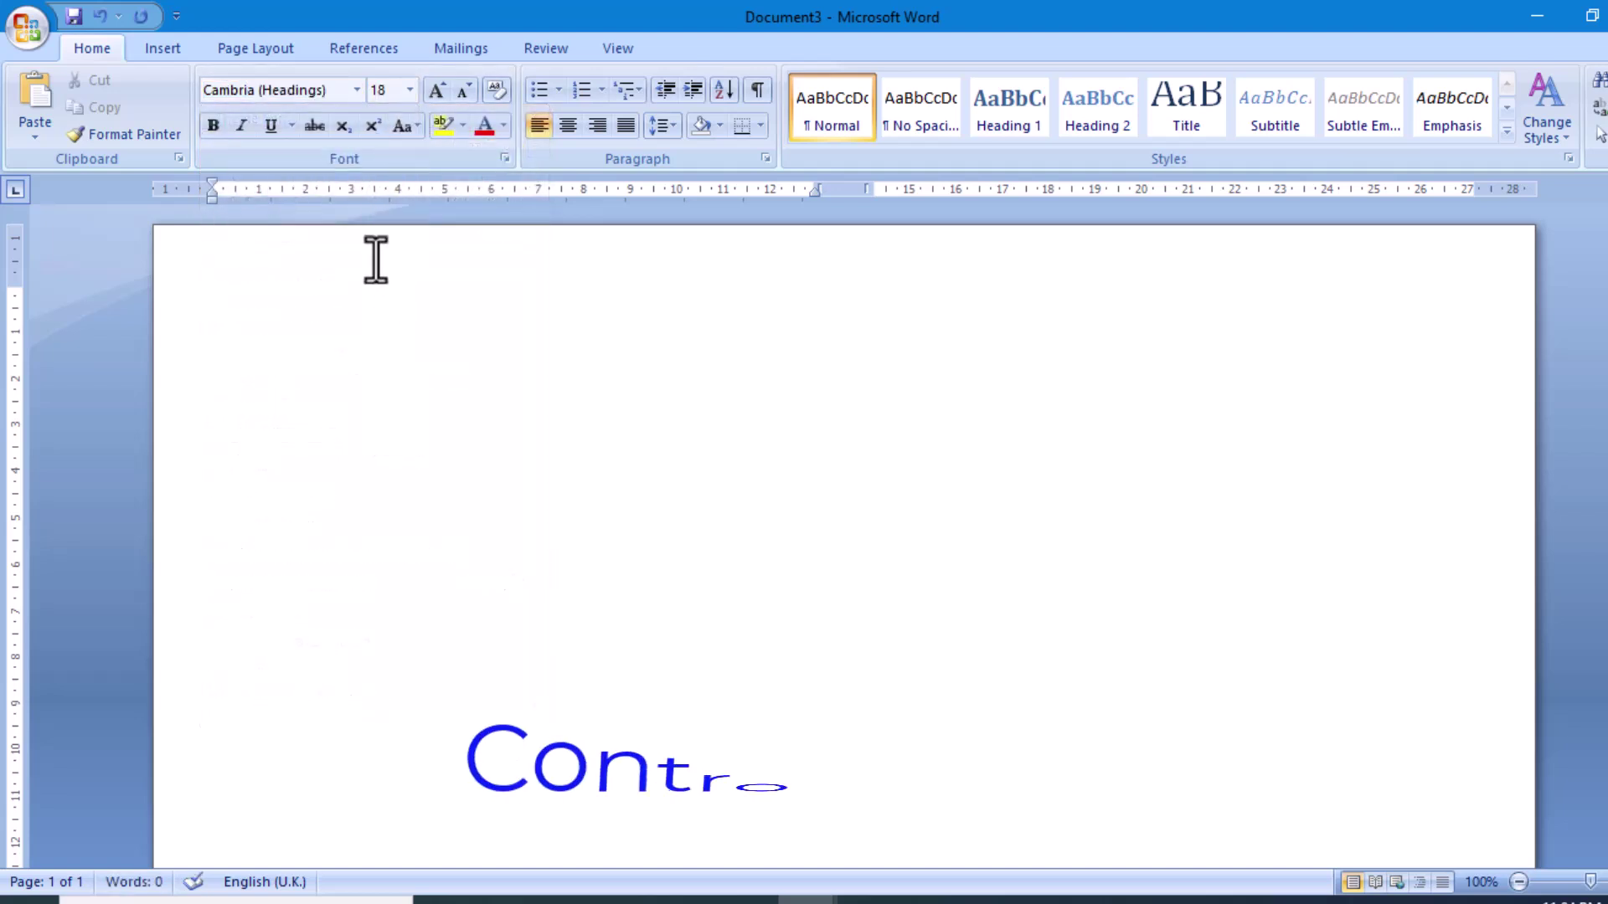
pyautogui.hotkey('ctrl', 'e')
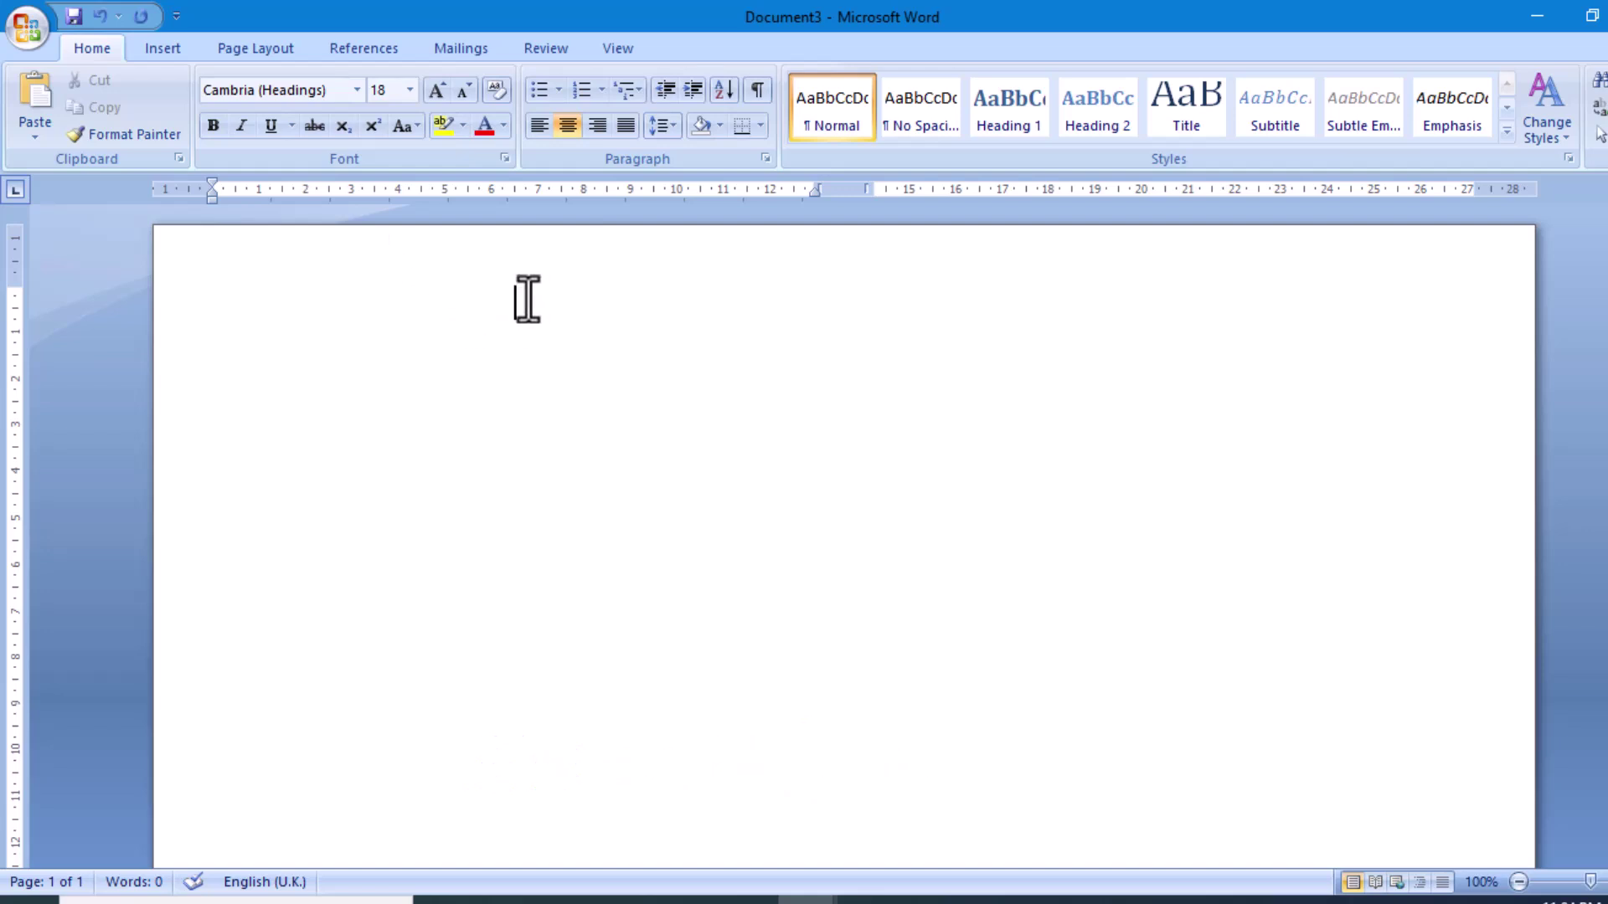
pyautogui.write('Aisect computer center patharia')
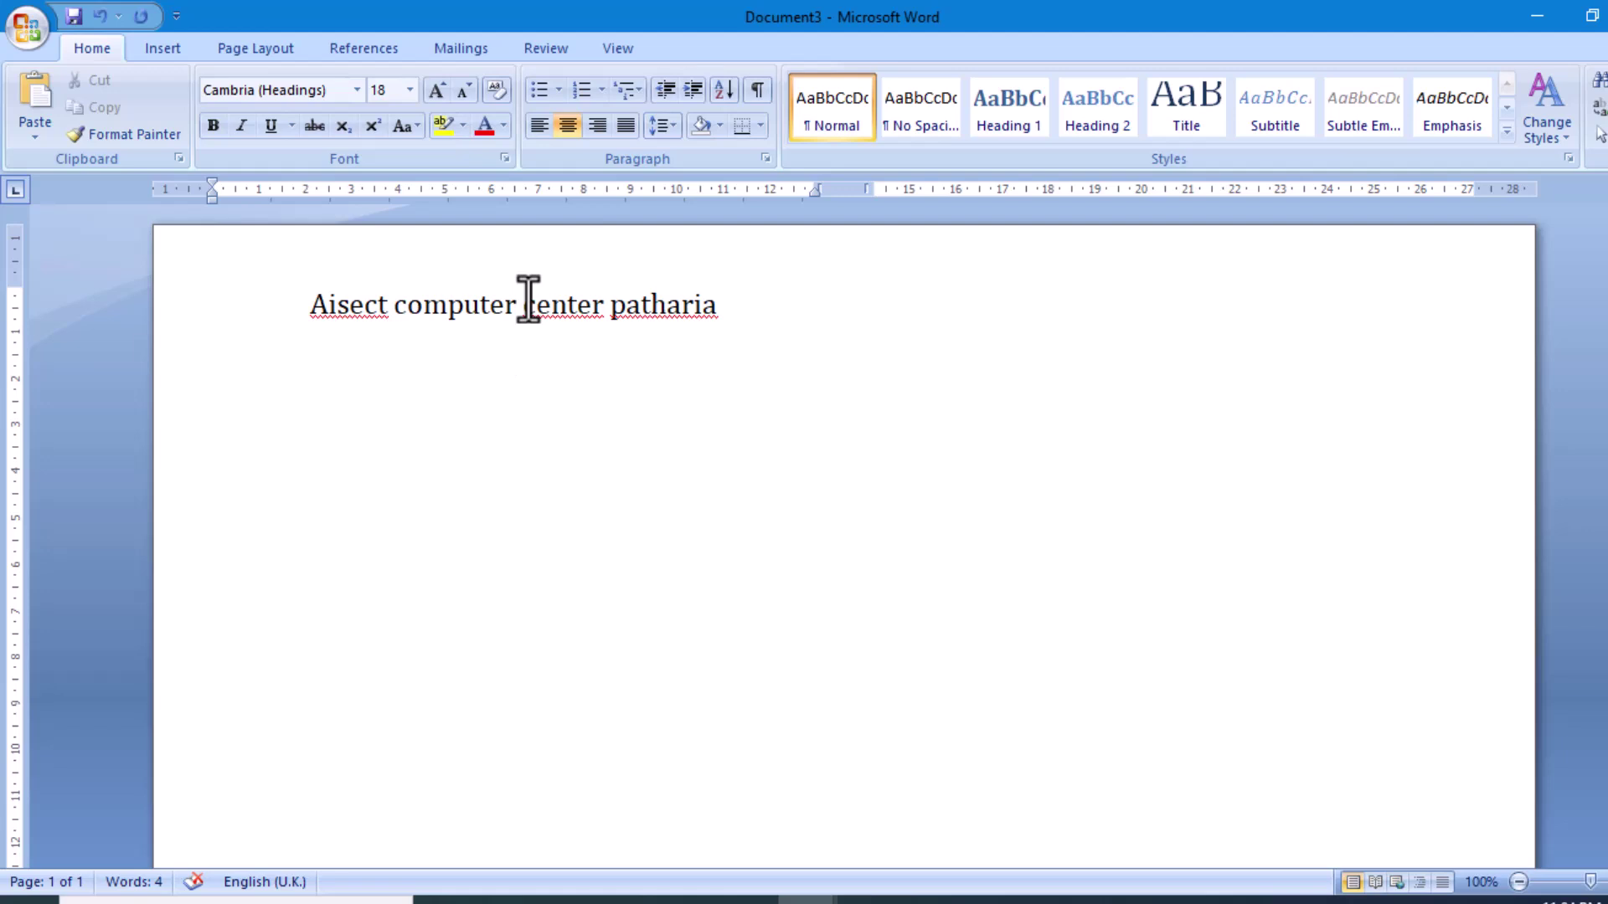
# - Add the centred heading lines "Quarterly examination 2024" and "Subject-window & ms office" below the title at size 16
pyautogui.click(409, 92)
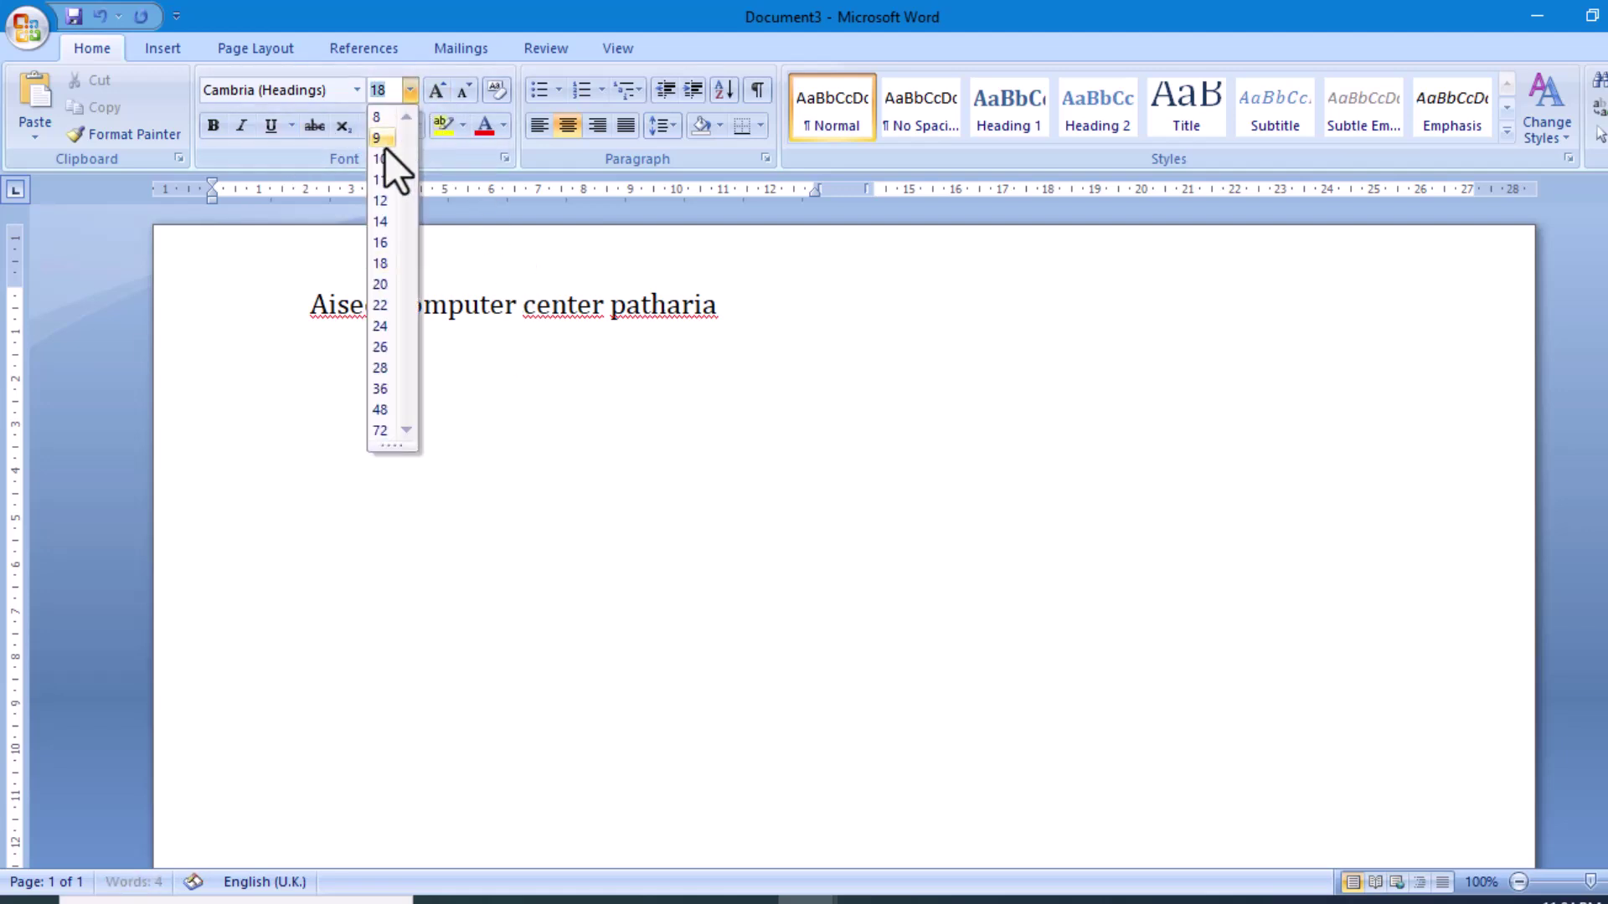
pyautogui.click(387, 245)
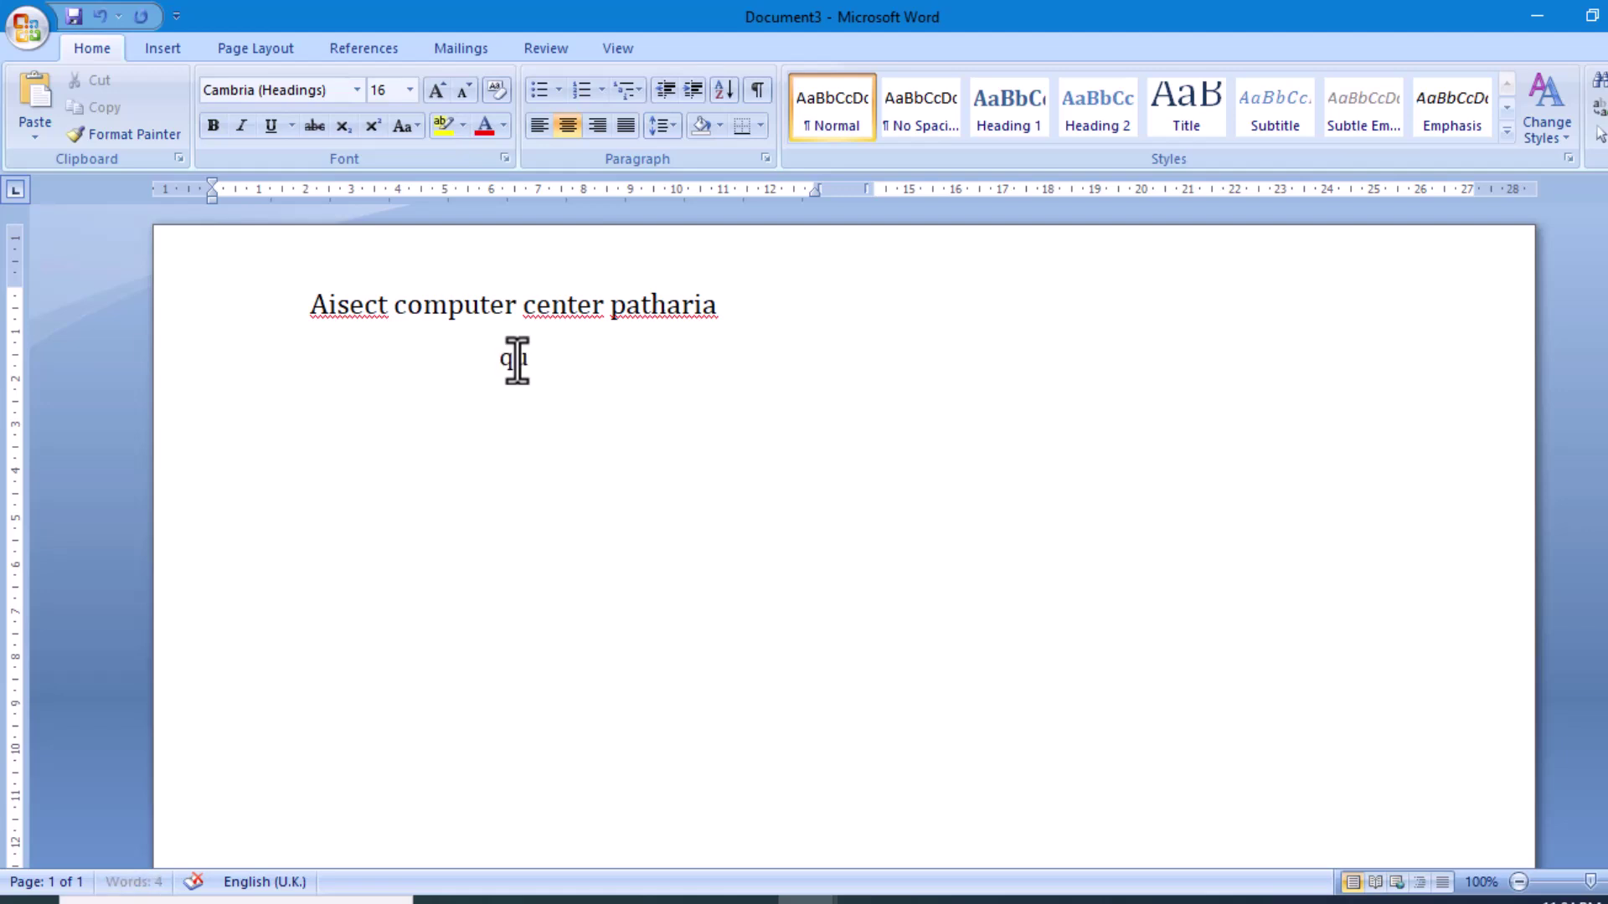
pyautogui.write('Quarterly examination 2024')
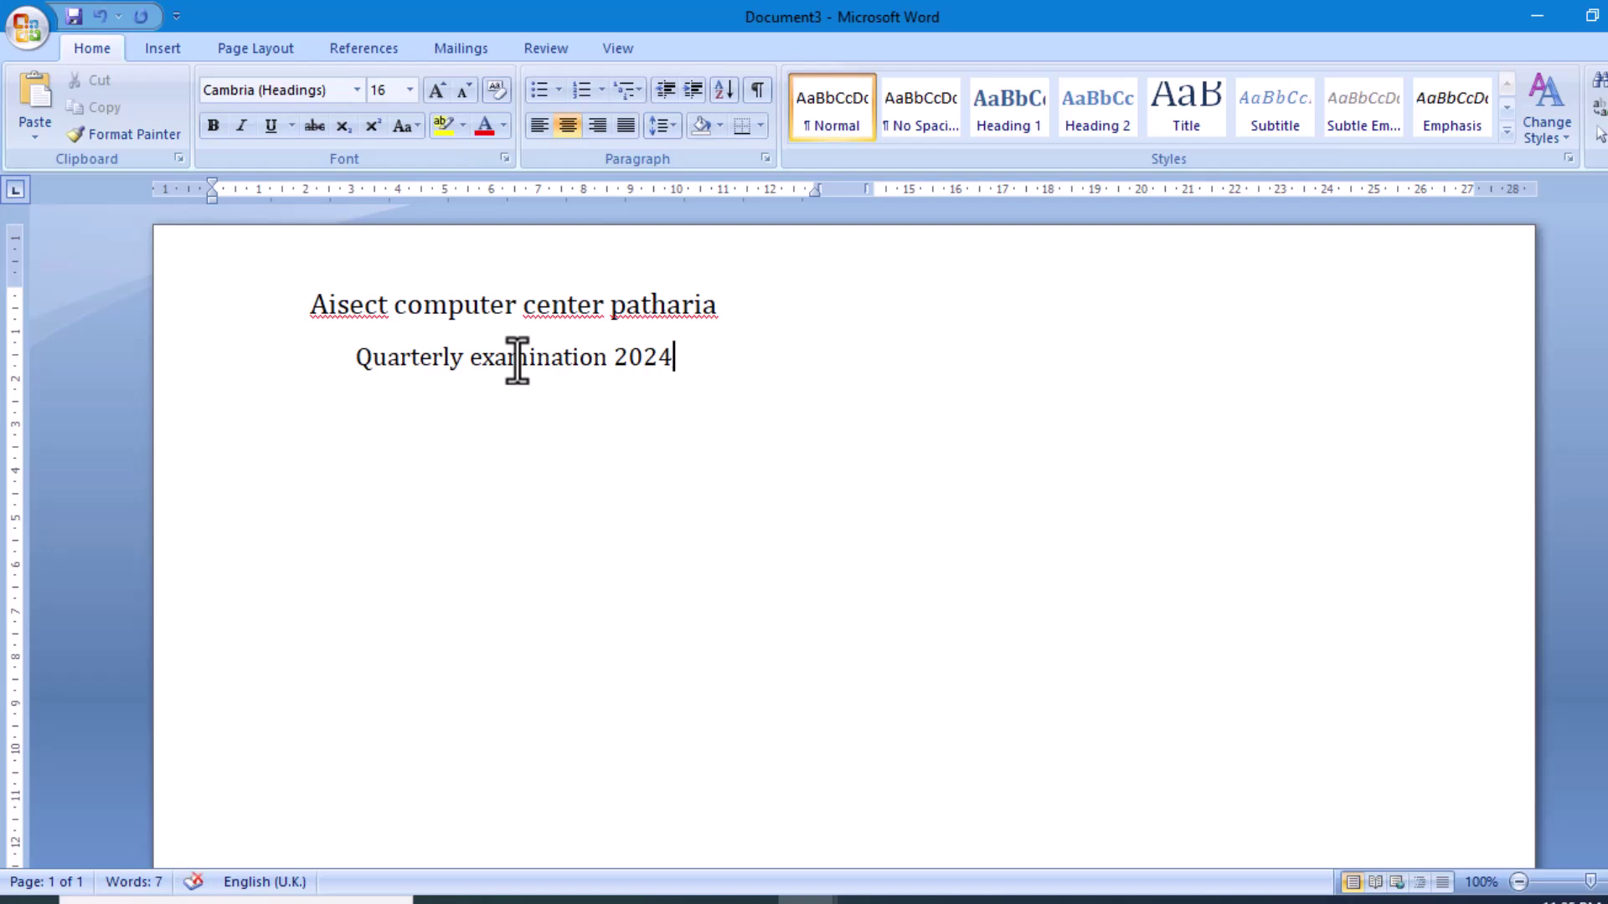
pyautogui.press('Return')
pyautogui.write('subject-window & ms office')
pyautogui.press('Return')
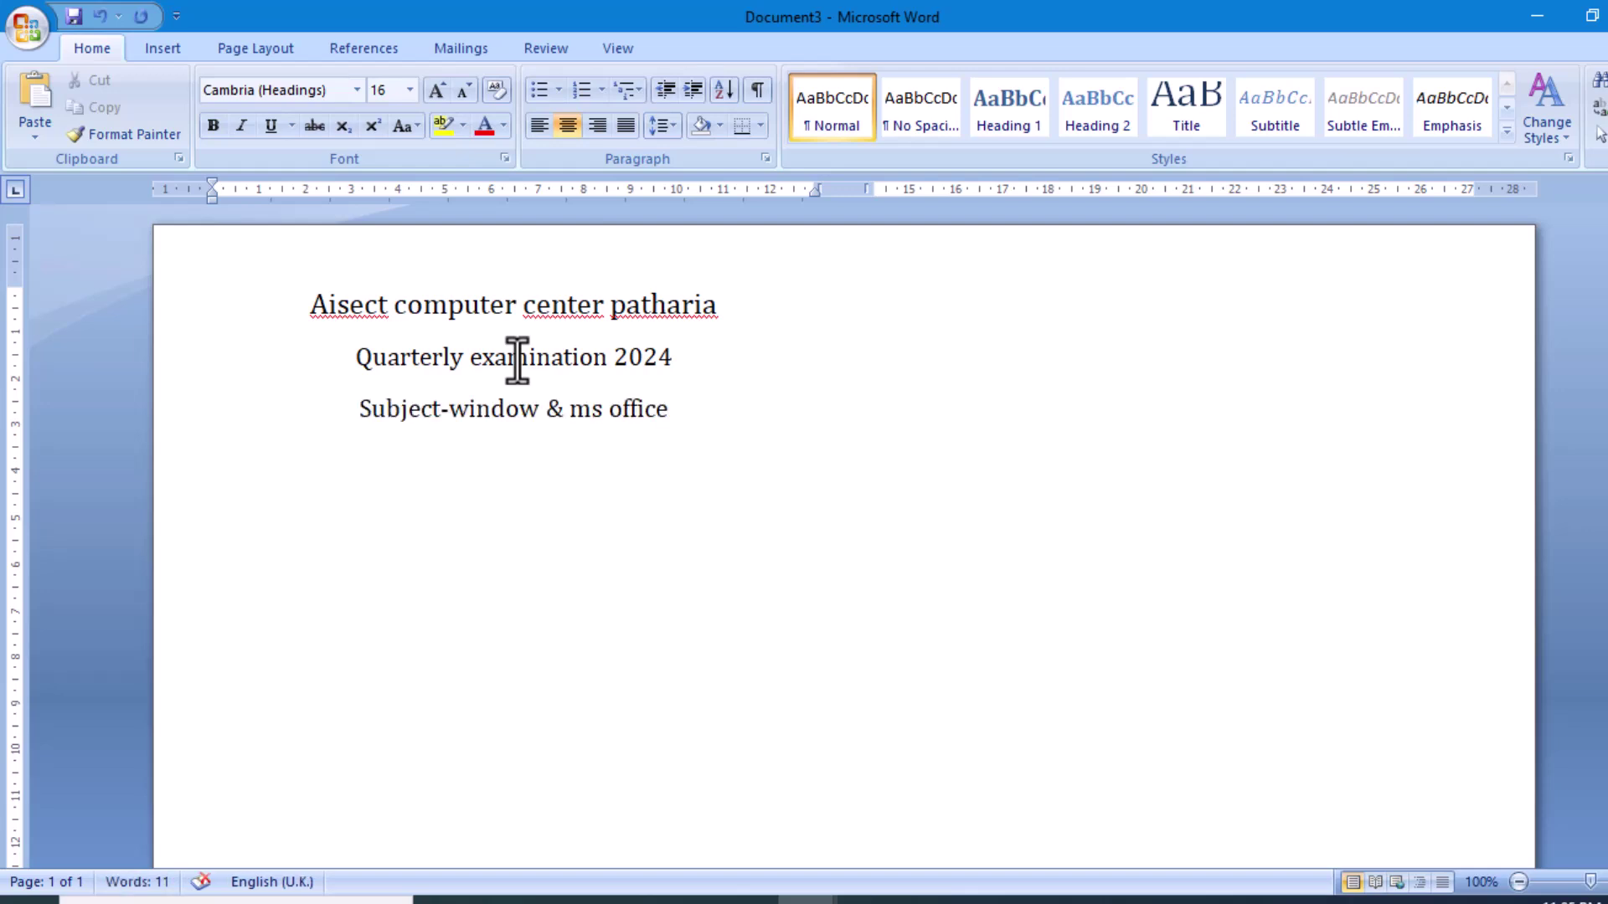
# - Add a left-aligned line below the headings with tab-separated entries "Time:3.00 hrs", "course:computer bc" and "total mark 100"
pyautogui.hotkey('ctrl', 'l')
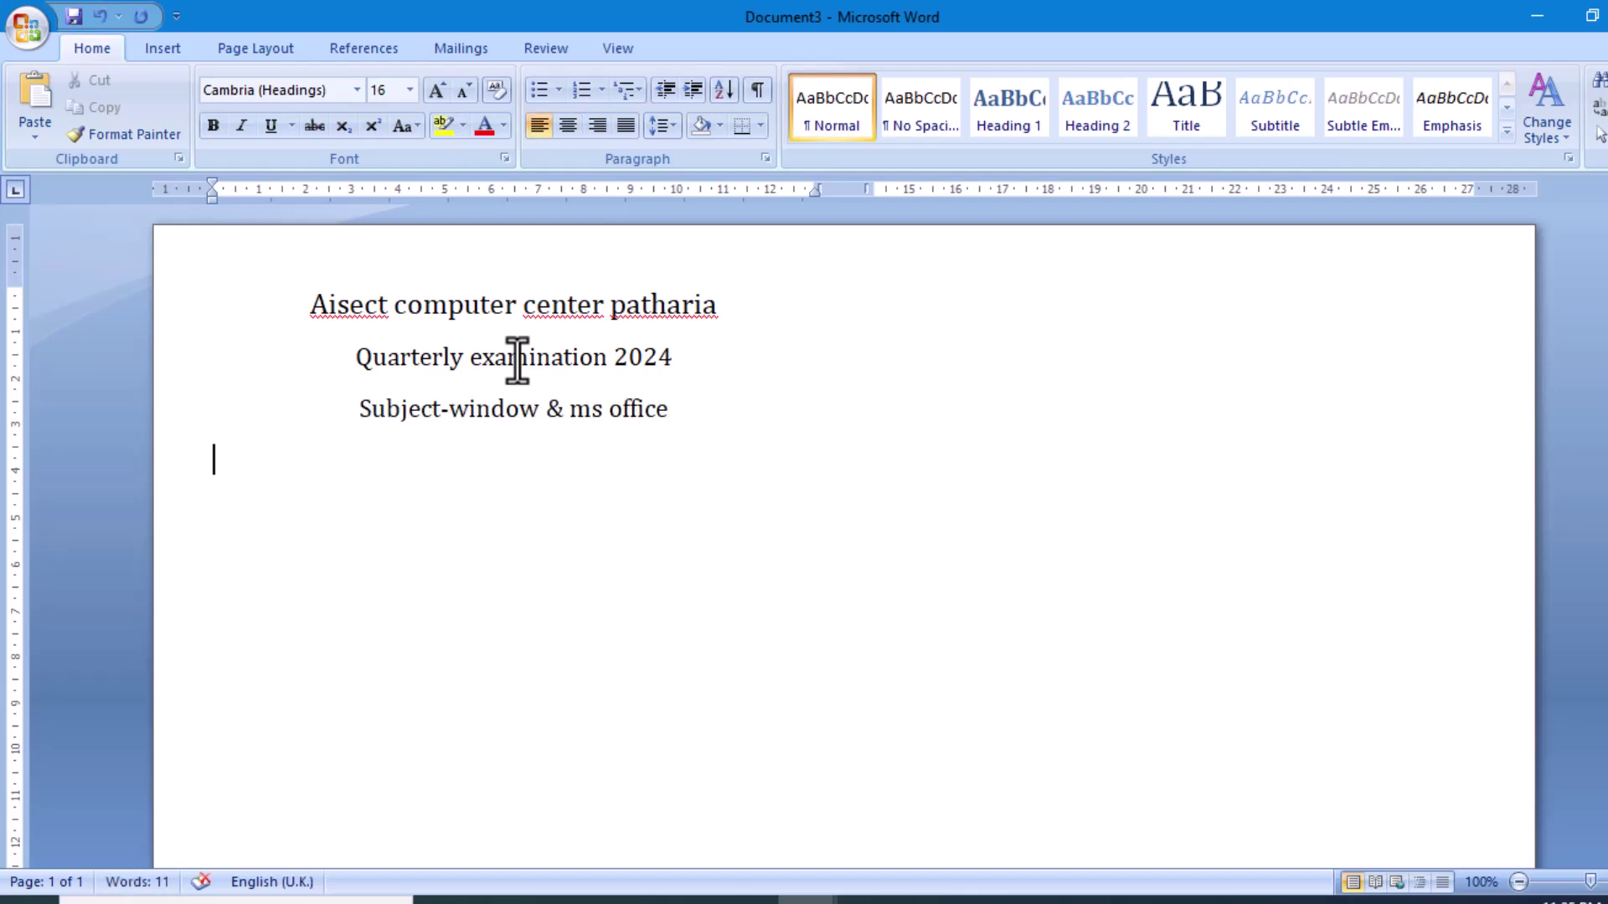
pyautogui.write('time:3.00 hrs')
pyautogui.press('Tab')
pyautogui.press('Tab')
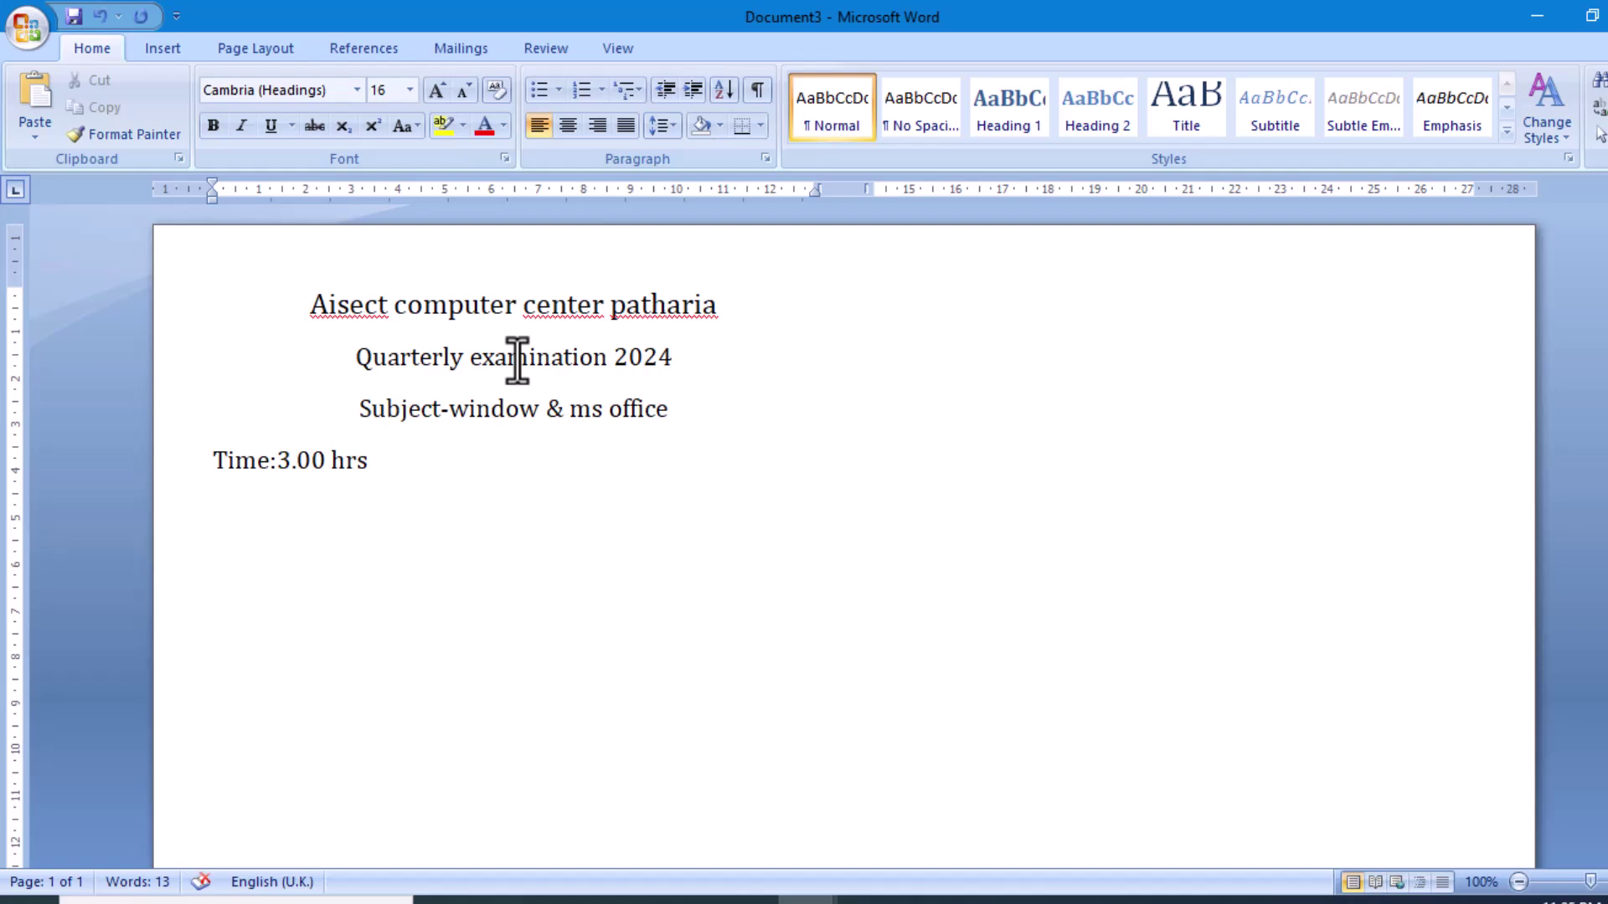
pyautogui.write('course:computer bc')
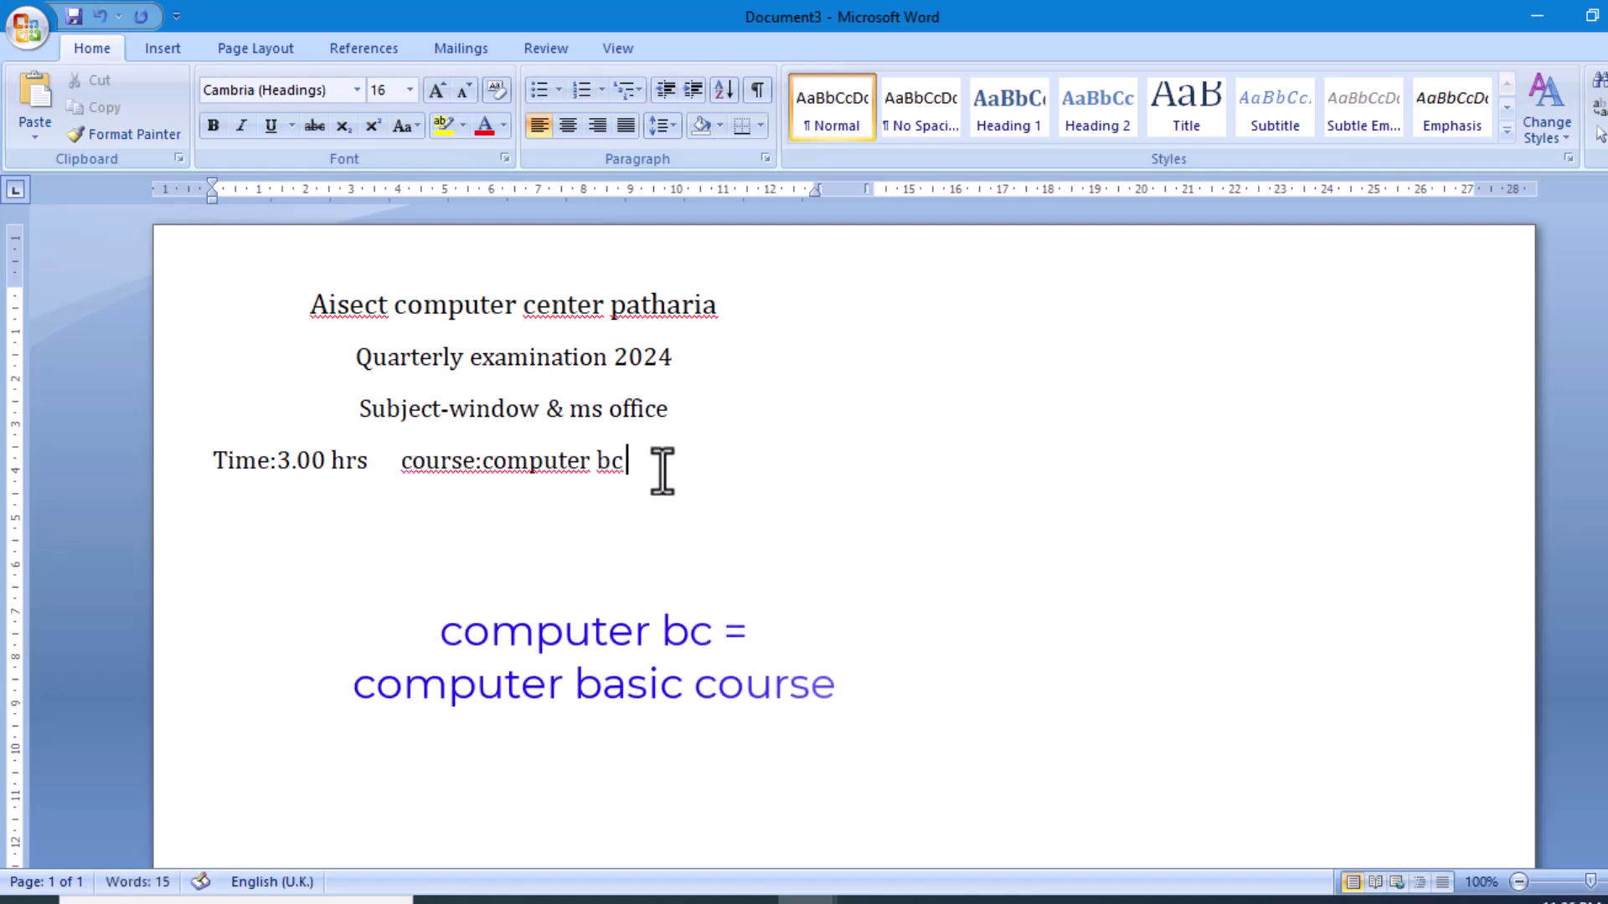
pyautogui.press('Tab')
pyautogui.write('total mark')
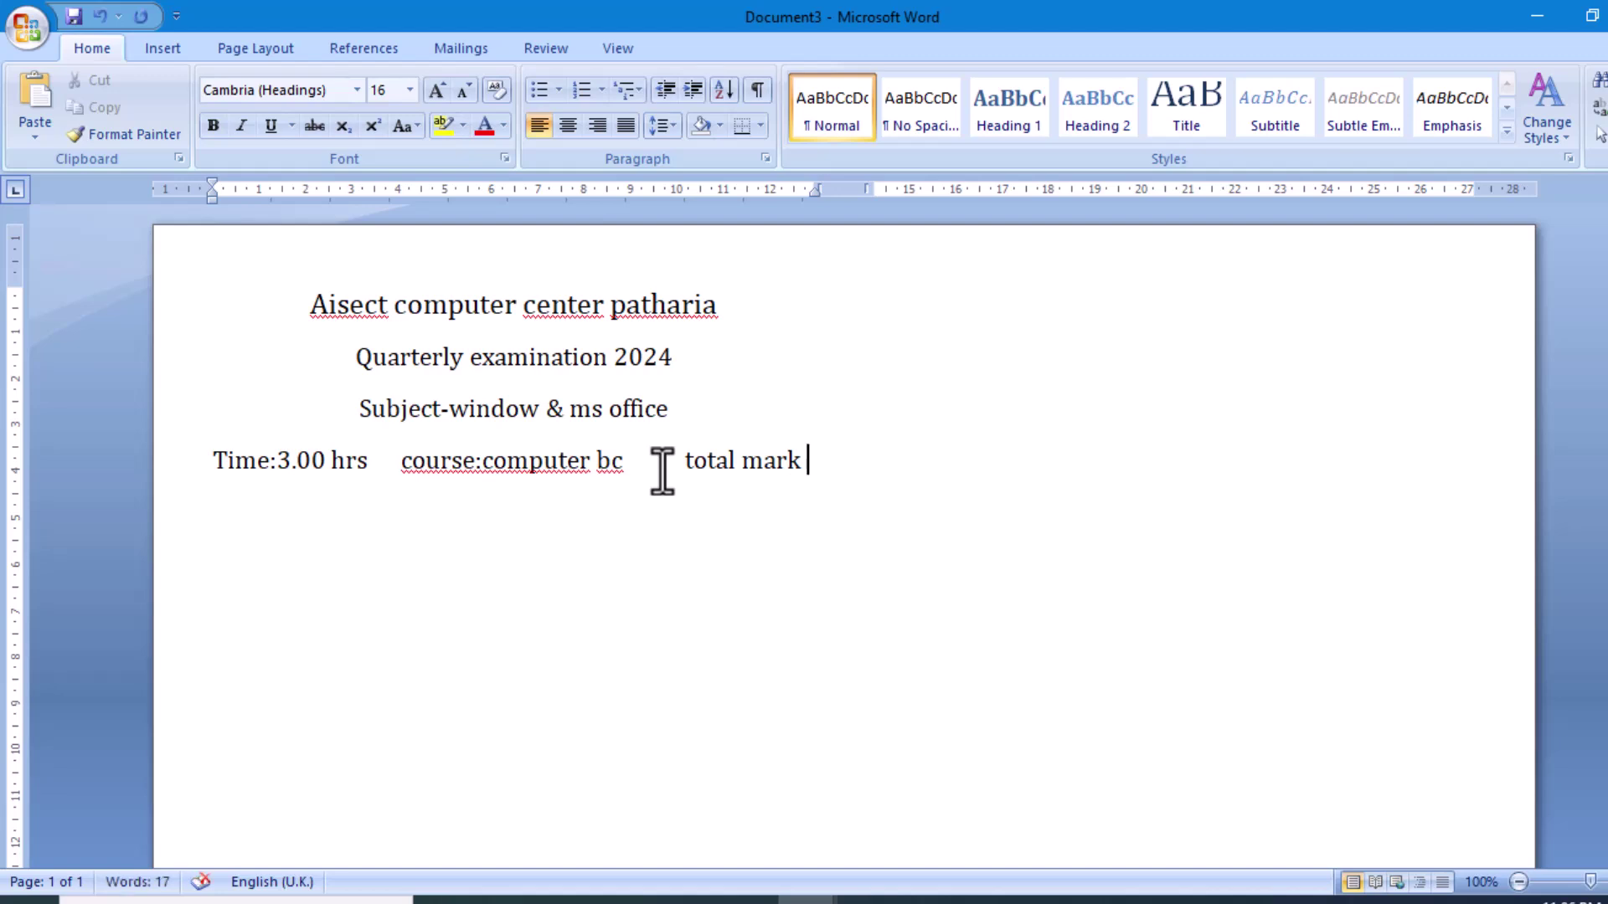
pyautogui.press('Return')
pyautogui.write('100')
# - Close the gap before "total mark 100" and reduce the whole time, course and marks line to size 14
pyautogui.click(683, 462)
pyautogui.press('BackSpace')
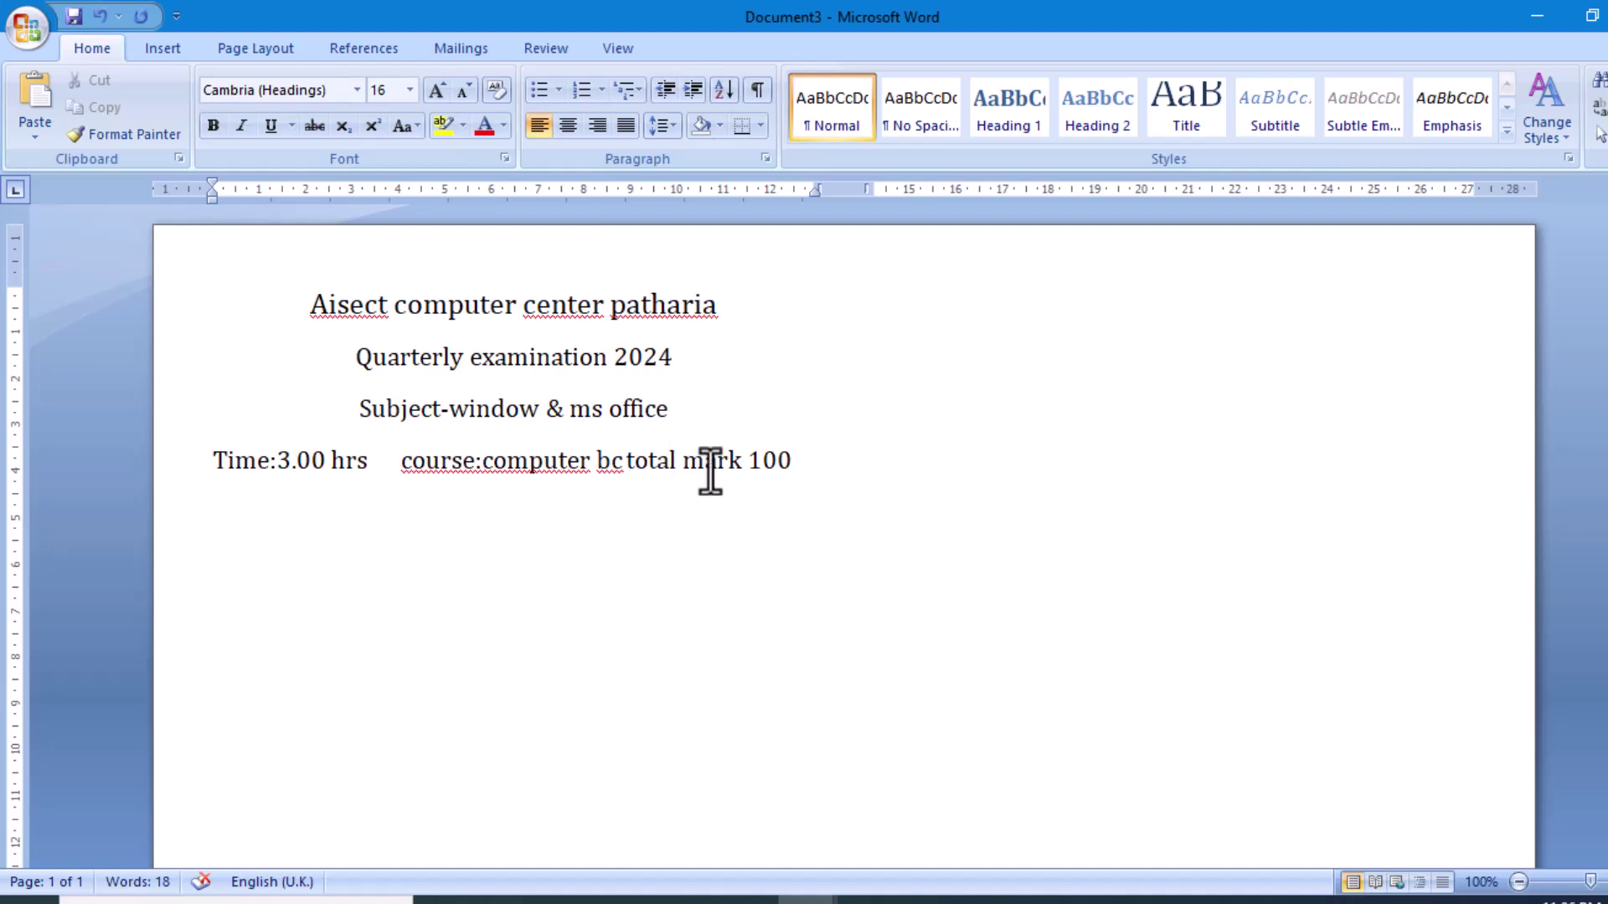
pyautogui.moveTo(808, 462); pyautogui.dragTo(219, 458)
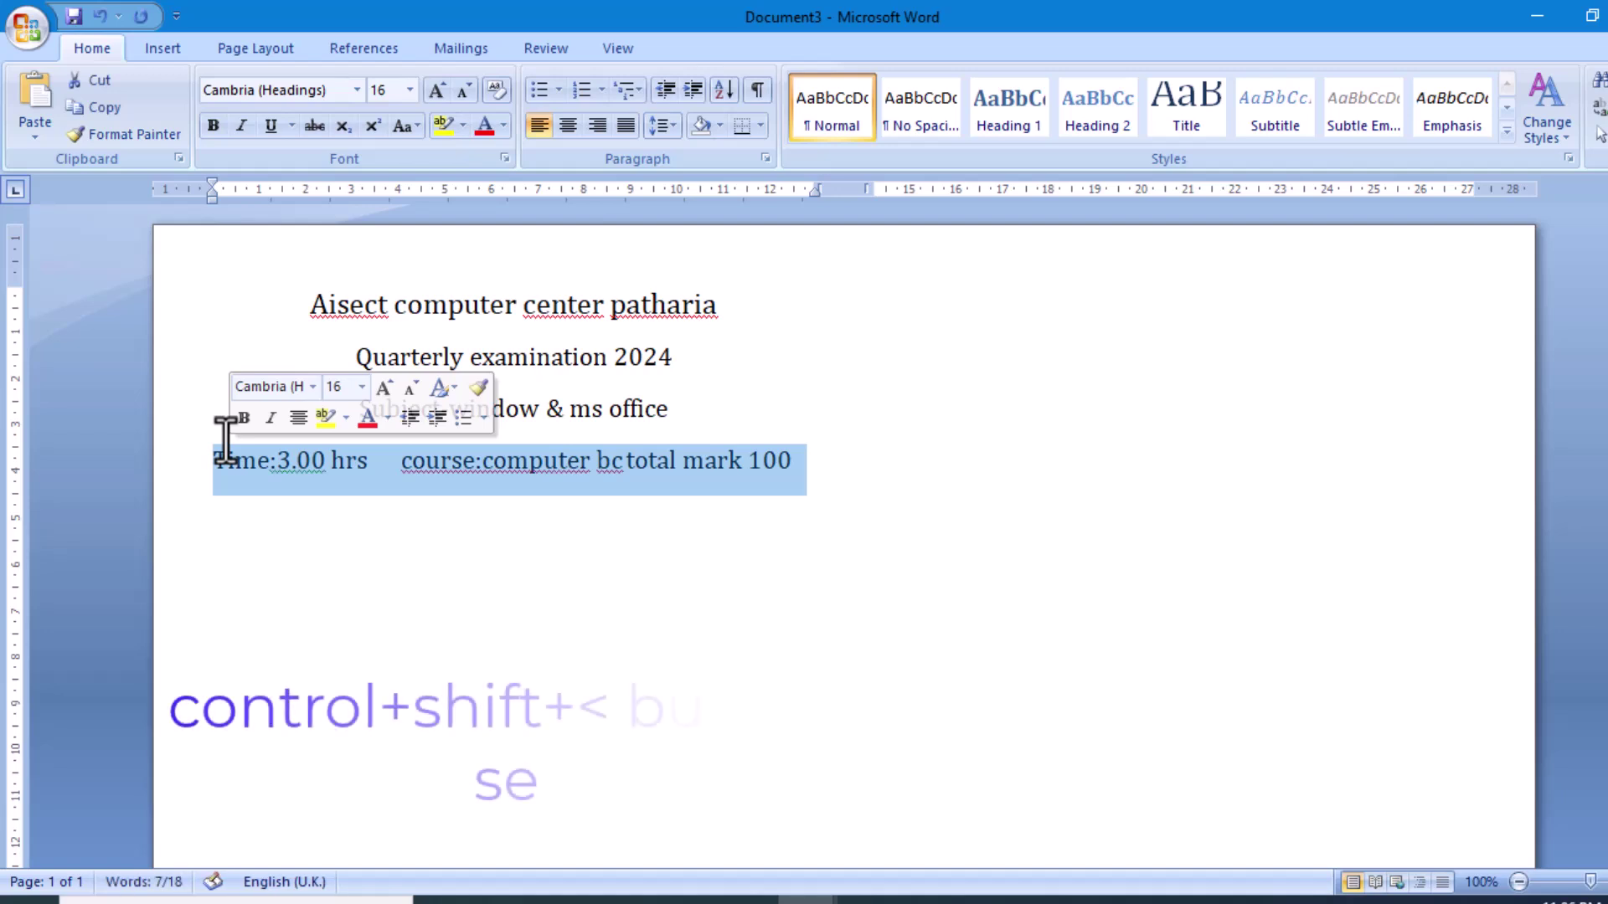
pyautogui.hotkey('ctrl', 'shift', ',')
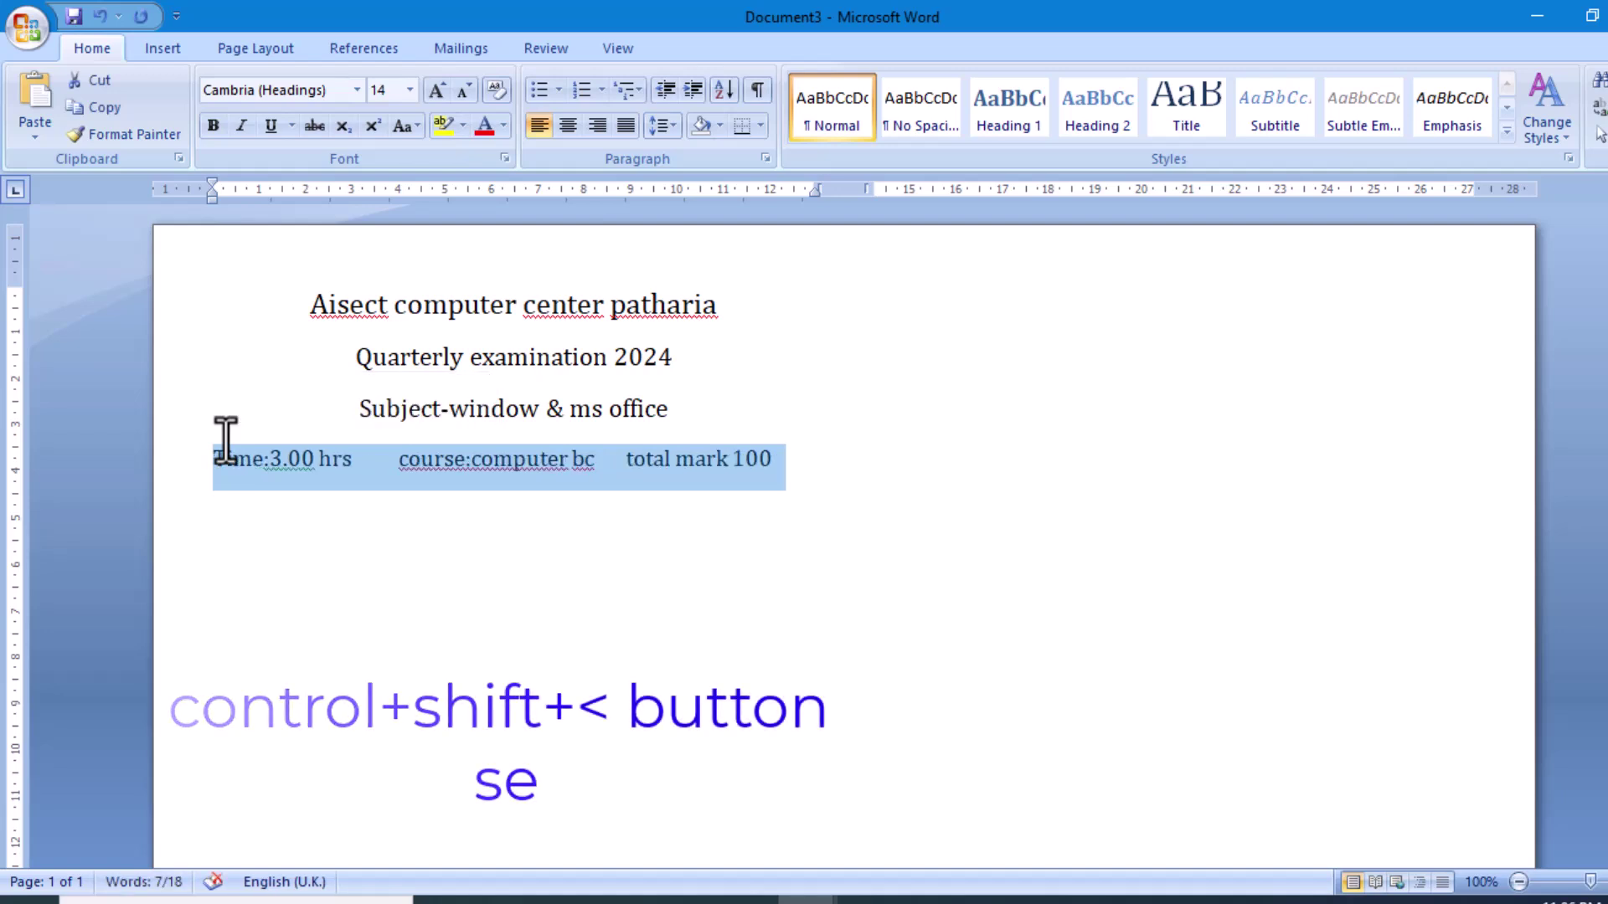
# - Remove the space after paragraphs from all four heading lines
pyautogui.doubleClick(735, 459)
pyautogui.moveTo(736, 459); pyautogui.dragTo(218, 313)
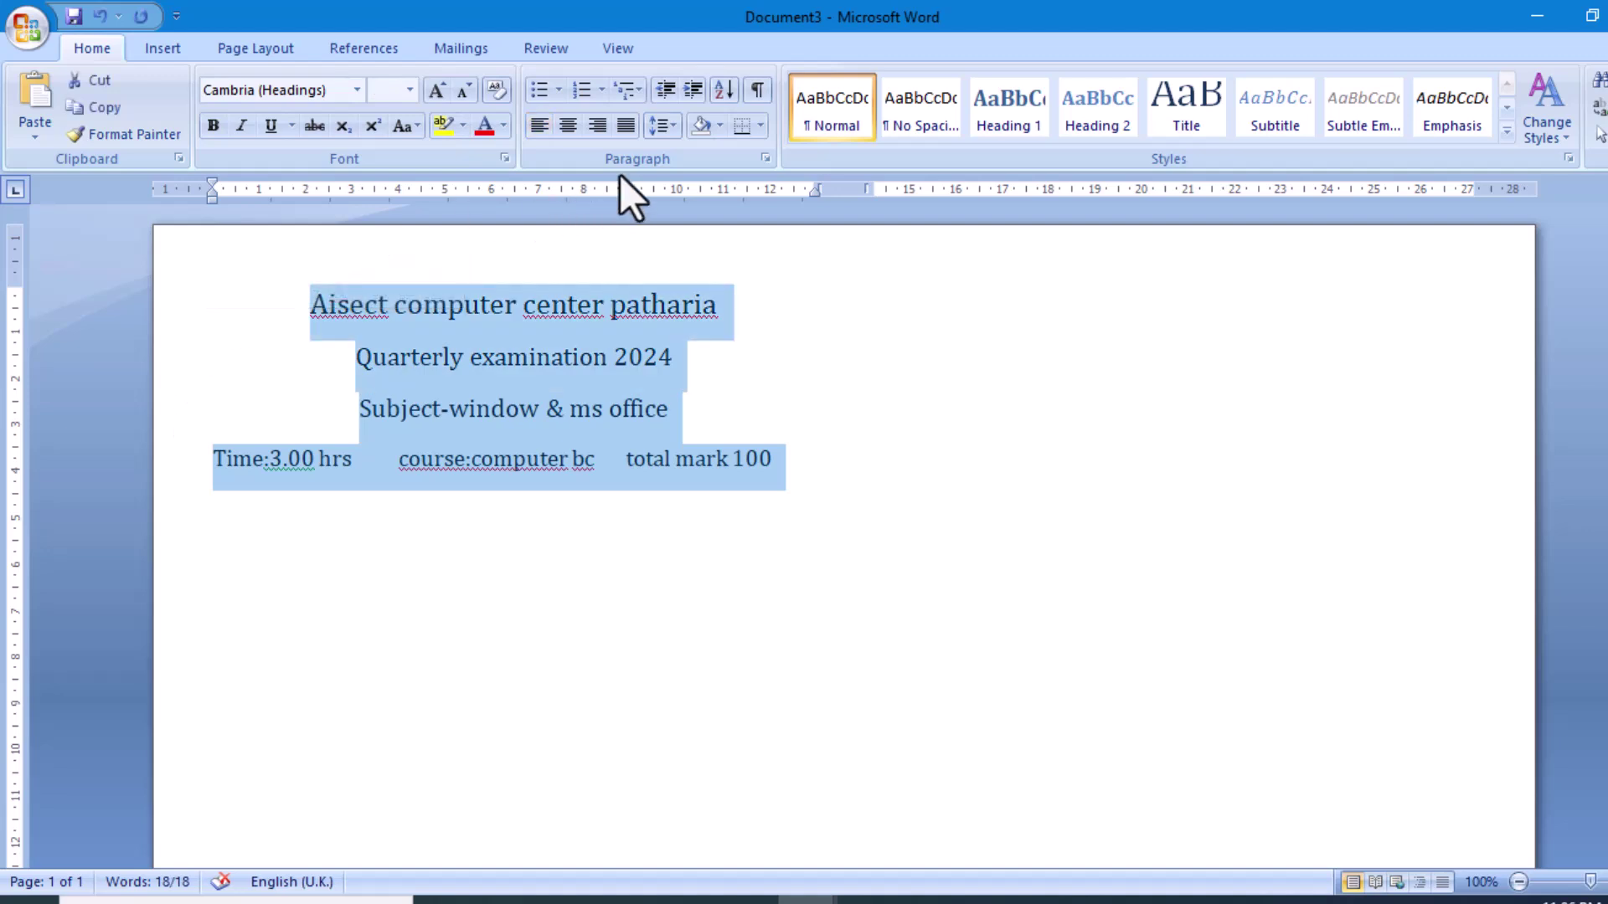
pyautogui.click(676, 129)
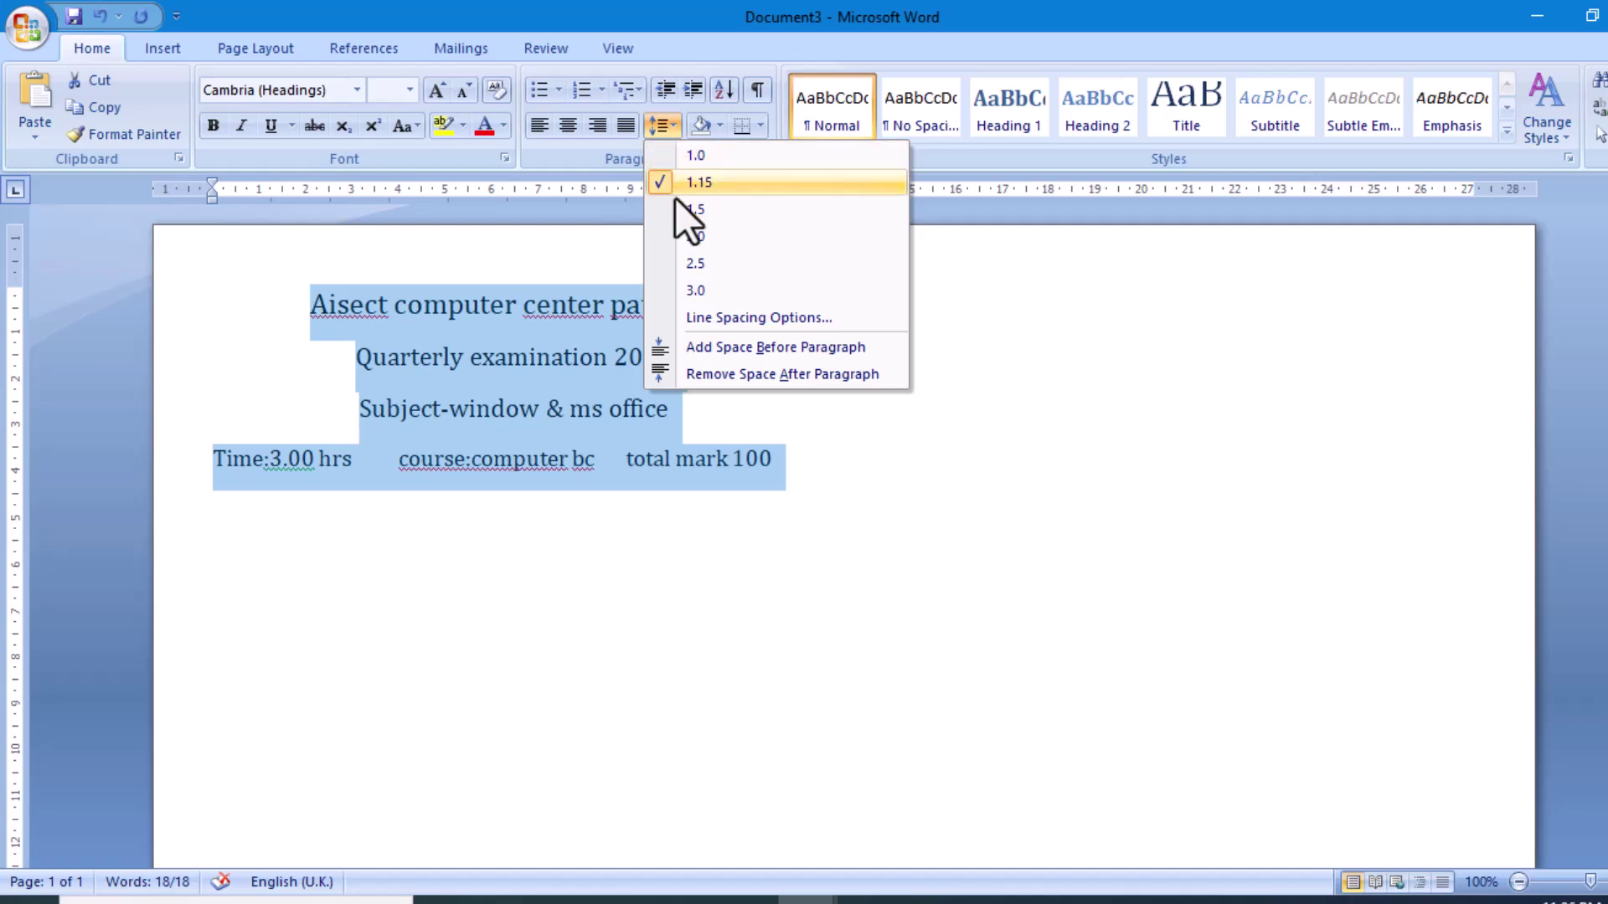
pyautogui.click(702, 373)
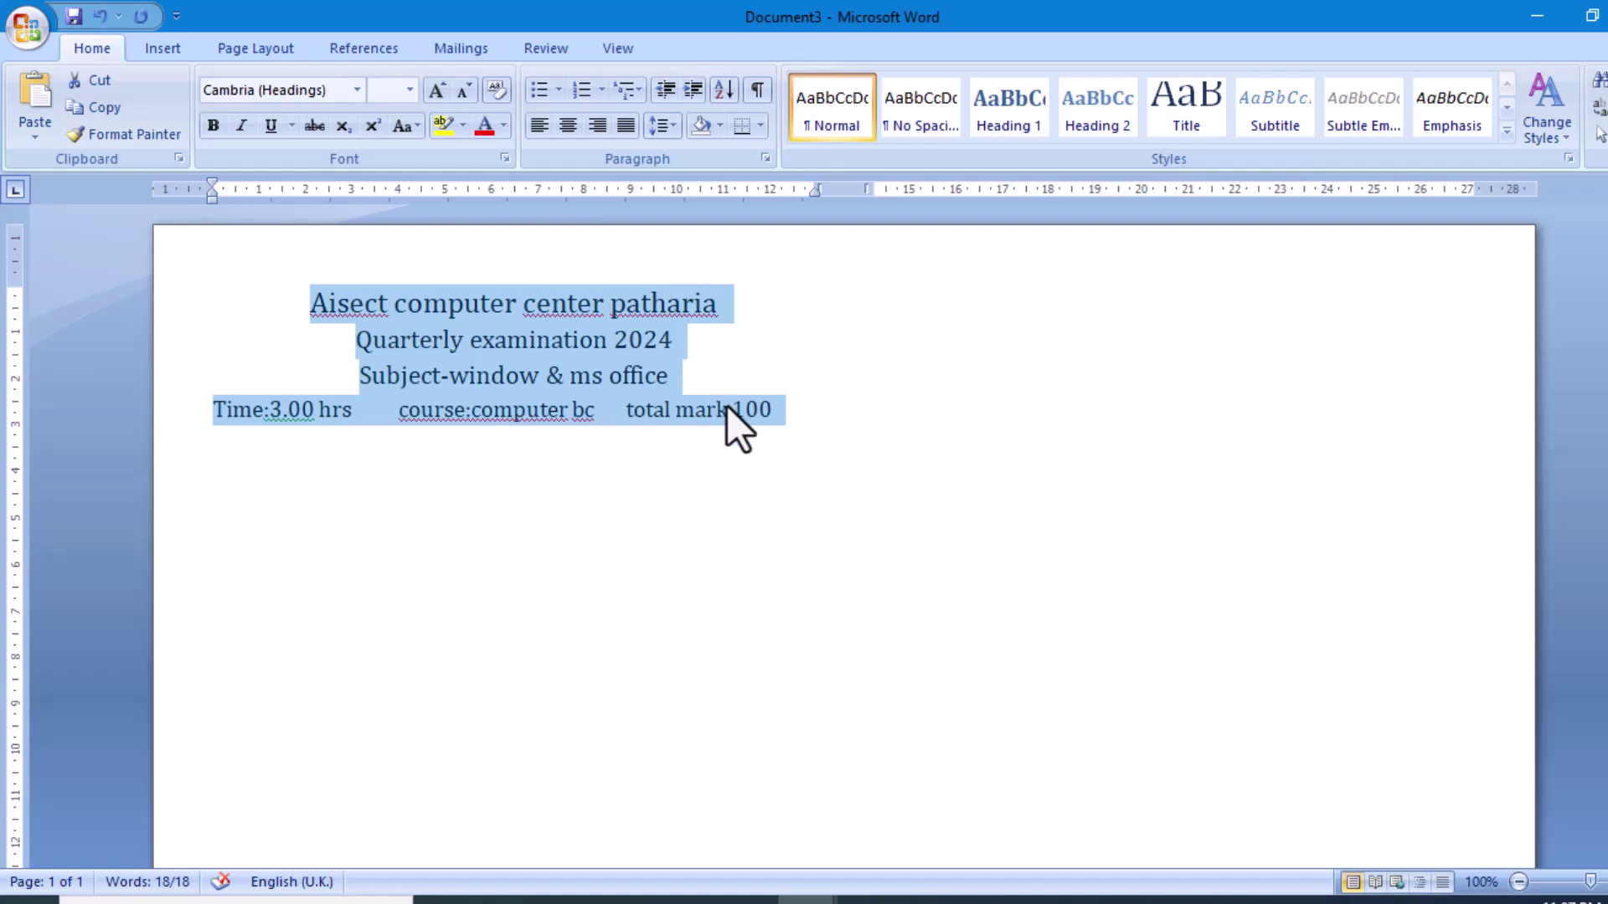
pyautogui.click(671, 438)
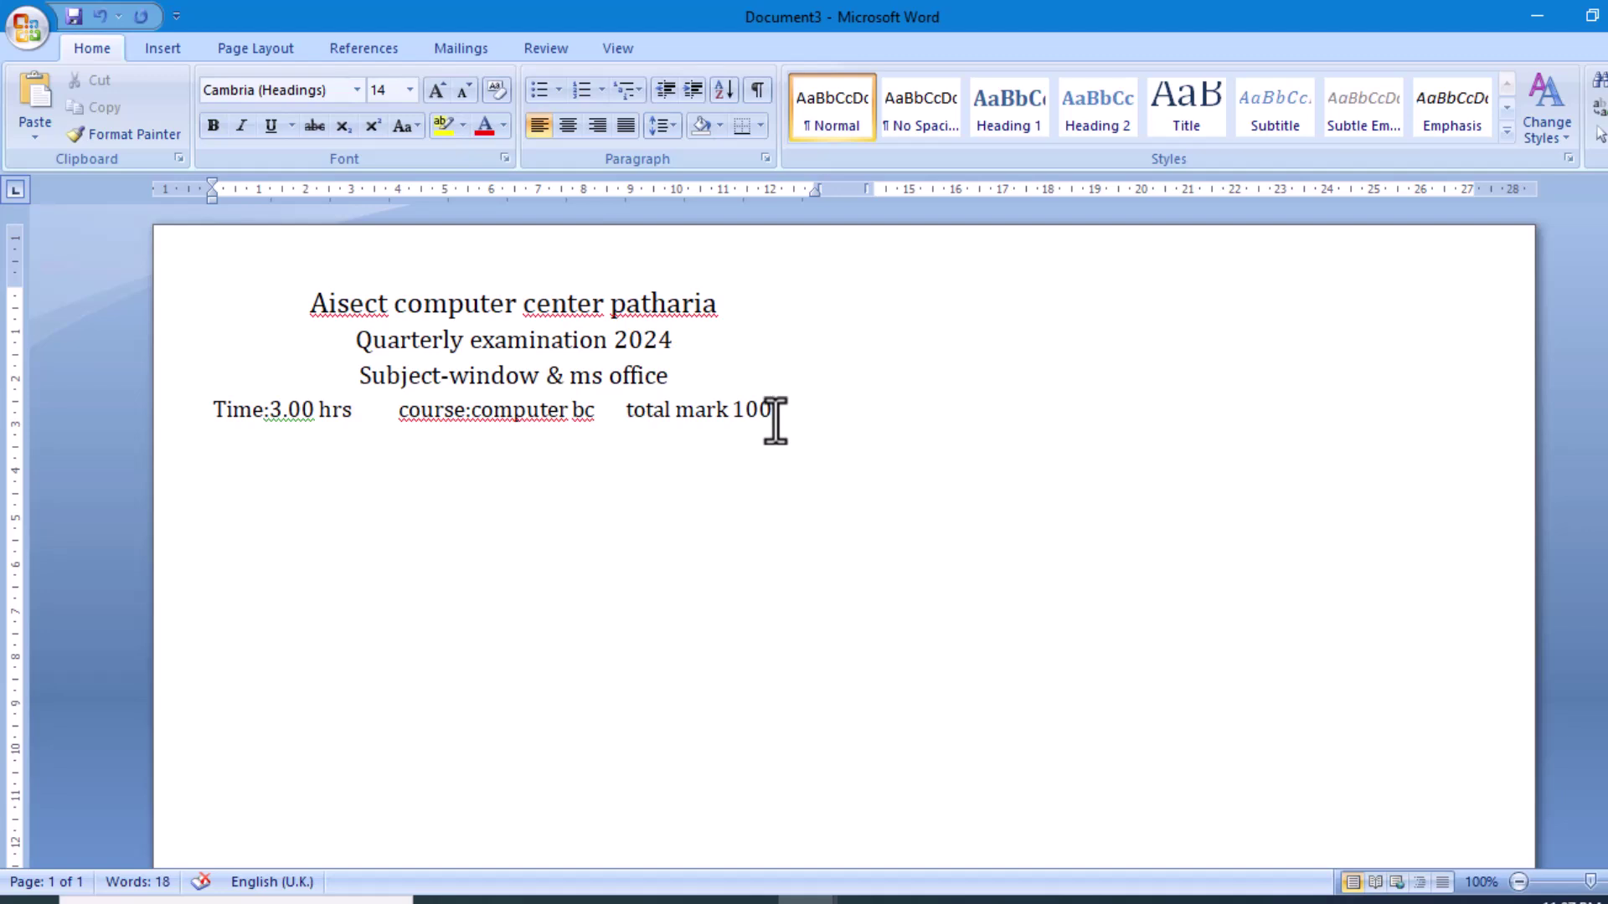
# - Draw a straight horizontal line about 12.7 cm long just below the time, course and marks line, nudged slightly left
pyautogui.click(188, 48)
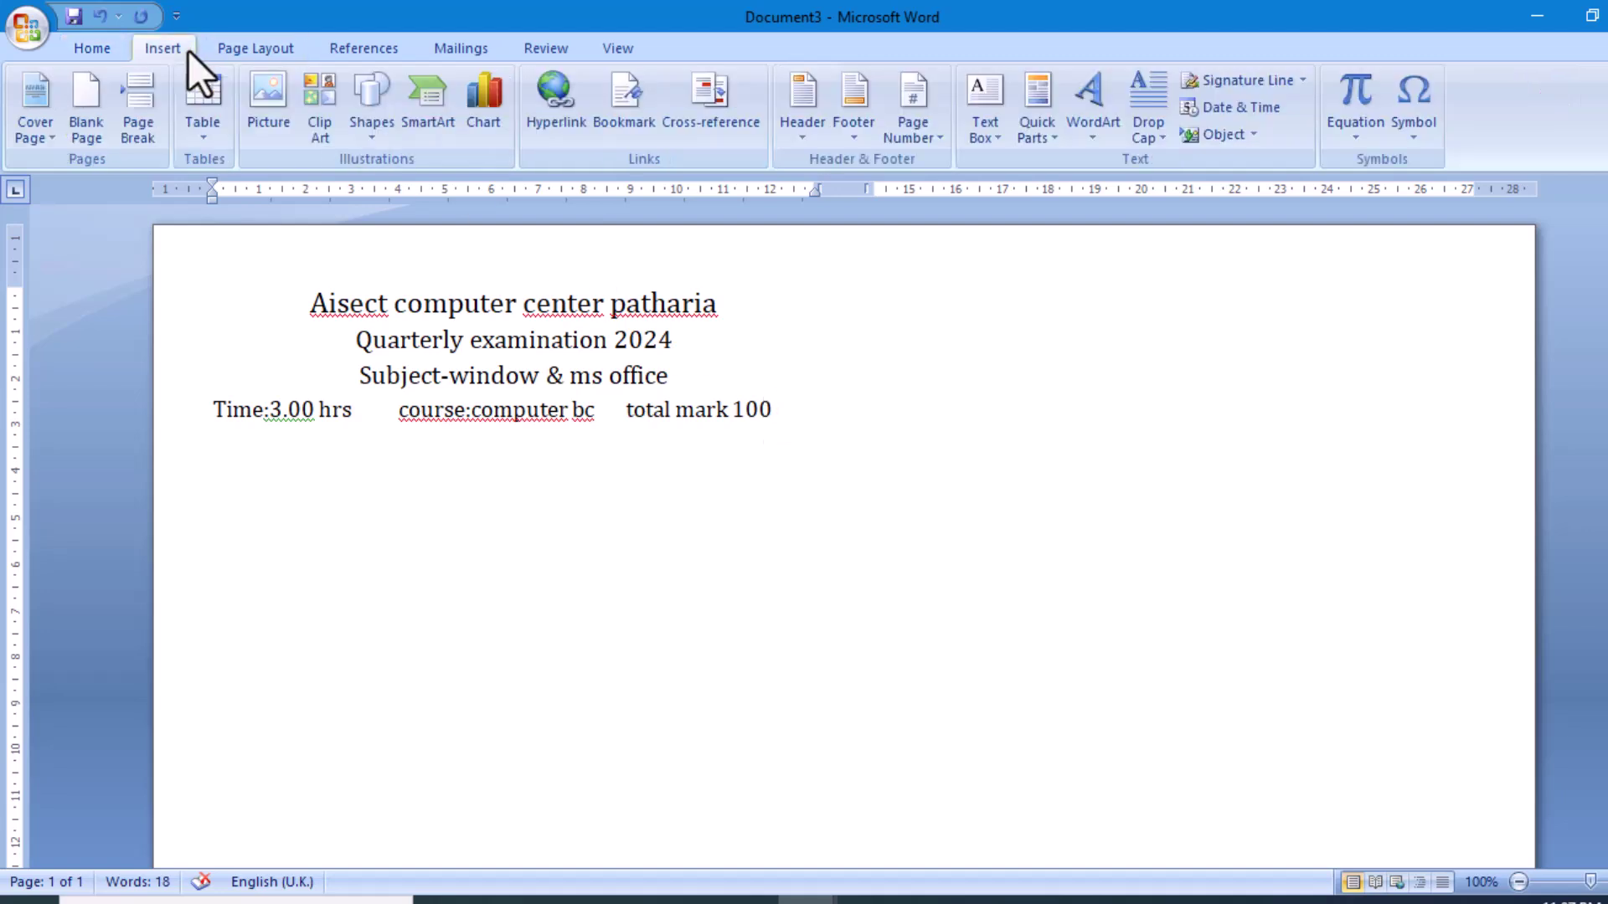
pyautogui.click(374, 143)
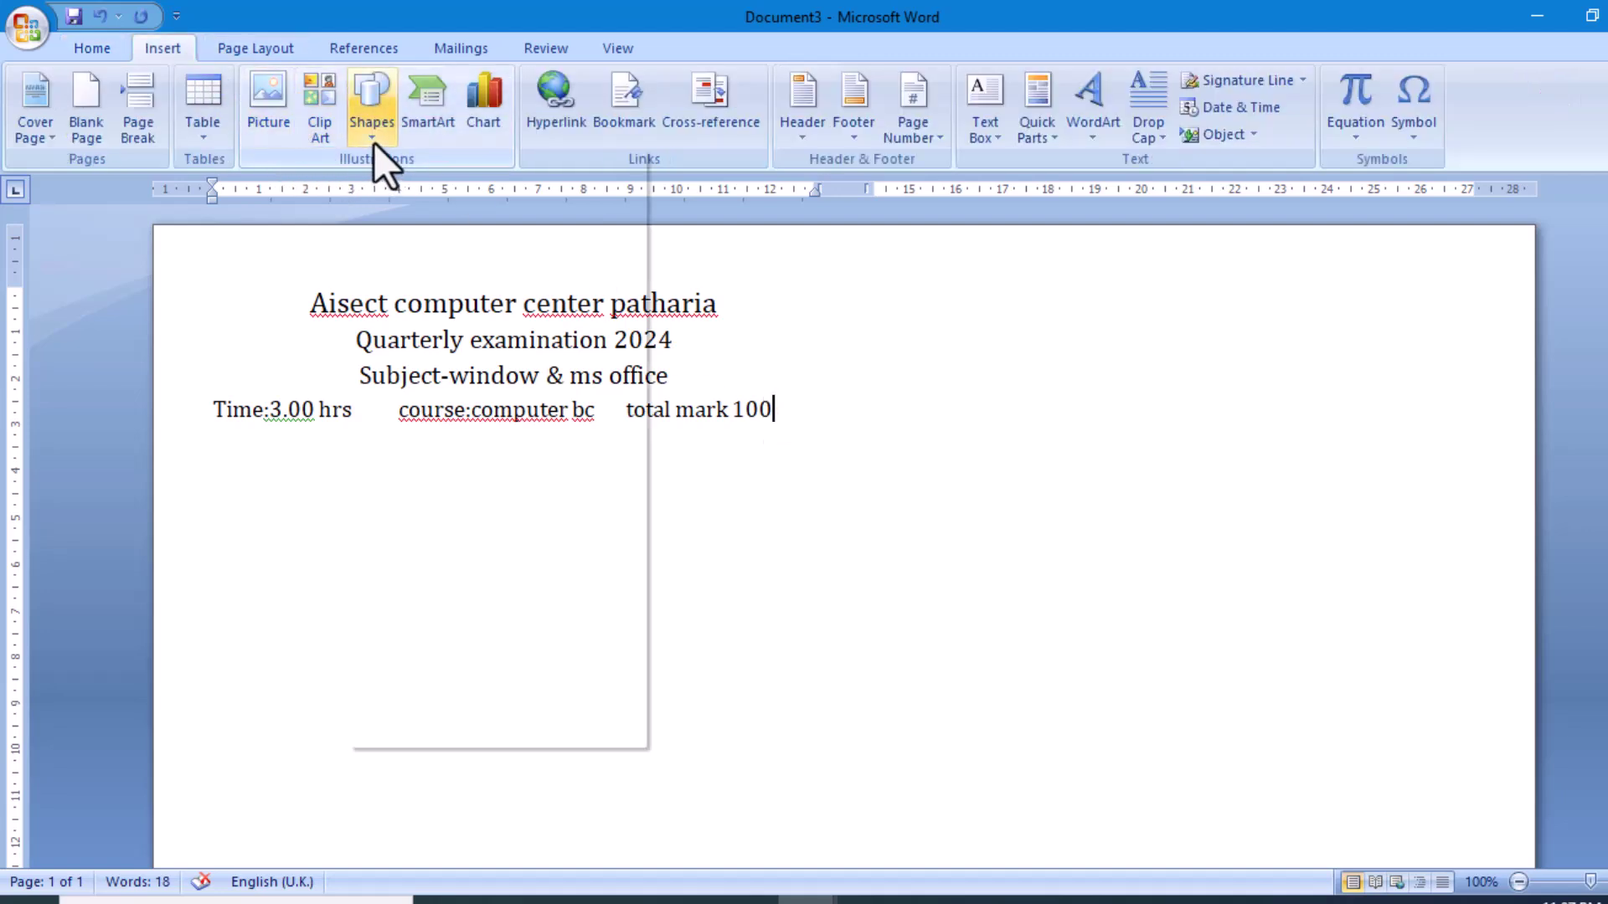
pyautogui.click(364, 259)
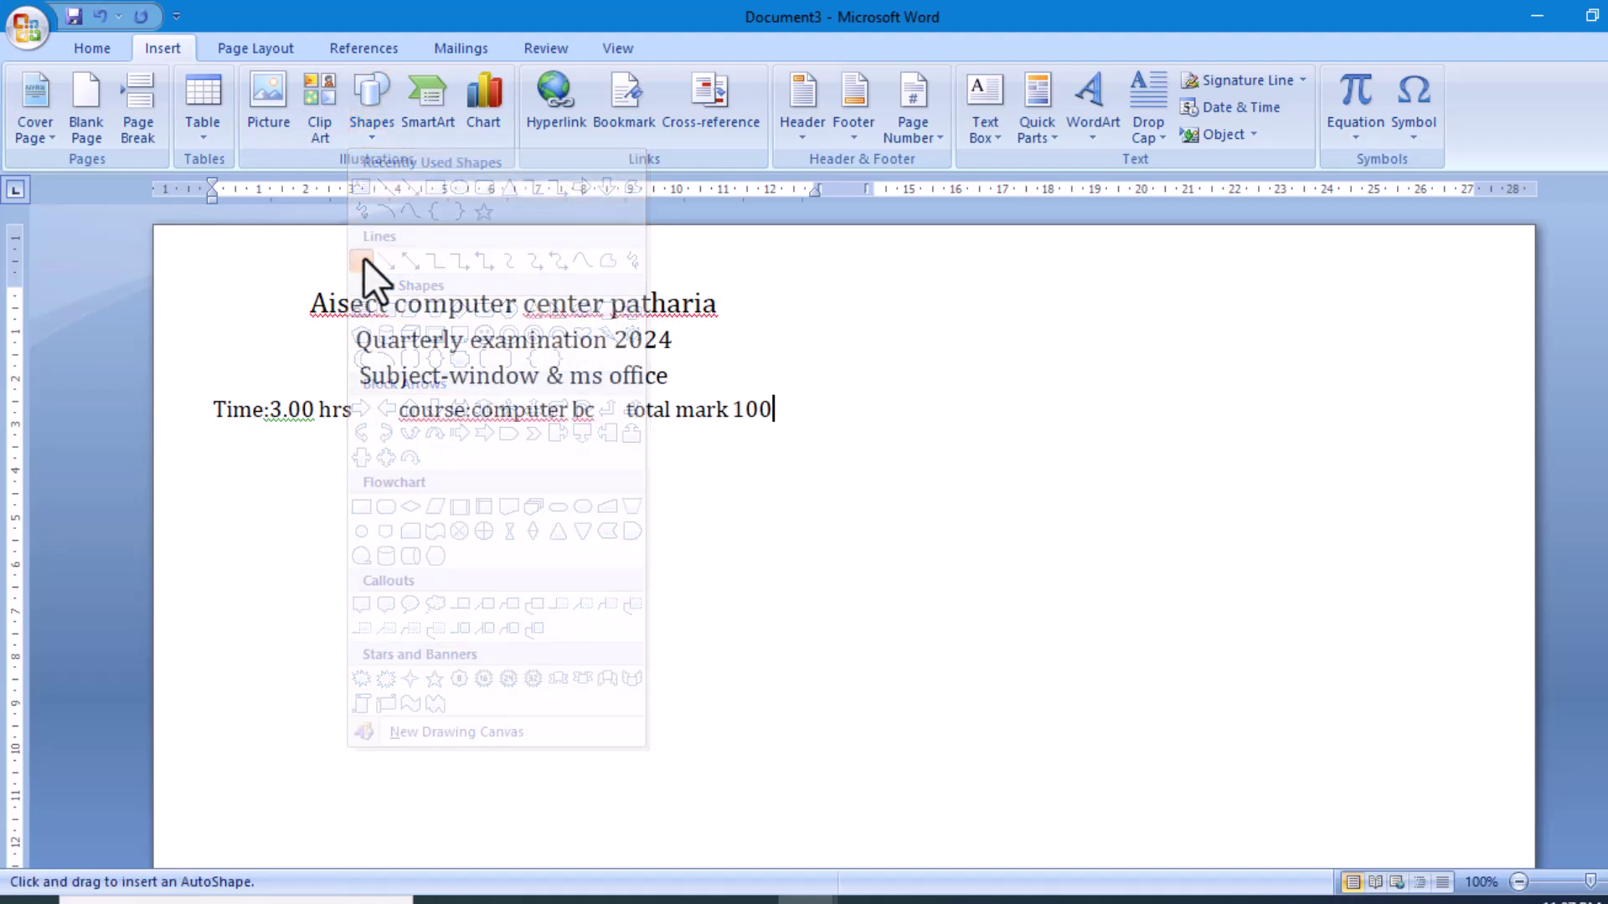
pyautogui.moveTo(203, 424); pyautogui.dragTo(329, 432)
pyautogui.moveTo(510, 436); pyautogui.dragTo(793, 434)
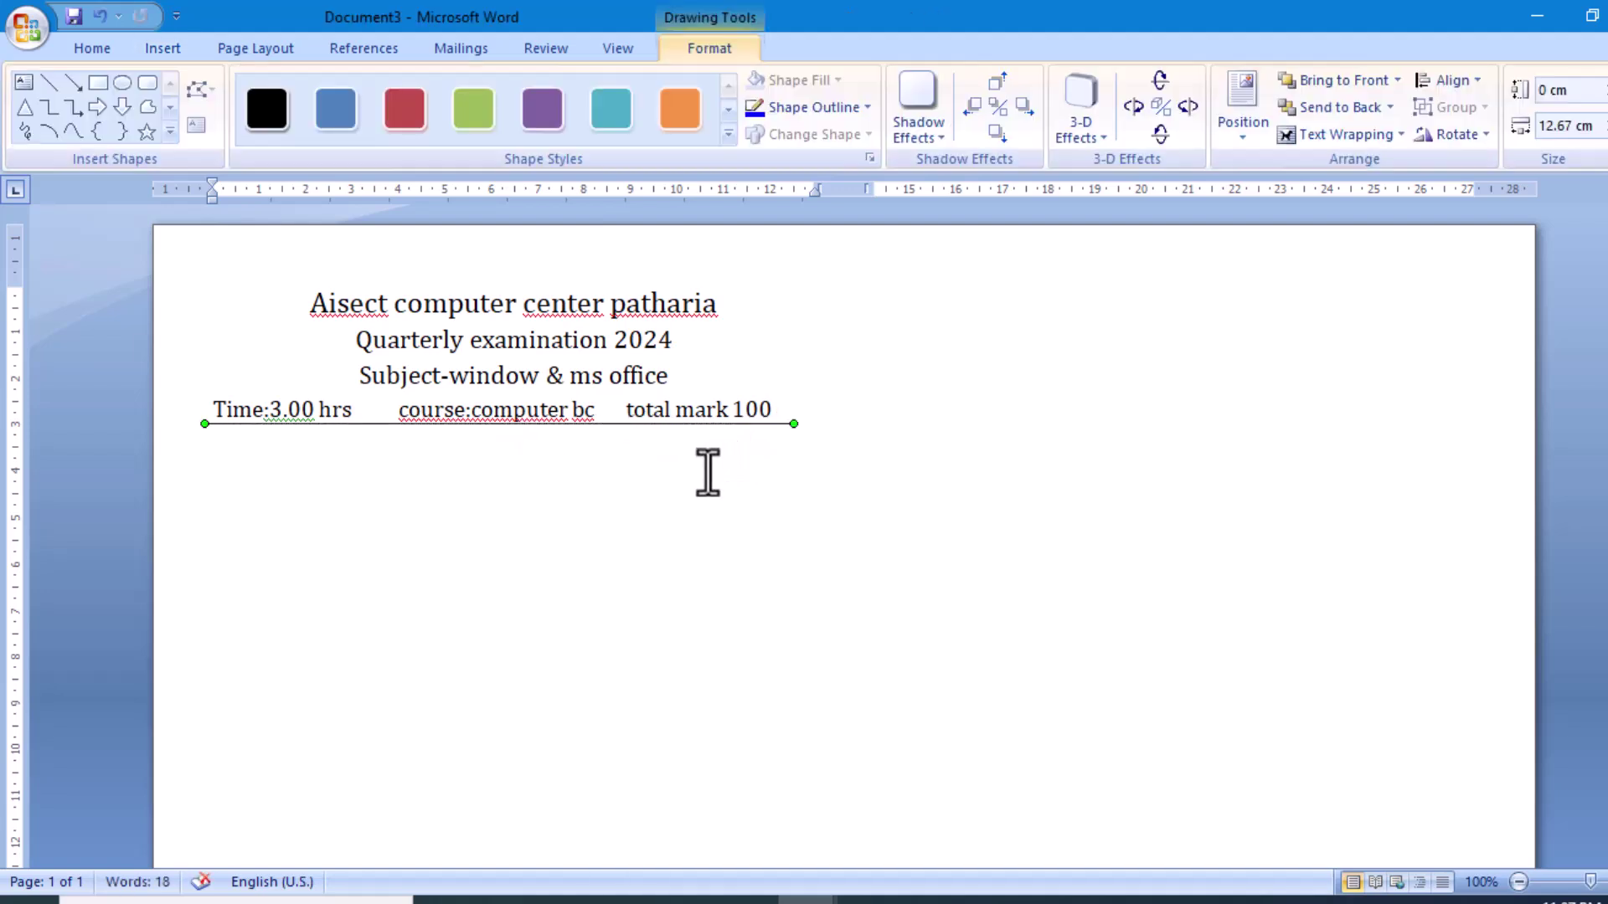
pyautogui.press('Left')
pyautogui.press('Down')
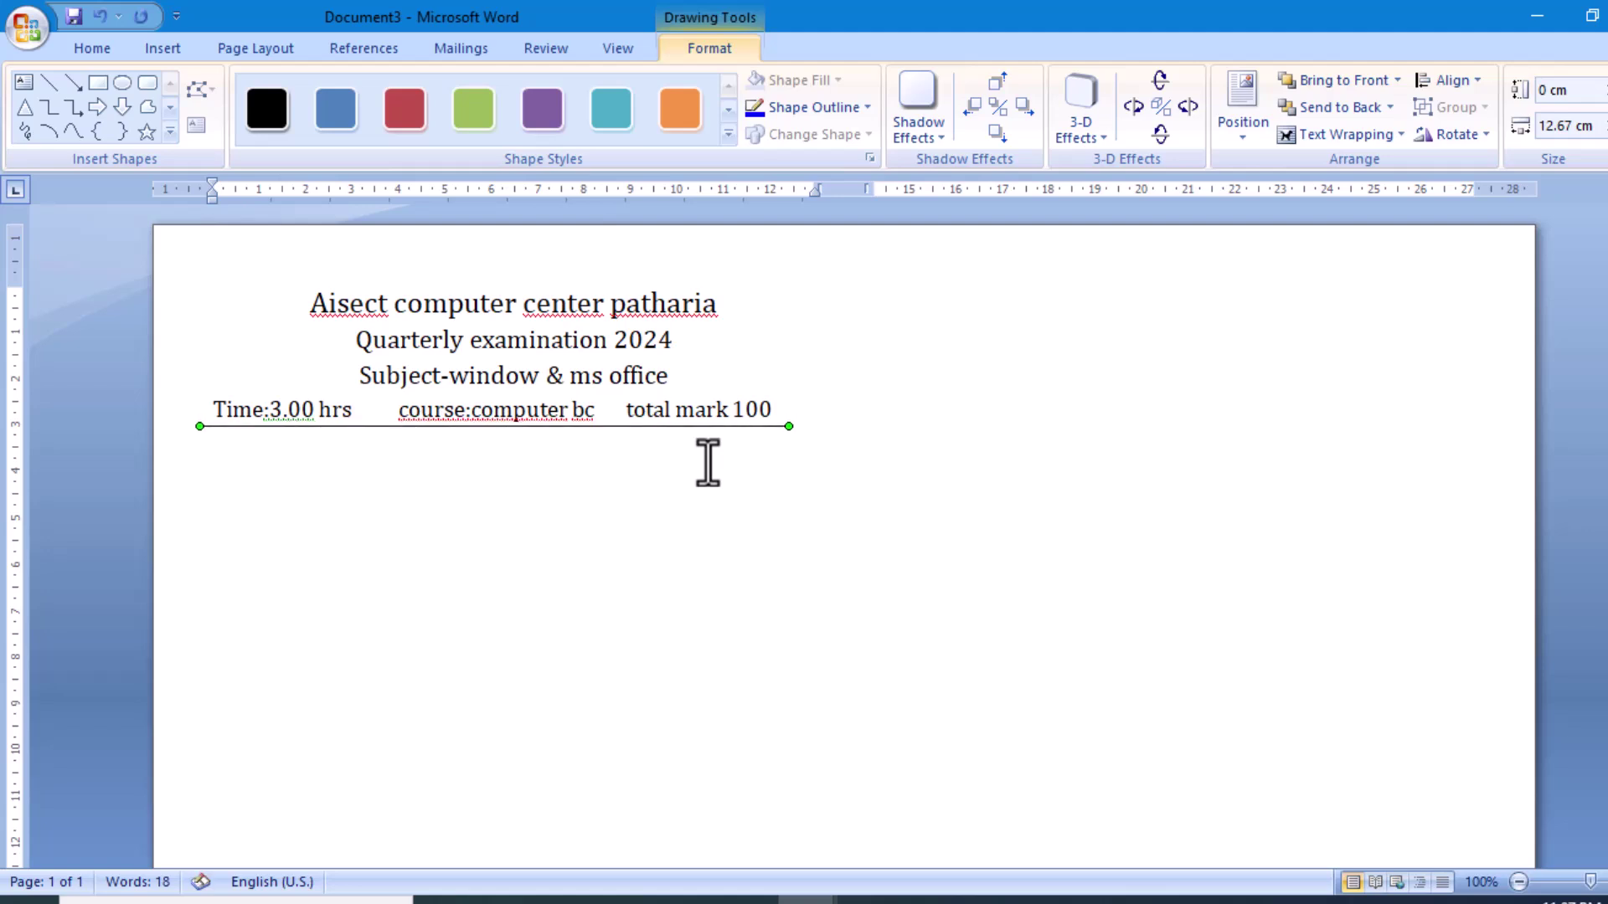
pyautogui.press('Up')
pyautogui.press('Up')
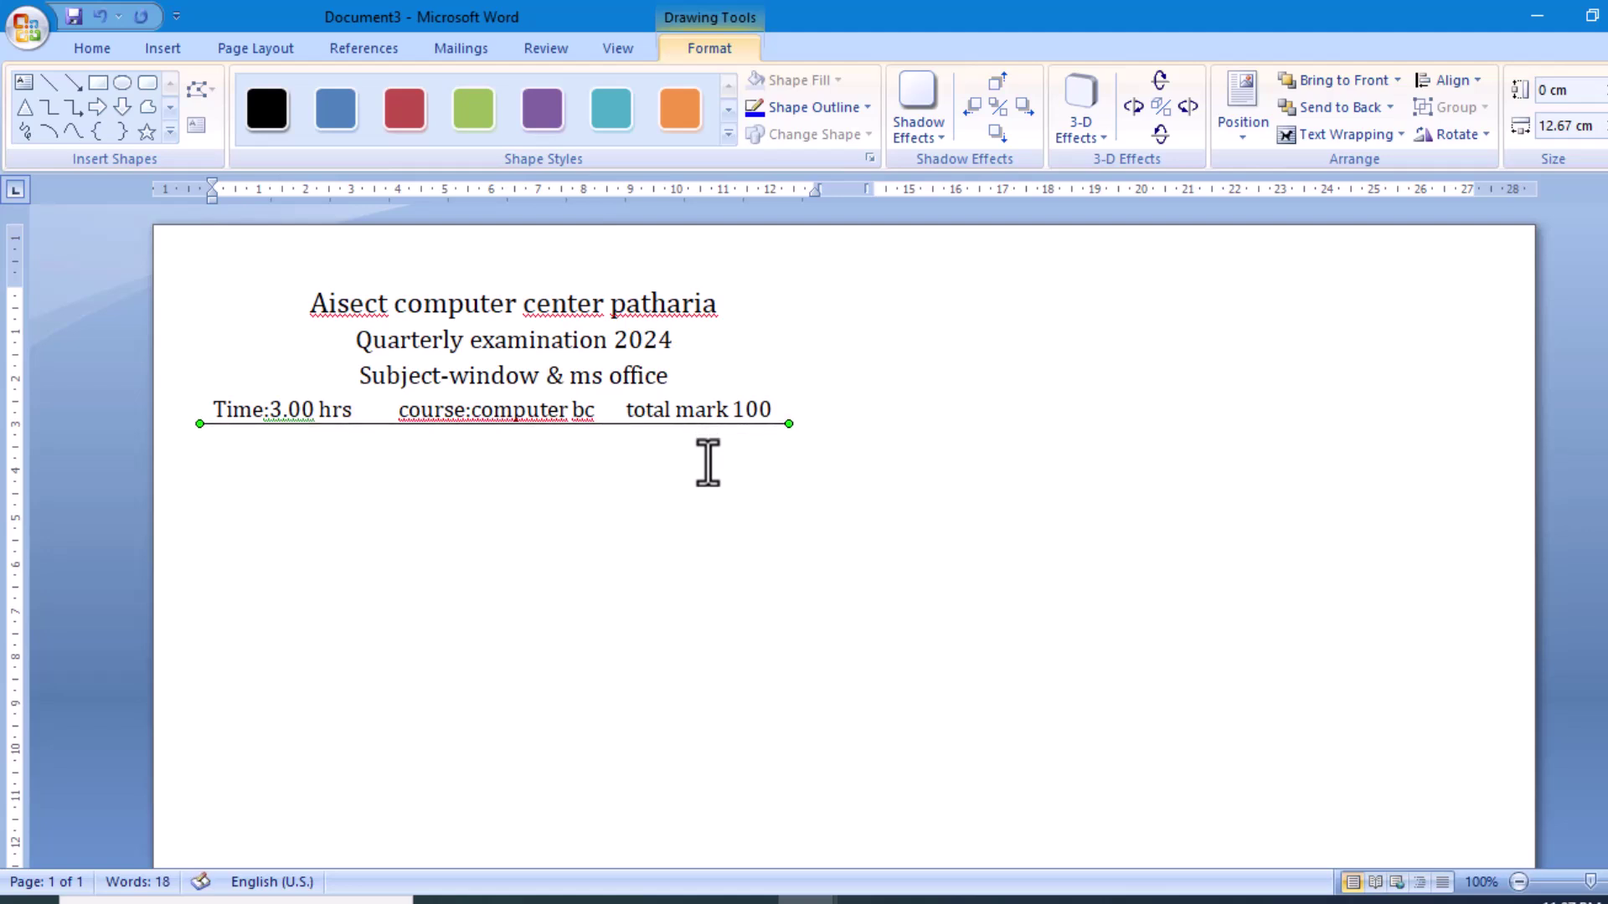
pyautogui.click(795, 413)
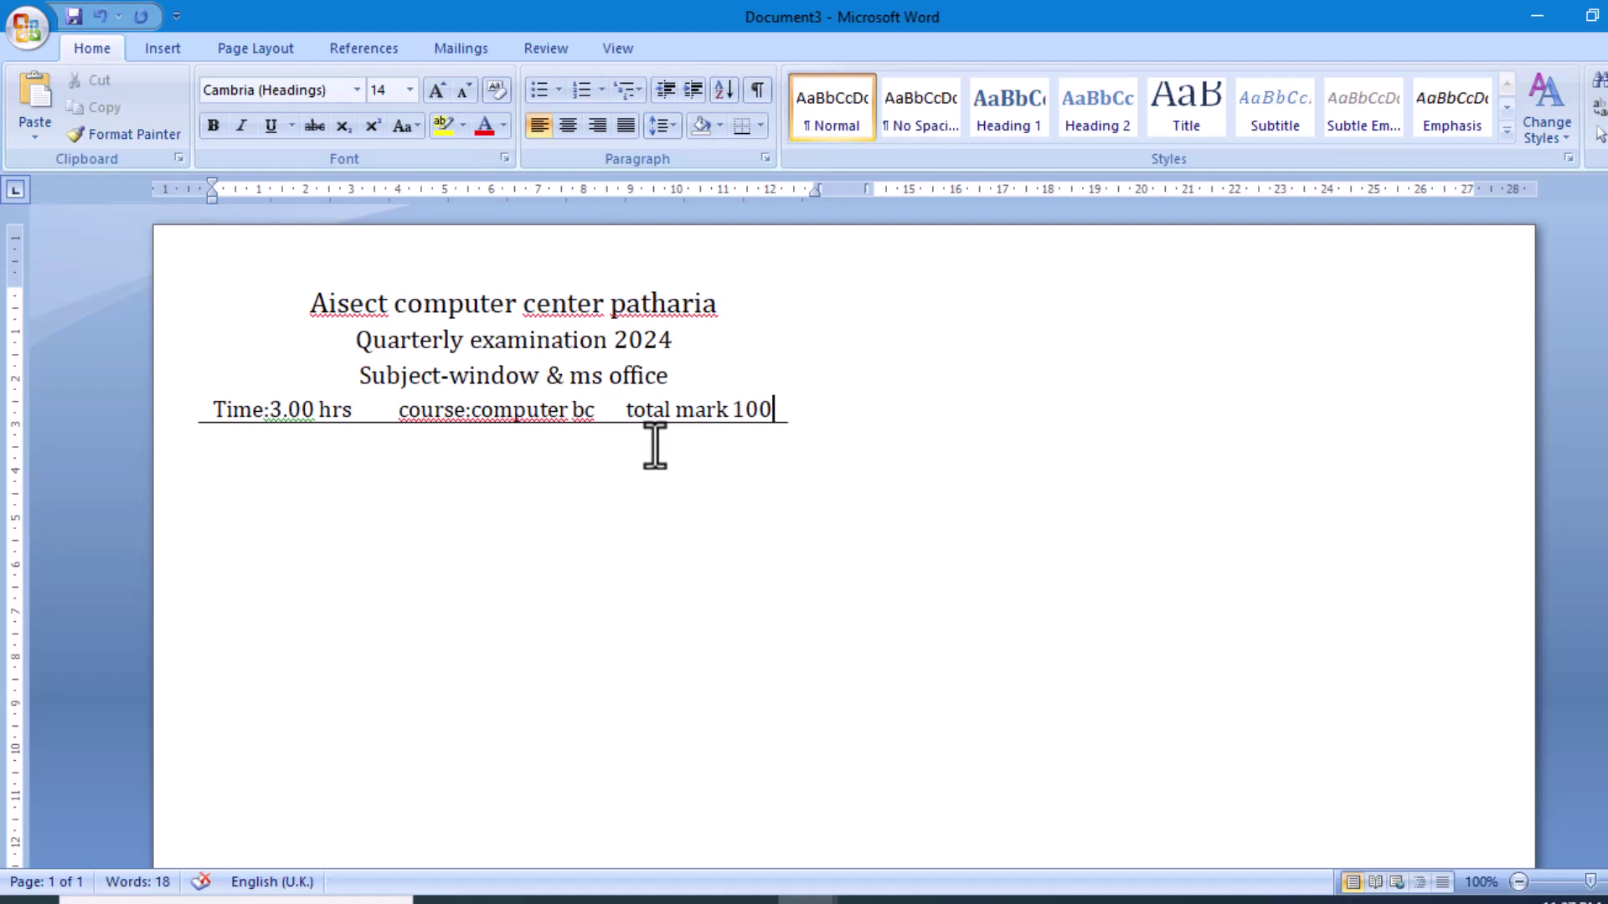
# - Below the rule, add a bold size 12 line with tab-separated "Q1.", "Choose the correct answer the following:" and "mark 10"
pyautogui.press('Return')
pyautogui.press('Return')
pyautogui.click(354, 91)
pyautogui.click(356, 90)
pyautogui.click(410, 90)
pyautogui.click(381, 200)
pyautogui.click(211, 131)
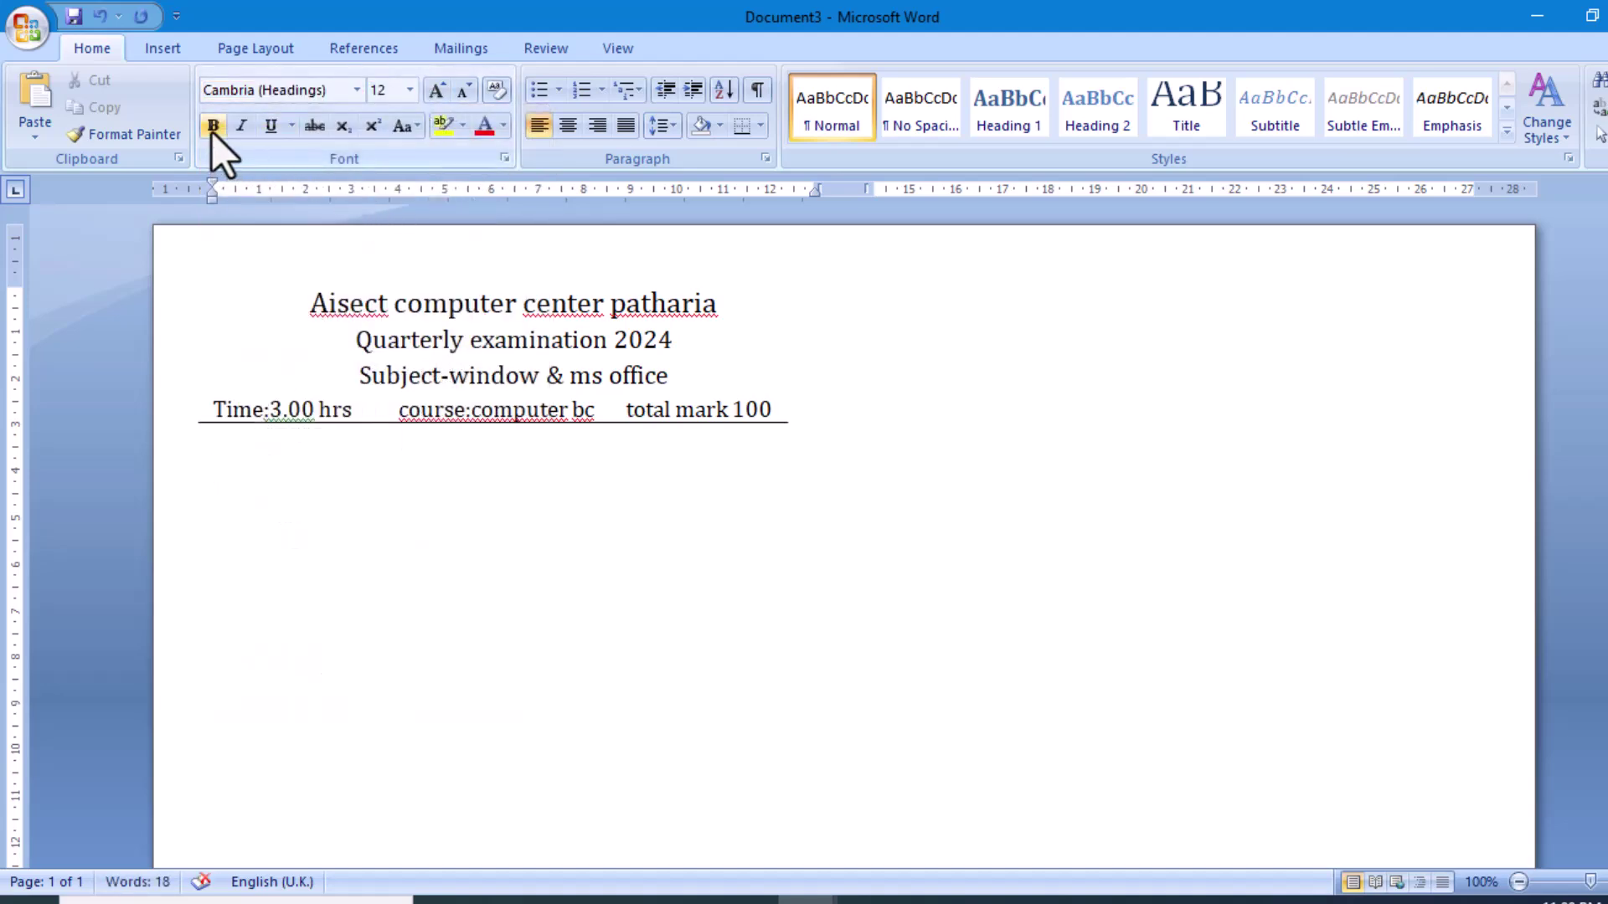
pyautogui.write('q1.')
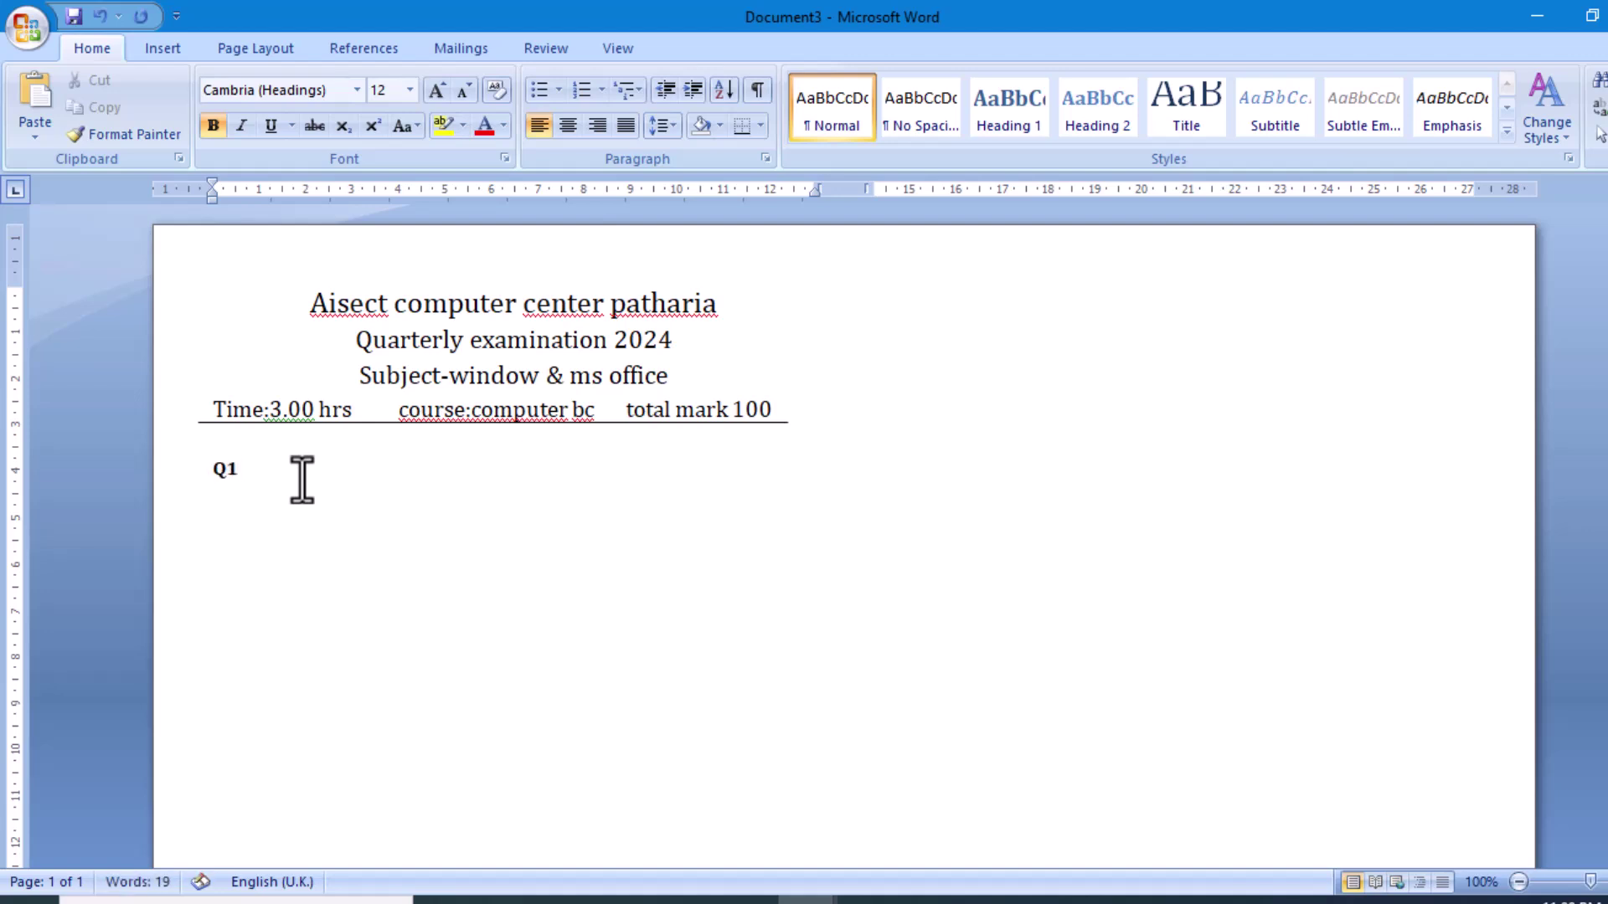
pyautogui.press('Tab')
pyautogui.write('Choose the correct answer the following:')
pyautogui.press('Tab')
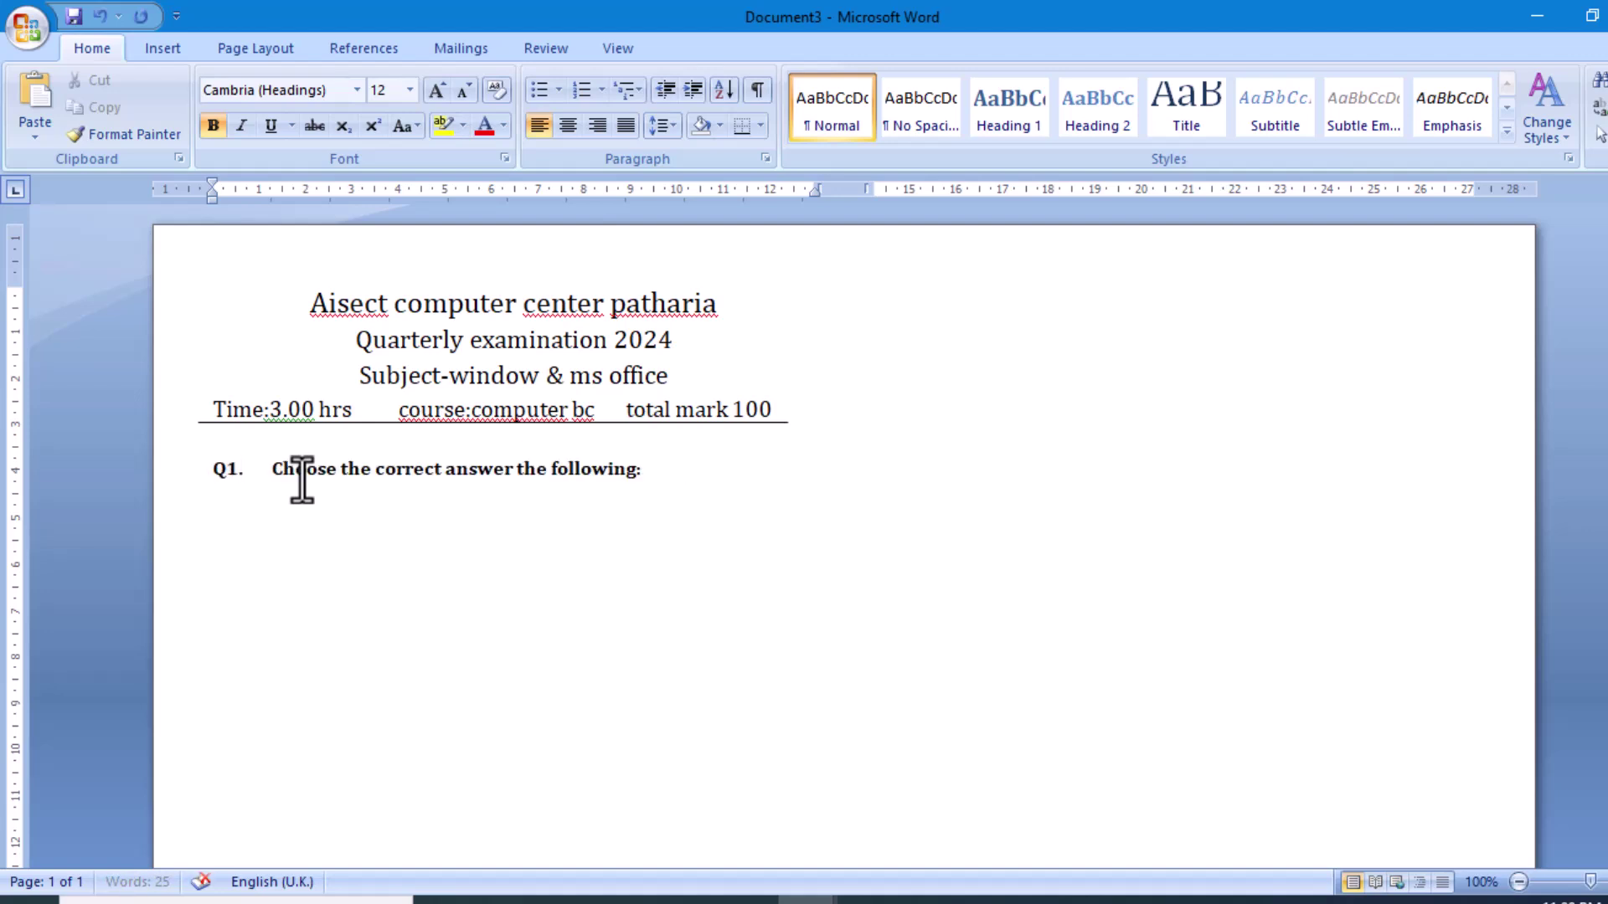
pyautogui.write('mark 10')
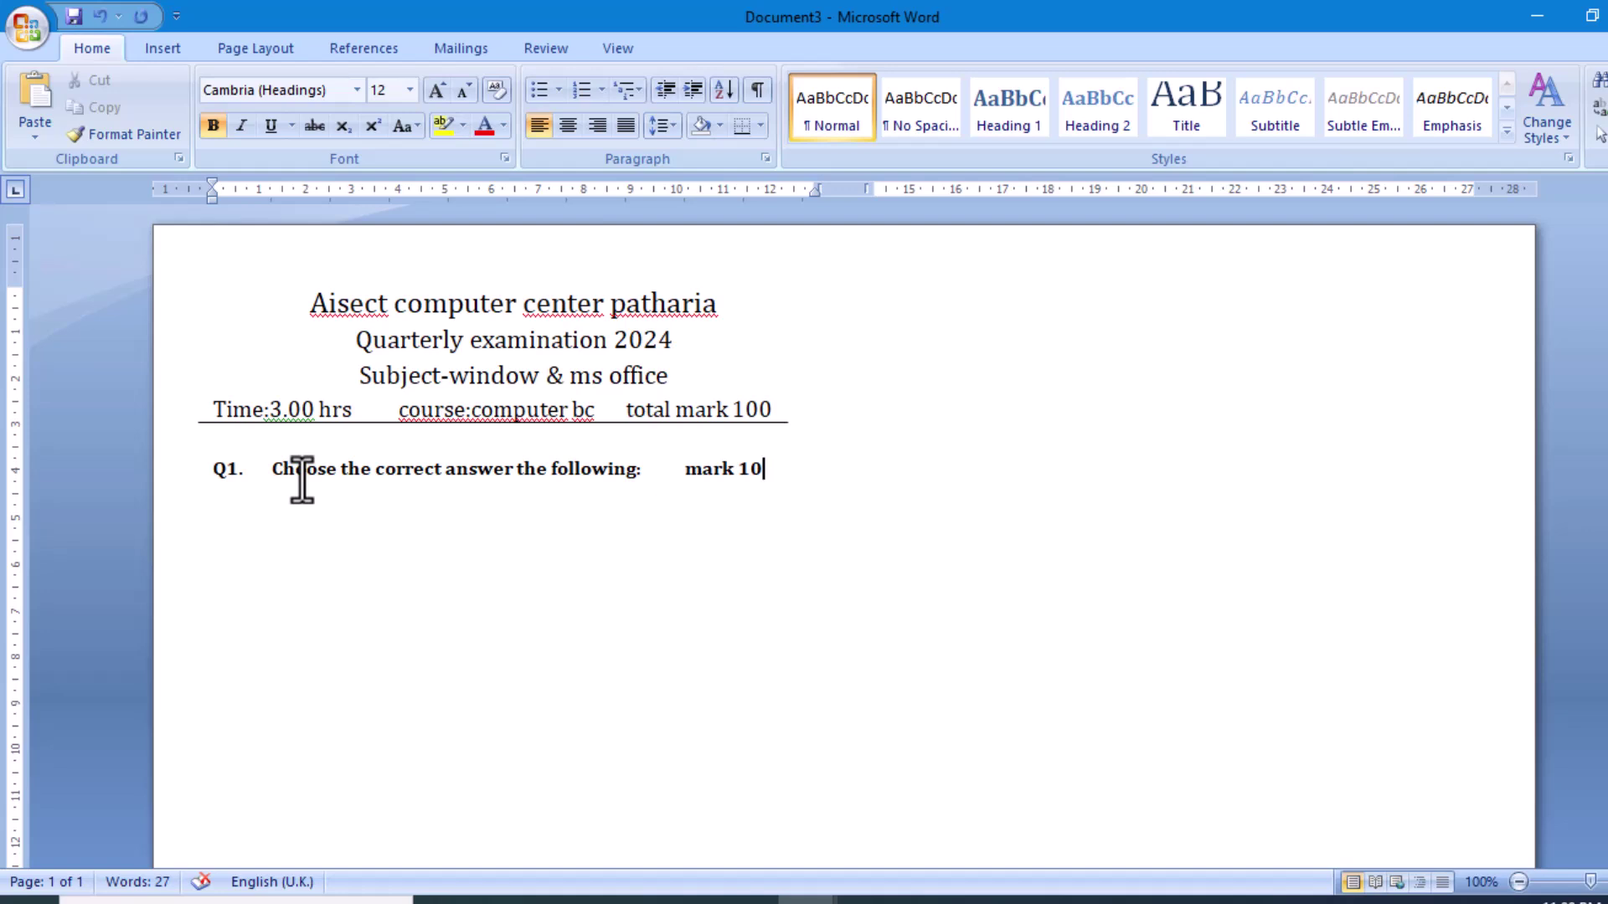
# - Start a non-bold Roman-numeral list under Q1 with a reduced indent and enter "Computer ka avishkar kisne kiya tha ?" as its first item
pyautogui.press('Return')
pyautogui.click(213, 125)
pyautogui.click(603, 91)
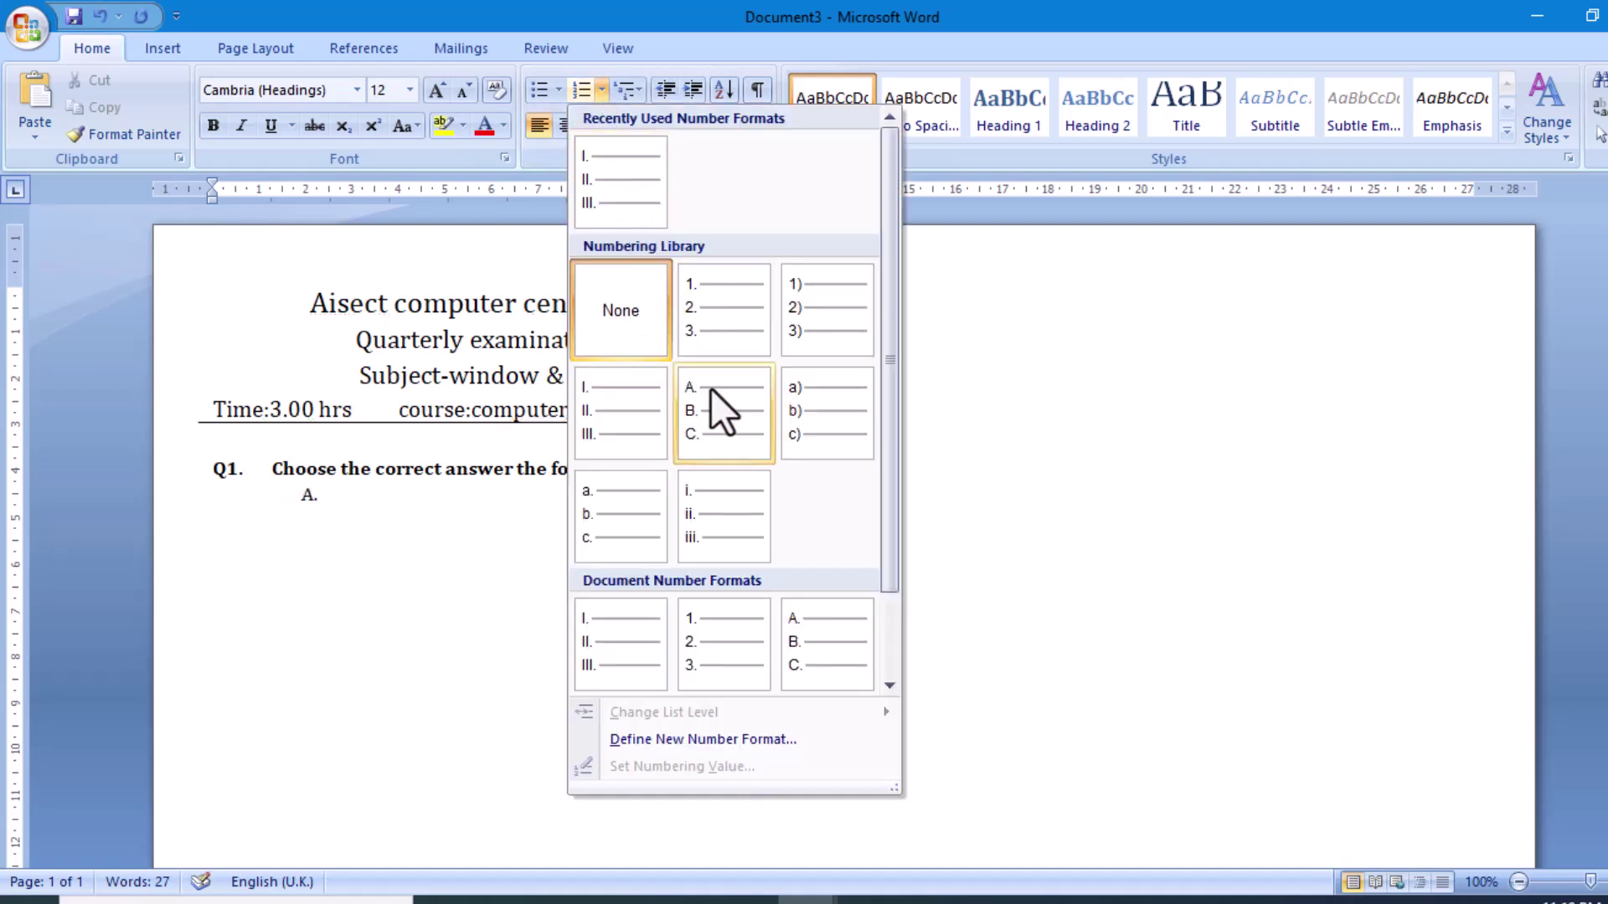
pyautogui.click(618, 420)
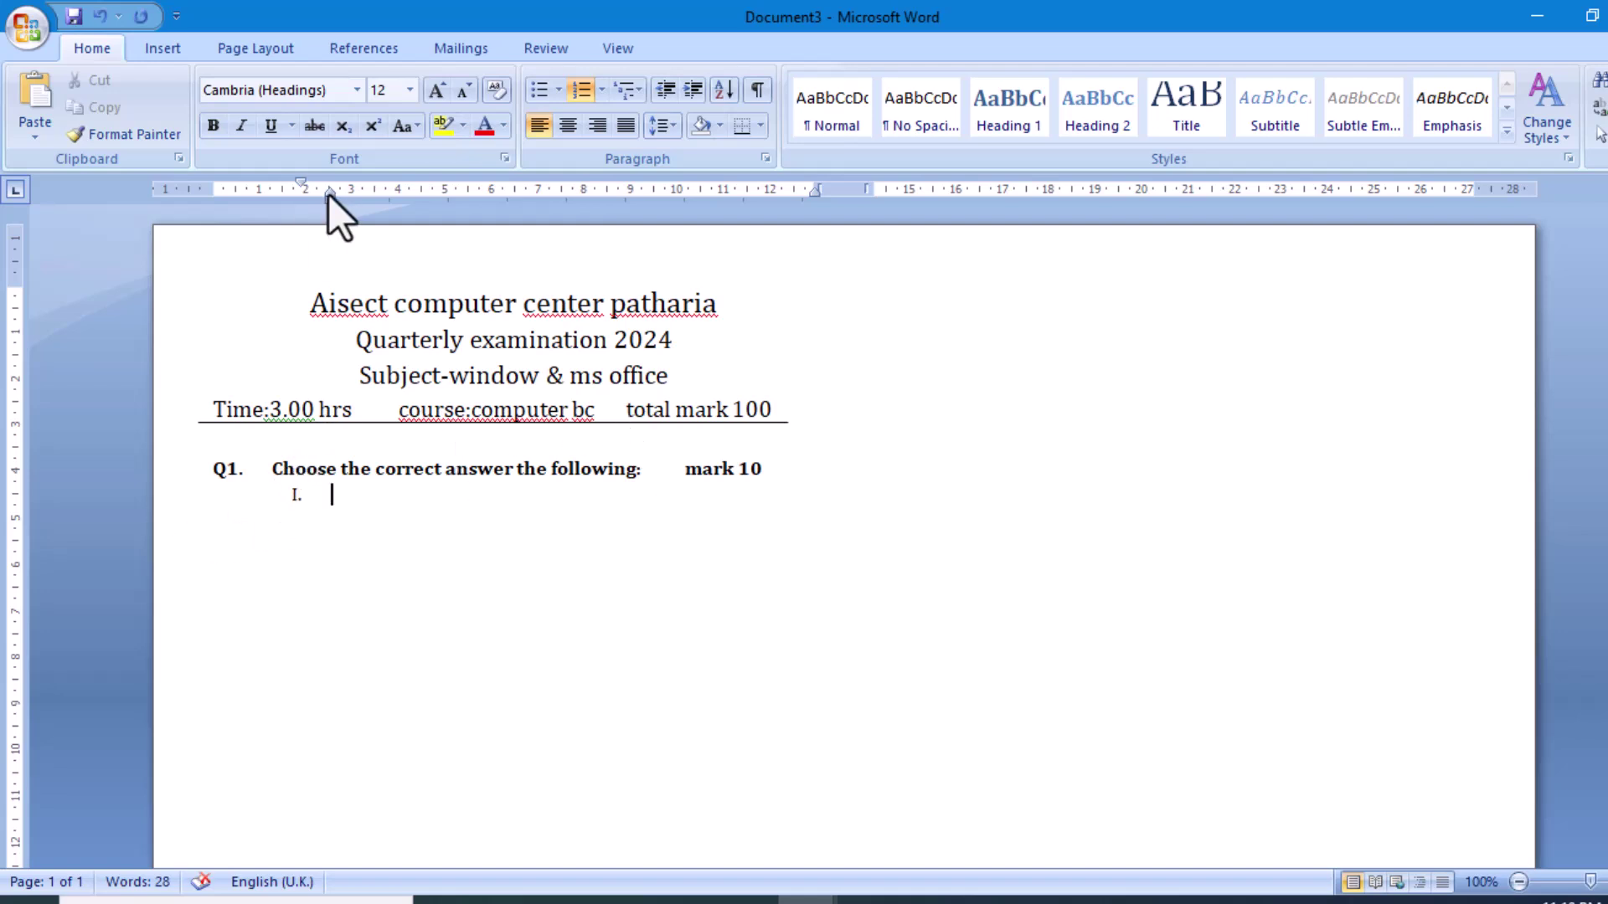
pyautogui.moveTo(331, 199)
pyautogui.mouseDown()
pyautogui.moveTo(311, 200)
pyautogui.moveTo(304, 246)
pyautogui.moveTo(286, 251)
pyautogui.mouseUp()
pyautogui.moveTo(313, 196); pyautogui.dragTo(293, 198)
pyautogui.write('Computer ka avishkar kisne kiya tha ?')
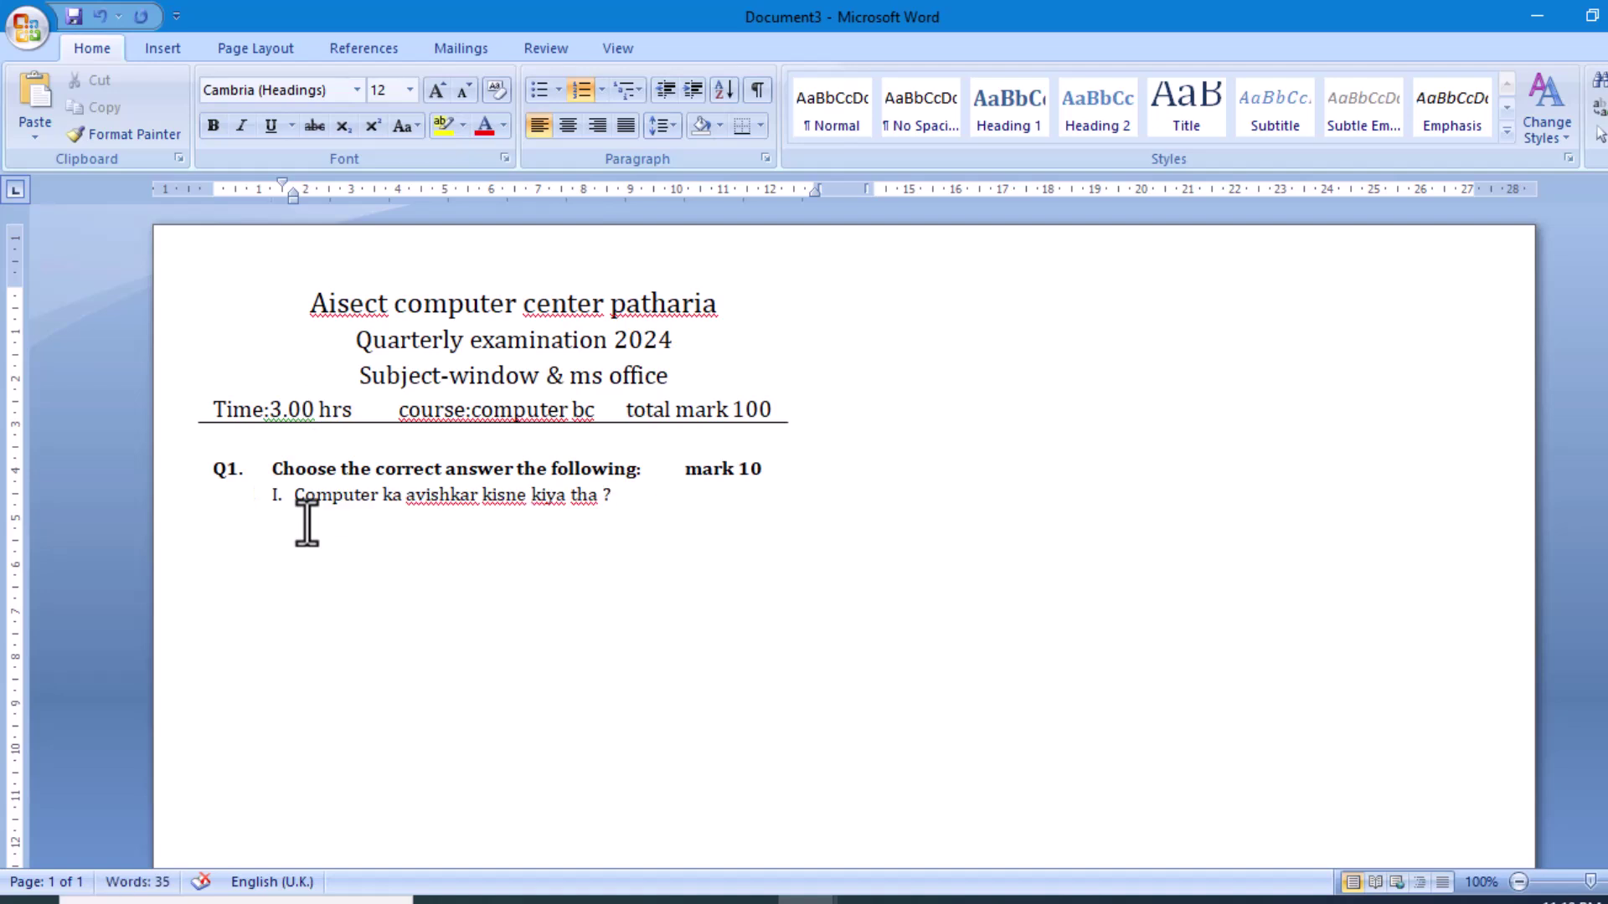
# - Add an unnumbered, tab-indented line "(1) (2) (3) (4)" below the first question and copy those option markers
pyautogui.press('Return')
pyautogui.press('BackSpace')
pyautogui.press('BackSpace')
pyautogui.press('BackSpace')
pyautogui.press('BackSpace')
pyautogui.press('Tab')
pyautogui.press('Tab')
pyautogui.press('Tab')
pyautogui.press('Tab')
pyautogui.write('(1) (2) (3) (4)')
pyautogui.moveTo(456, 525); pyautogui.dragTo(333, 525)
pyautogui.hotkey('ctrl', 'c')
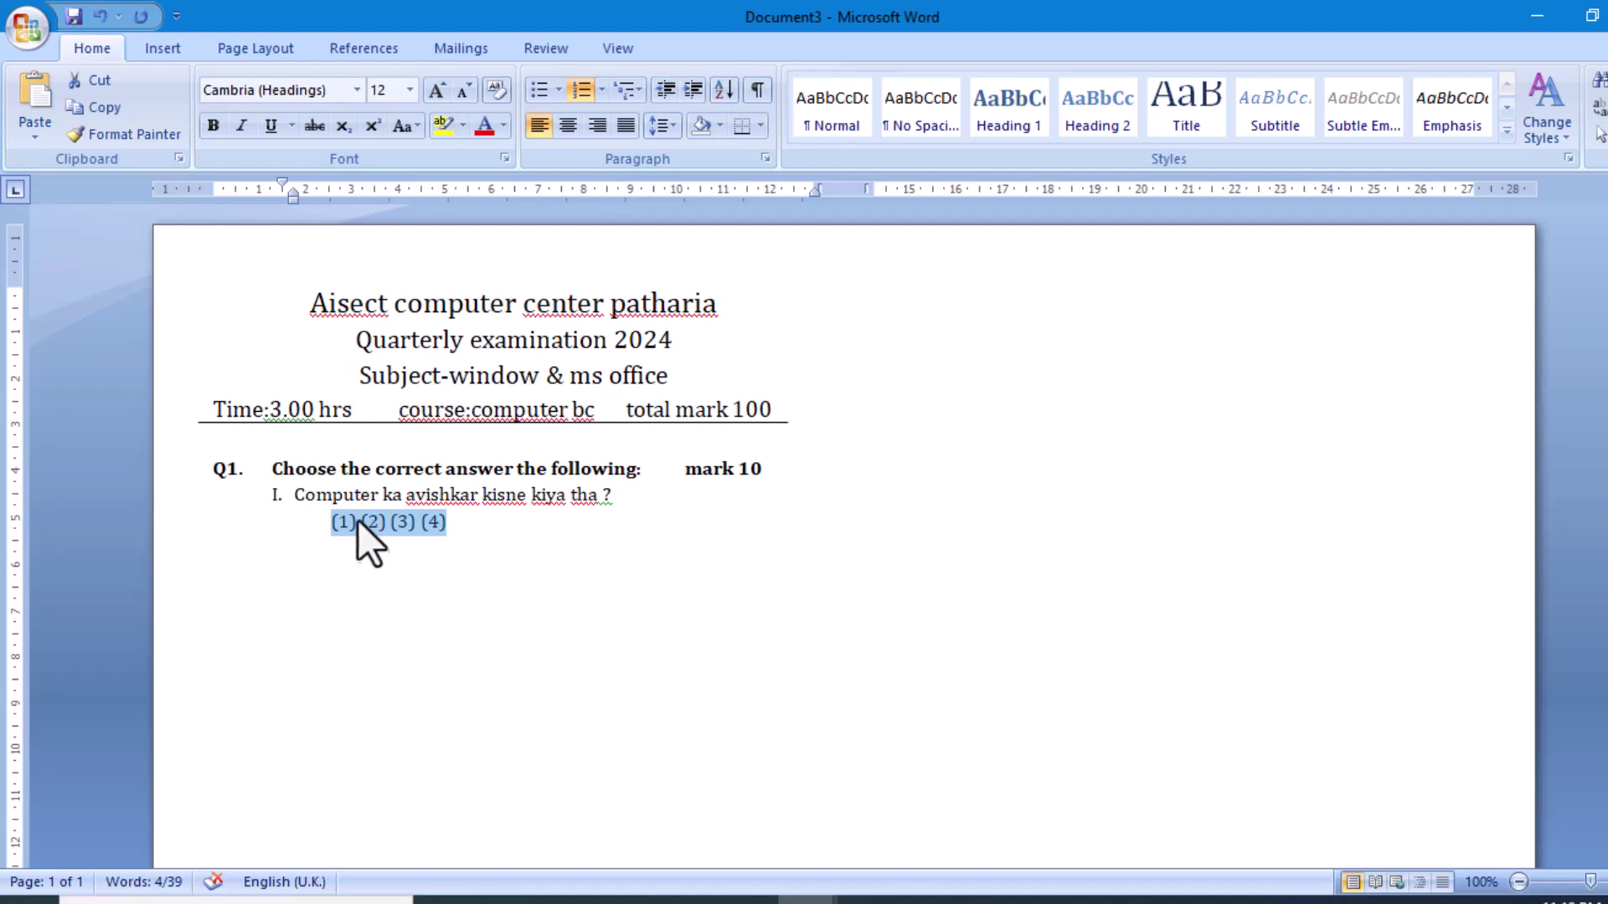
# - Fill in option (1) as "chalse babbage" and option (2) as "herman Hollerith", moving options (3) and (4) to an indented second line
pyautogui.click(362, 524)
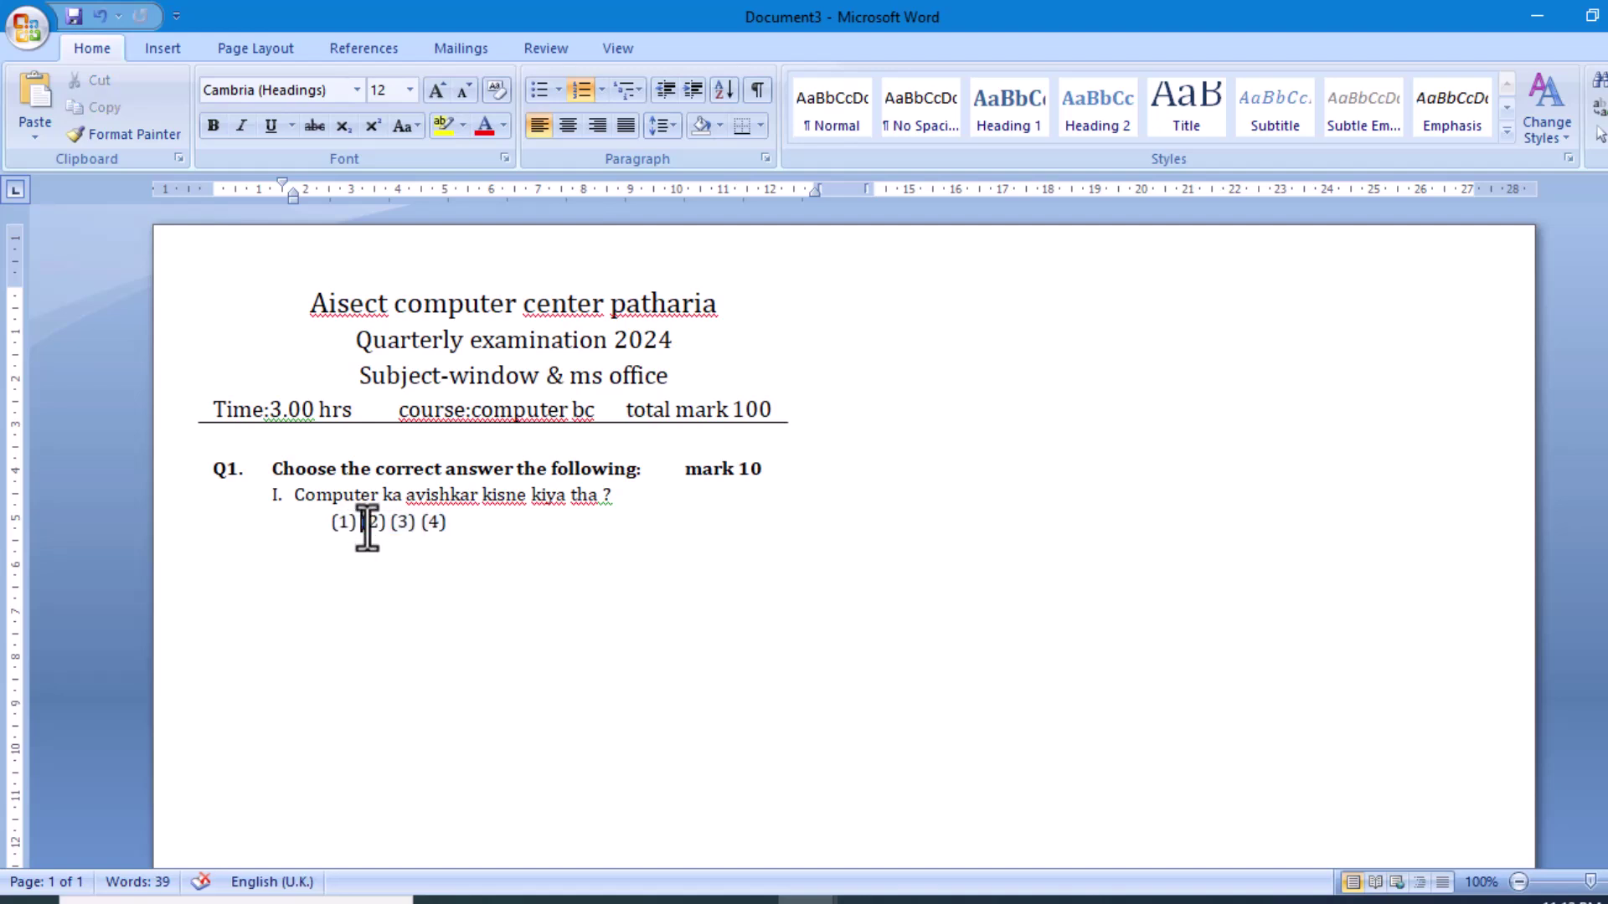
pyautogui.write('chalse babbage')
pyautogui.press('Tab')
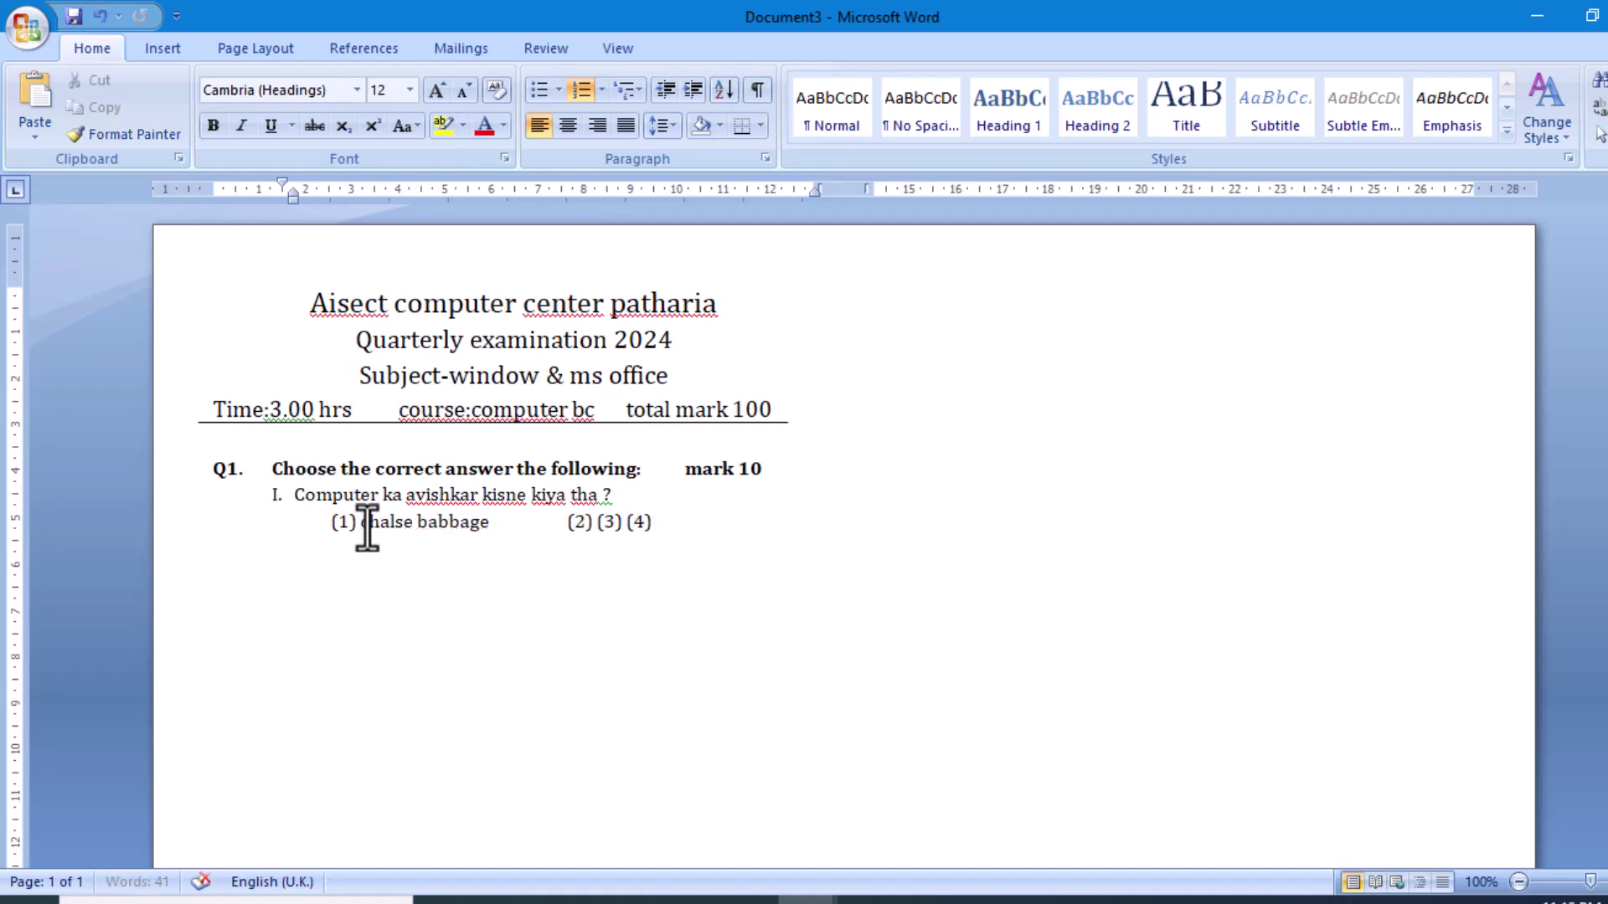
pyautogui.press('Right')
pyautogui.press('Right')
pyautogui.write('herman hollerith')
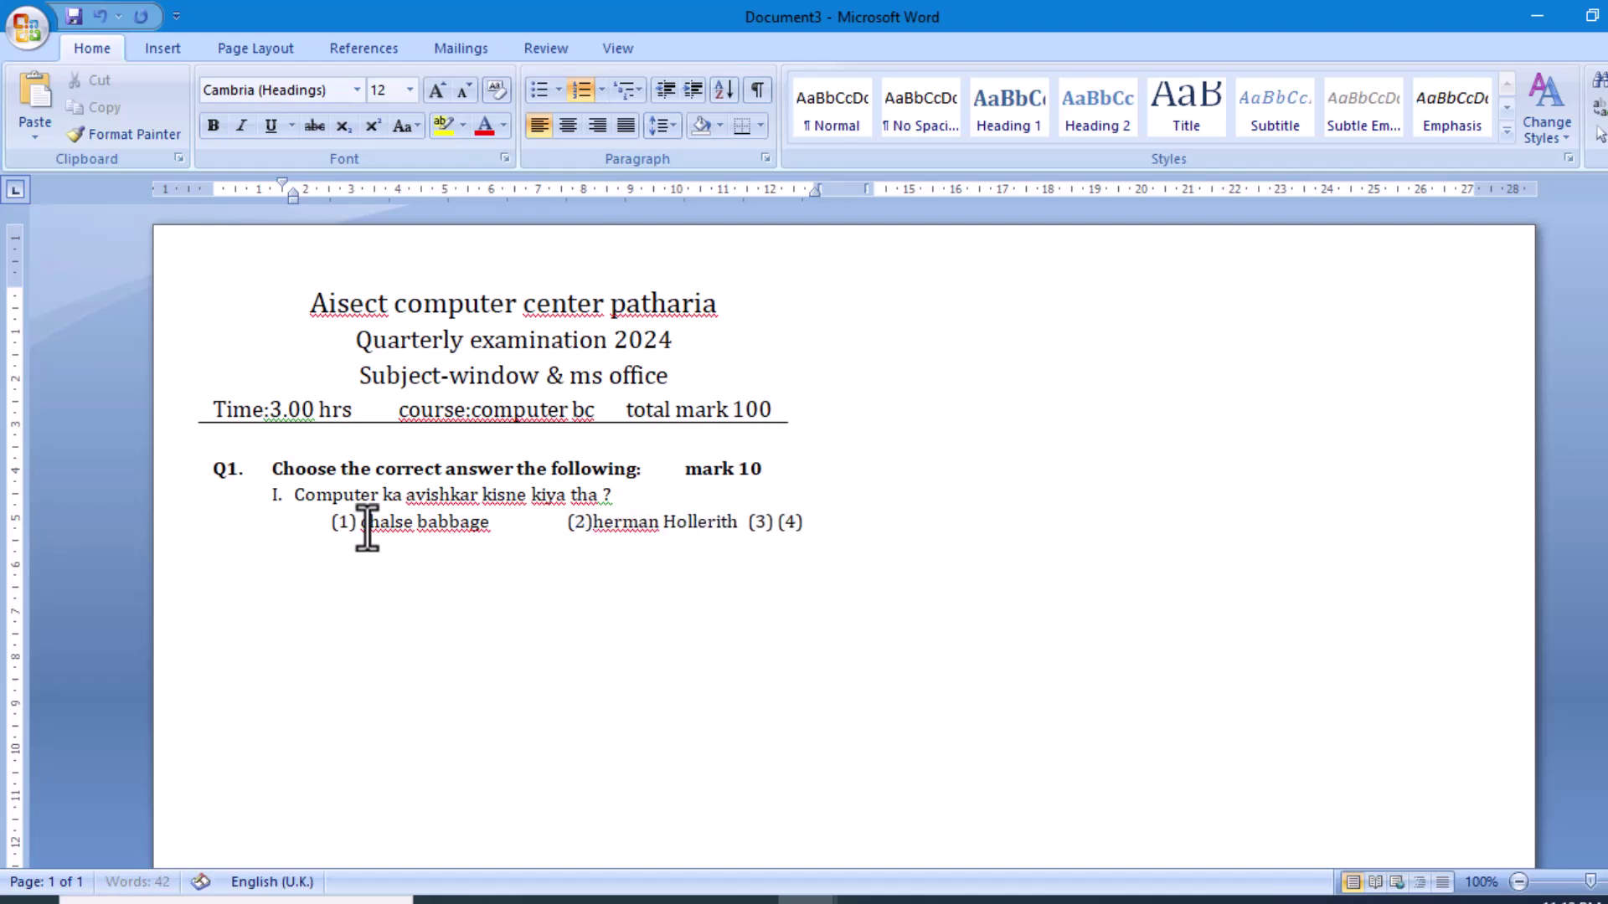
pyautogui.hotkey('shift', 'Return')
pyautogui.press('Tab')
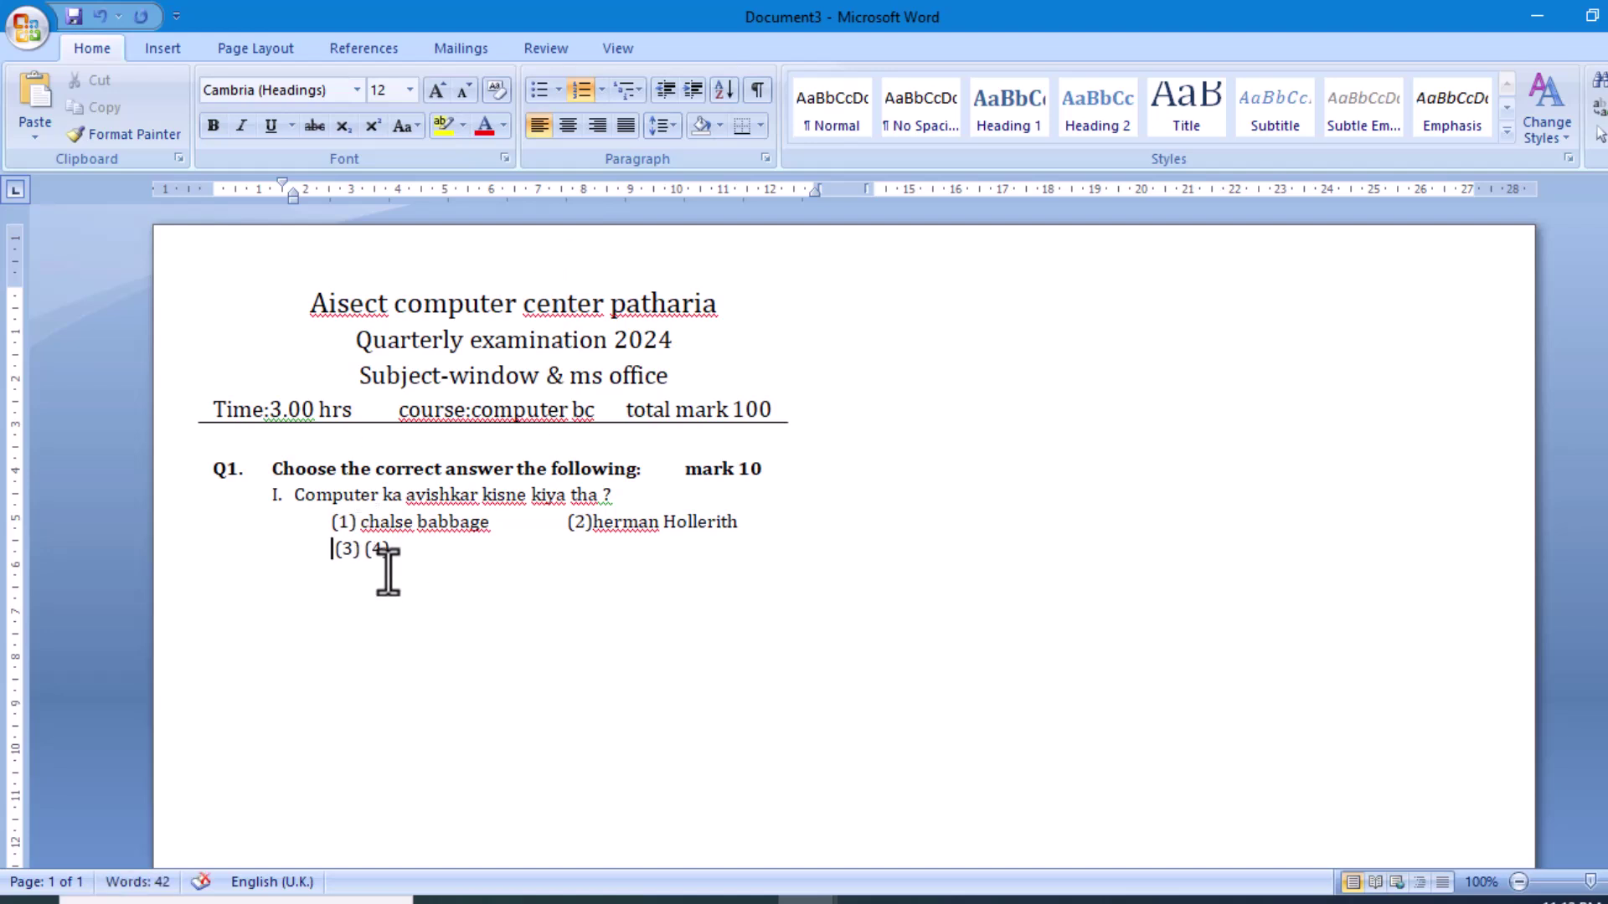
# - Fill in option (3) as "both" and option (4) as "none", aligning option (4) under option (2)
pyautogui.click(365, 549)
pyautogui.write('bot')
pyautogui.press('Tab')
pyautogui.press('Tab')
pyautogui.press('Tab')
pyautogui.press('Right')
pyautogui.press('Right')
pyautogui.press('Right')
pyautogui.write('none')
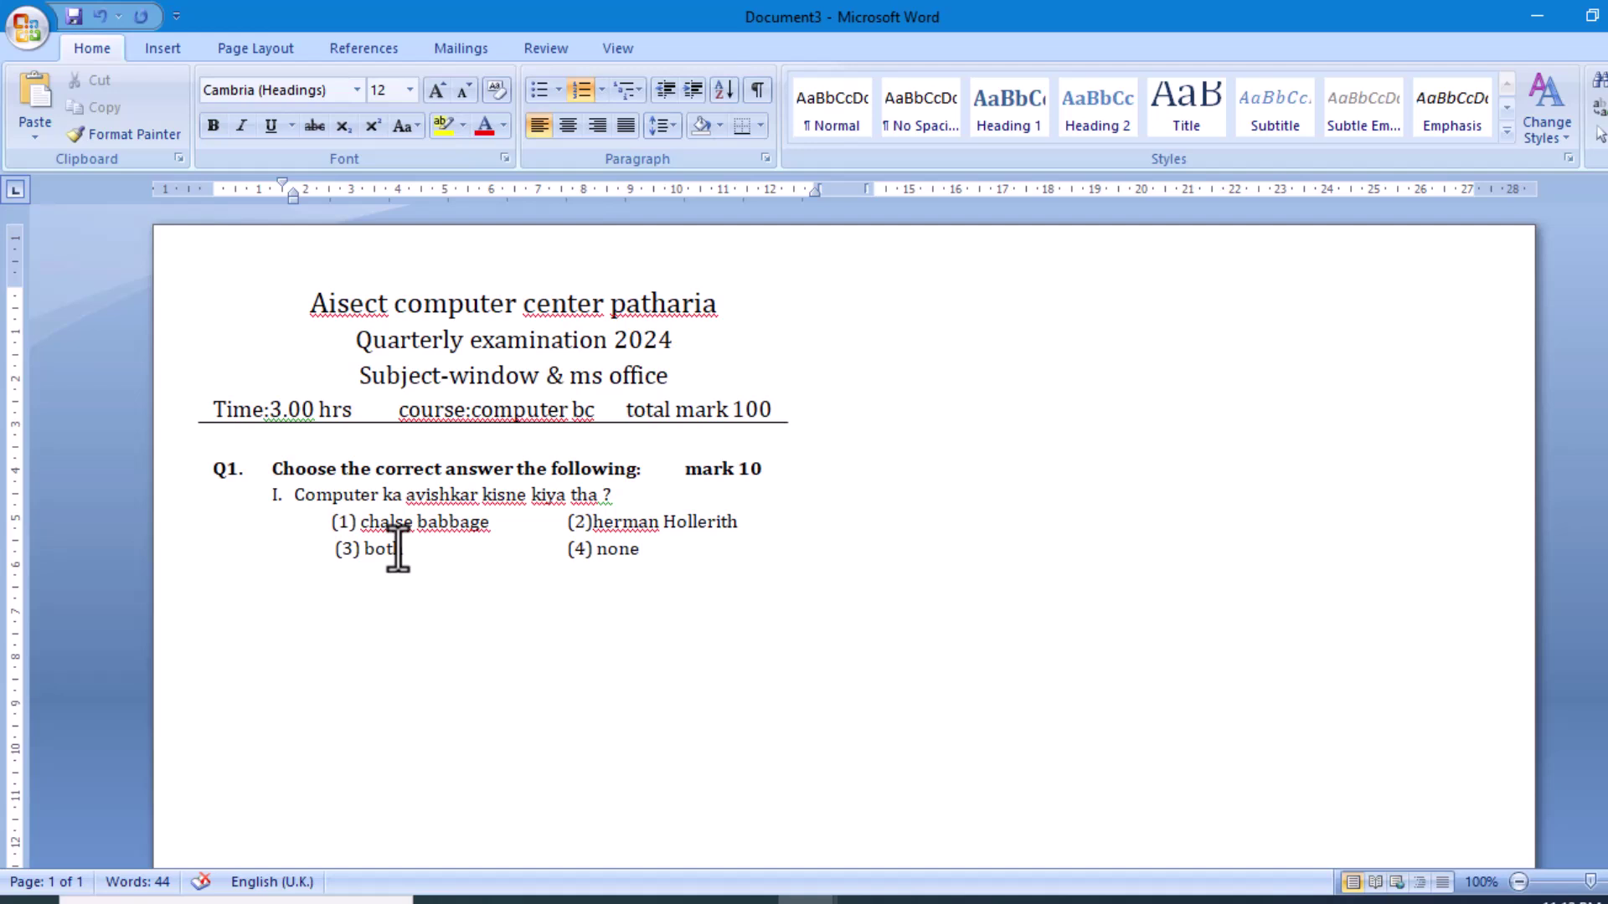
pyautogui.press('Return')
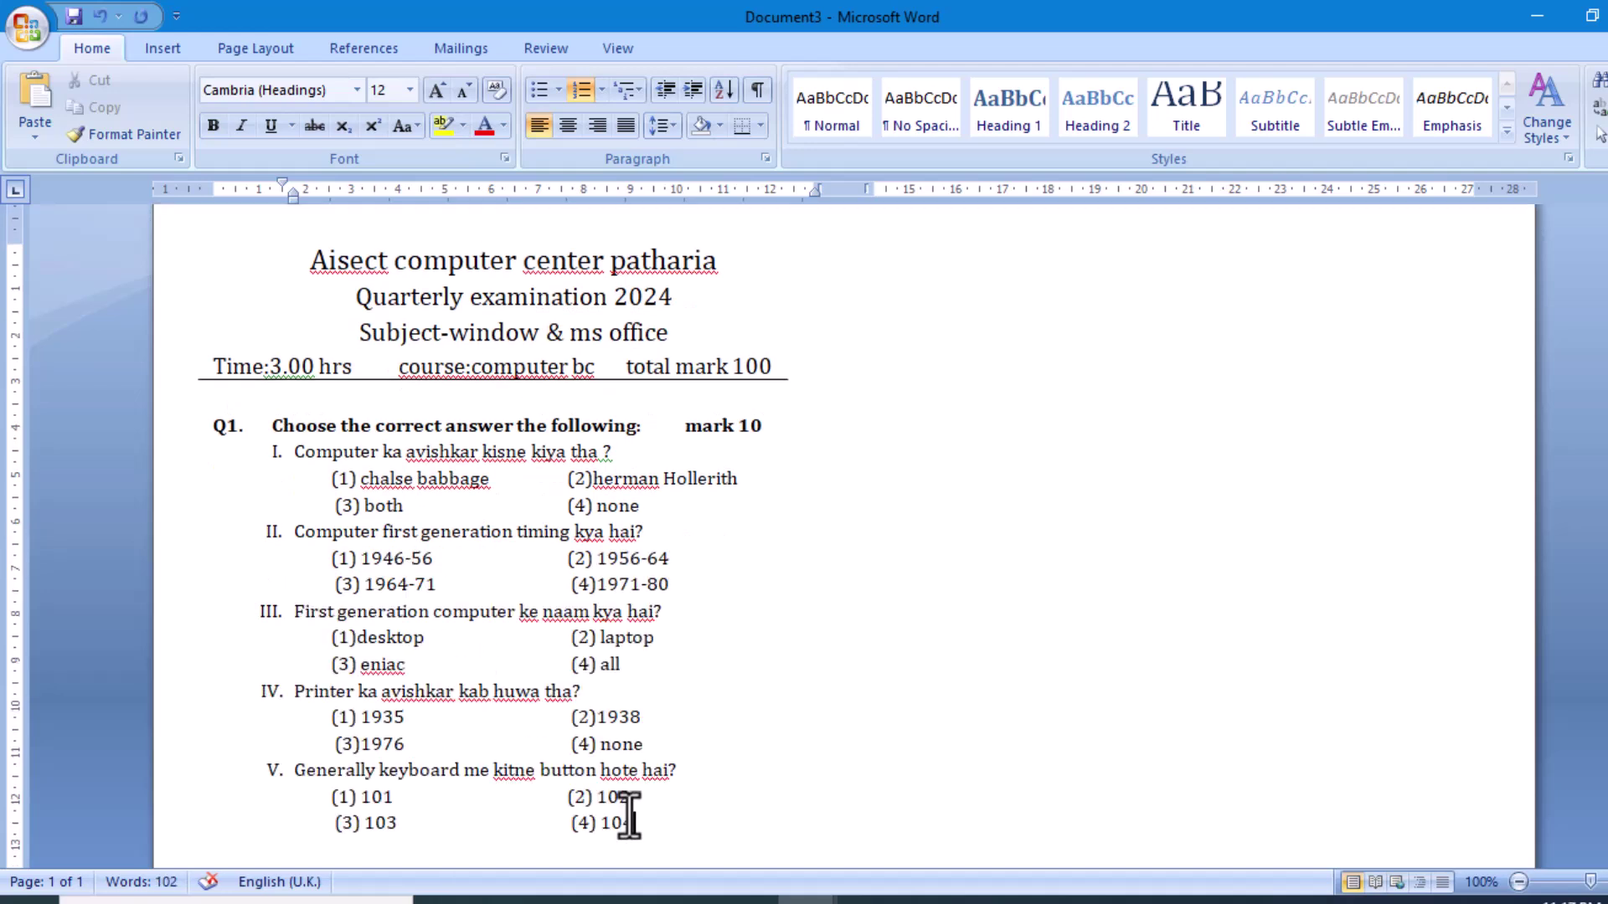
# - End the Q1 list after question V and add the bold heading "Q2." with the text "Fill in the blanks :"
pyautogui.press('Return')
pyautogui.press('Return')
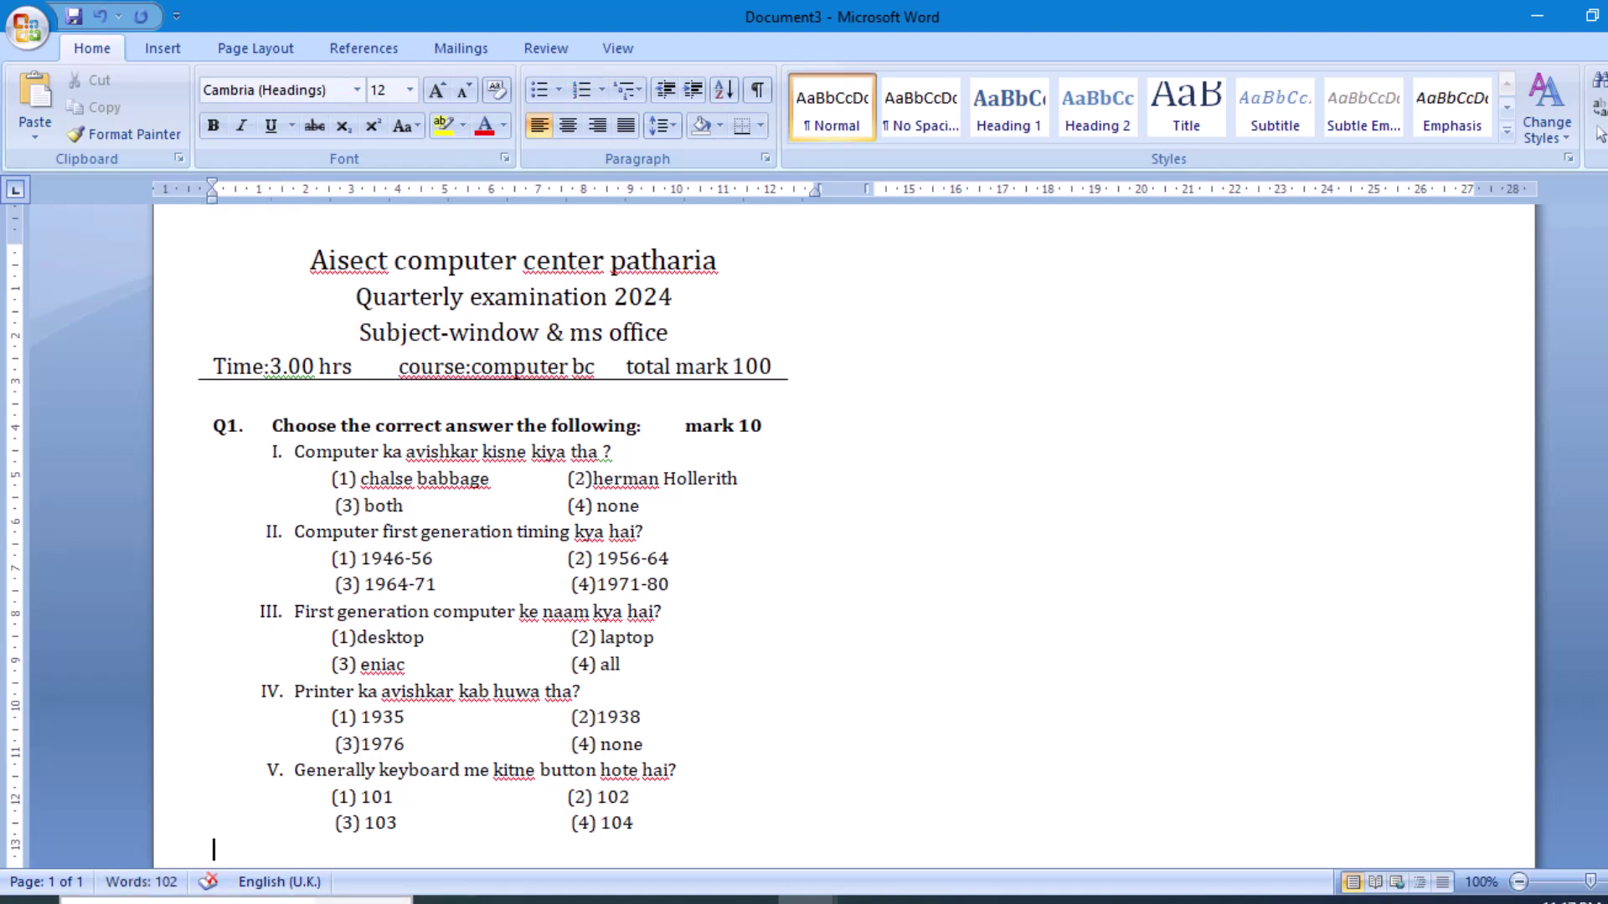
pyautogui.scroll(-3, 844, 536)
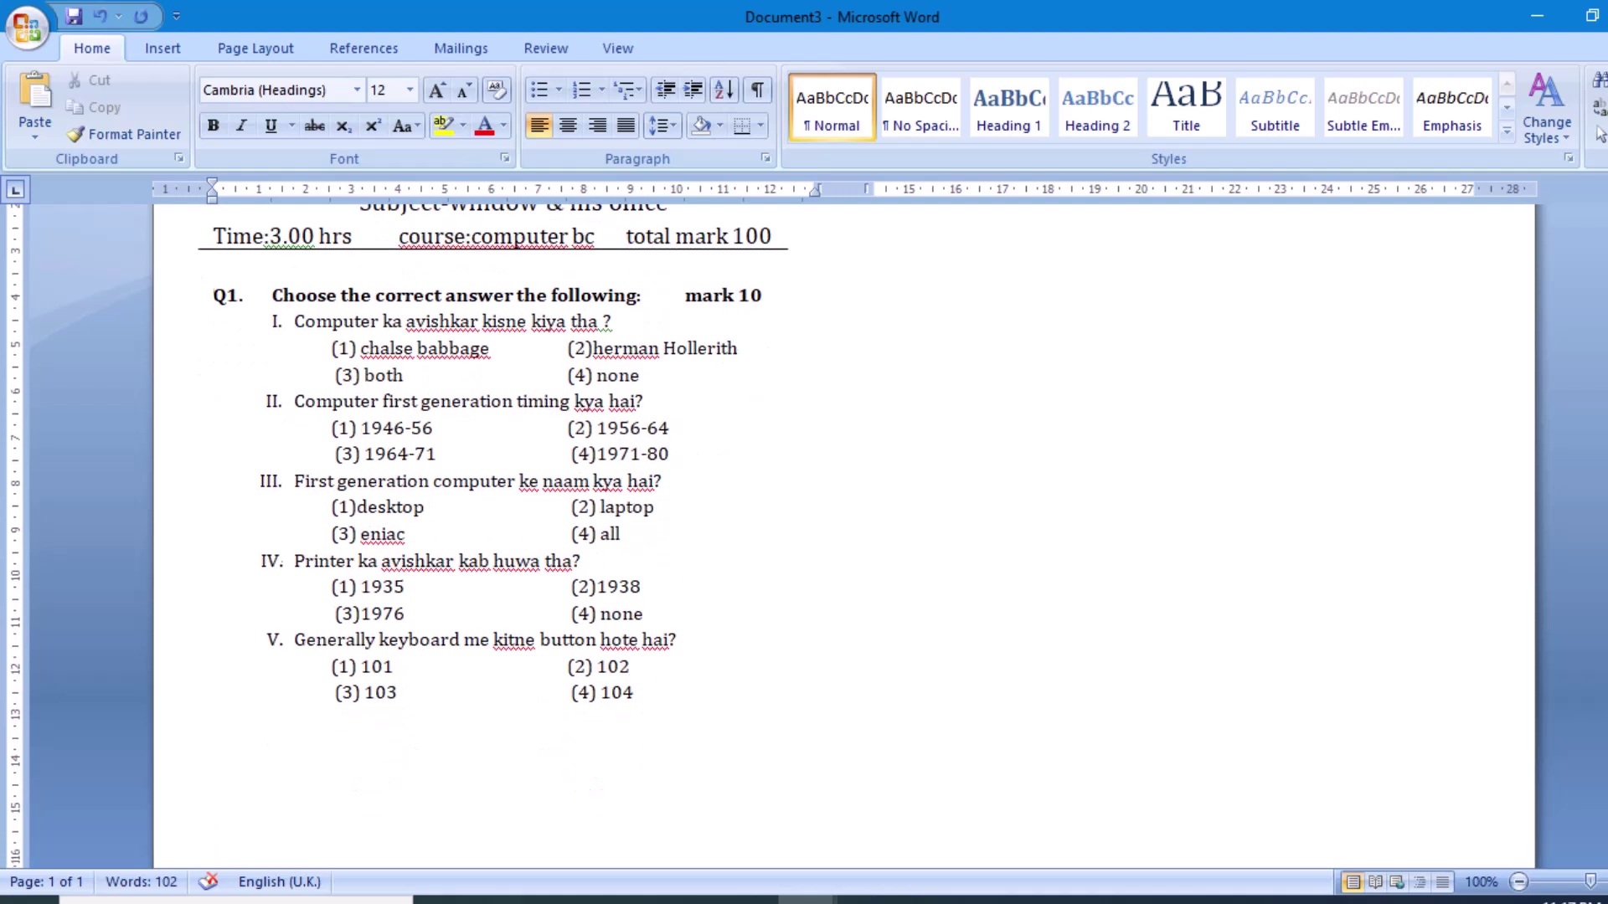
pyautogui.write('Q2.')
pyautogui.doubleClick(233, 668)
pyautogui.hotkey('ctrl', 'b')
pyautogui.click(269, 666)
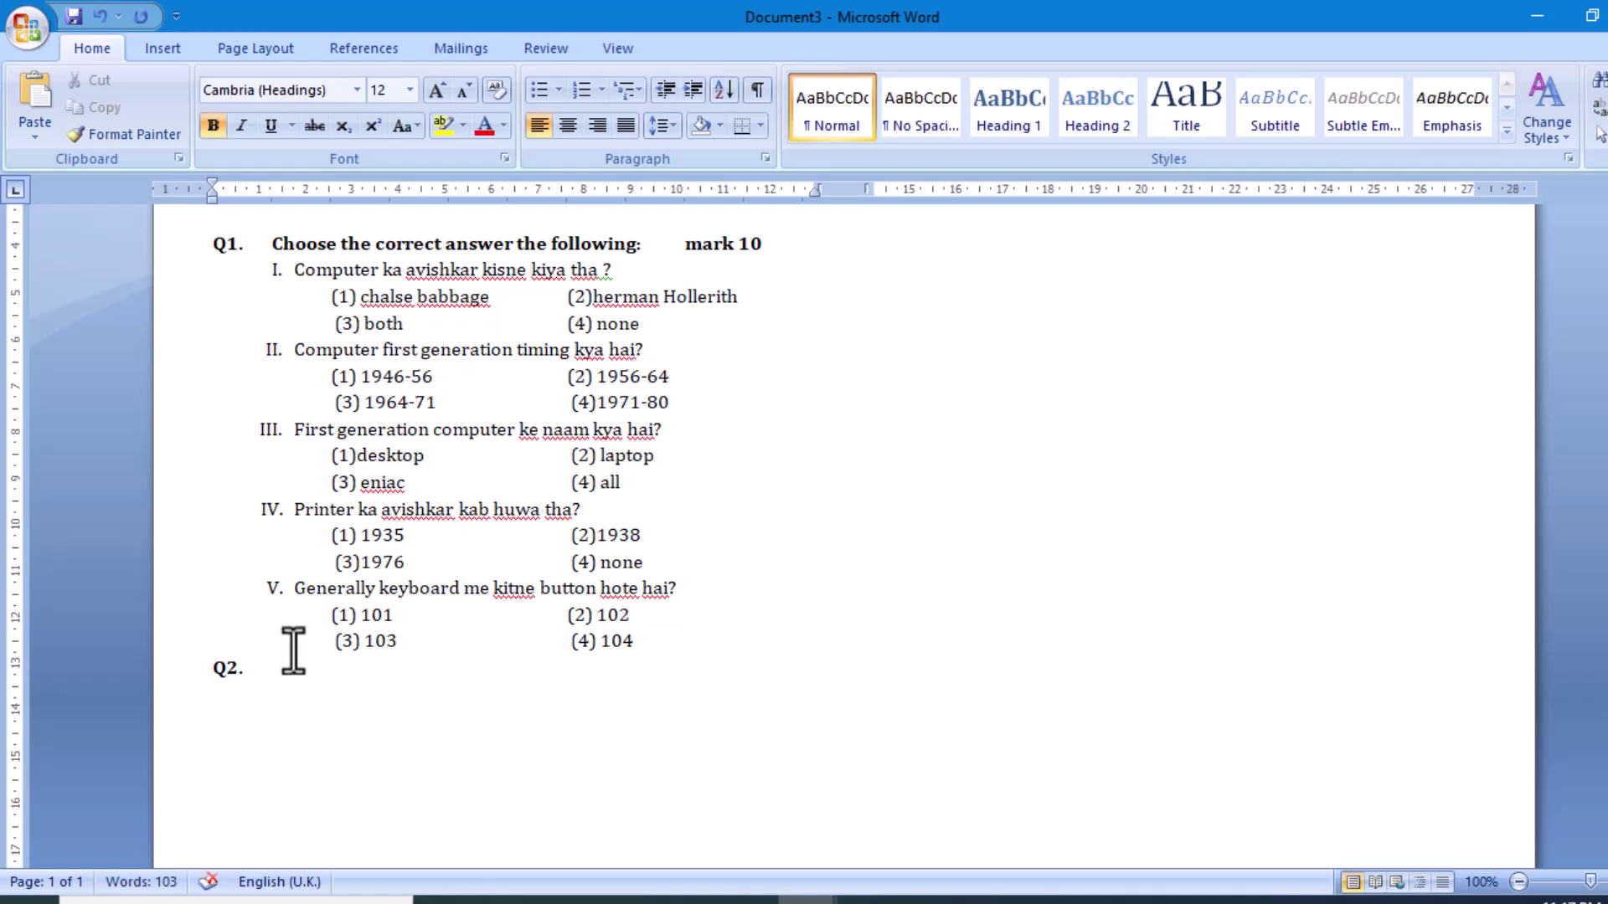
pyautogui.write('Fill in the blanks :')
pyautogui.press('Return')
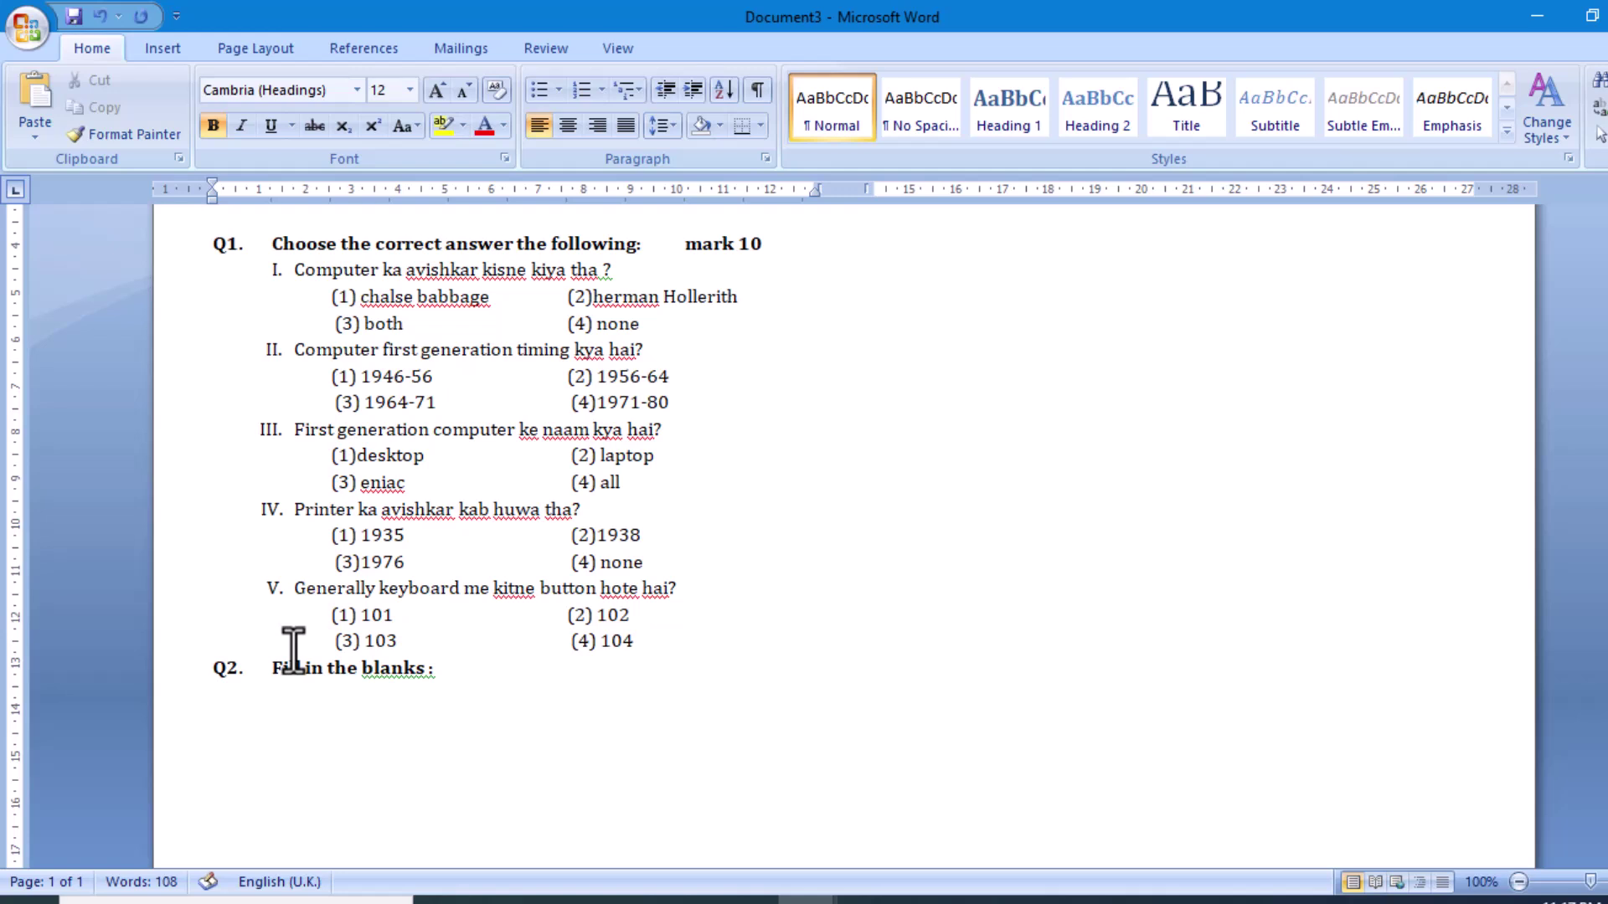
pyautogui.press('Tab')
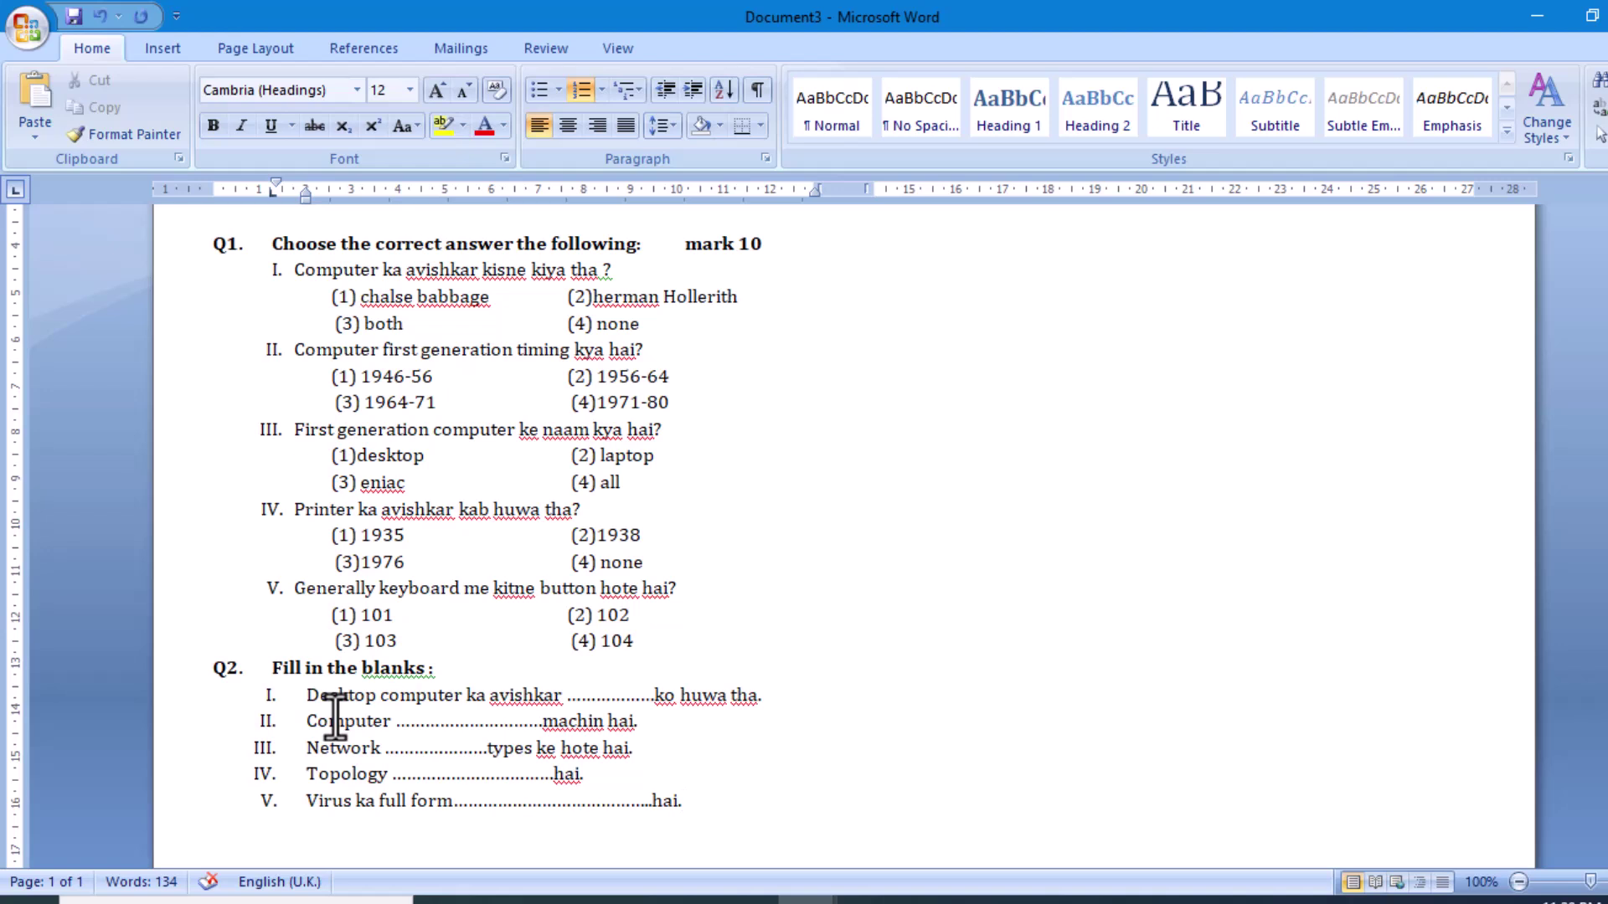
# - End the Q2 list after item V and add the bold heading "Q3." followed by a tab and "math the column:"
pyautogui.press('Return')
pyautogui.press('Return')
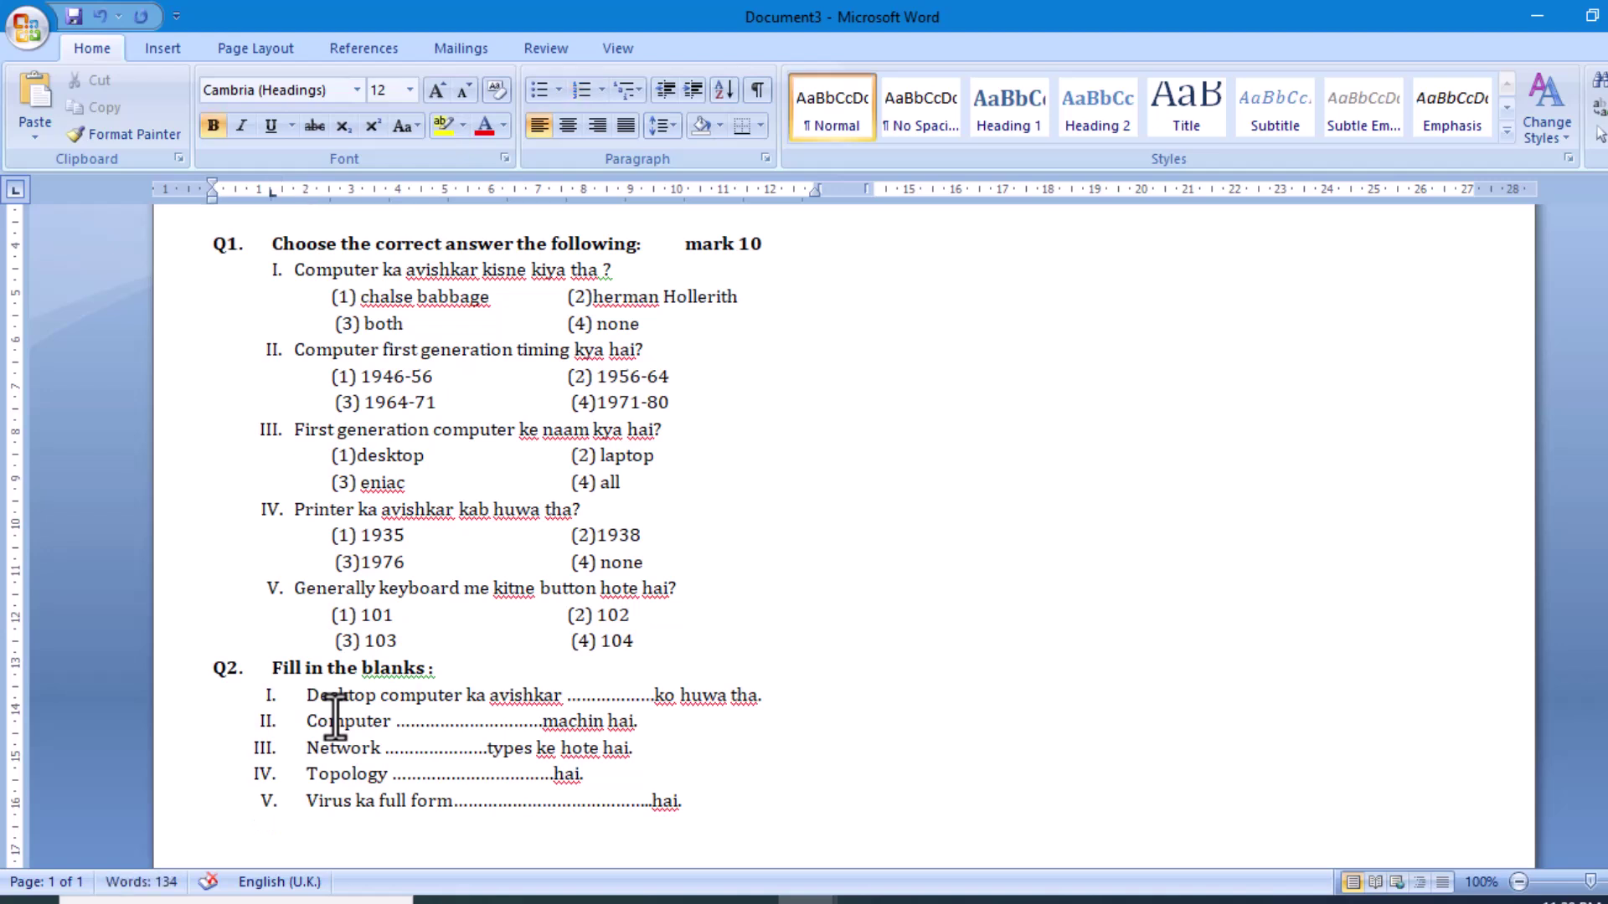
pyautogui.write('Q3.')
pyautogui.press('Tab')
pyautogui.write('math the column:')
pyautogui.press('Return')
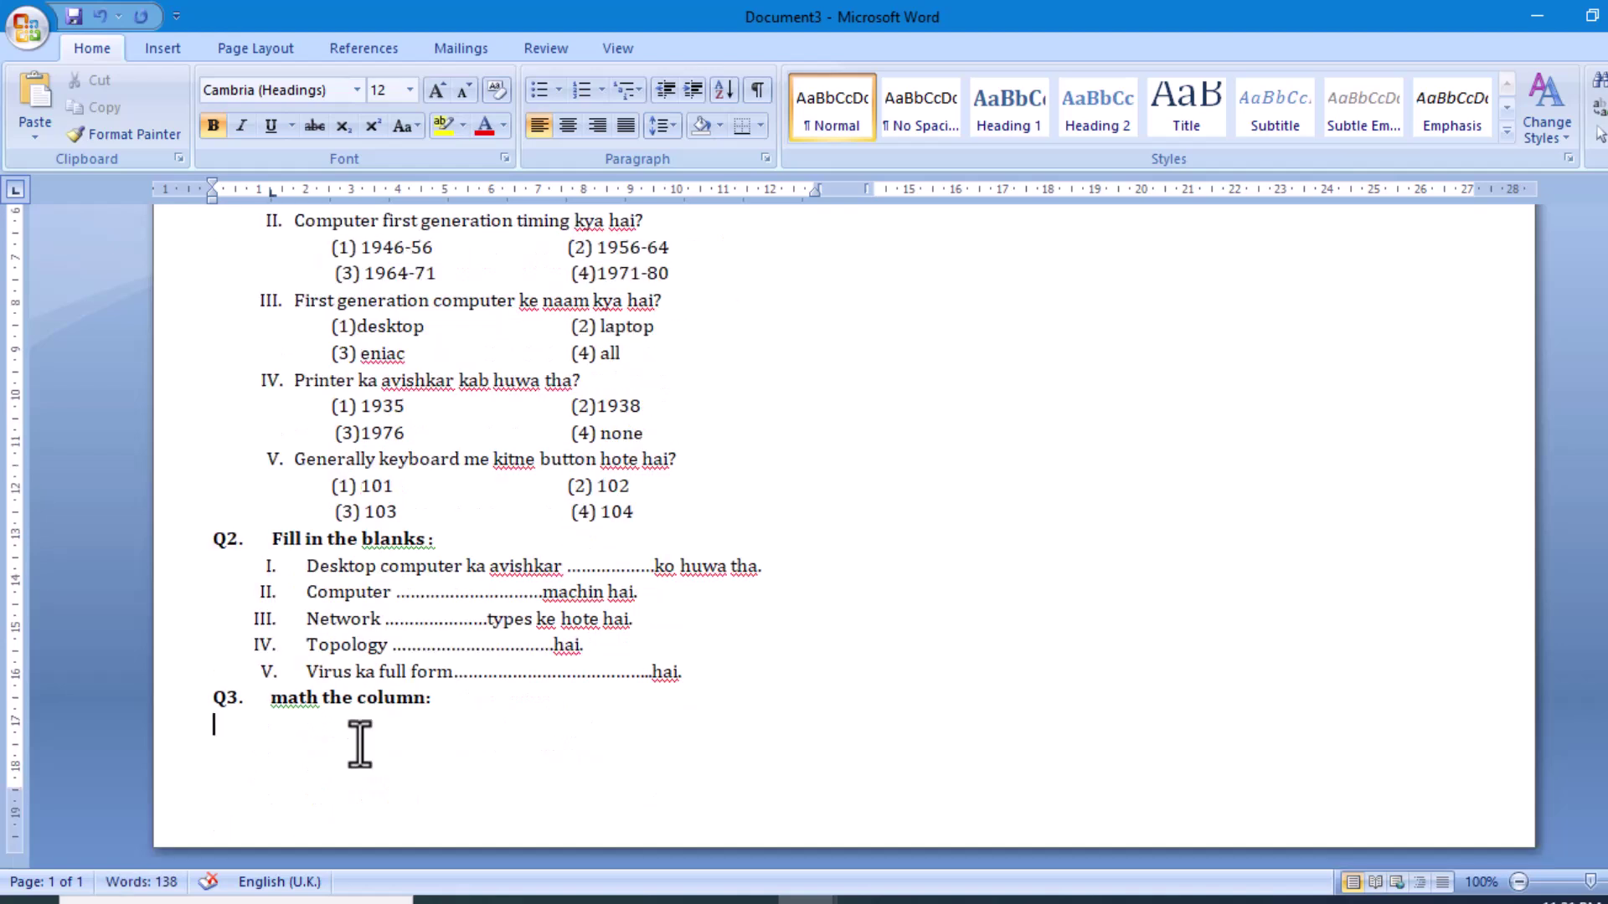
# - Add the bold, tab-separated headings Column “a” and column “b” on an indented line under the Q3 heading
pyautogui.press('Tab')
pyautogui.write("Column 'A'")
pyautogui.press('Tab')
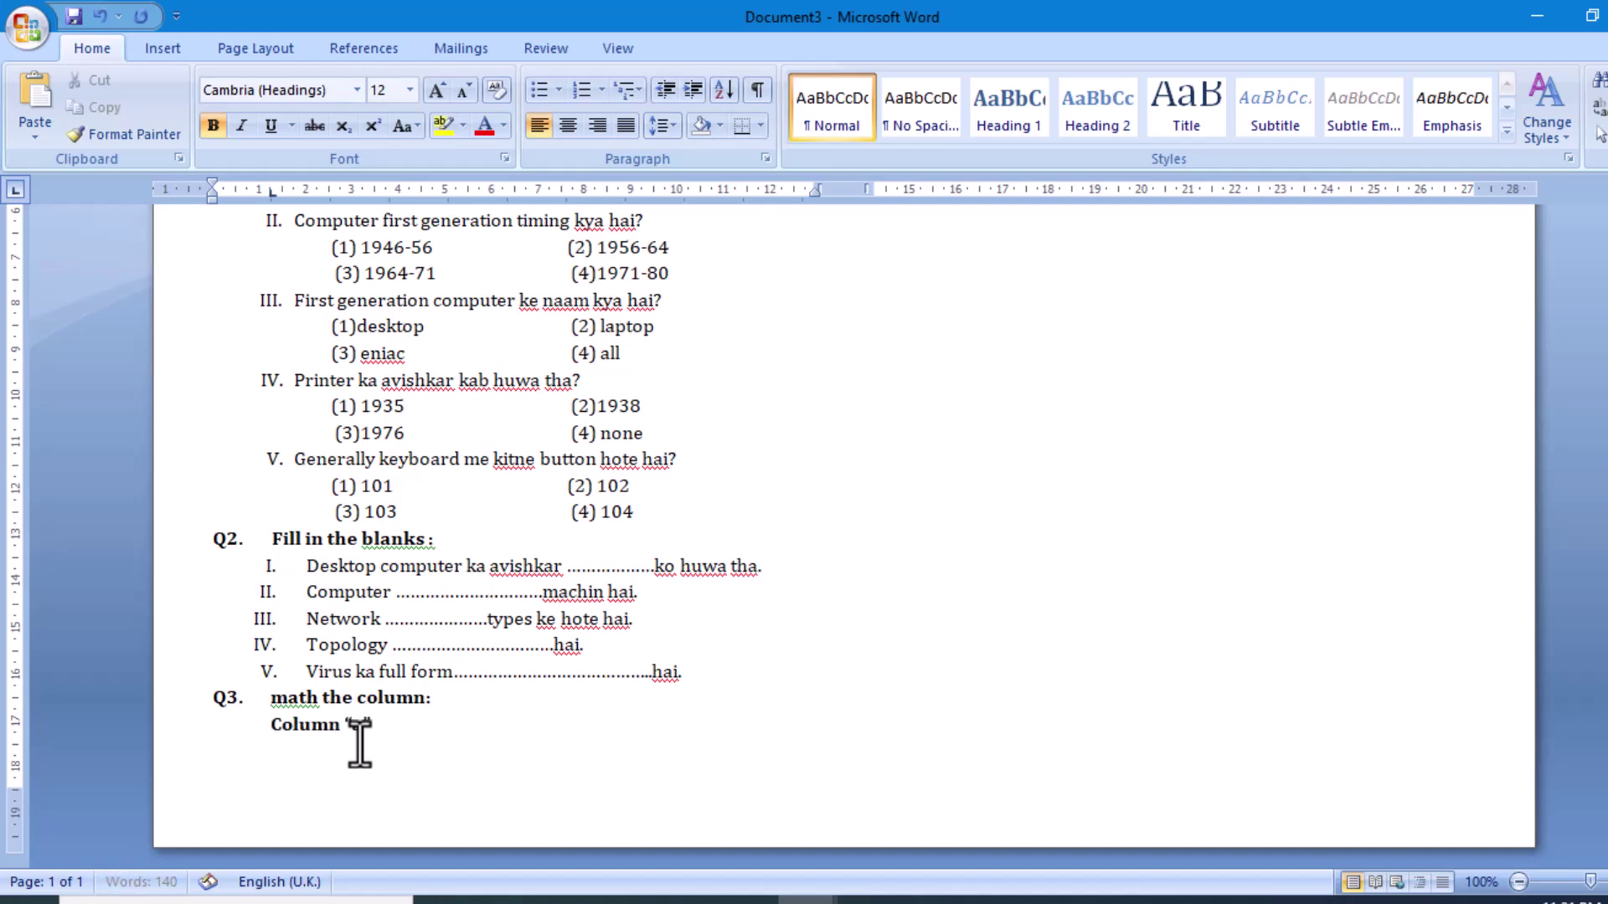
pyautogui.write('collumn "b"')
pyautogui.press('Return')
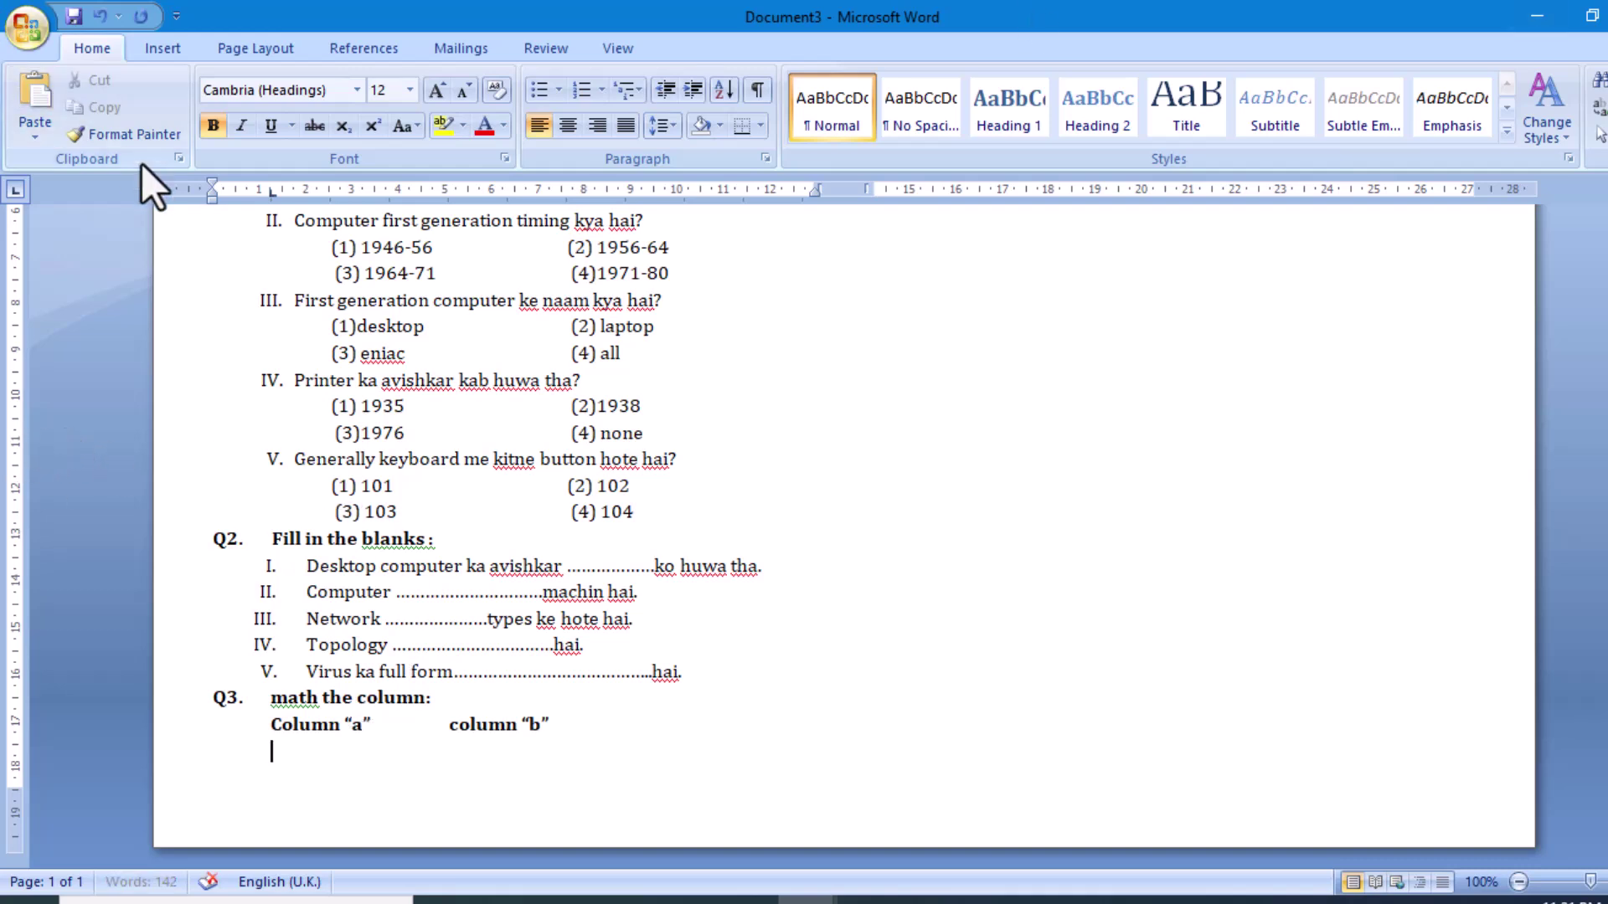
# - Paste the non-bold matching list, including Printer–pointer devices, Virus–network, Lan–input and Monitor–computer software, and end the numbering after item V
pyautogui.click(214, 126)
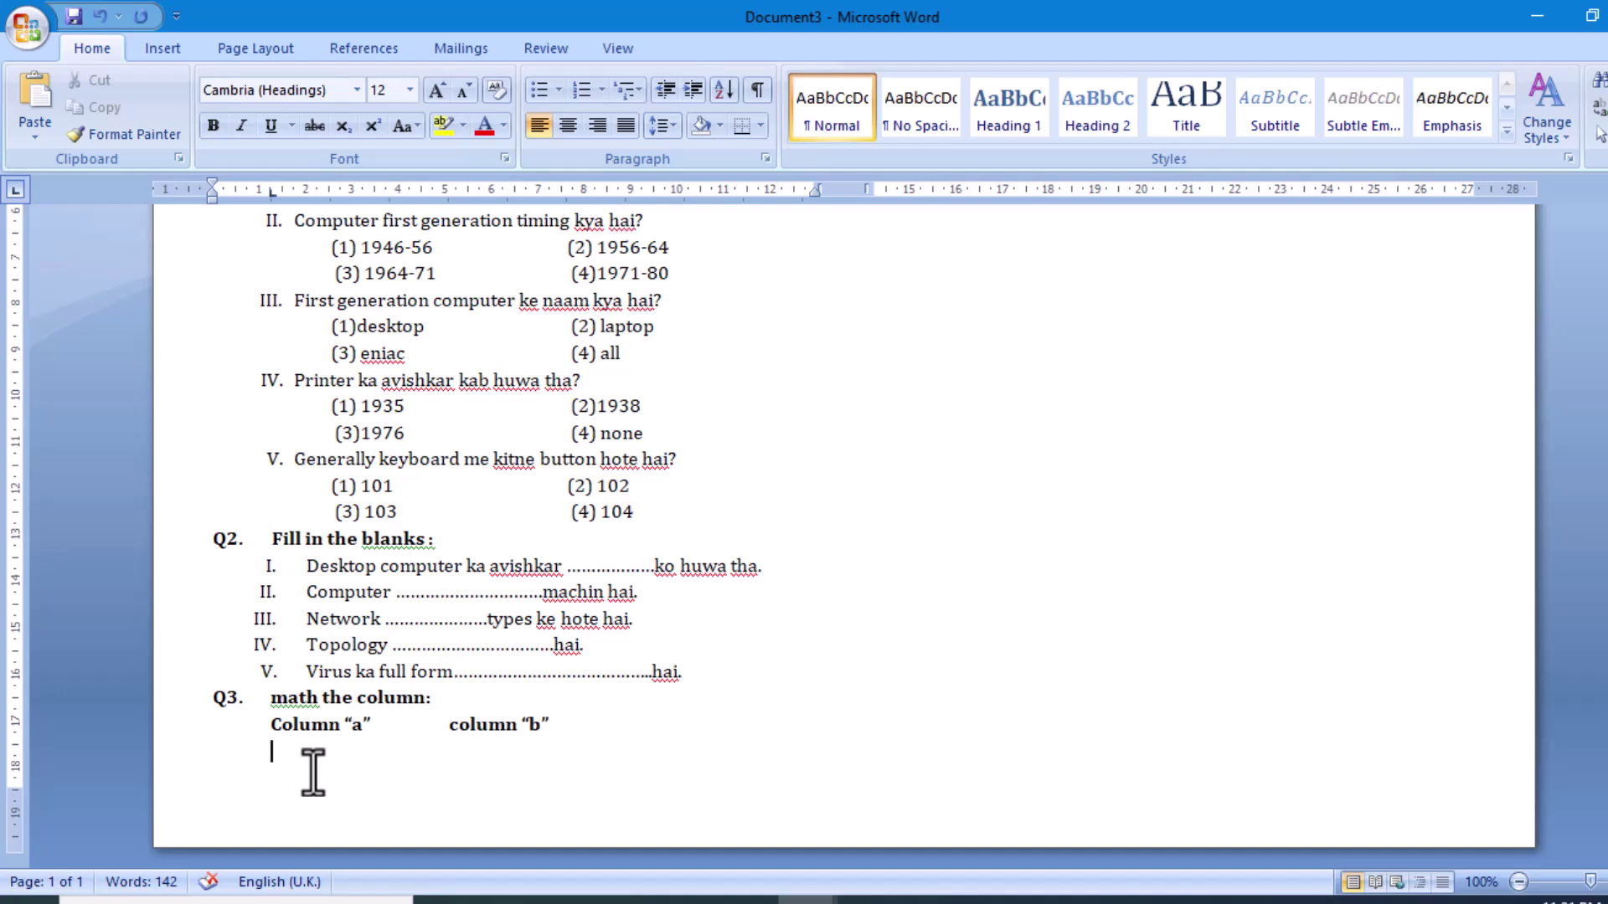
pyautogui.hotkey('ctrl', 'v')
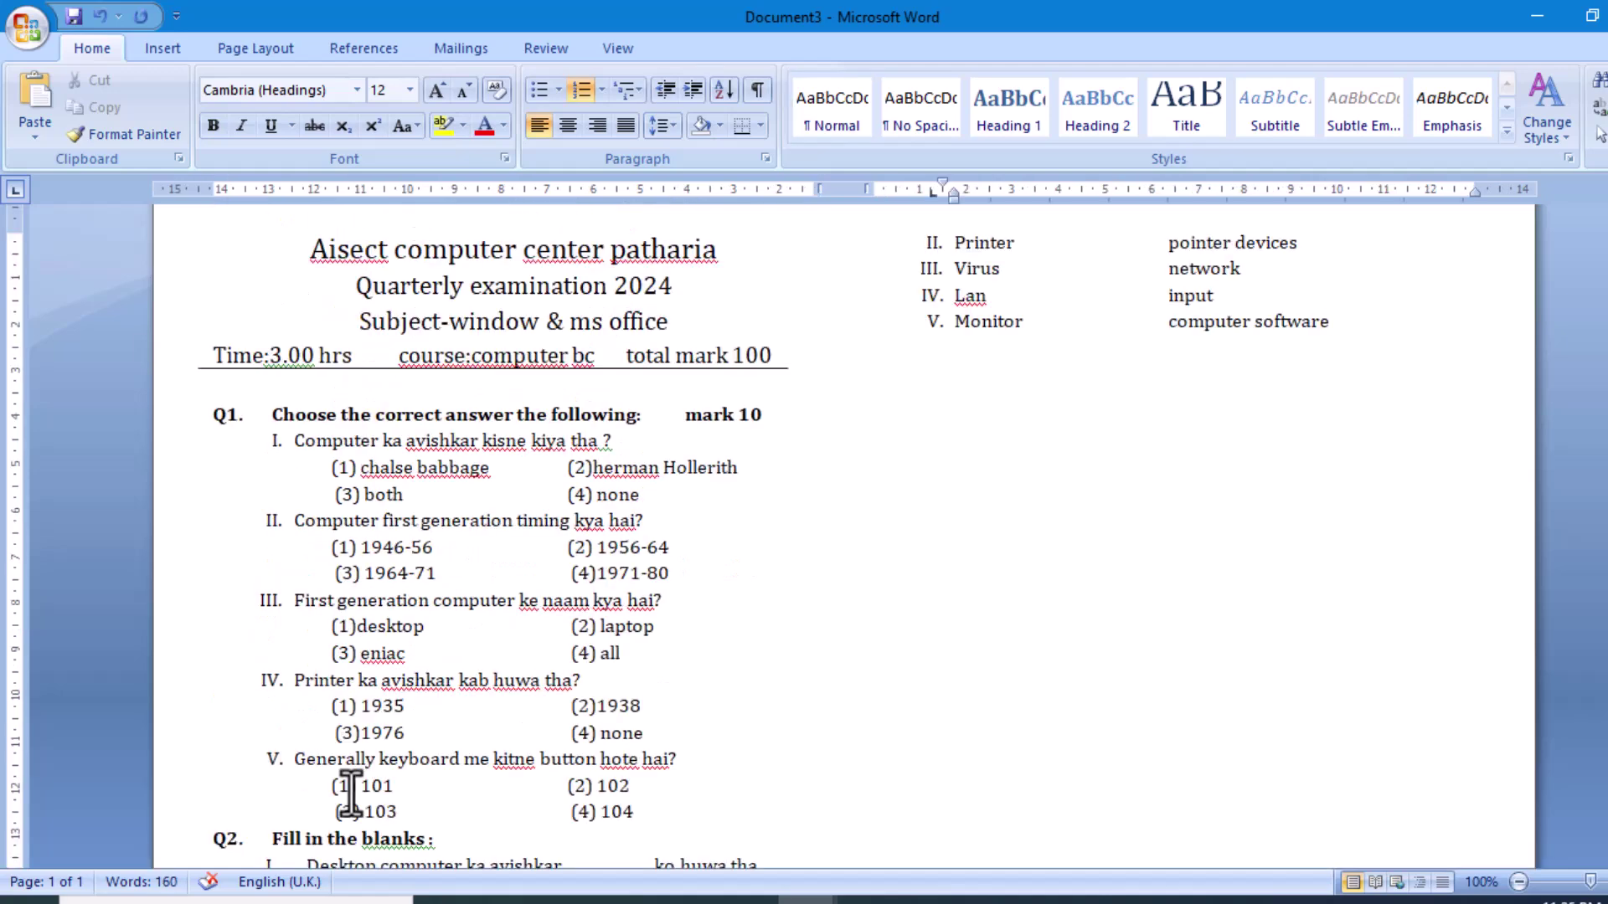
pyautogui.press('Return')
pyautogui.press('Return')
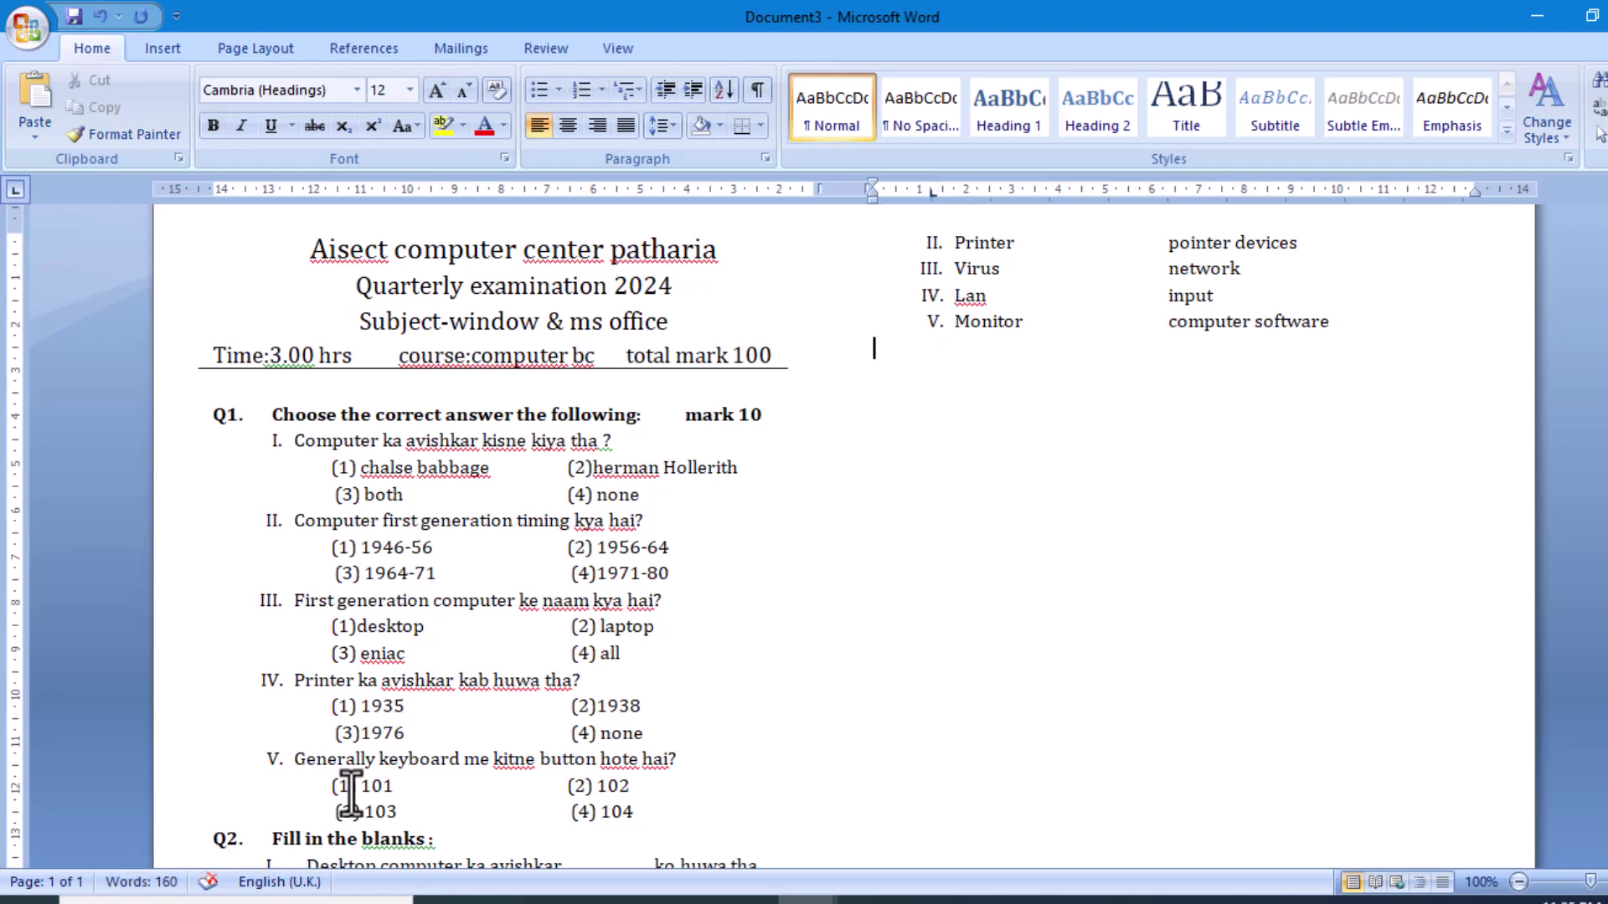
# - Add the bold heading "Q4." with the text "Answer any five of the following questions (2*5=10)"
pyautogui.write('q4.')
pyautogui.hotkey('ctrl', 'b')
pyautogui.write('Answer any five of the following questions ')
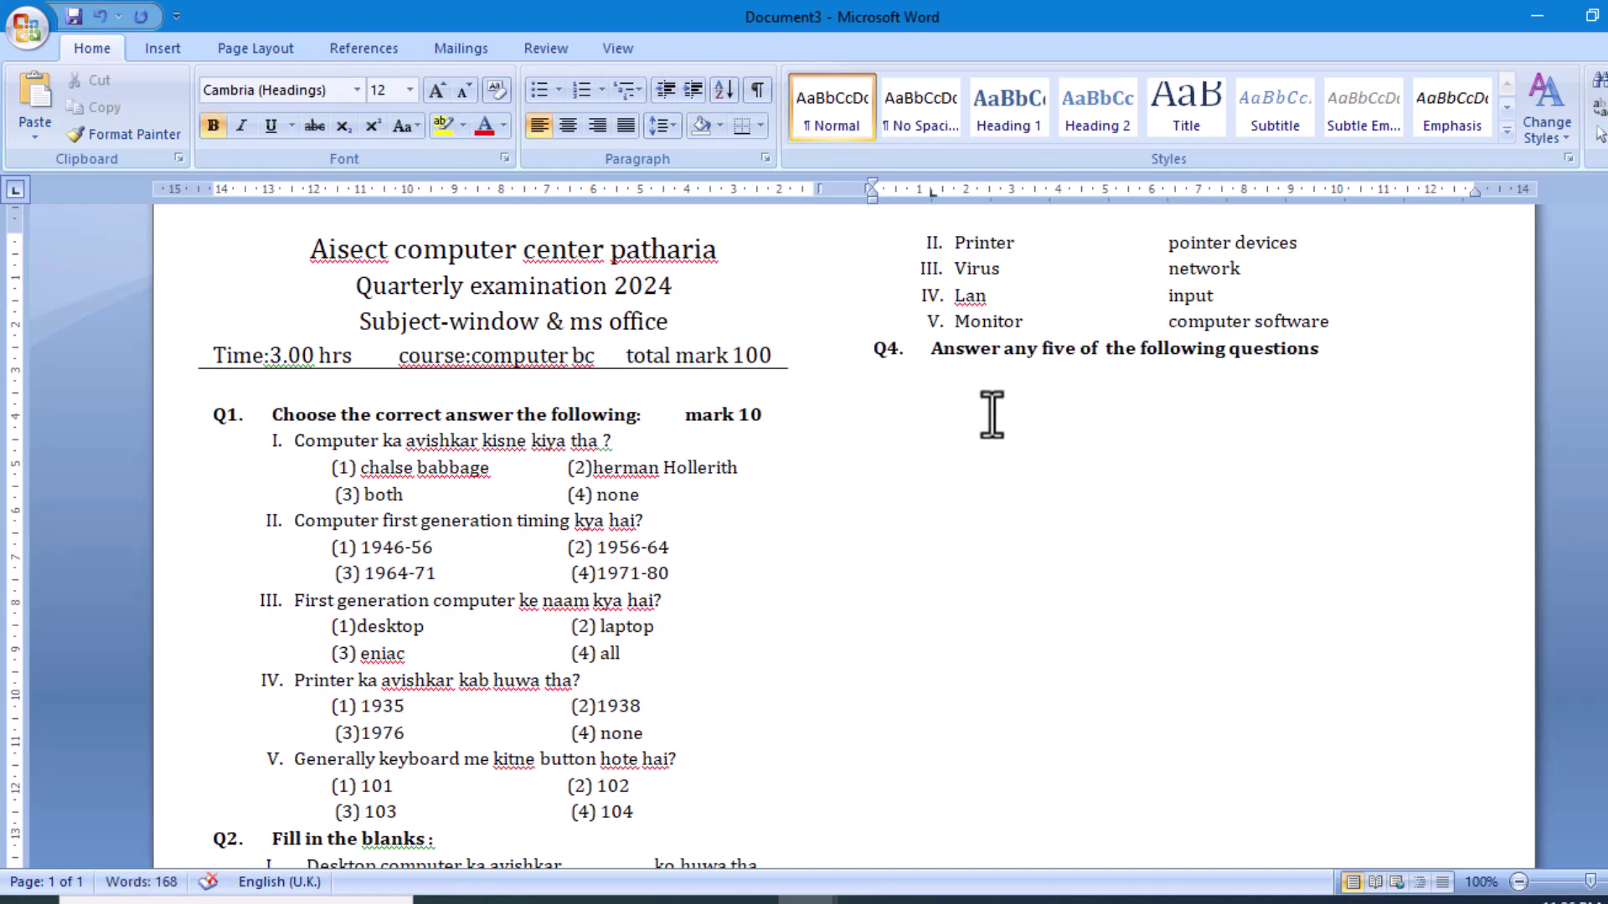
pyautogui.write(' (2*5=10)')
pyautogui.press('Return')
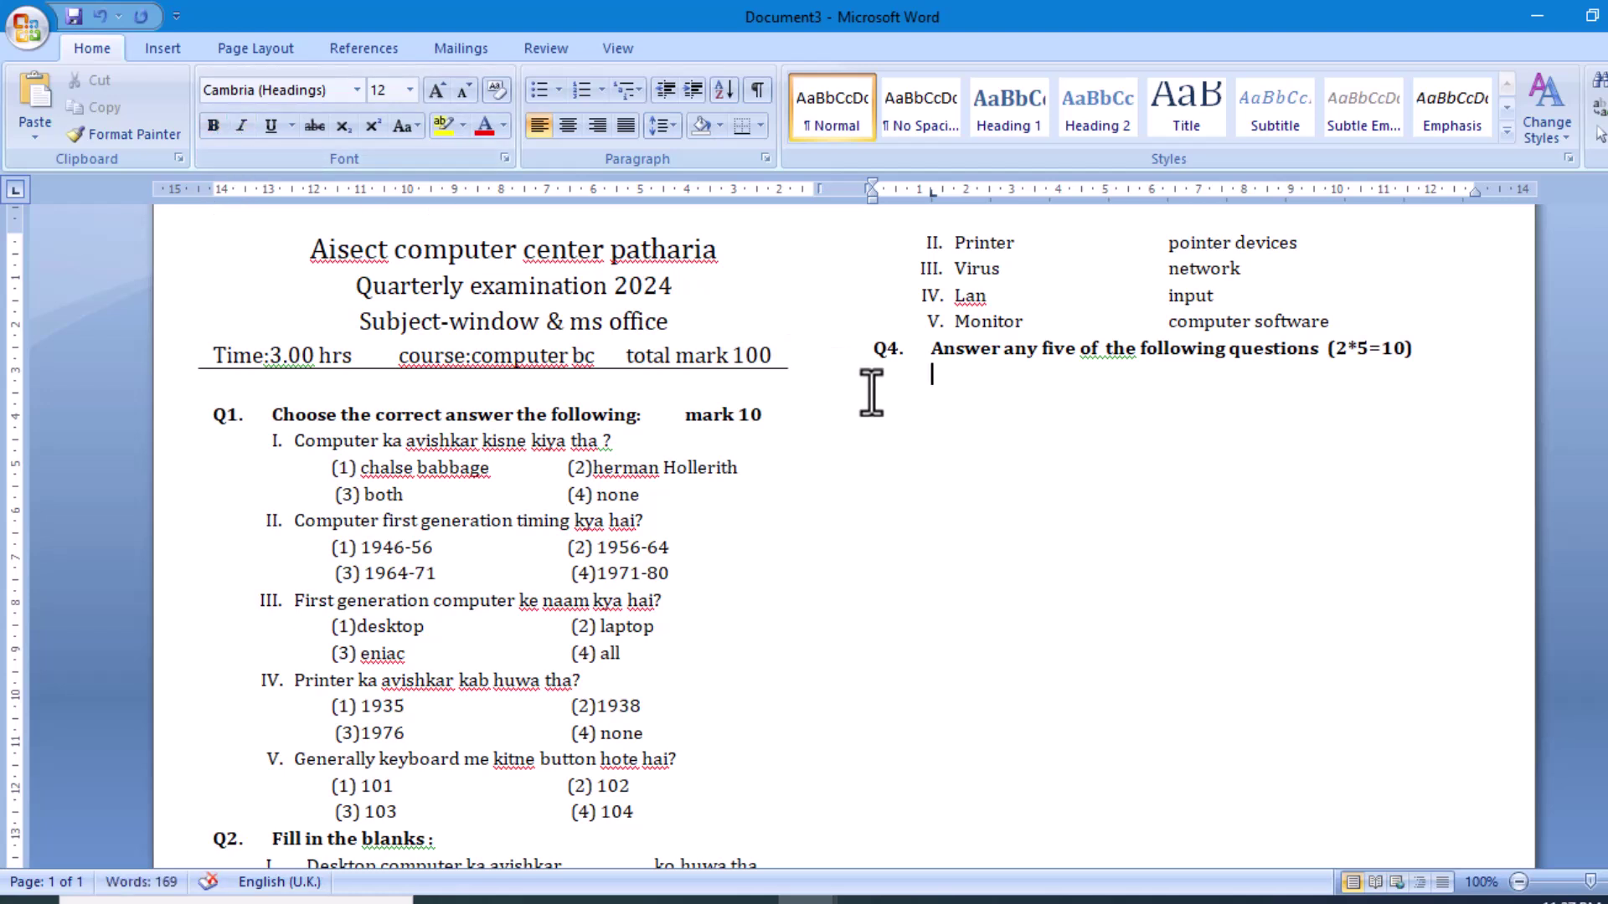
# - Start a Roman-numbered list under Q4 with "Computer se aap kya samajhte hai?" and "Mouse ka dusra naam kya hai?"
pyautogui.click(581, 89)
pyautogui.write('Computer se aap kya samajhte hai?')
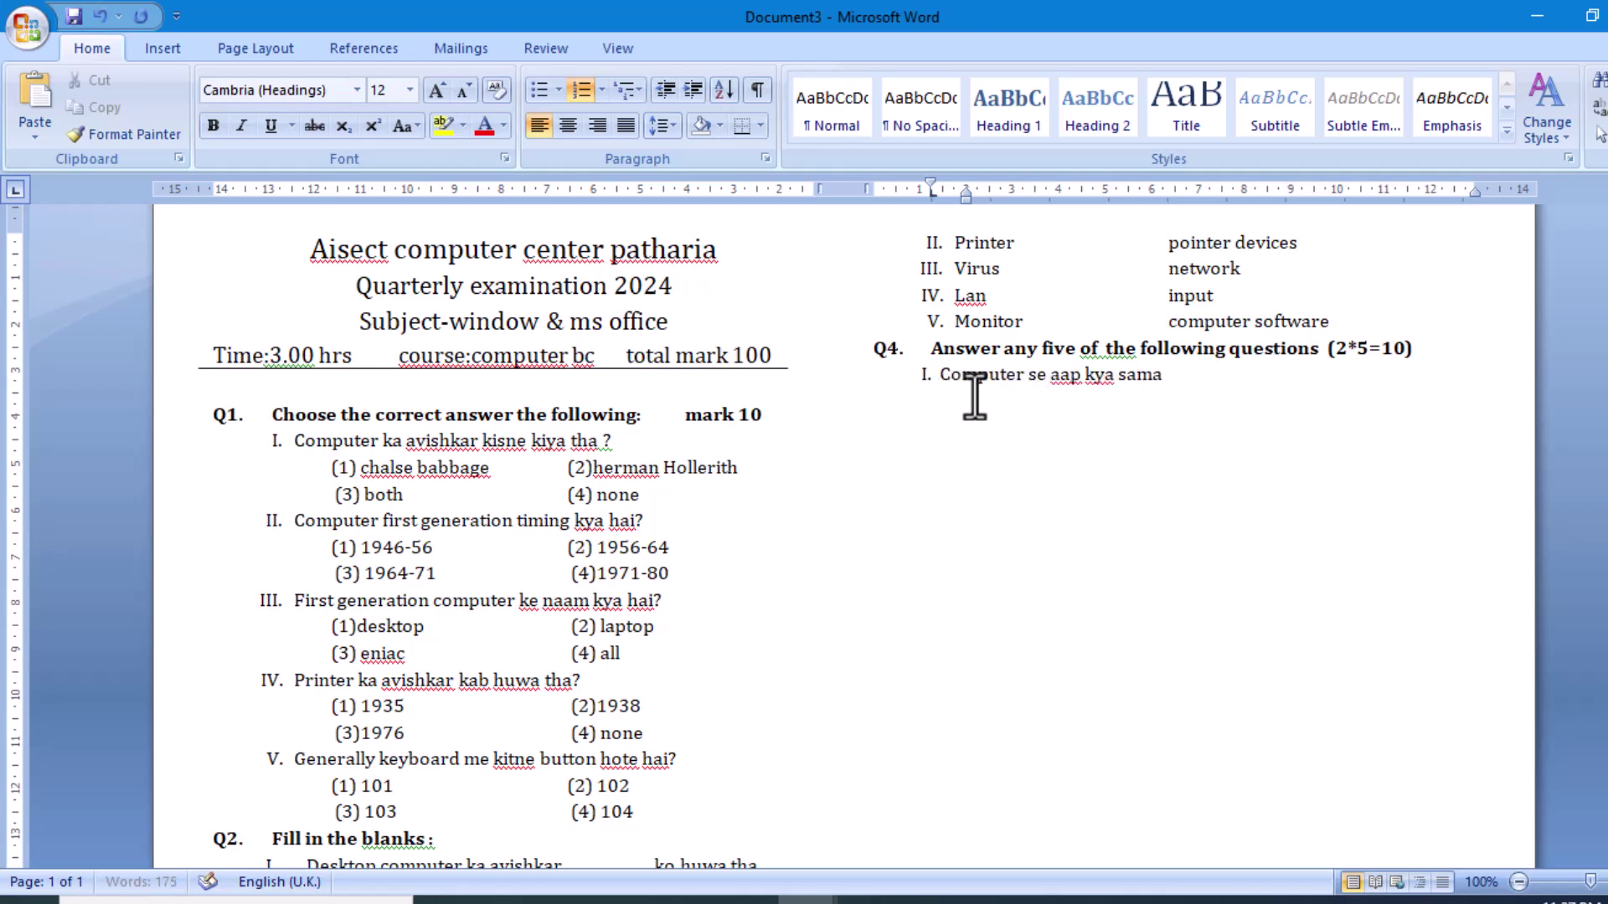
pyautogui.press('Return')
pyautogui.write('Mouse ka dusra naam kya hai?')
# - Add Q4 questions III "Computer program kyo jaruri hai?" and IV "First generation ko samajhaiye?"
pyautogui.press('Return')
pyautogui.write('Computer program kyo jaruri hai?')
pyautogui.press('Return')
pyautogui.write('First generation ko samajhaiye?')
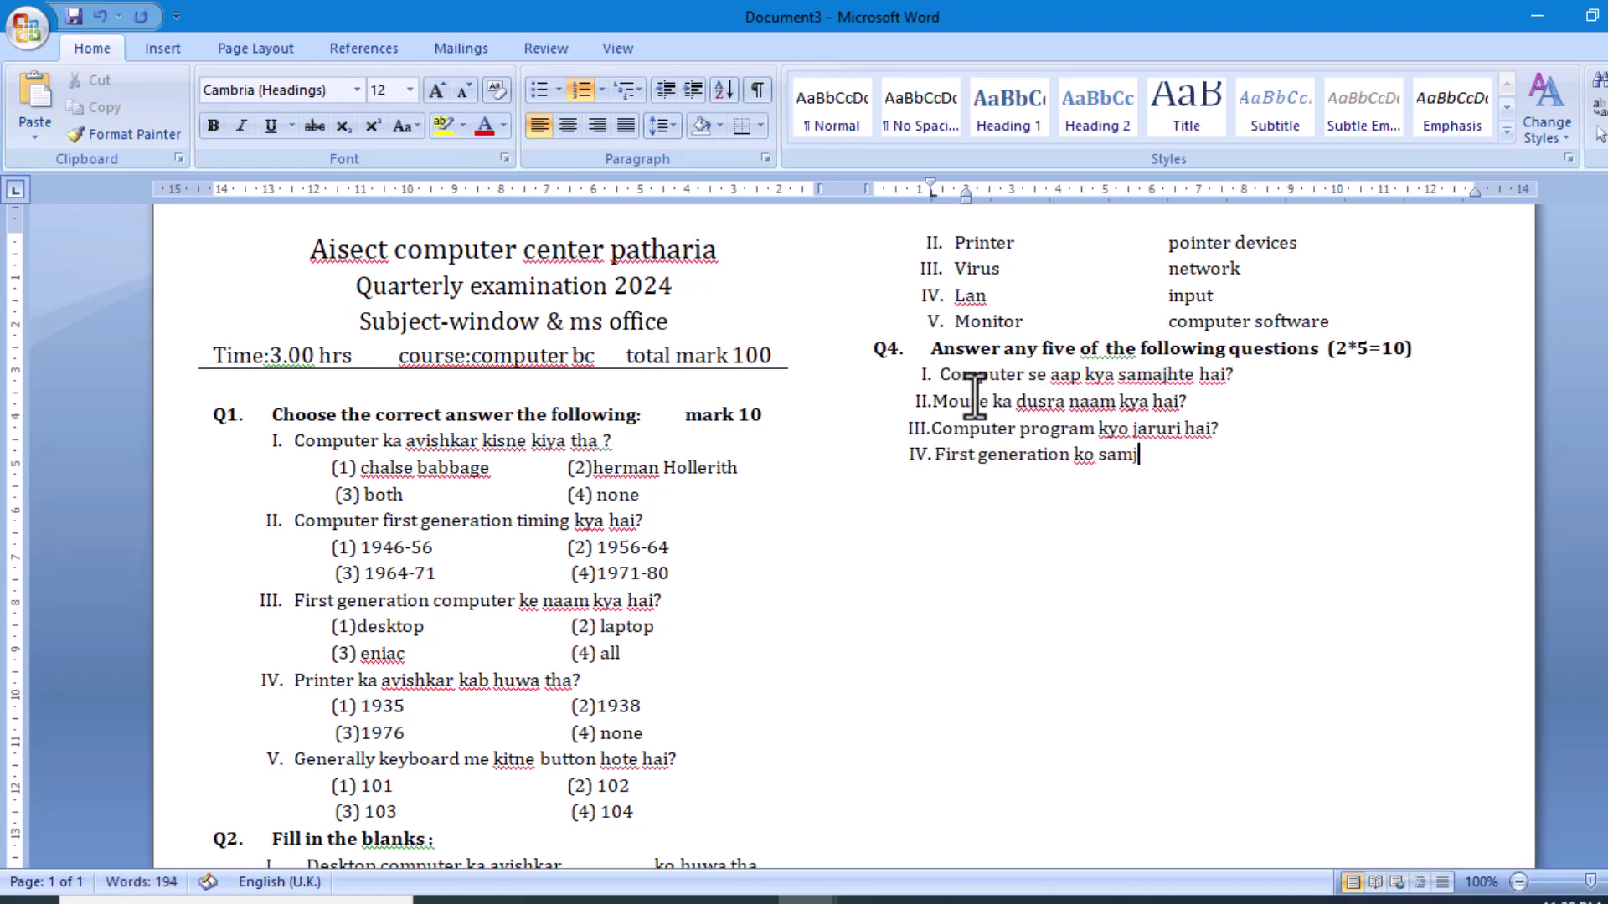
# - Add Q4 questions V "Input device ko samjhaiye ?" and VI "Output device kya hai?"
pyautogui.press('Return')
pyautogui.write('Input device ko samjhaiye ?')
pyautogui.press('Return')
pyautogui.write('output device kya hai?')
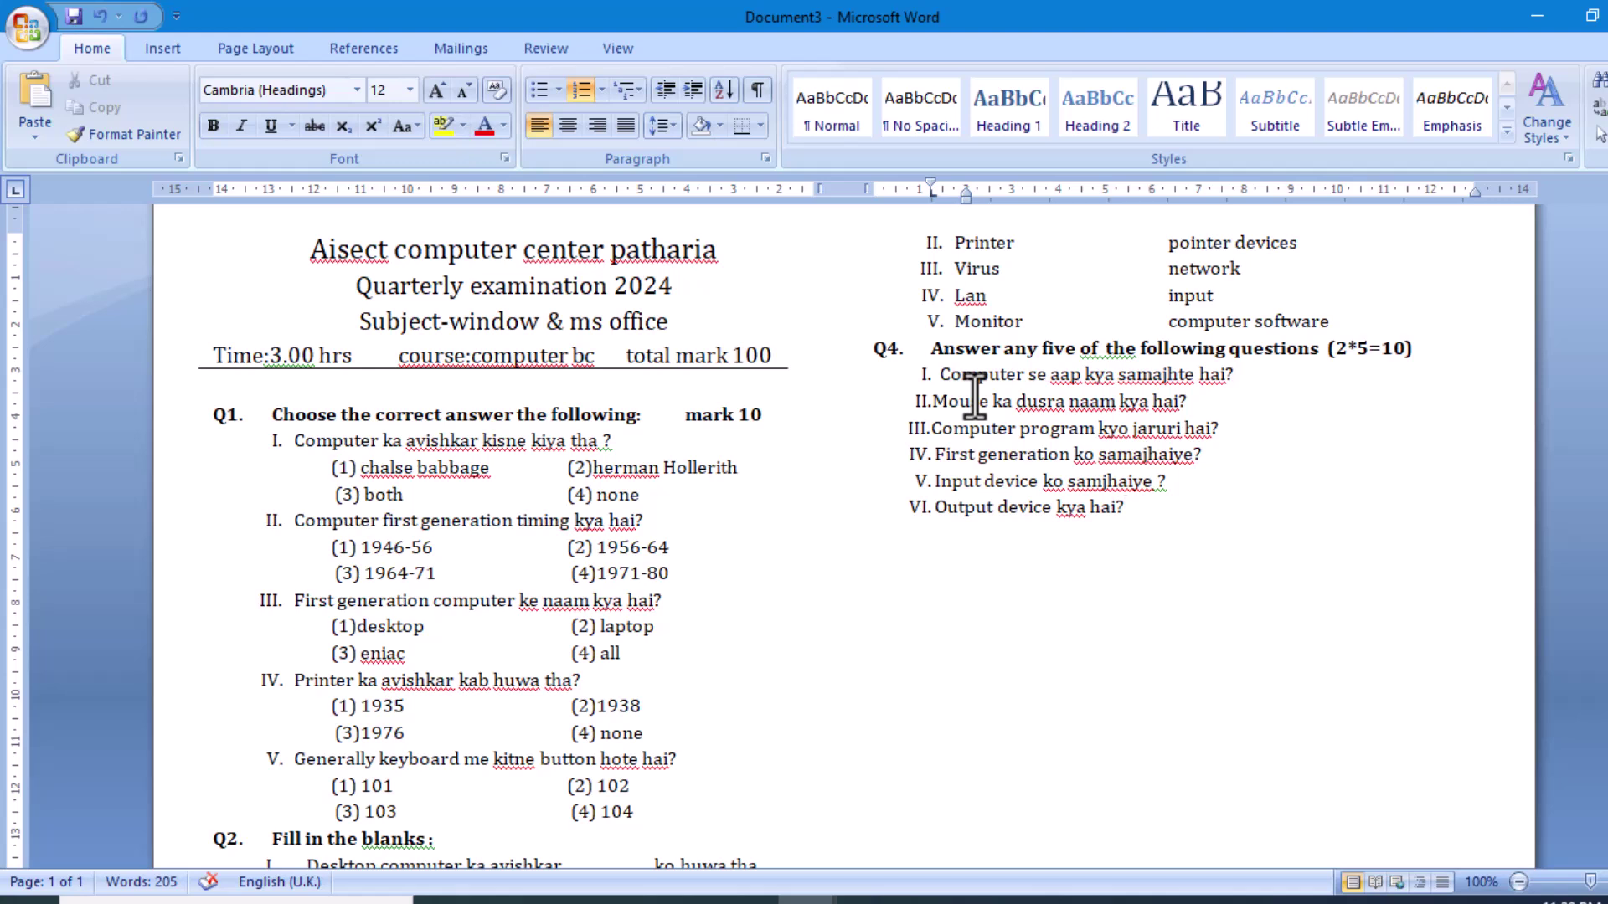
# - End the Q4 list after question VI and enter "Q5." on the line below it
pyautogui.press('Return')
pyautogui.press('Return')
pyautogui.write('Q5.')
pyautogui.moveTo(901, 536); pyautogui.dragTo(885, 536)
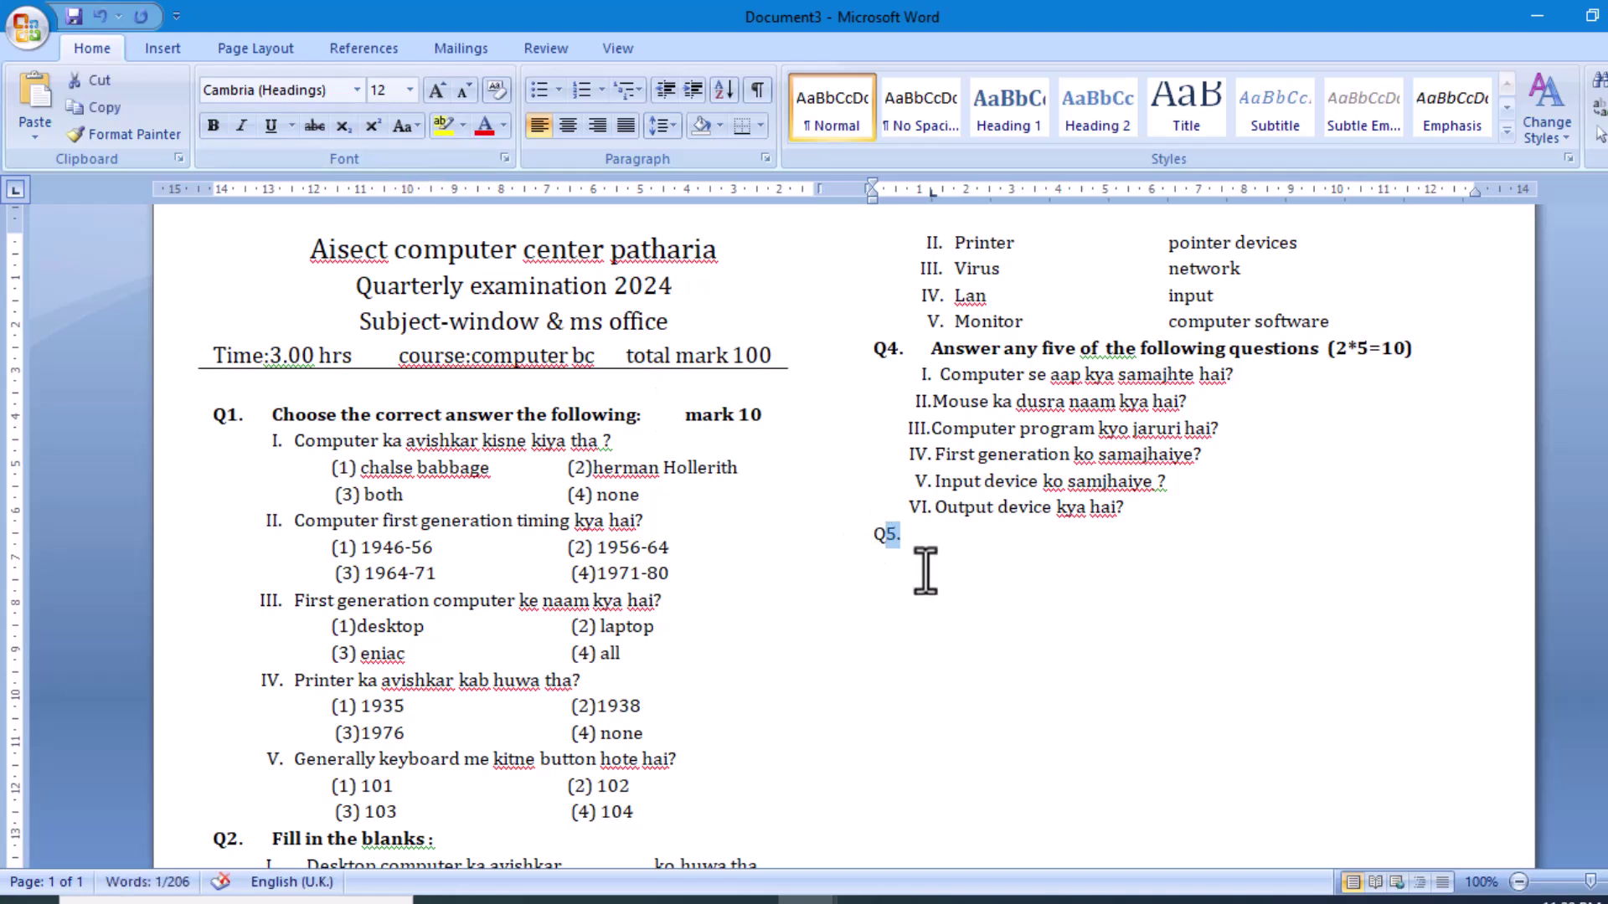
pyautogui.click(903, 541)
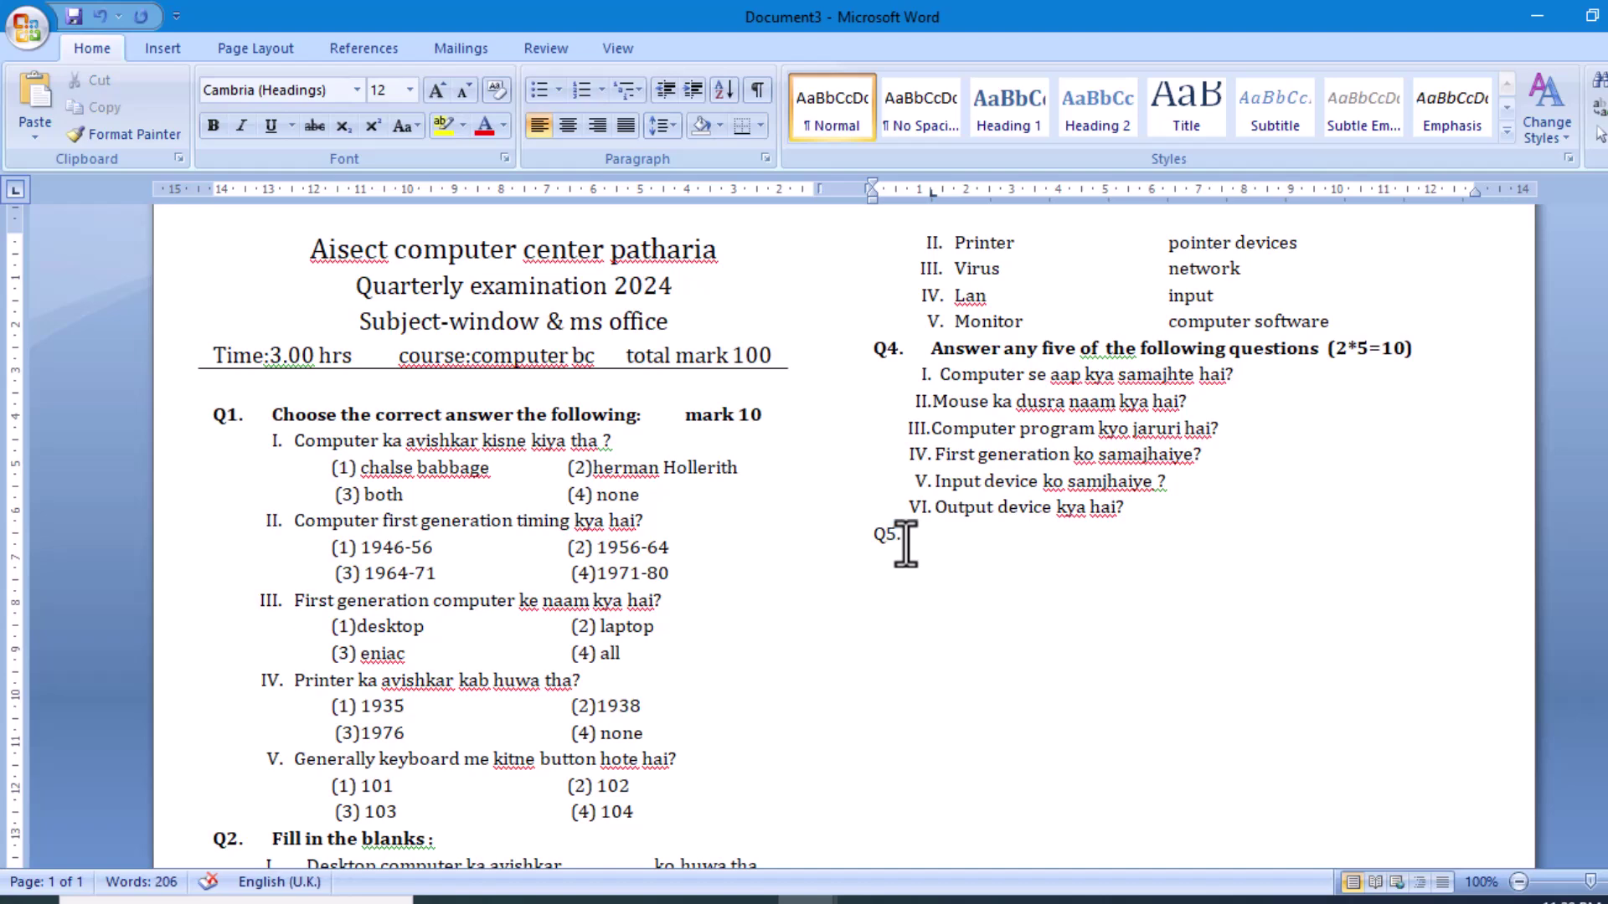
# - Switch to the "double column question paper" document and examine the numbering alignment of the Q.7 list on page 2
pyautogui.hotkey('alt', 'Tab')
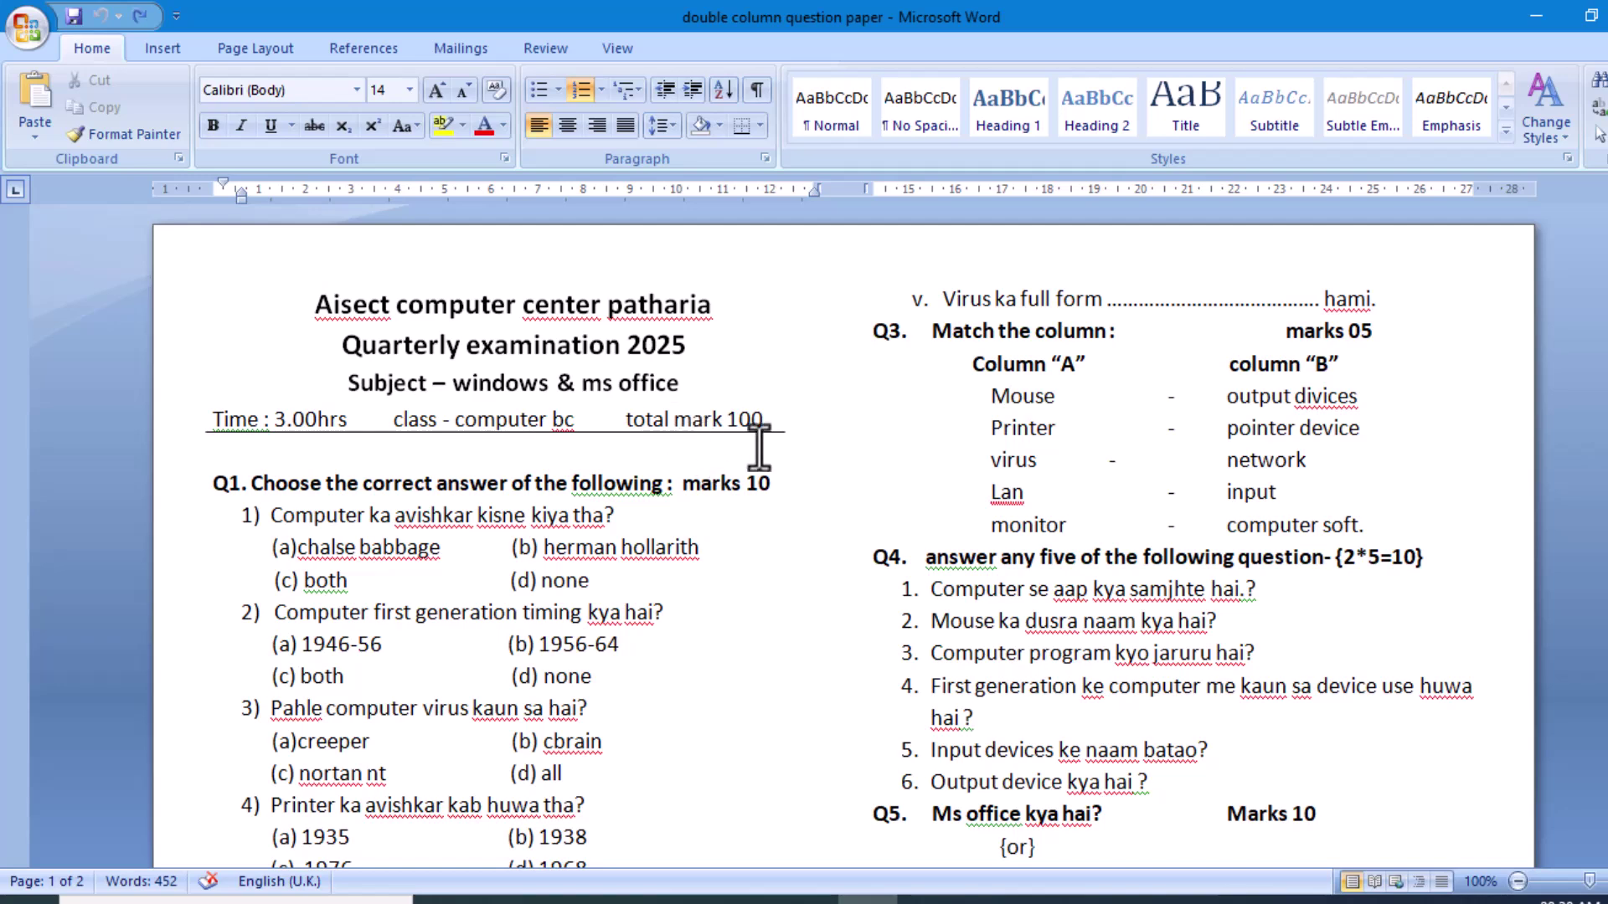
pyautogui.scroll(-15, 846, 536)
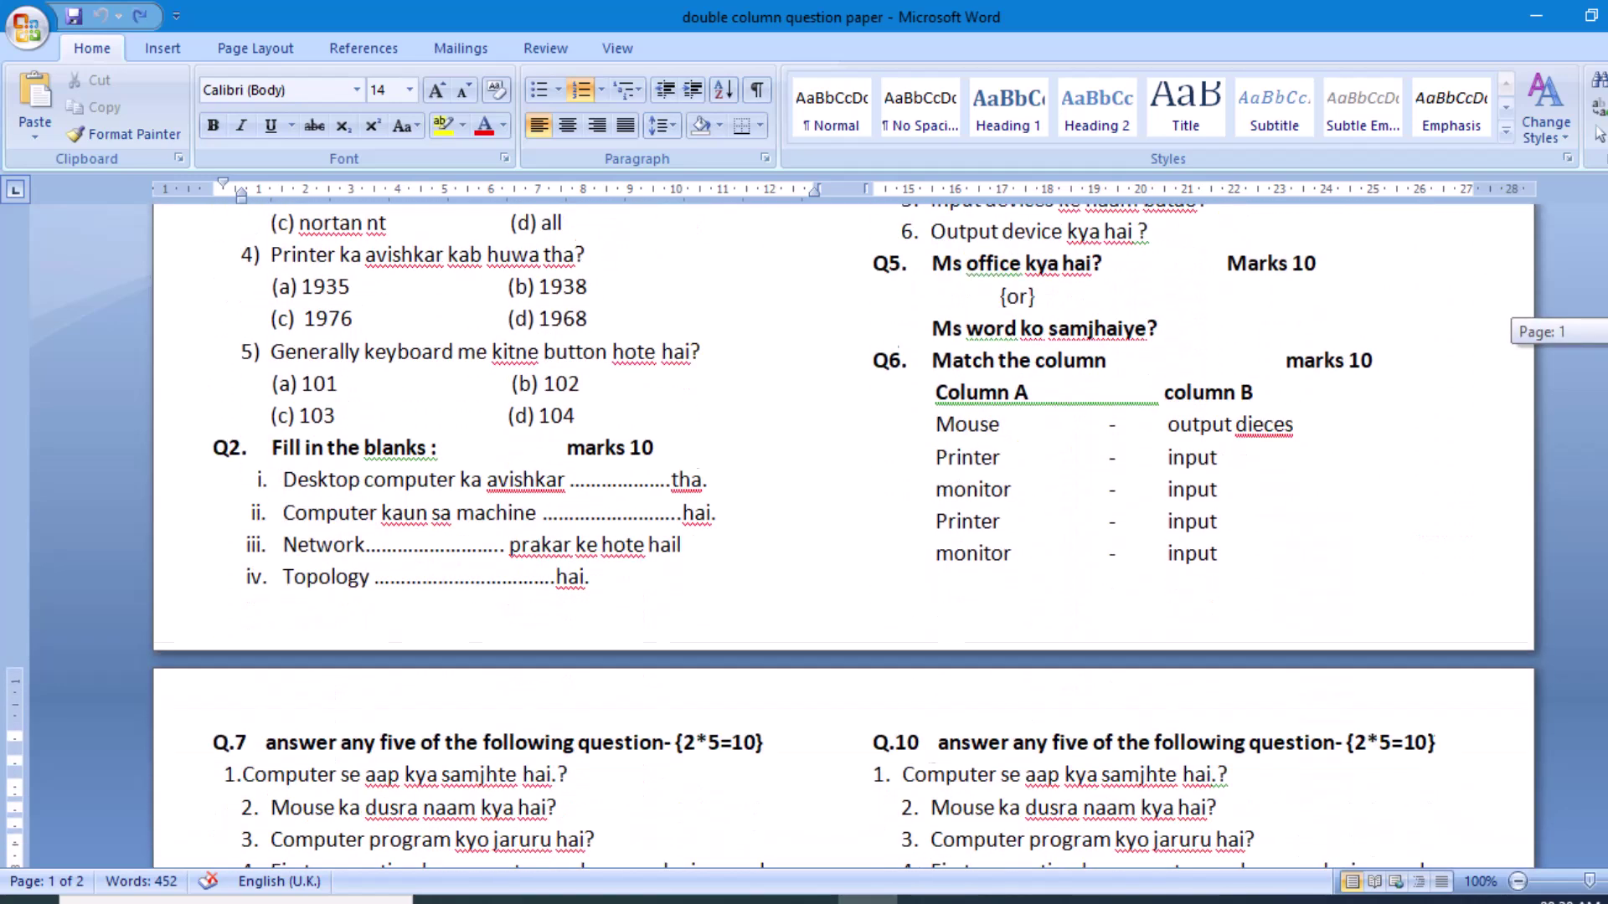
pyautogui.scroll(-6, 846, 536)
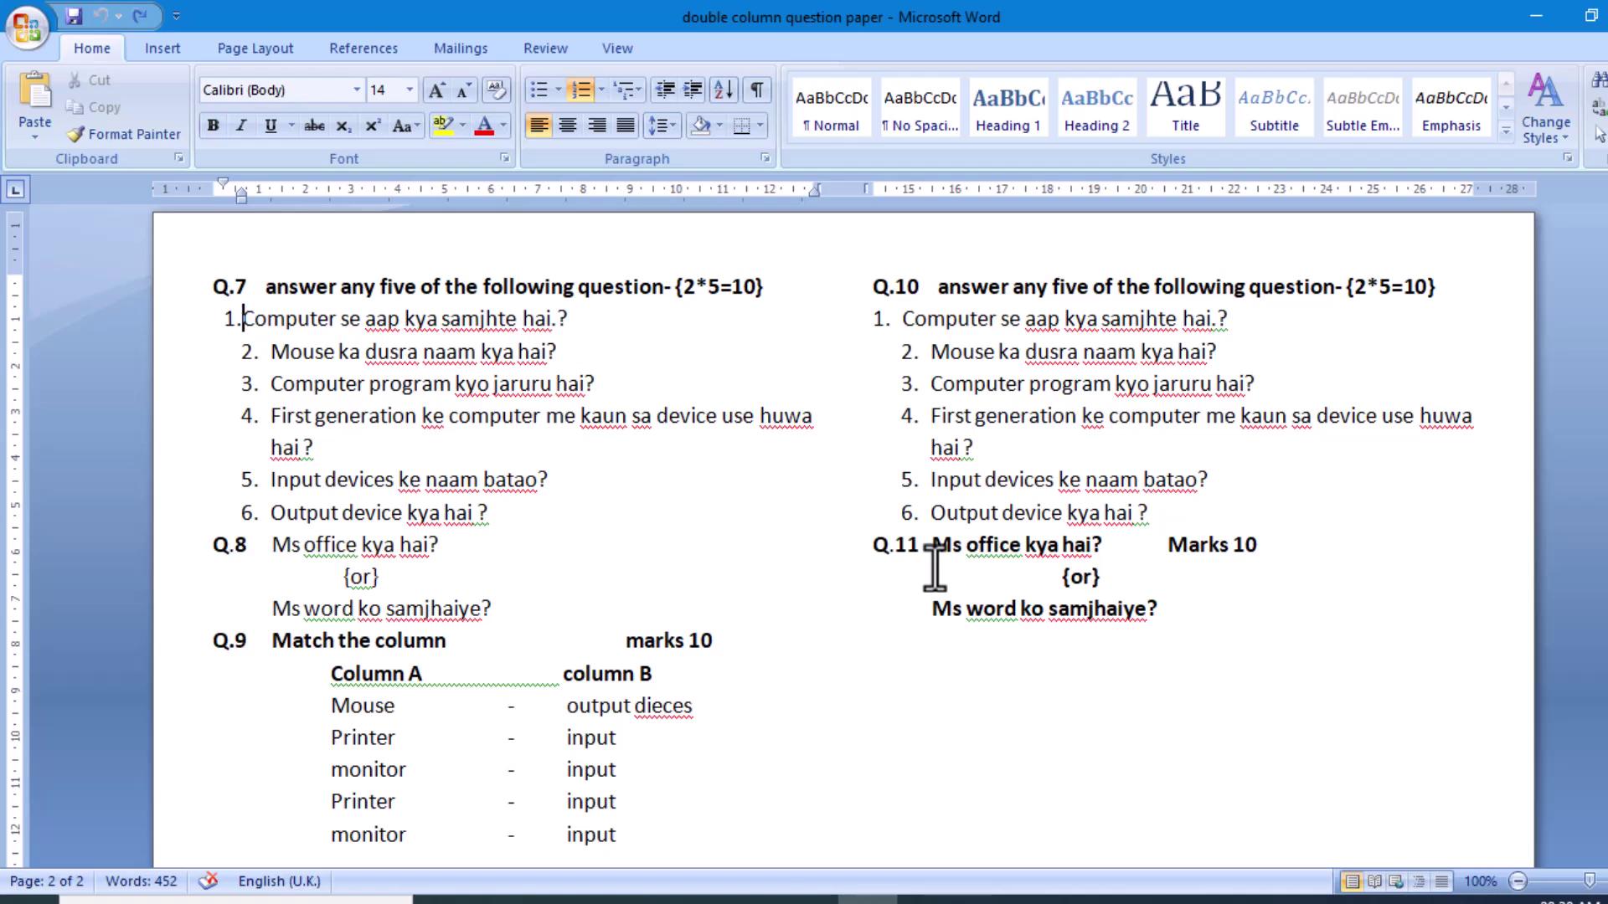
pyautogui.click(399, 480)
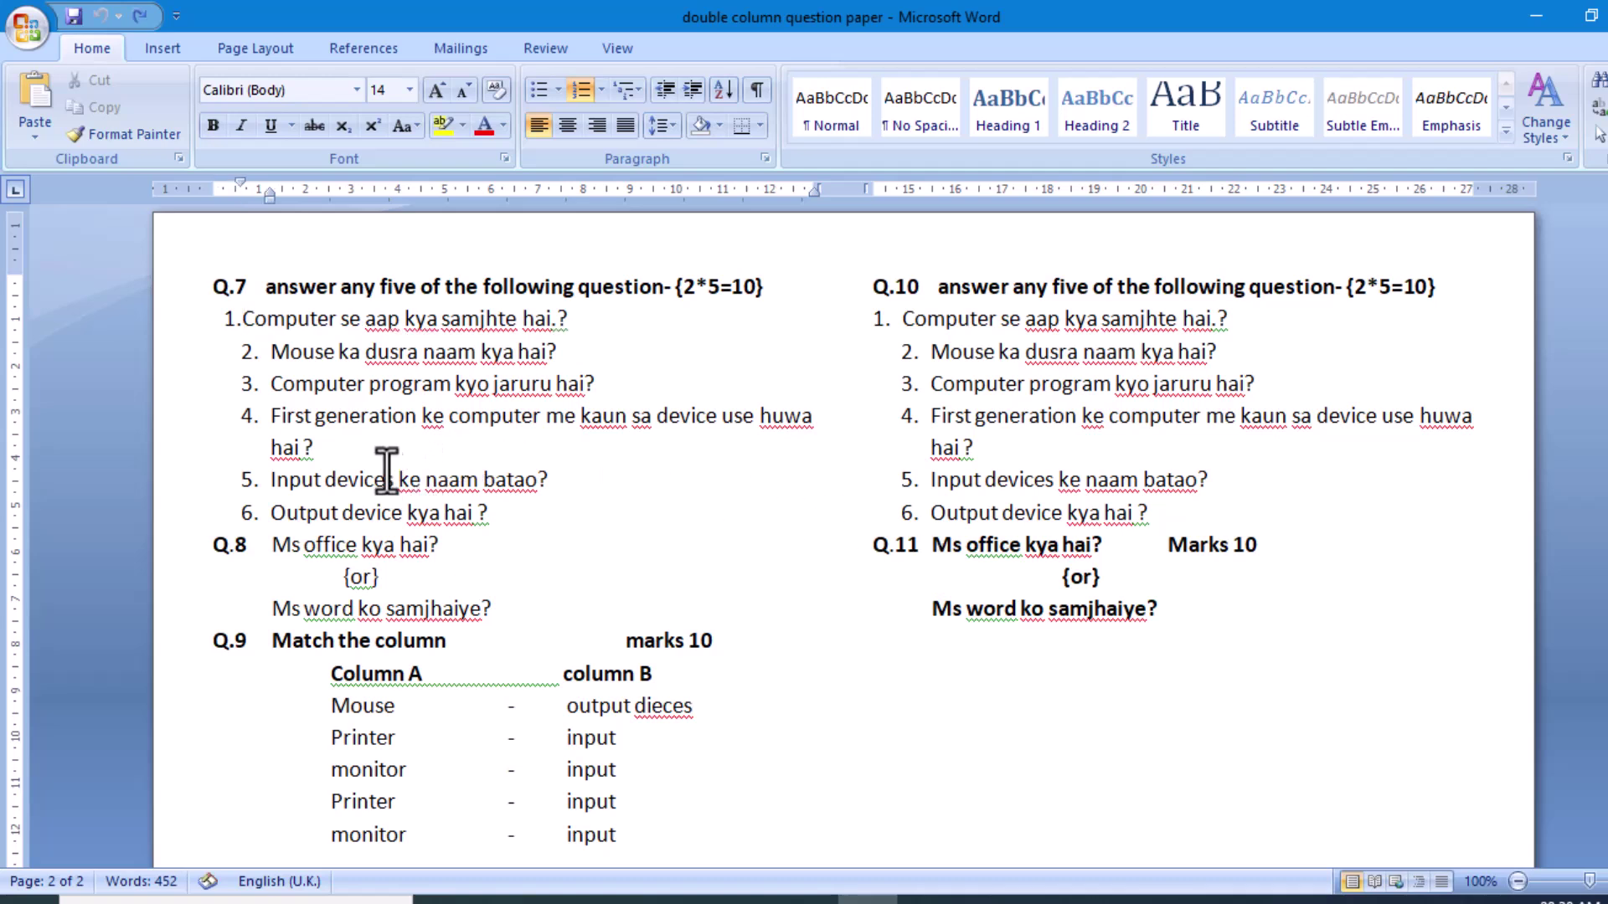
pyautogui.click(232, 319)
pyautogui.click(228, 325)
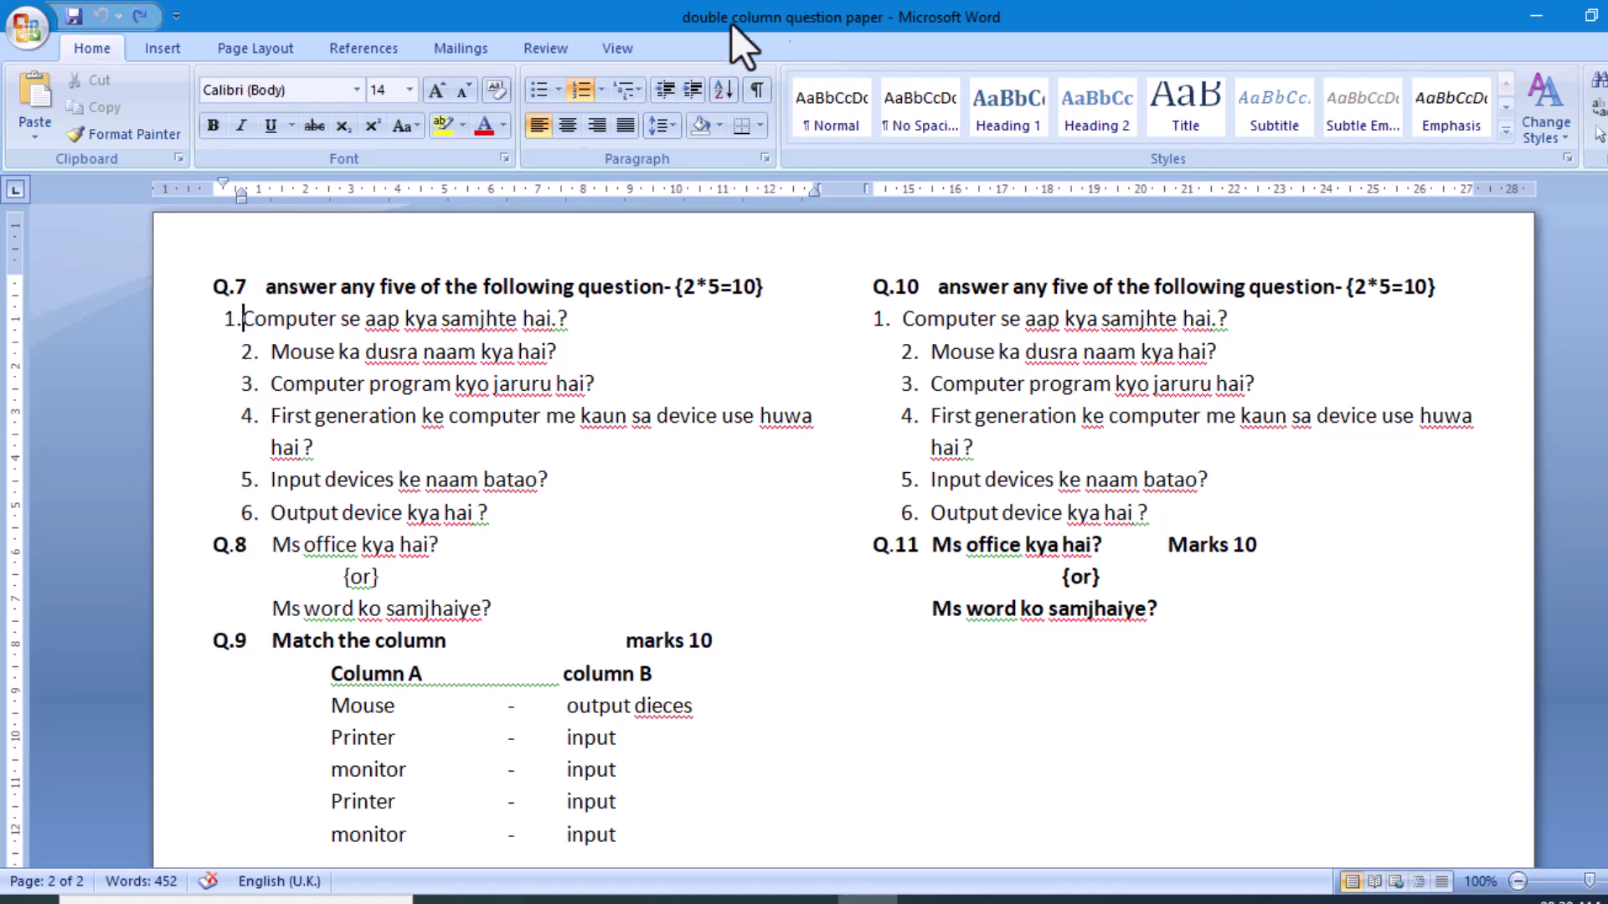
pyautogui.click(233, 320)
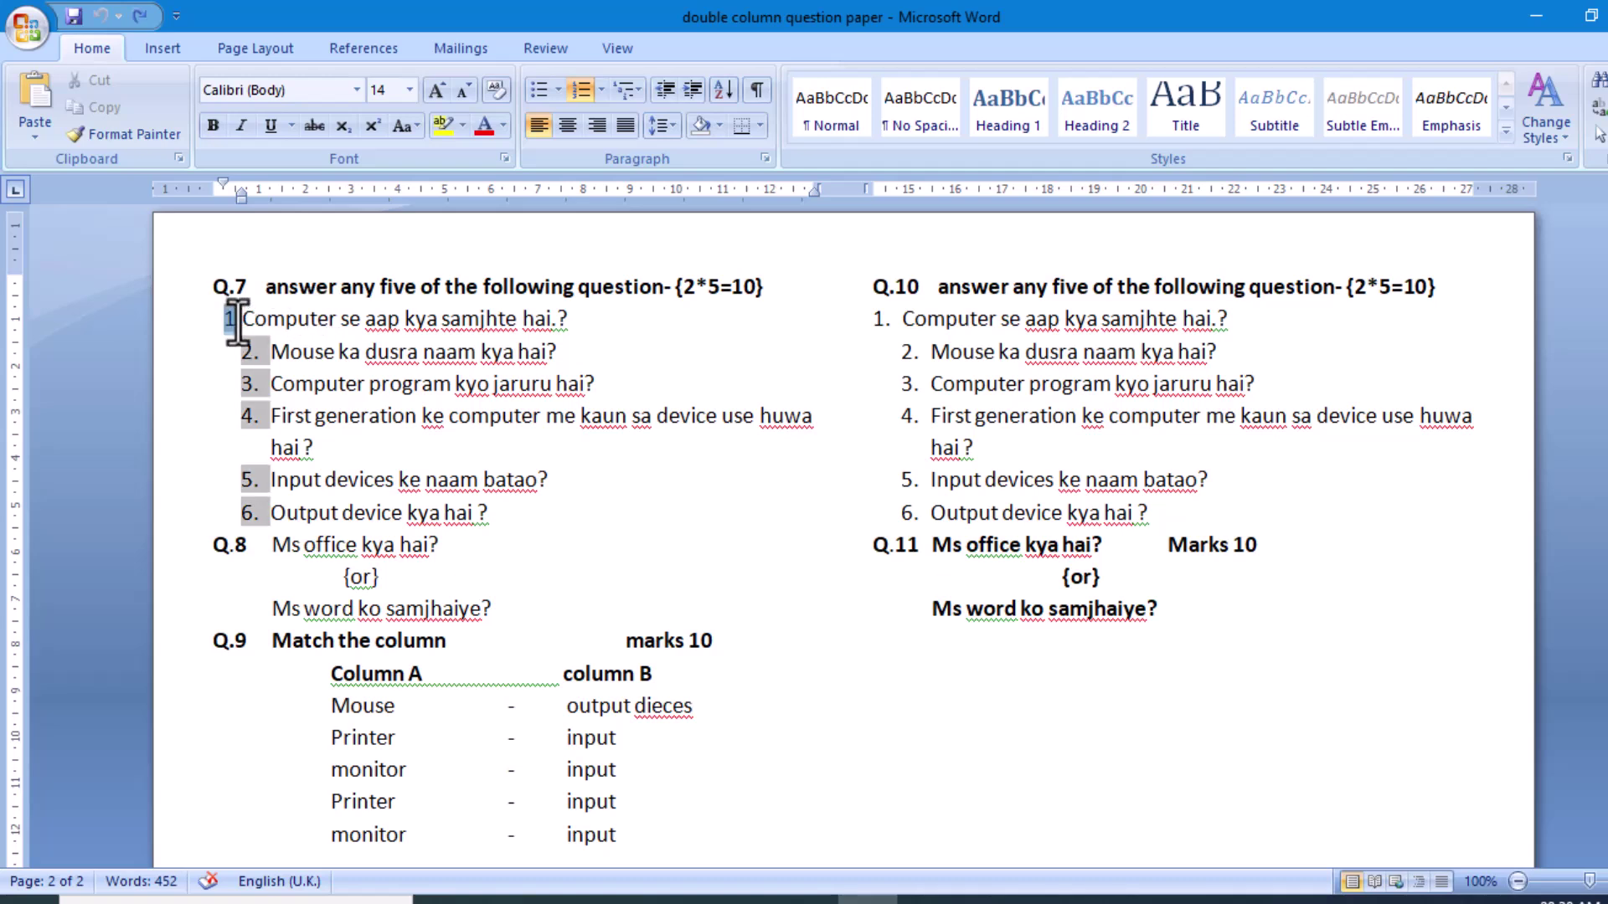
pyautogui.click(242, 322)
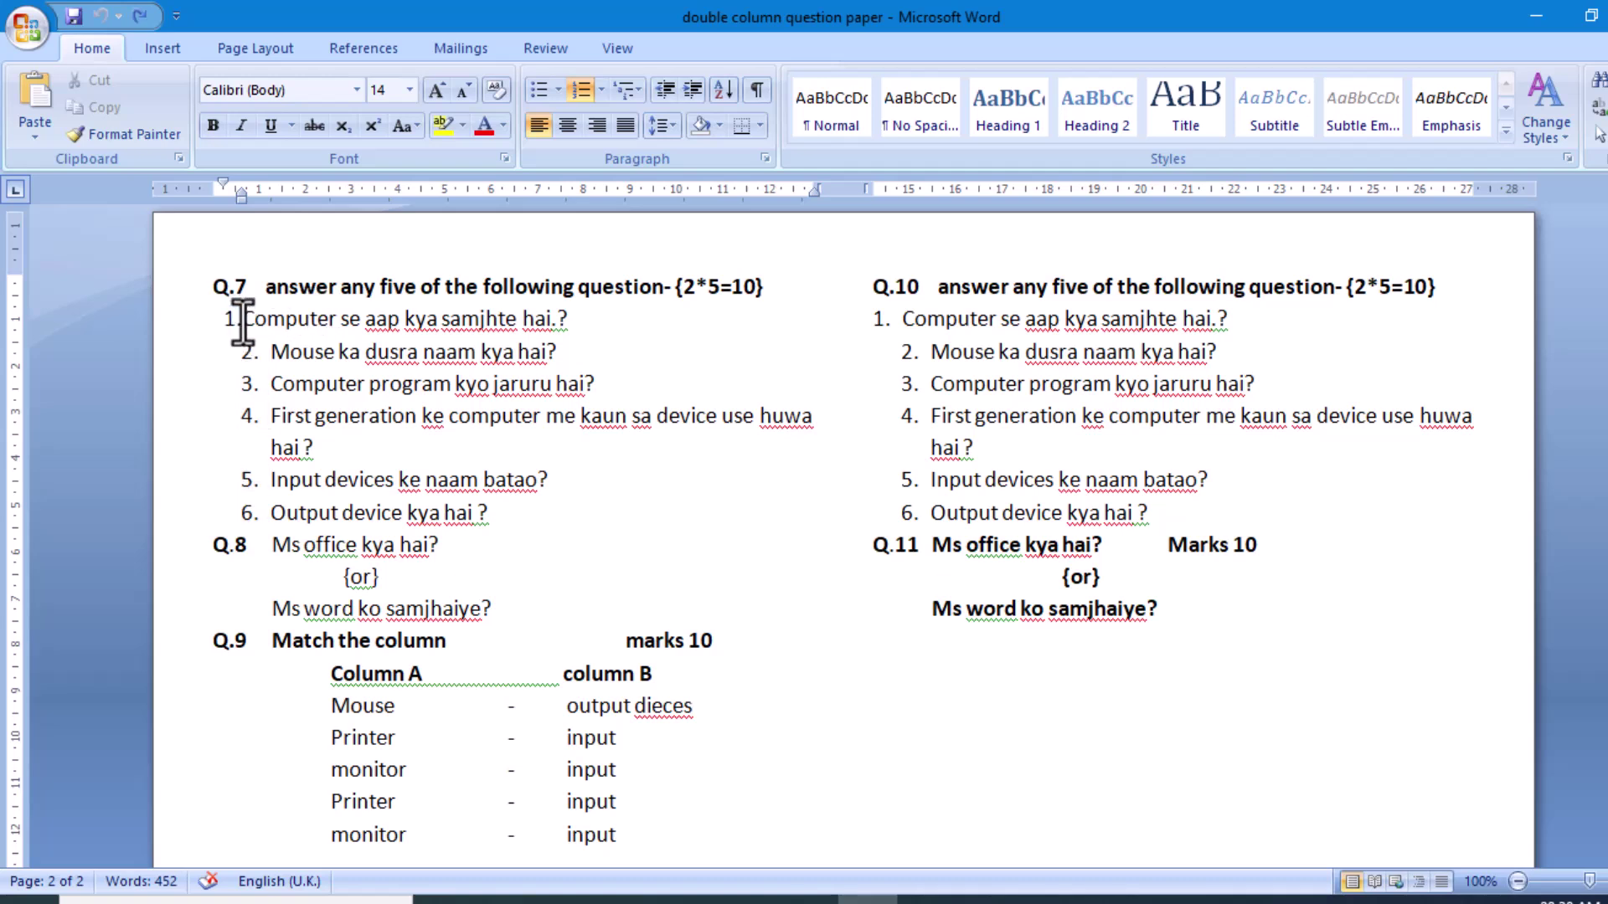
# - Indent item 1 of the Q.7 and Q.10 lists so its number lines up with the items below
pyautogui.moveTo(223, 183); pyautogui.dragTo(239, 190)
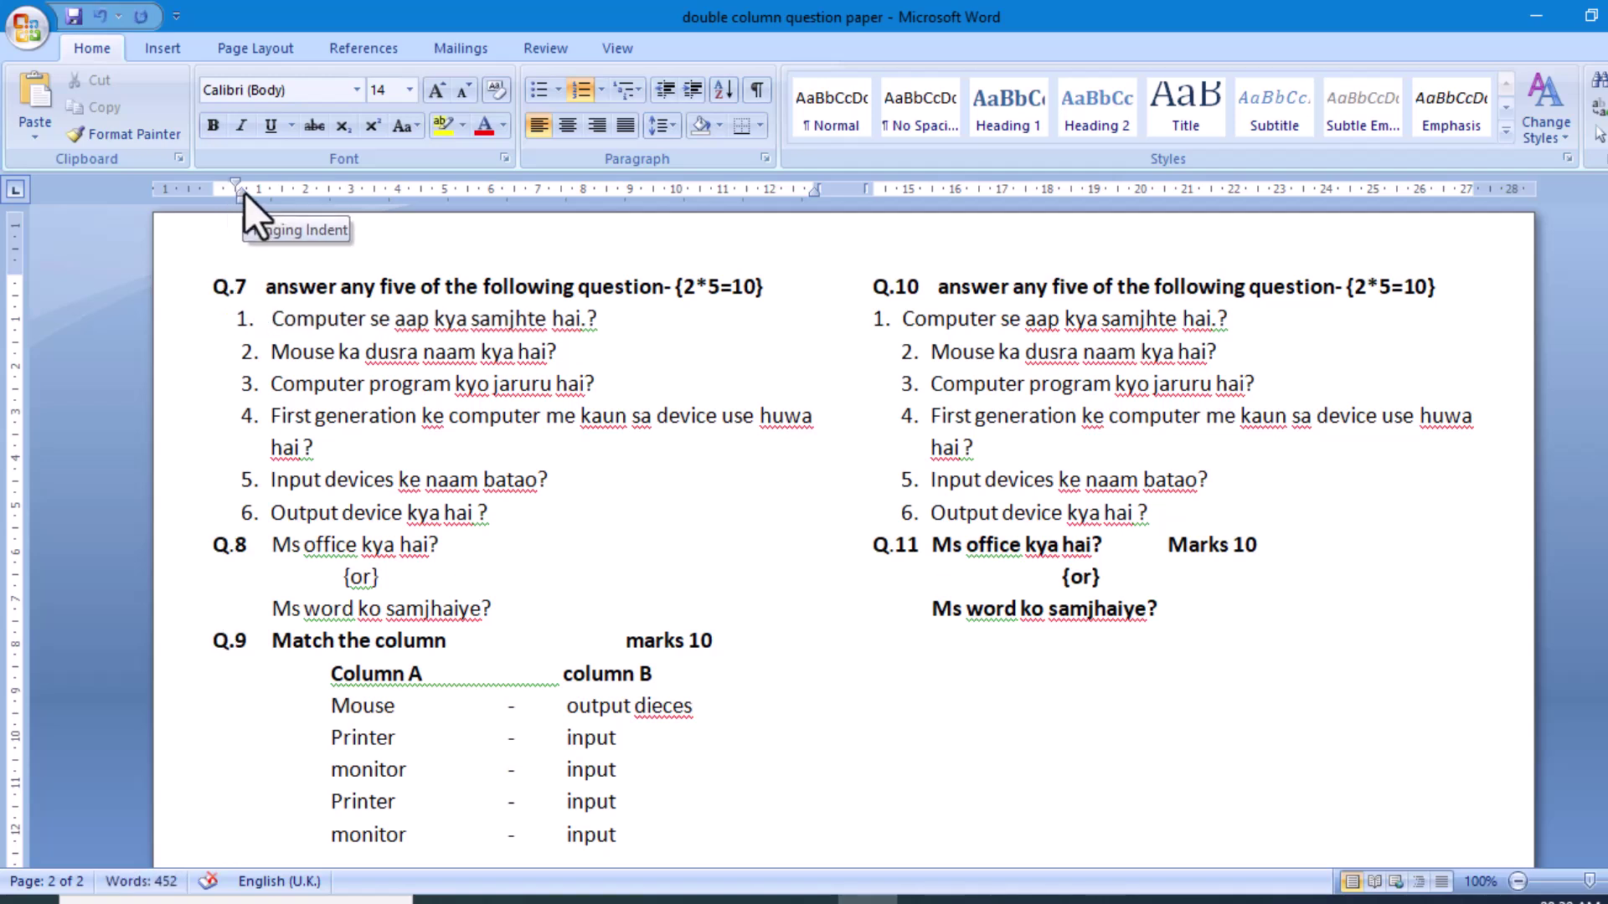
pyautogui.hotkey('ctrl', 'z')
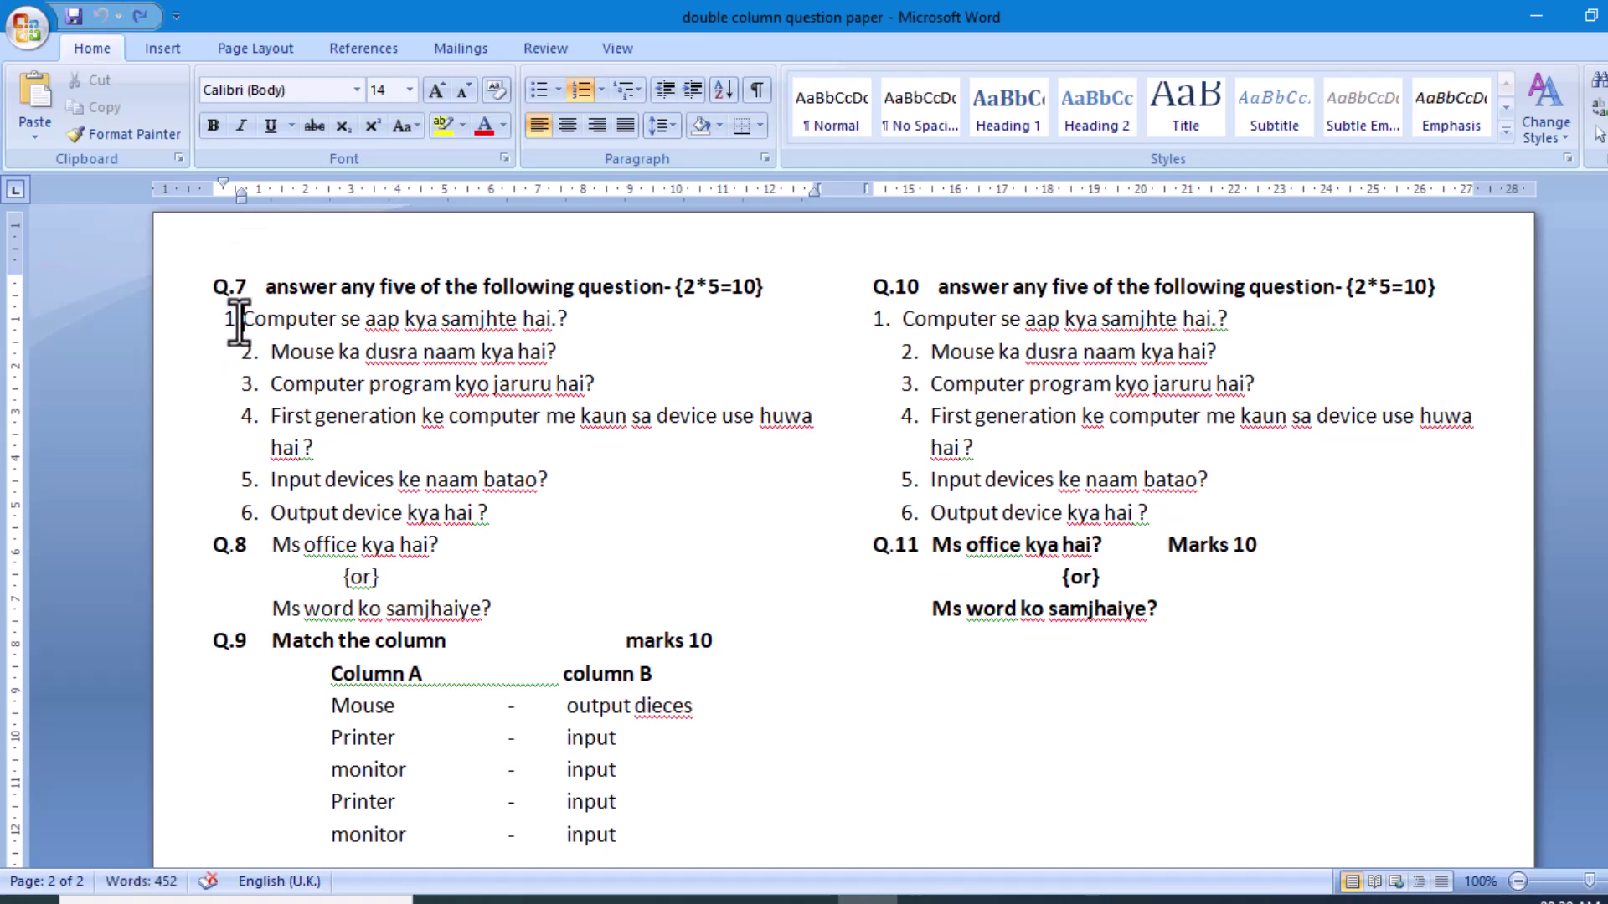
pyautogui.hotkey('ctrl', 'y')
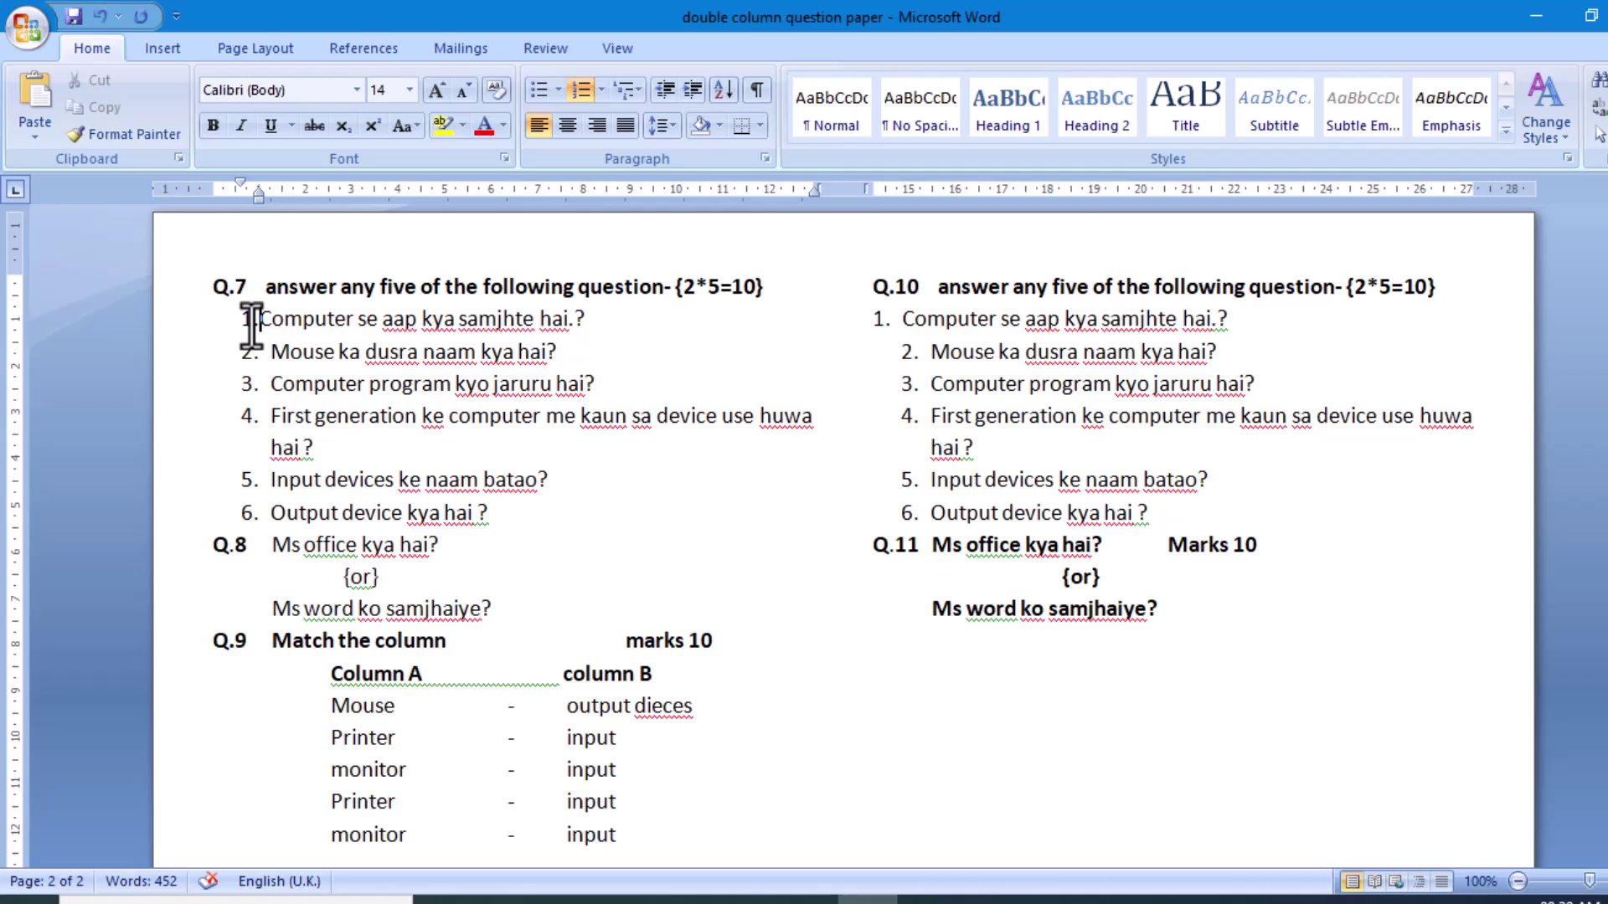
pyautogui.click(895, 322)
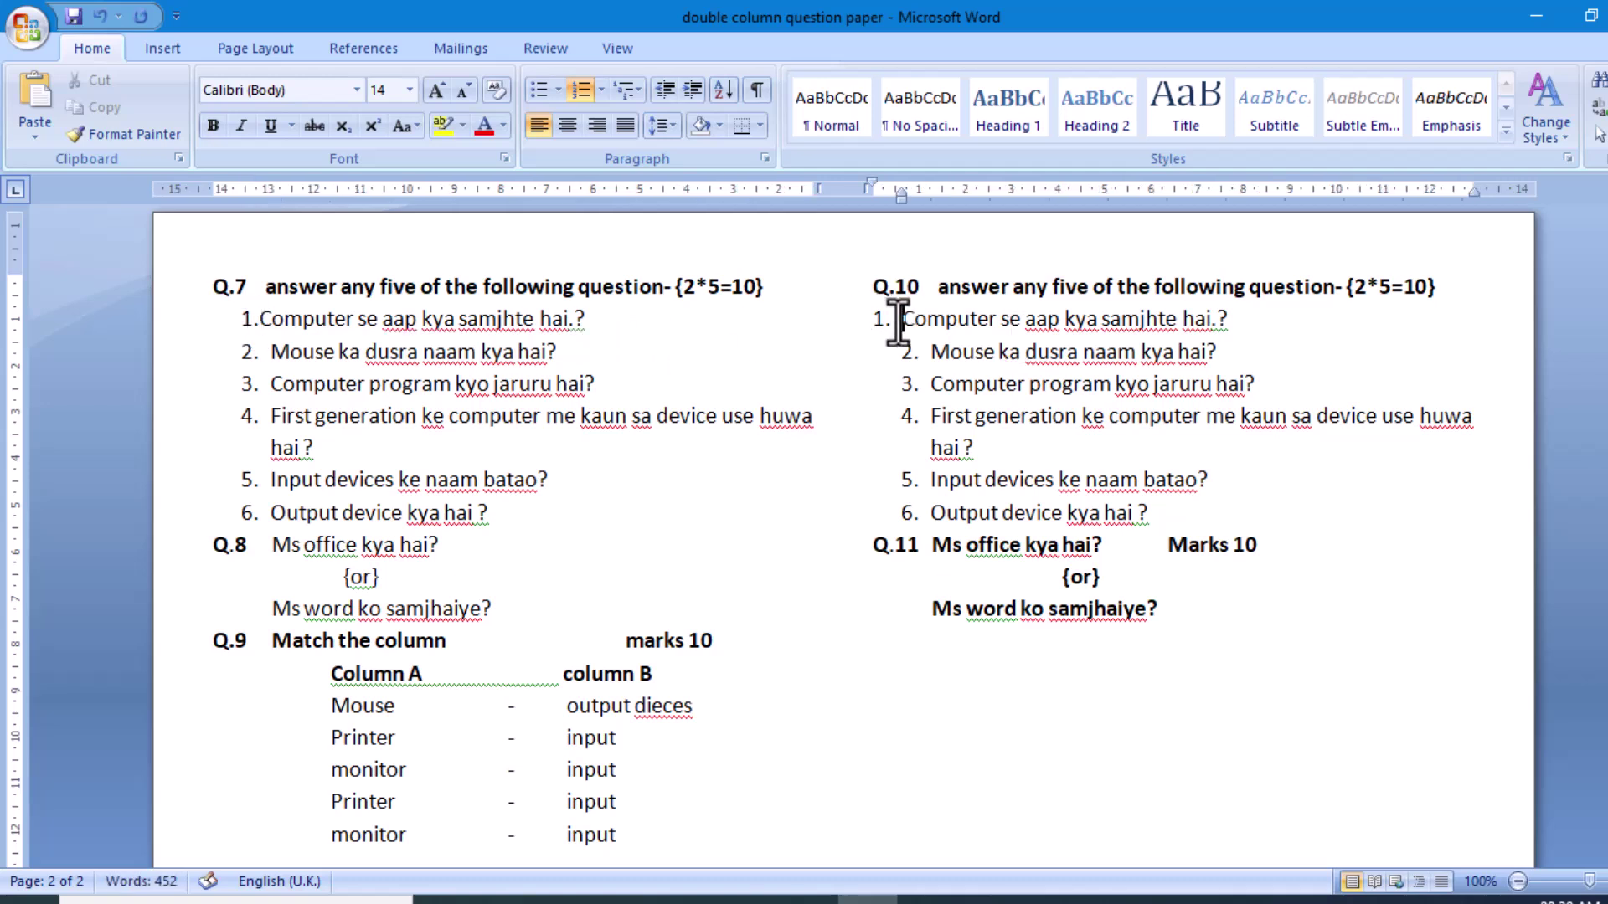
pyautogui.press('Tab')
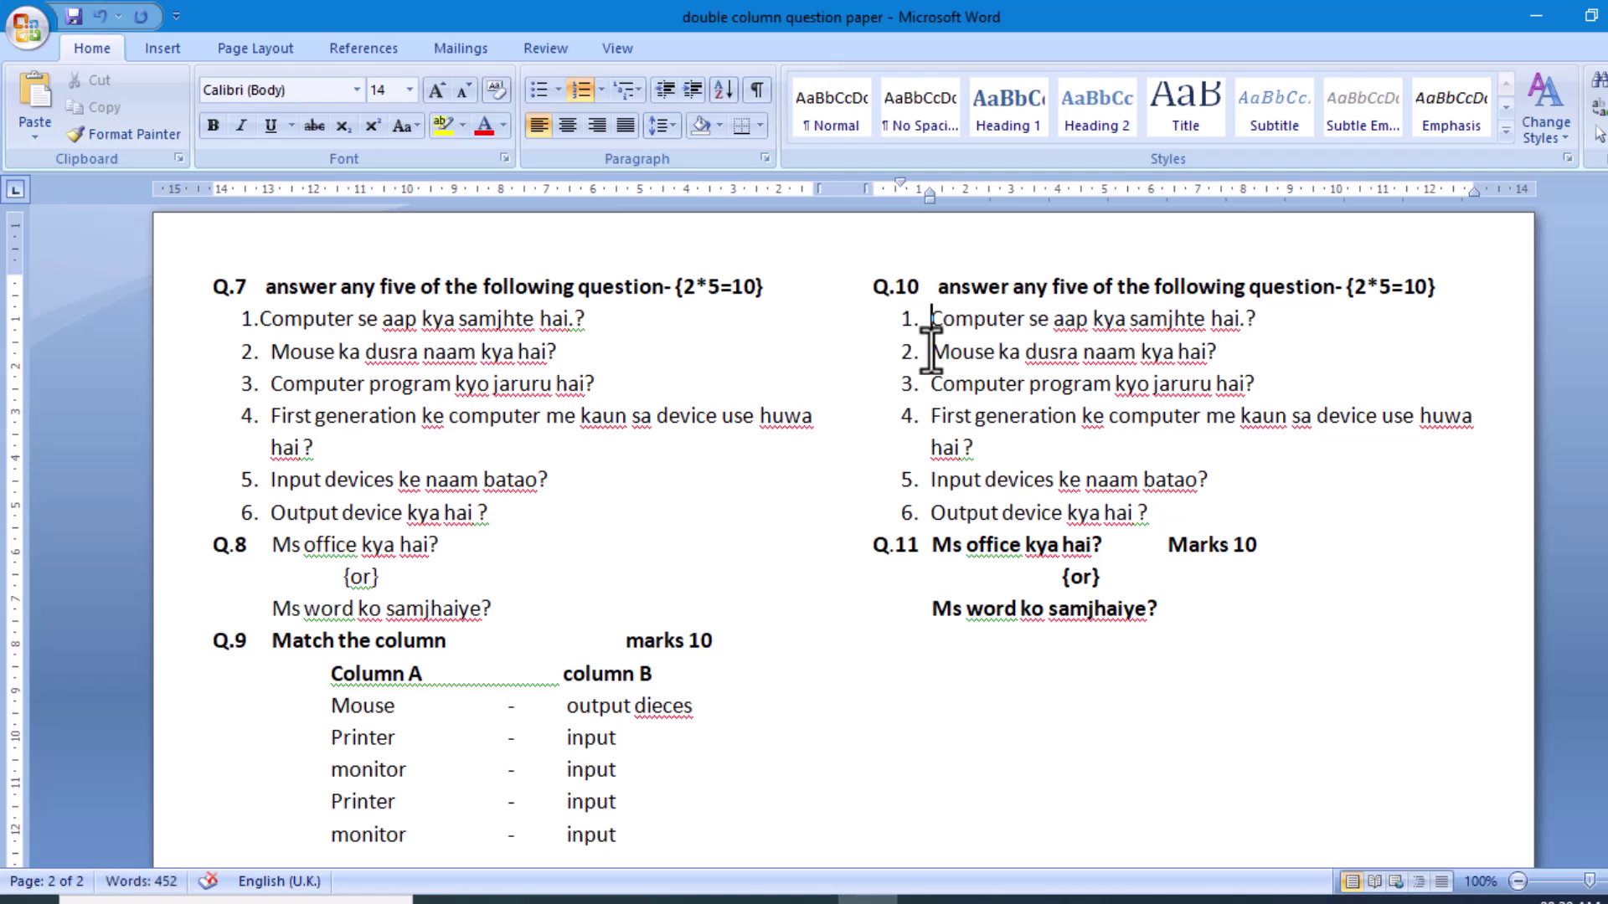
# - Set the Q.10 list to start numbering at 2
pyautogui.click(906, 319)
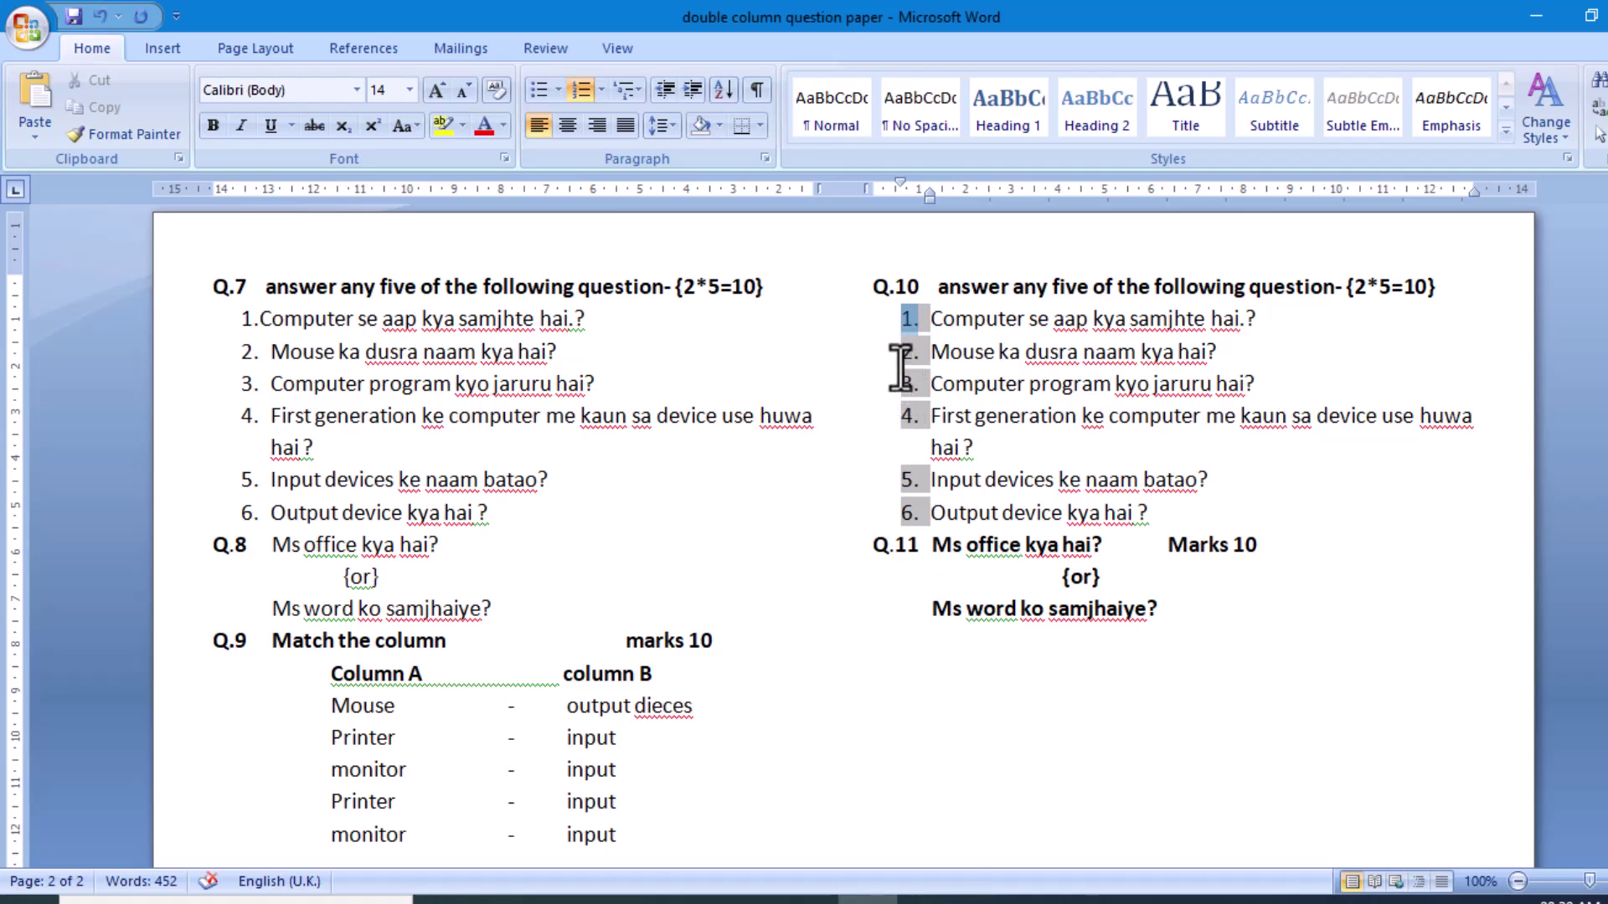
pyautogui.rightClick(907, 322)
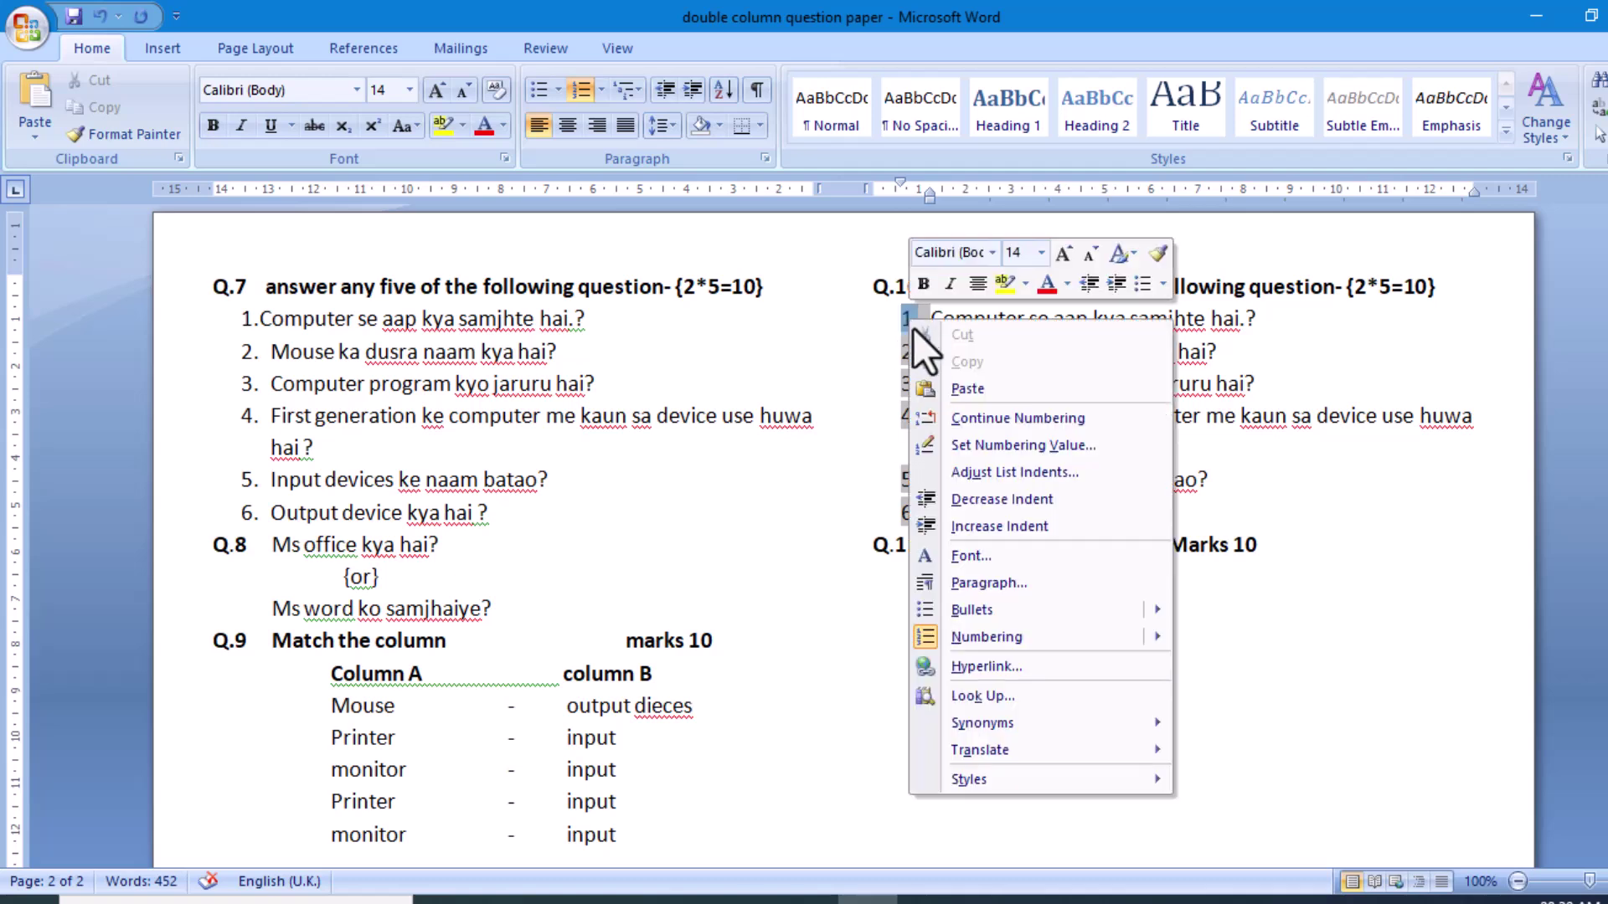
pyautogui.click(998, 448)
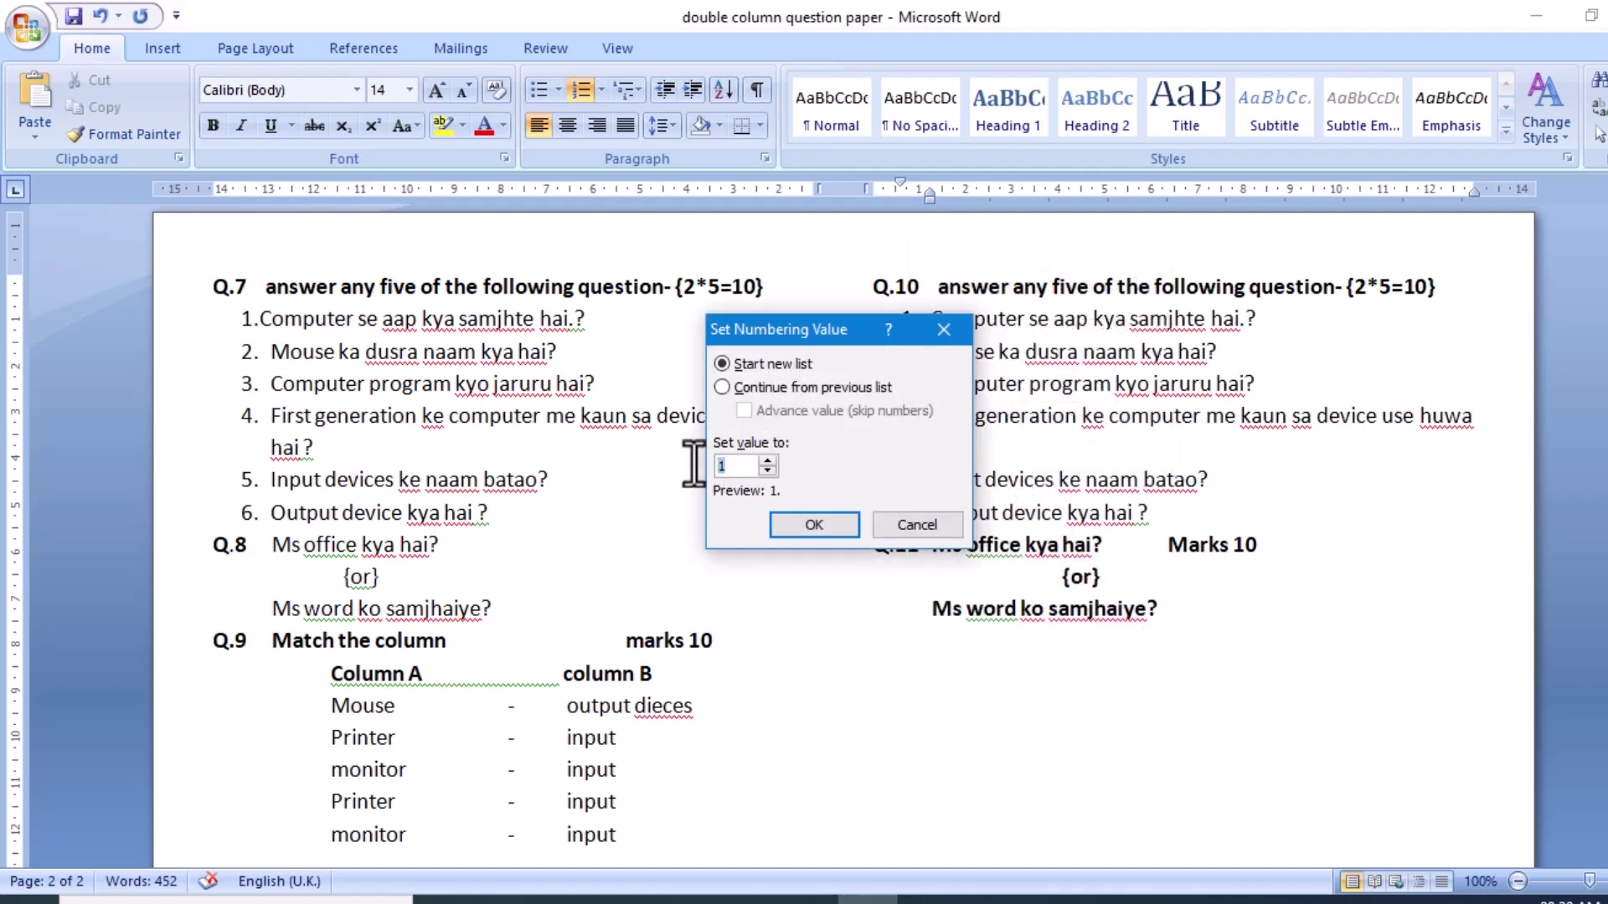
pyautogui.write('2')
pyautogui.click(818, 526)
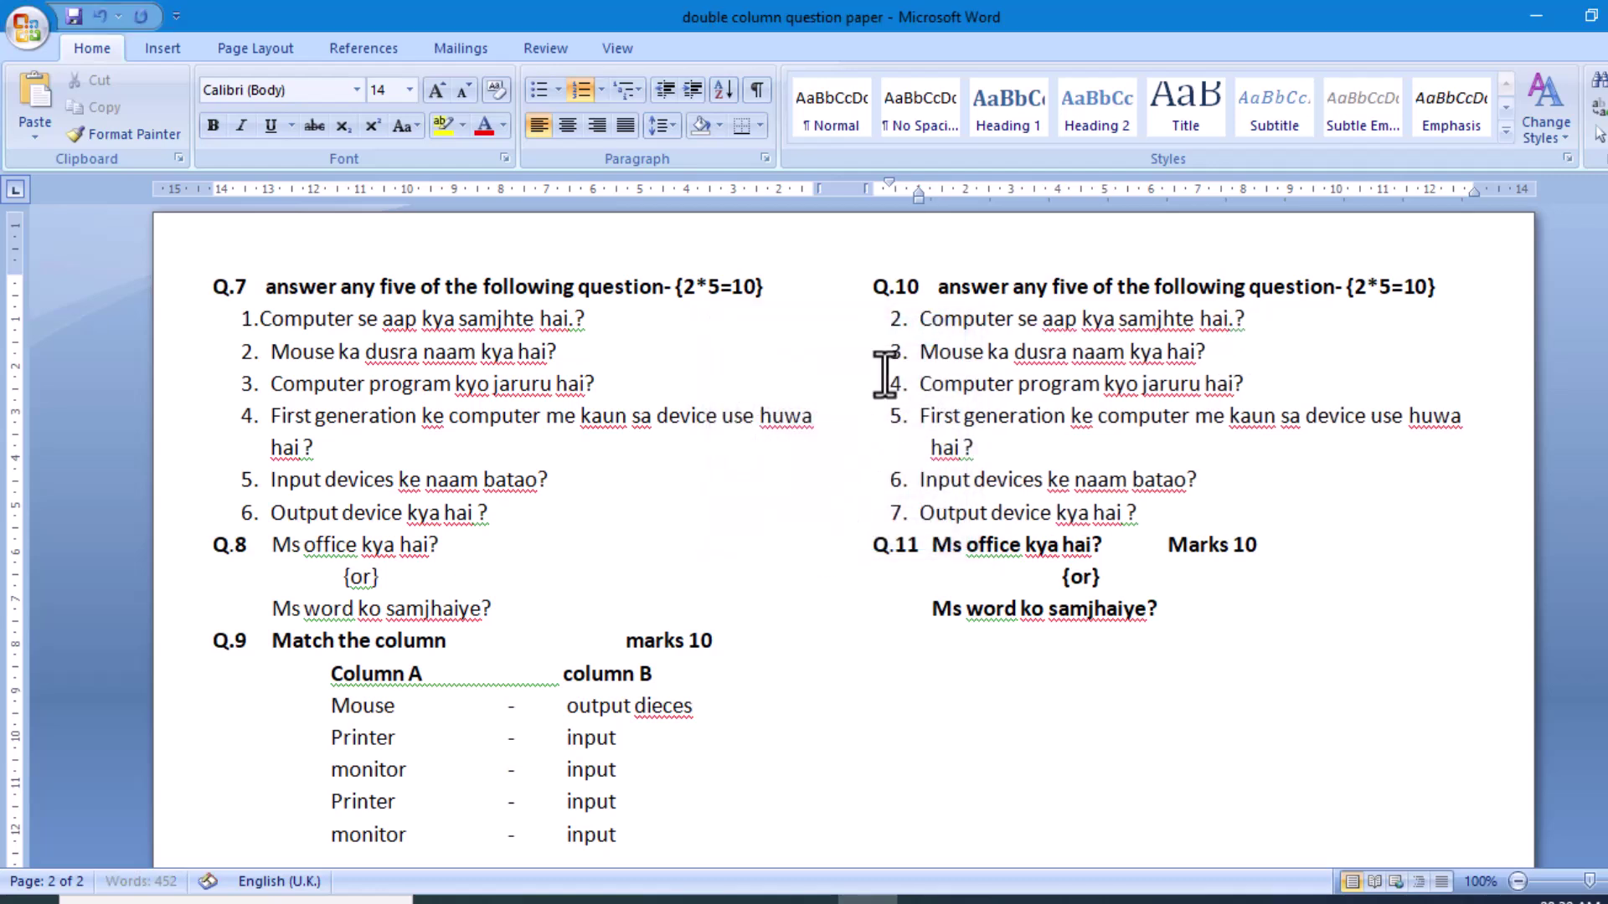
# - Set the starting number of the Q.10 list back to 1
pyautogui.click(899, 320)
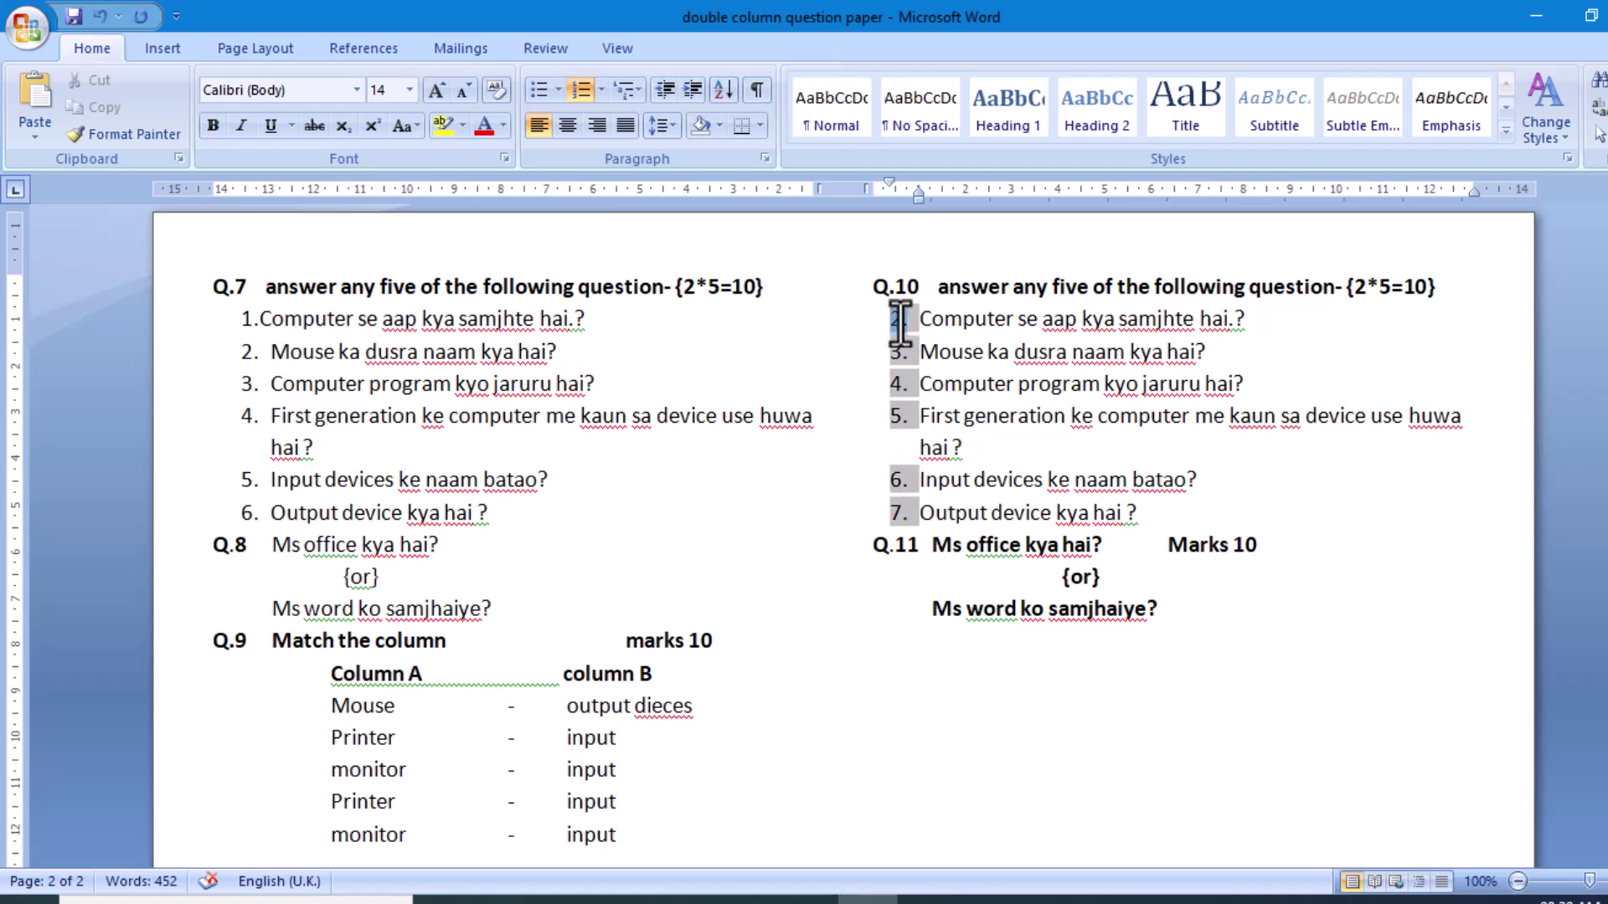
pyautogui.rightClick(899, 323)
pyautogui.click(956, 445)
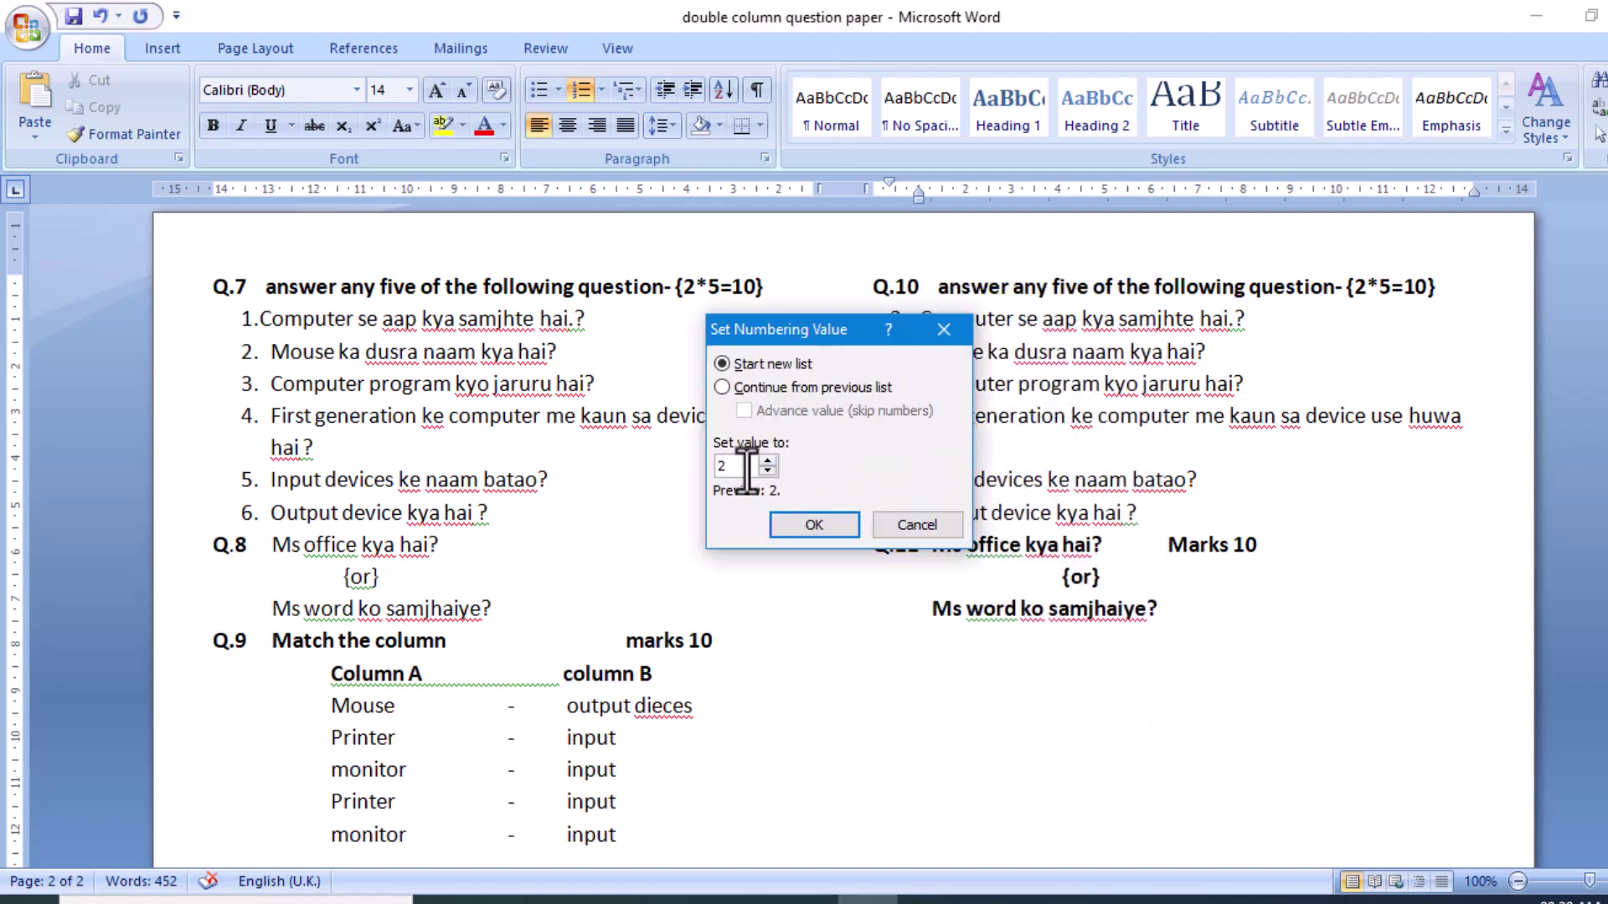
pyautogui.moveTo(746, 467); pyautogui.dragTo(698, 462)
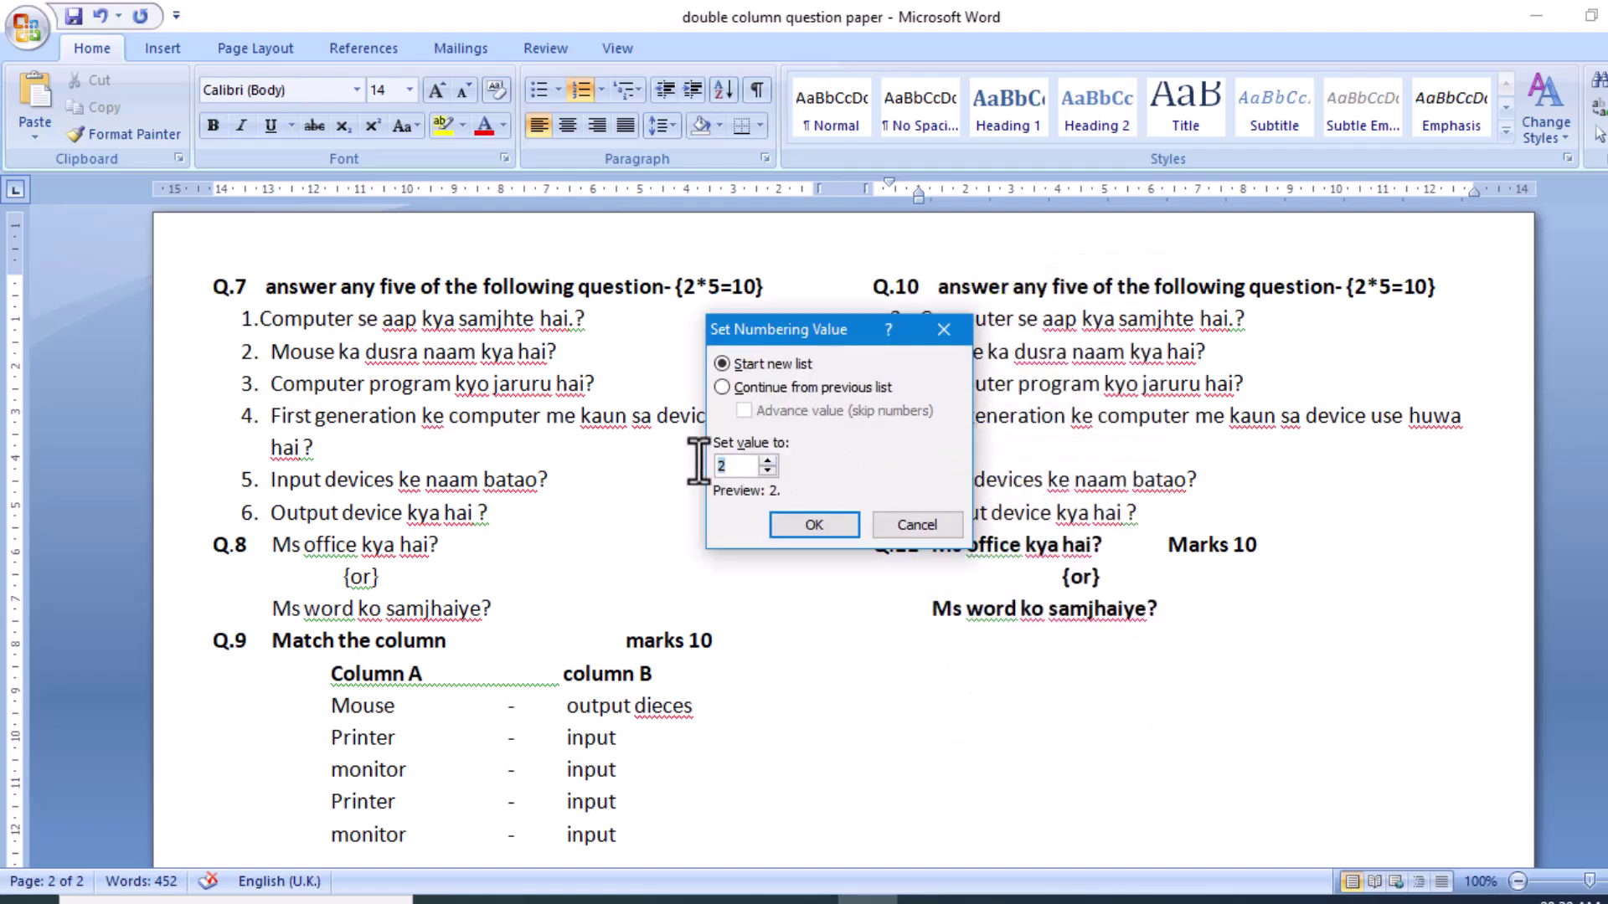
pyautogui.click(799, 518)
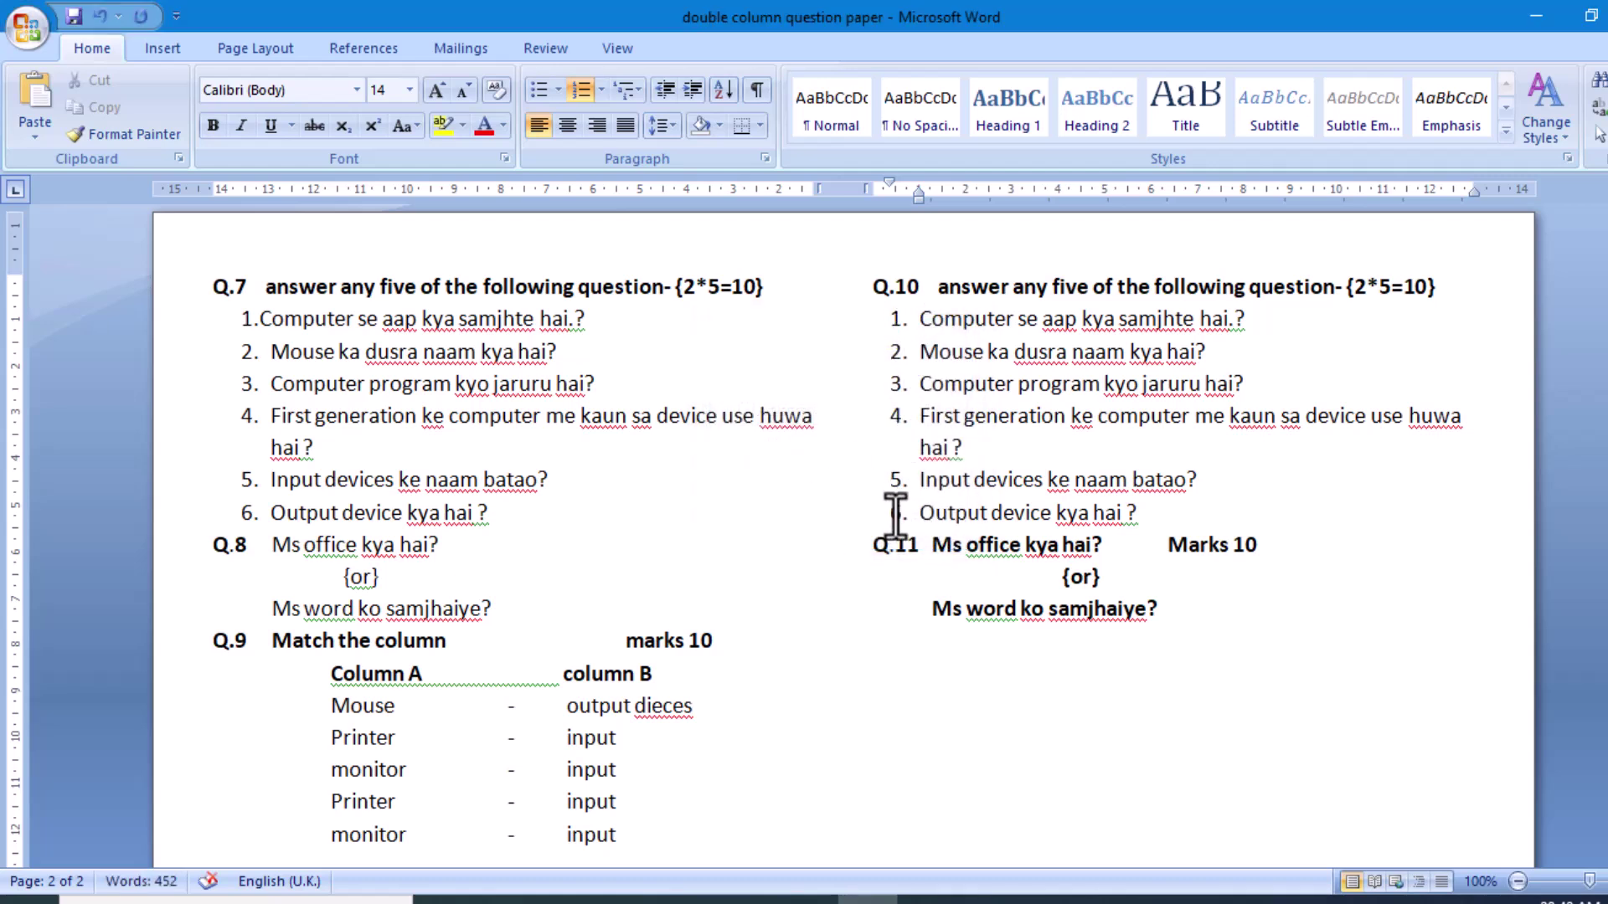
# - Insert two blank lines above the "Aisect computer center patharia" title on the first page
pyautogui.moveTo(1607, 603); pyautogui.dragTo(1607, 317)
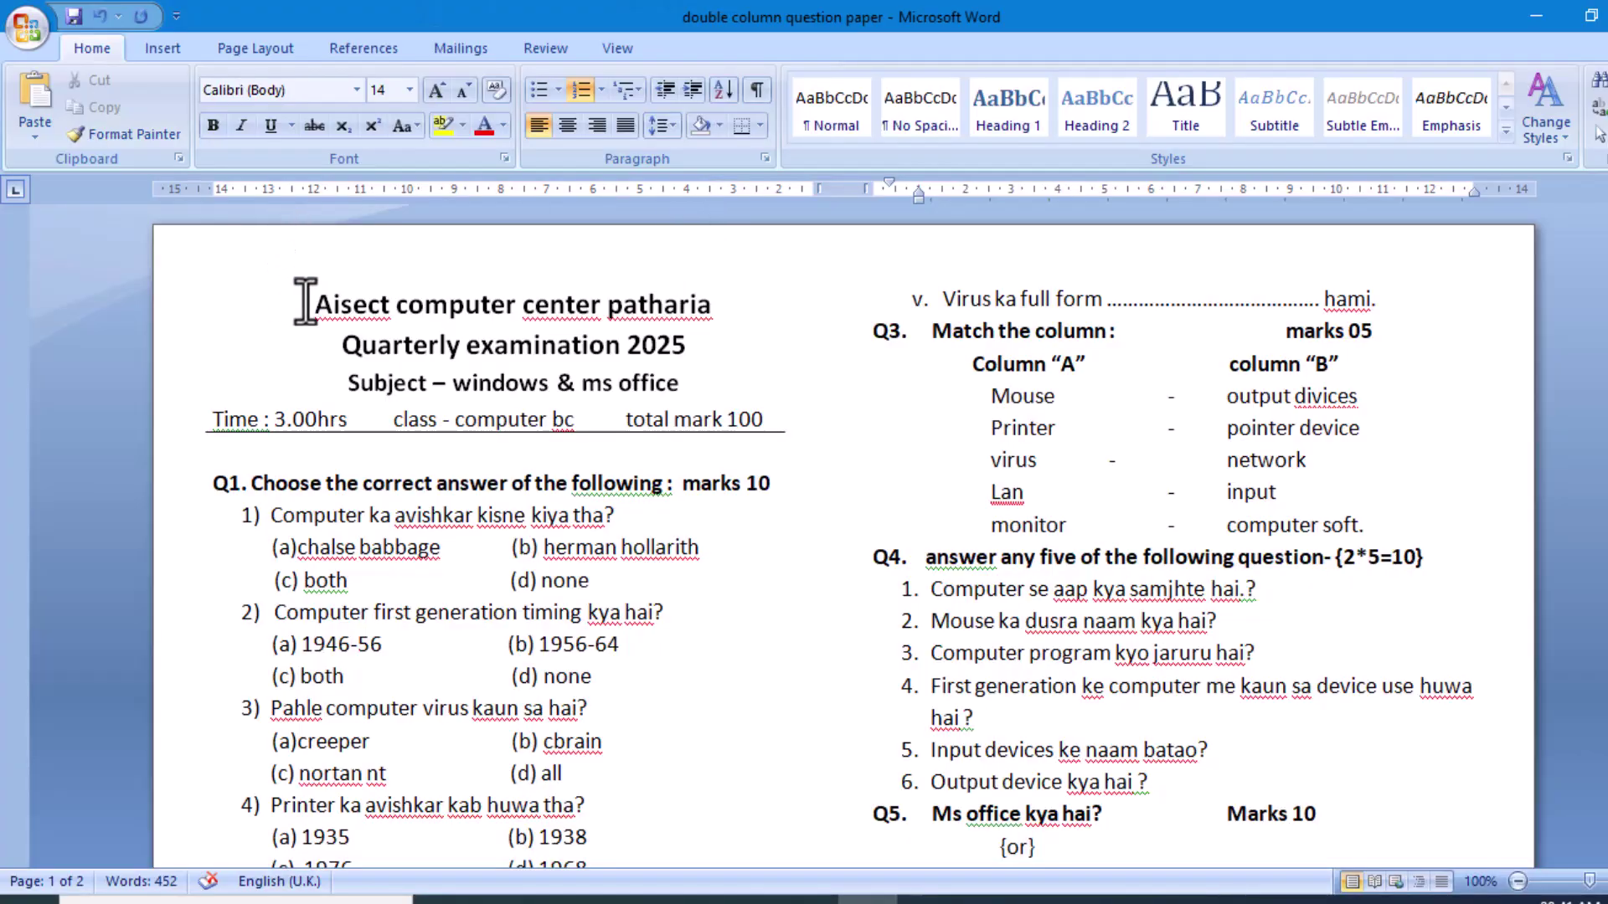
pyautogui.click(297, 308)
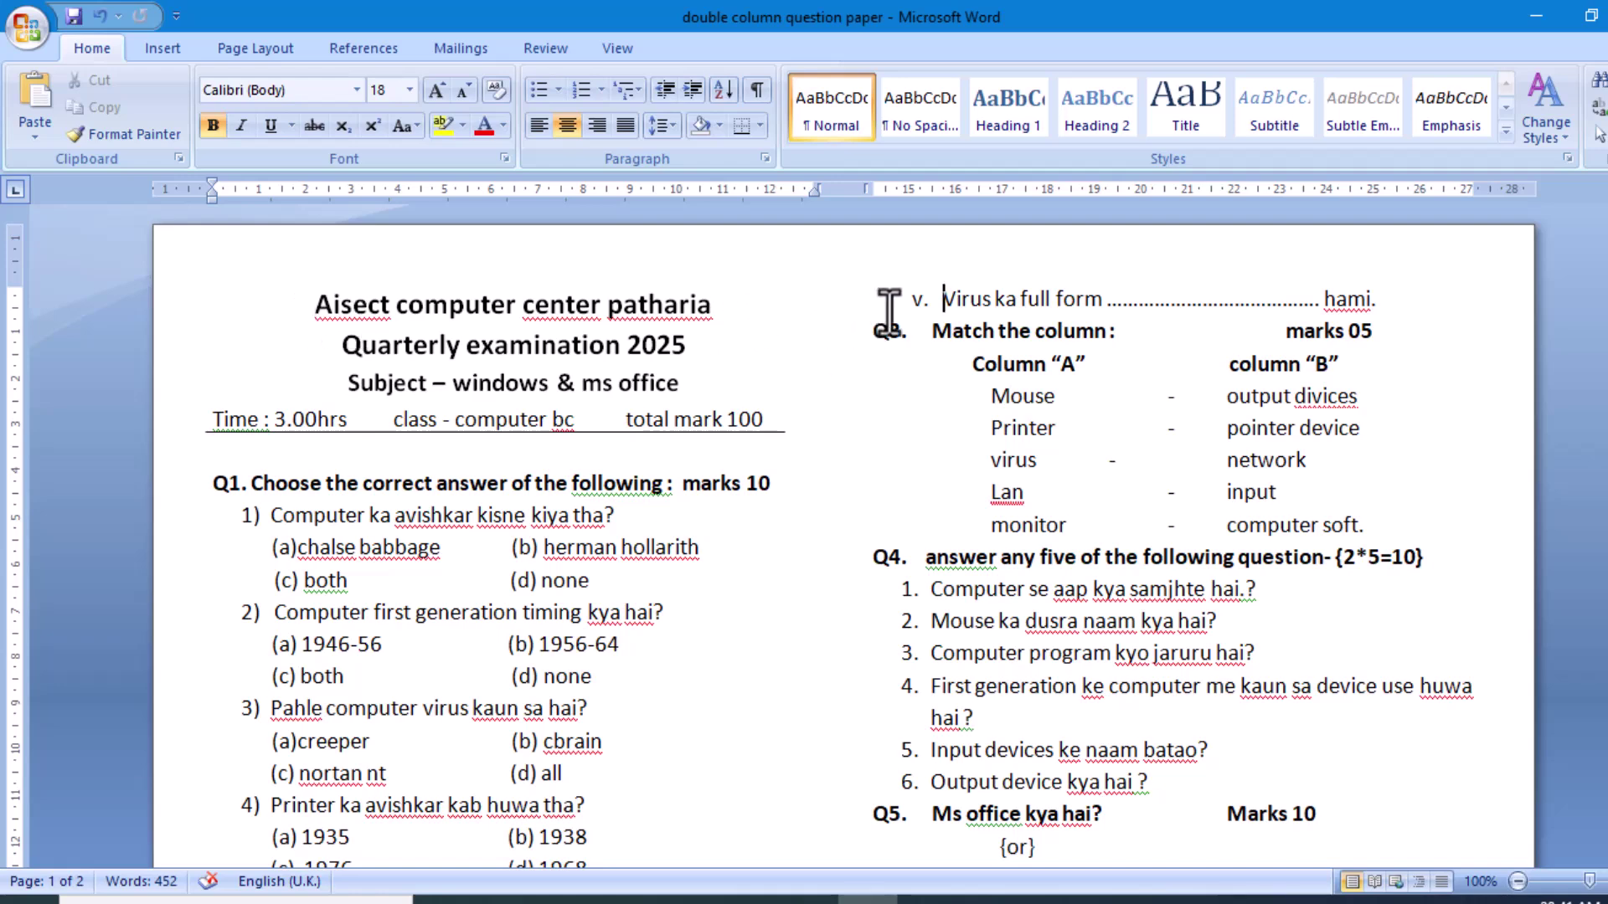
pyautogui.click(885, 311)
pyautogui.click(309, 310)
pyautogui.press('Return')
pyautogui.press('Return')
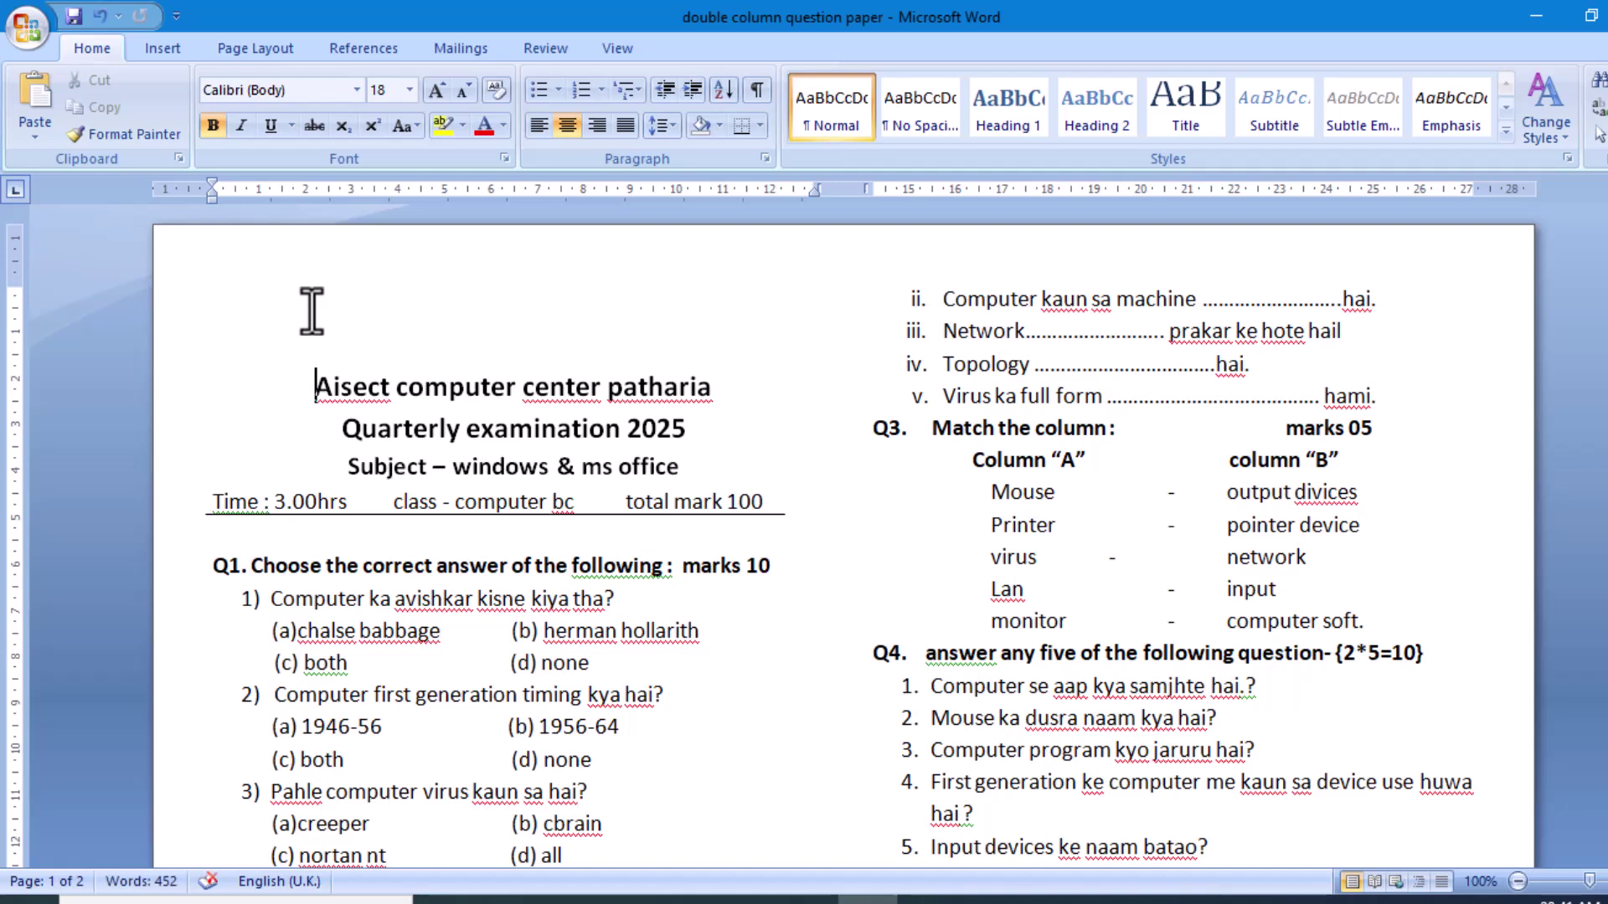
# - Remove the two blank lines above the "Aisect computer center patharia" title and insert a column break before it
pyautogui.press('BackSpace')
pyautogui.press('BackSpace')
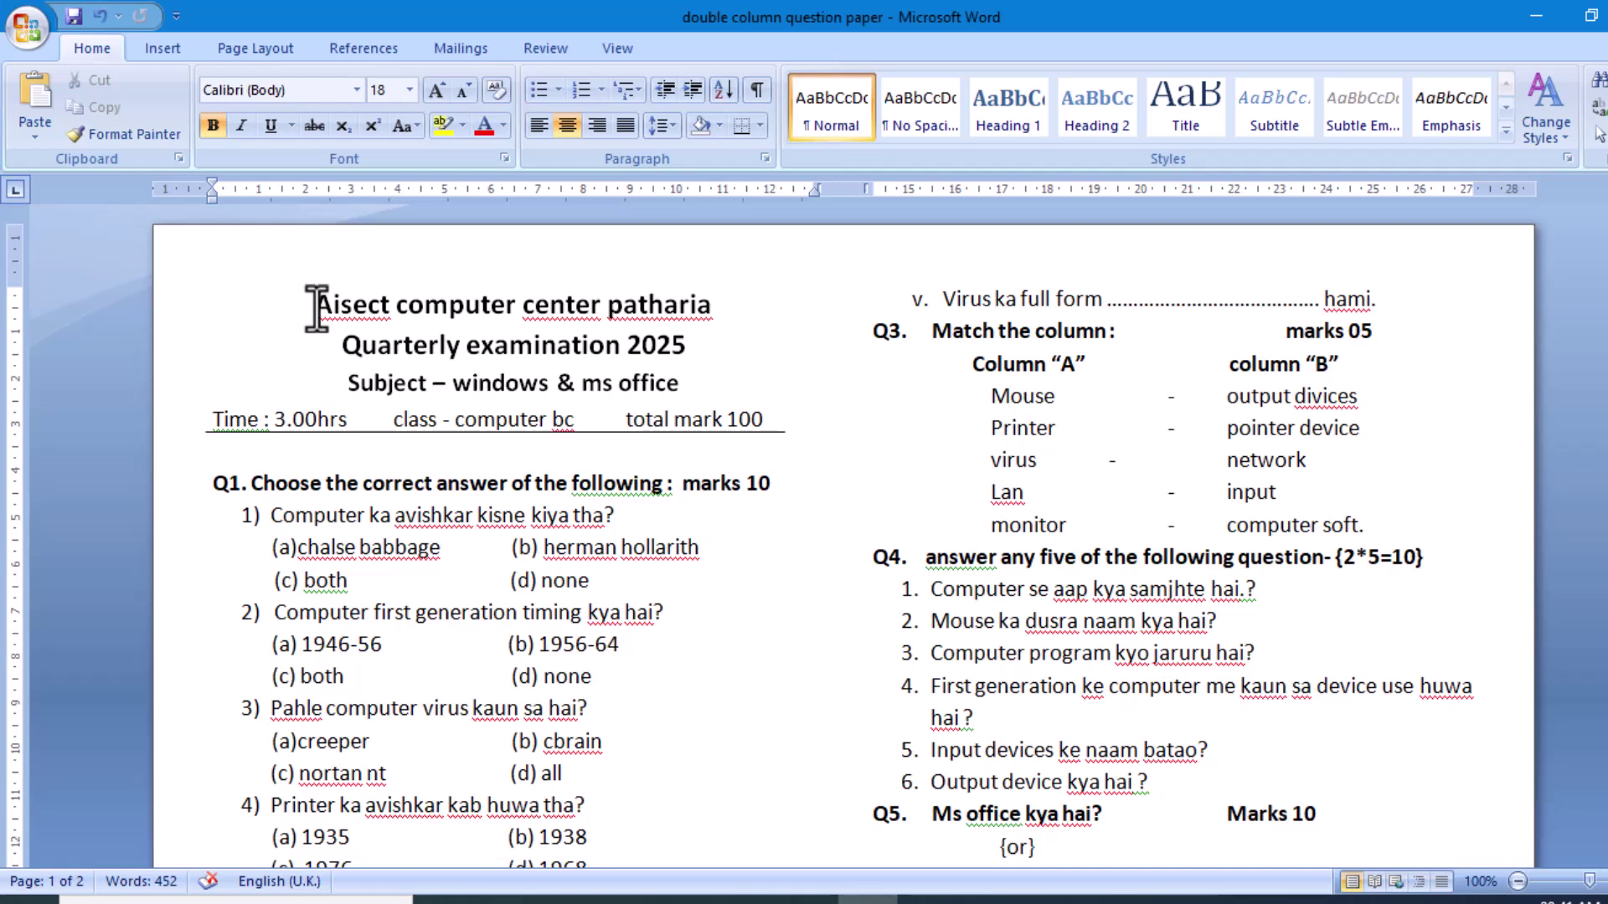
pyautogui.click(174, 55)
pyautogui.click(214, 50)
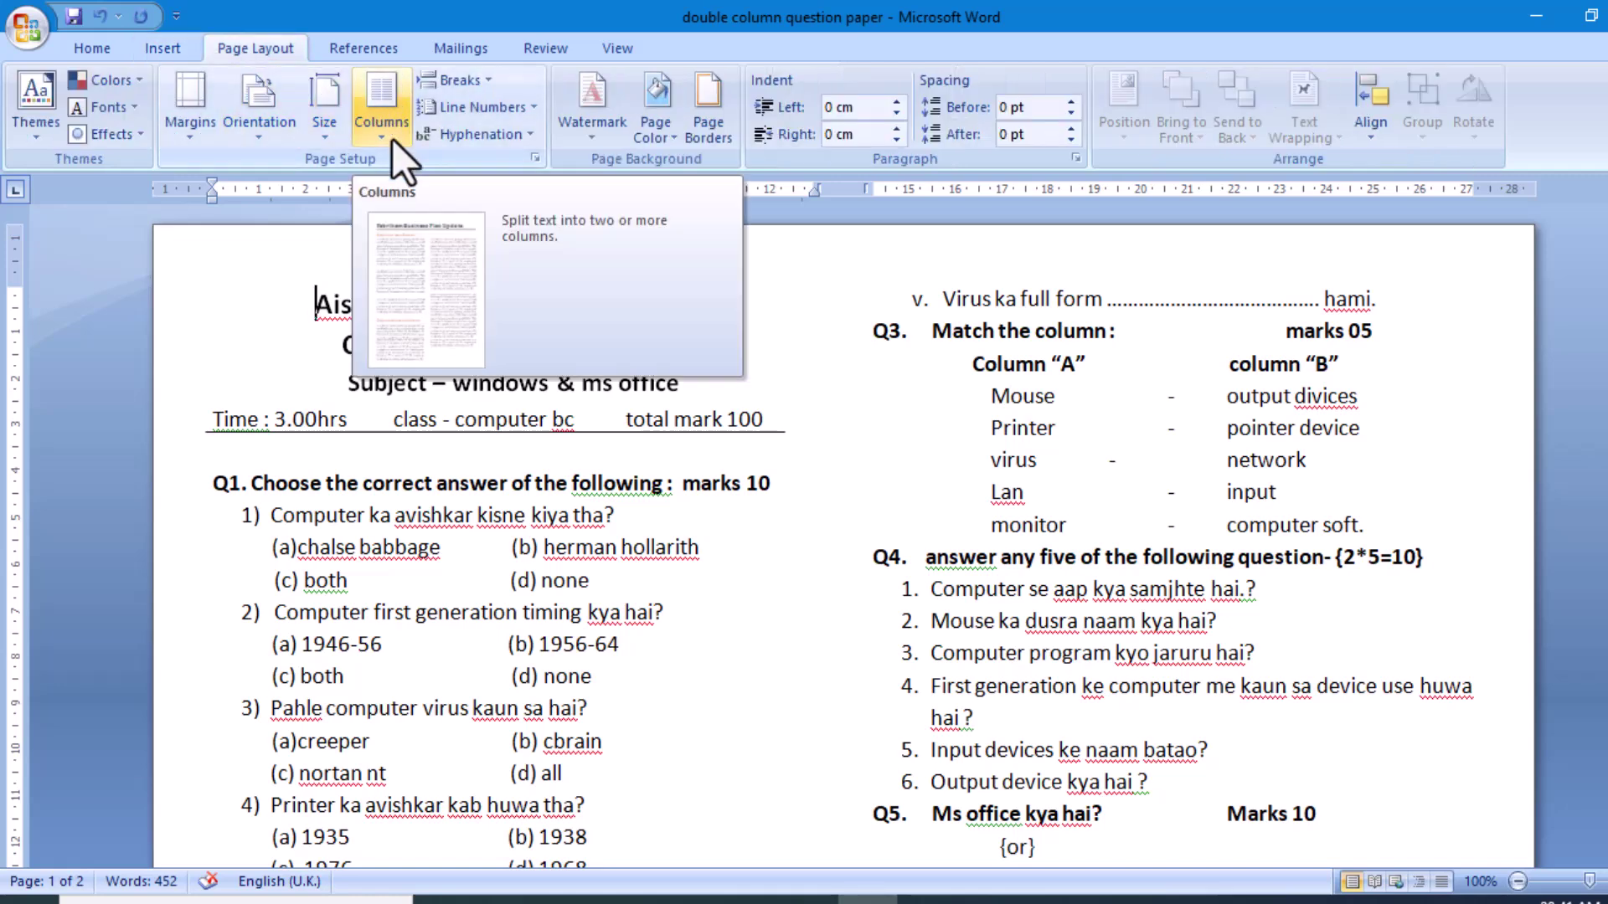
pyautogui.click(490, 78)
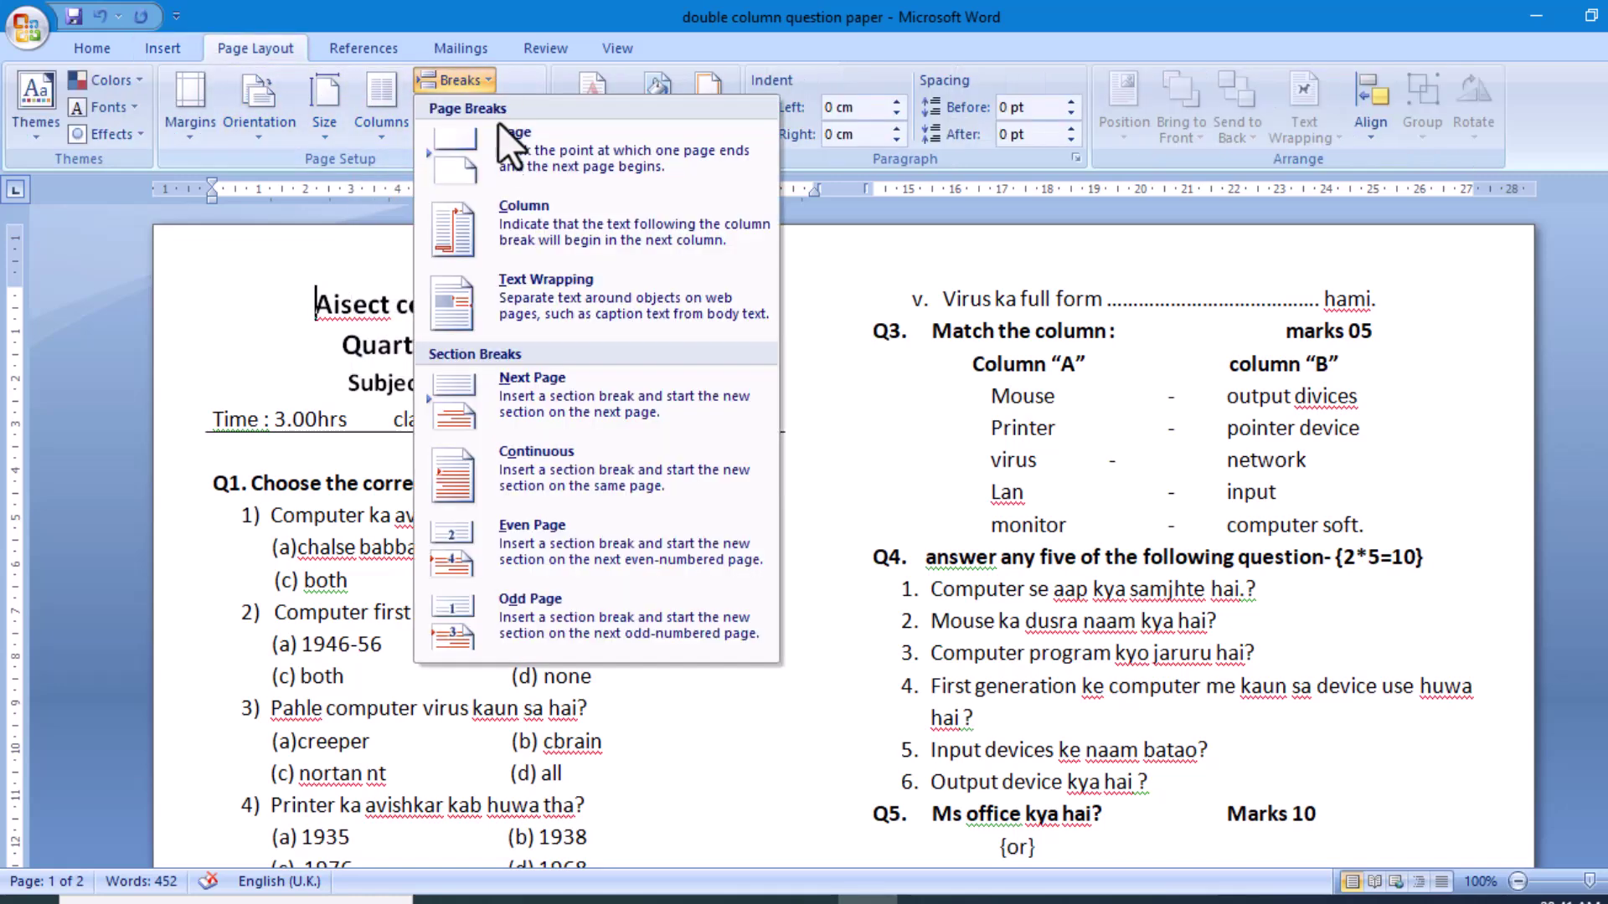
pyautogui.click(521, 216)
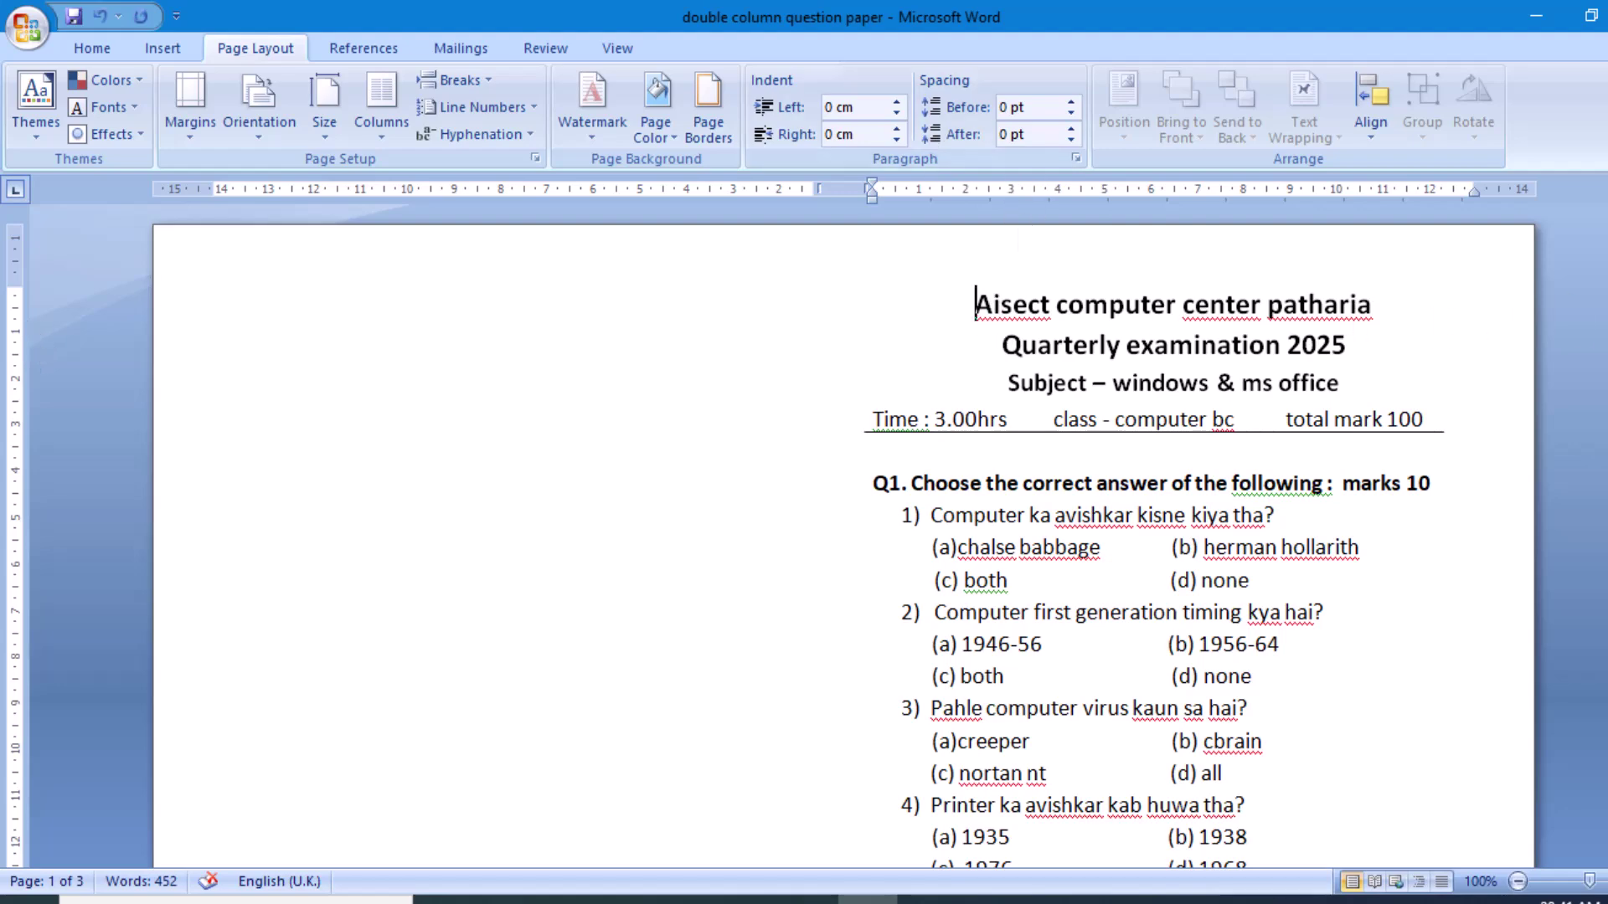
# - Move the final Q.10 and Q.11 questions from the last page into the empty left column of the first page
pyautogui.scroll(-12, 837, 536)
pyautogui.scroll(-14, 837, 536)
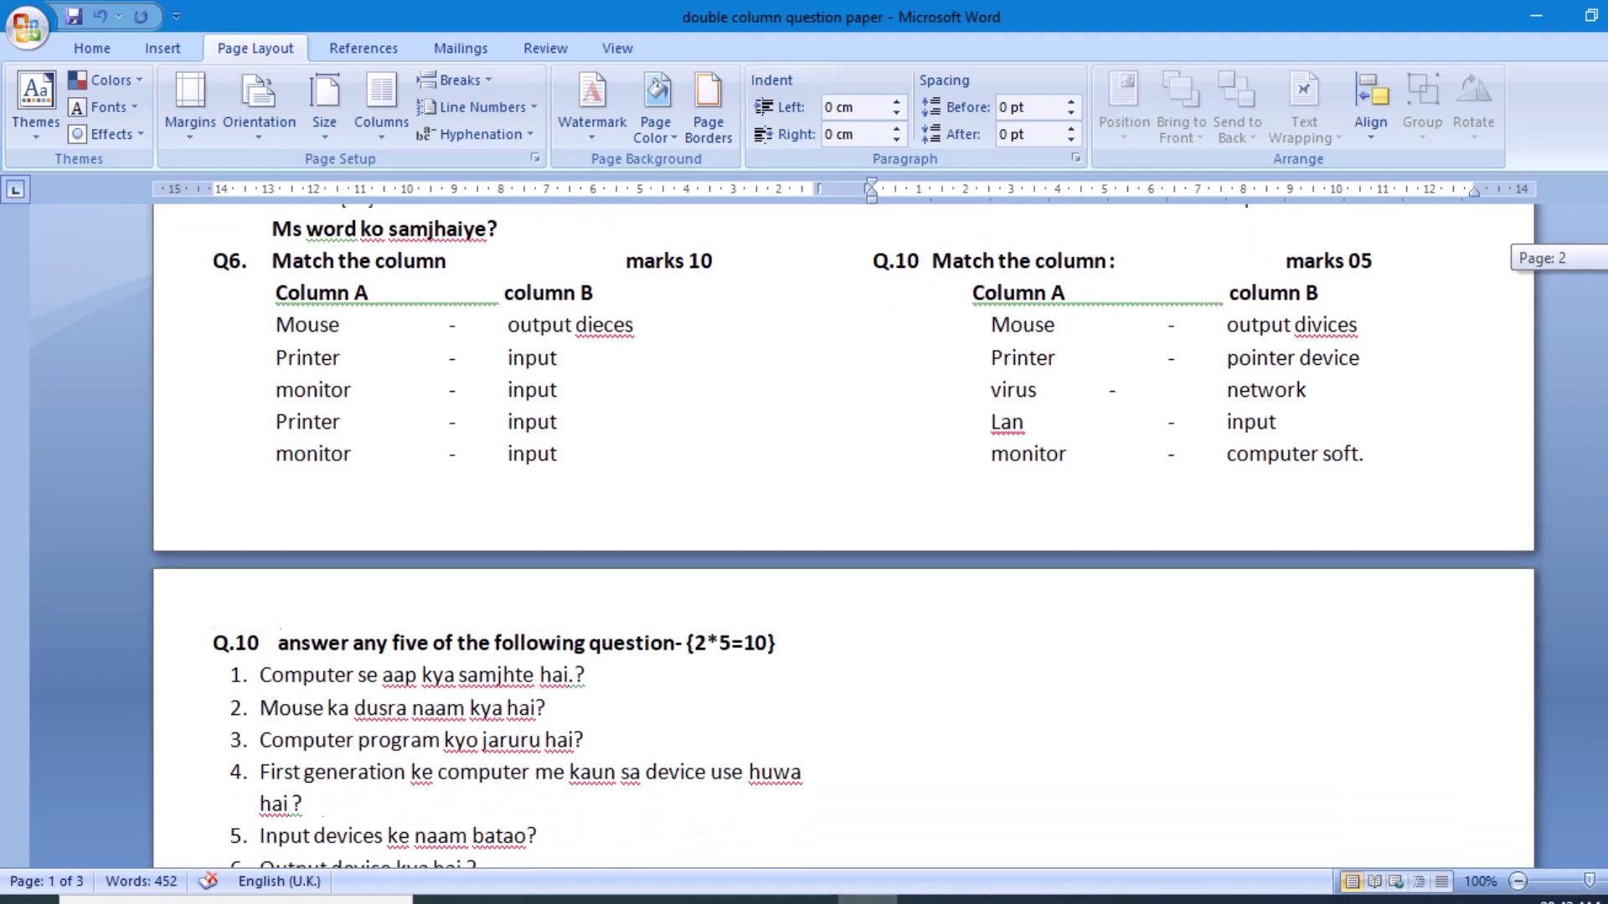
pyautogui.scroll(-2, 1489, 495)
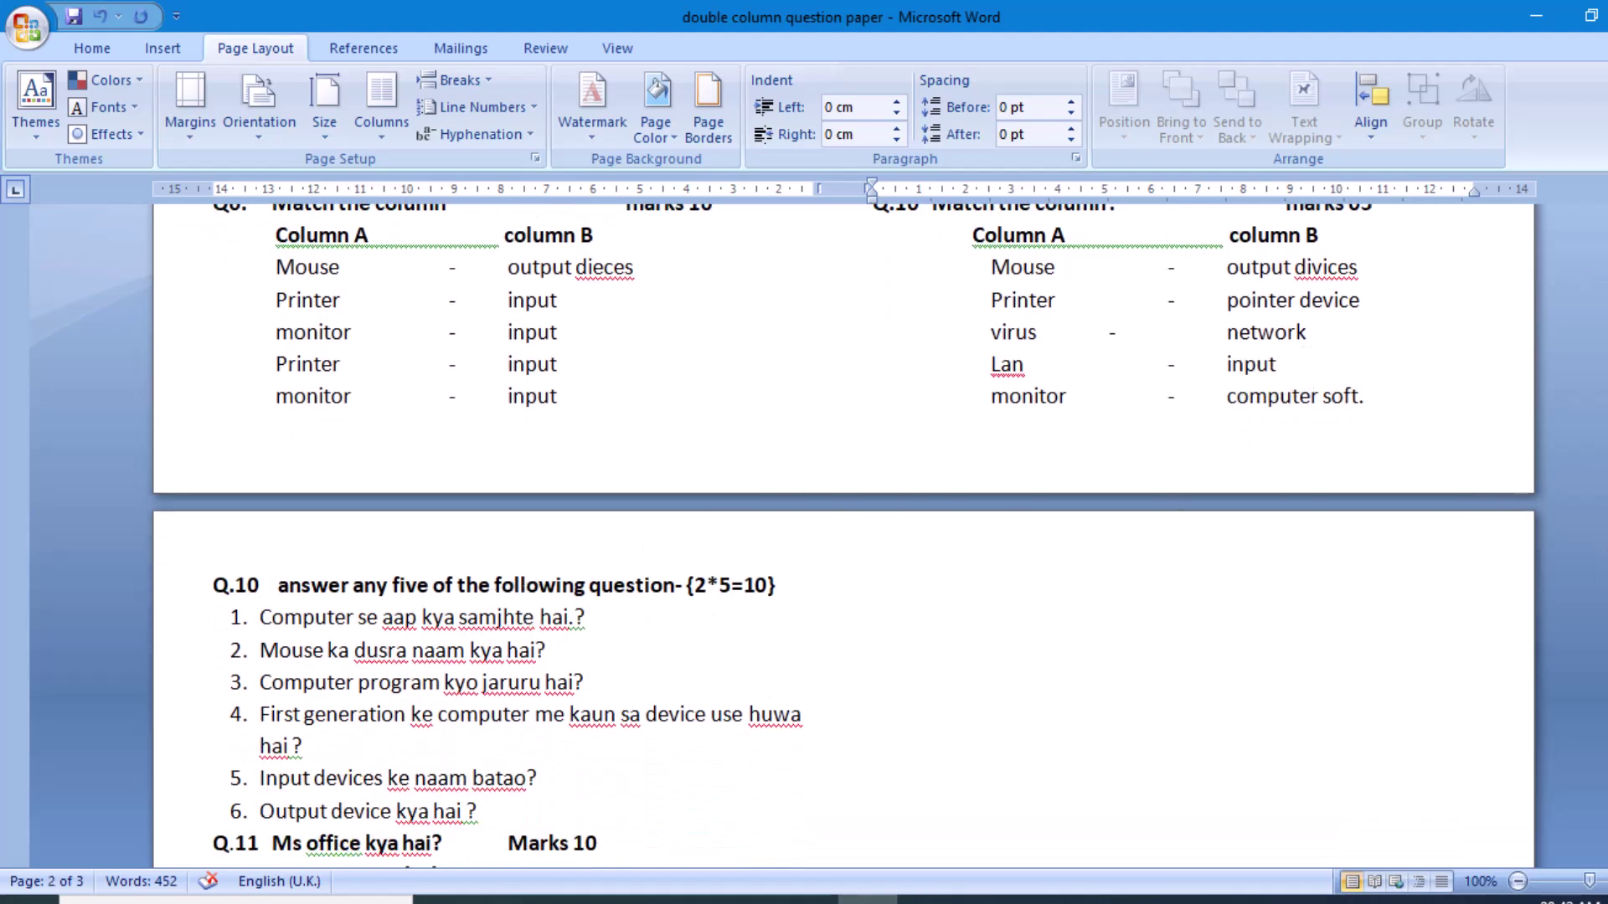
pyautogui.scroll(-9, 837, 536)
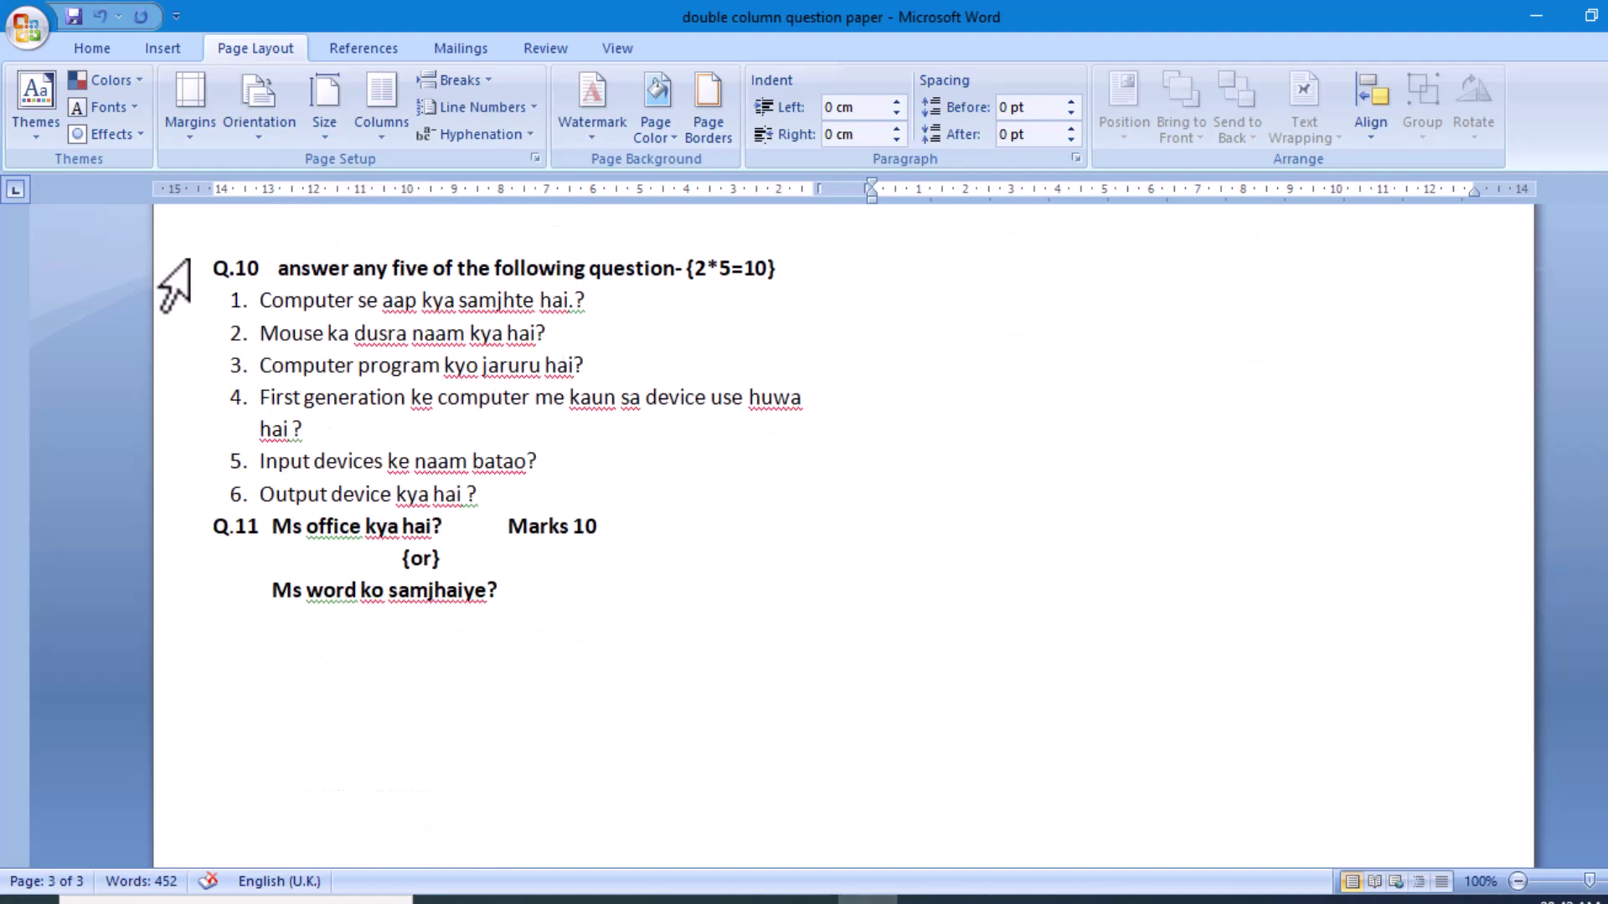
pyautogui.moveTo(211, 266); pyautogui.dragTo(646, 596)
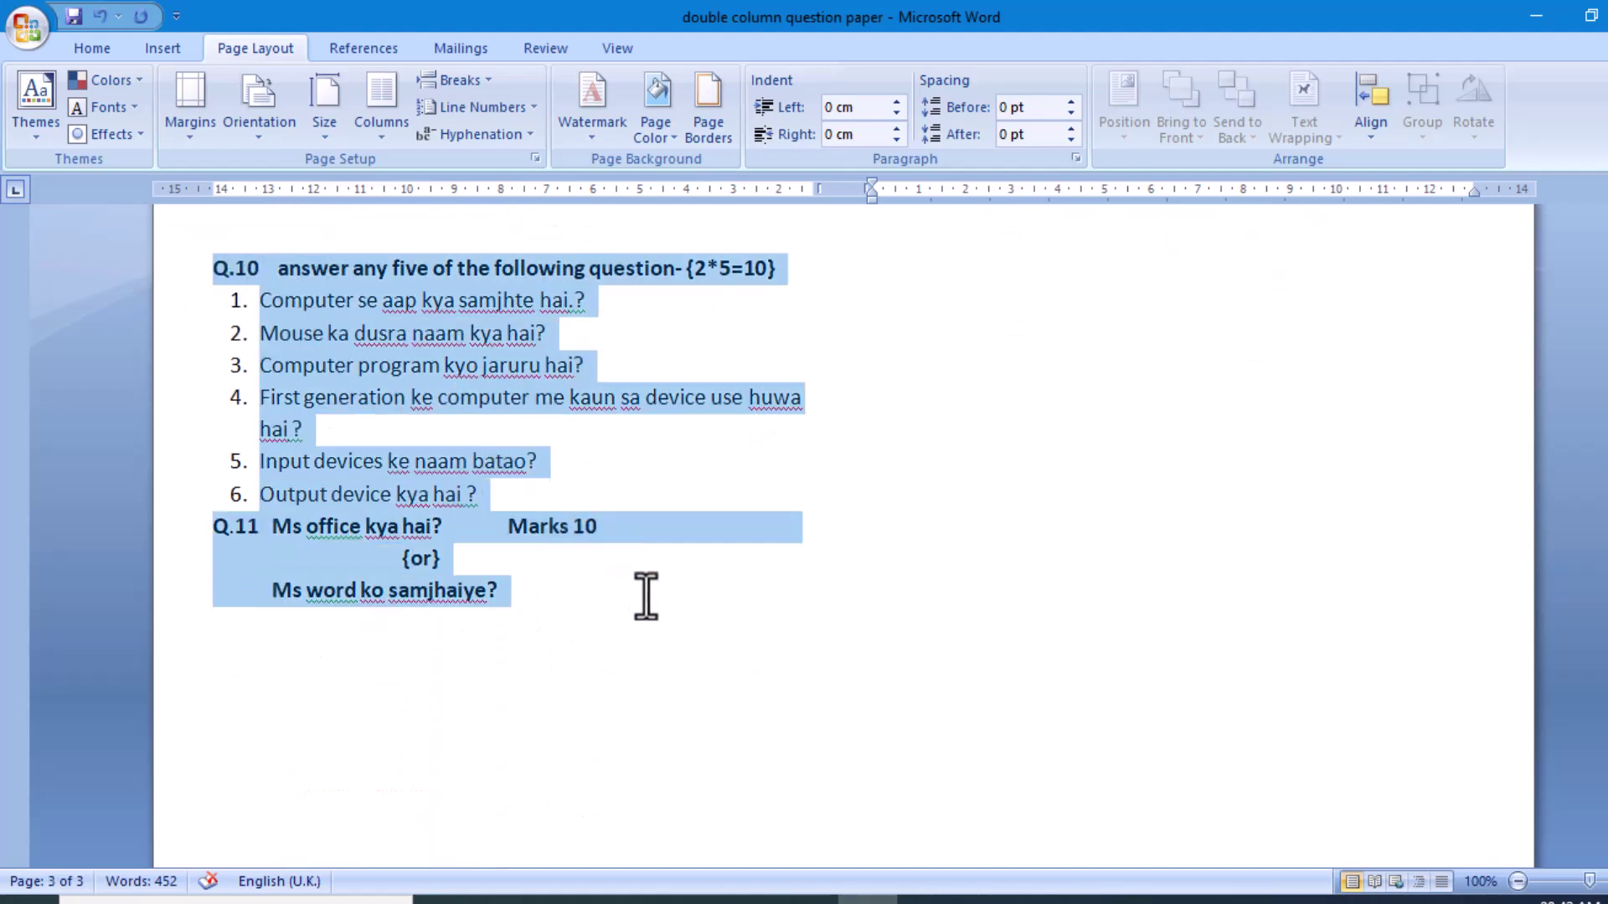
pyautogui.hotkey('ctrl', 'x')
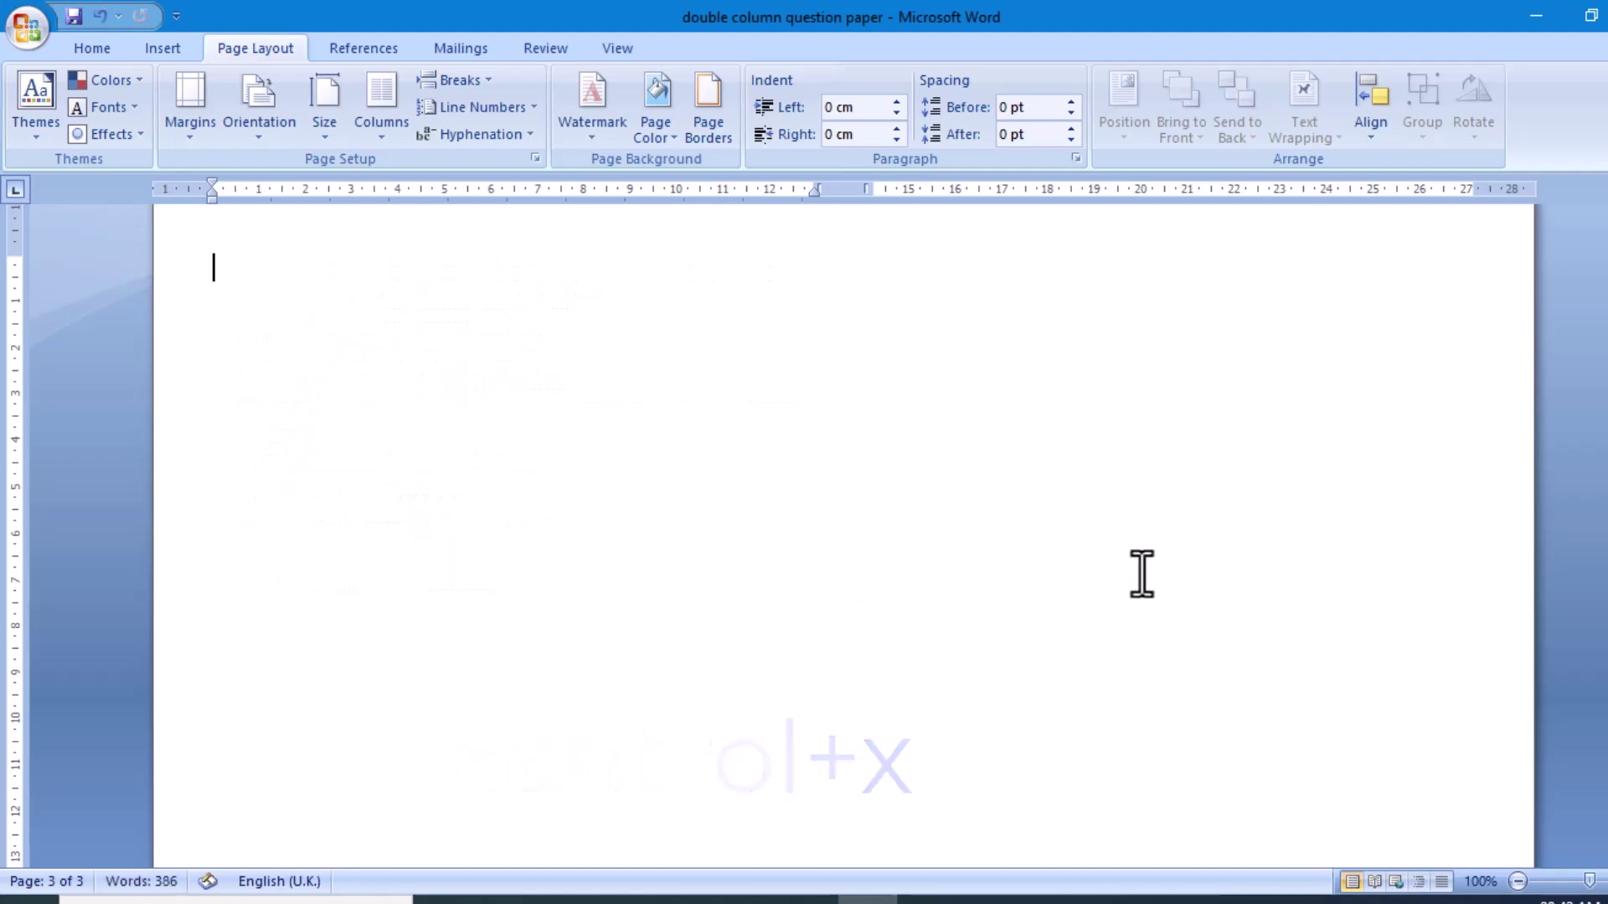
pyautogui.scroll(20, 1047, 578)
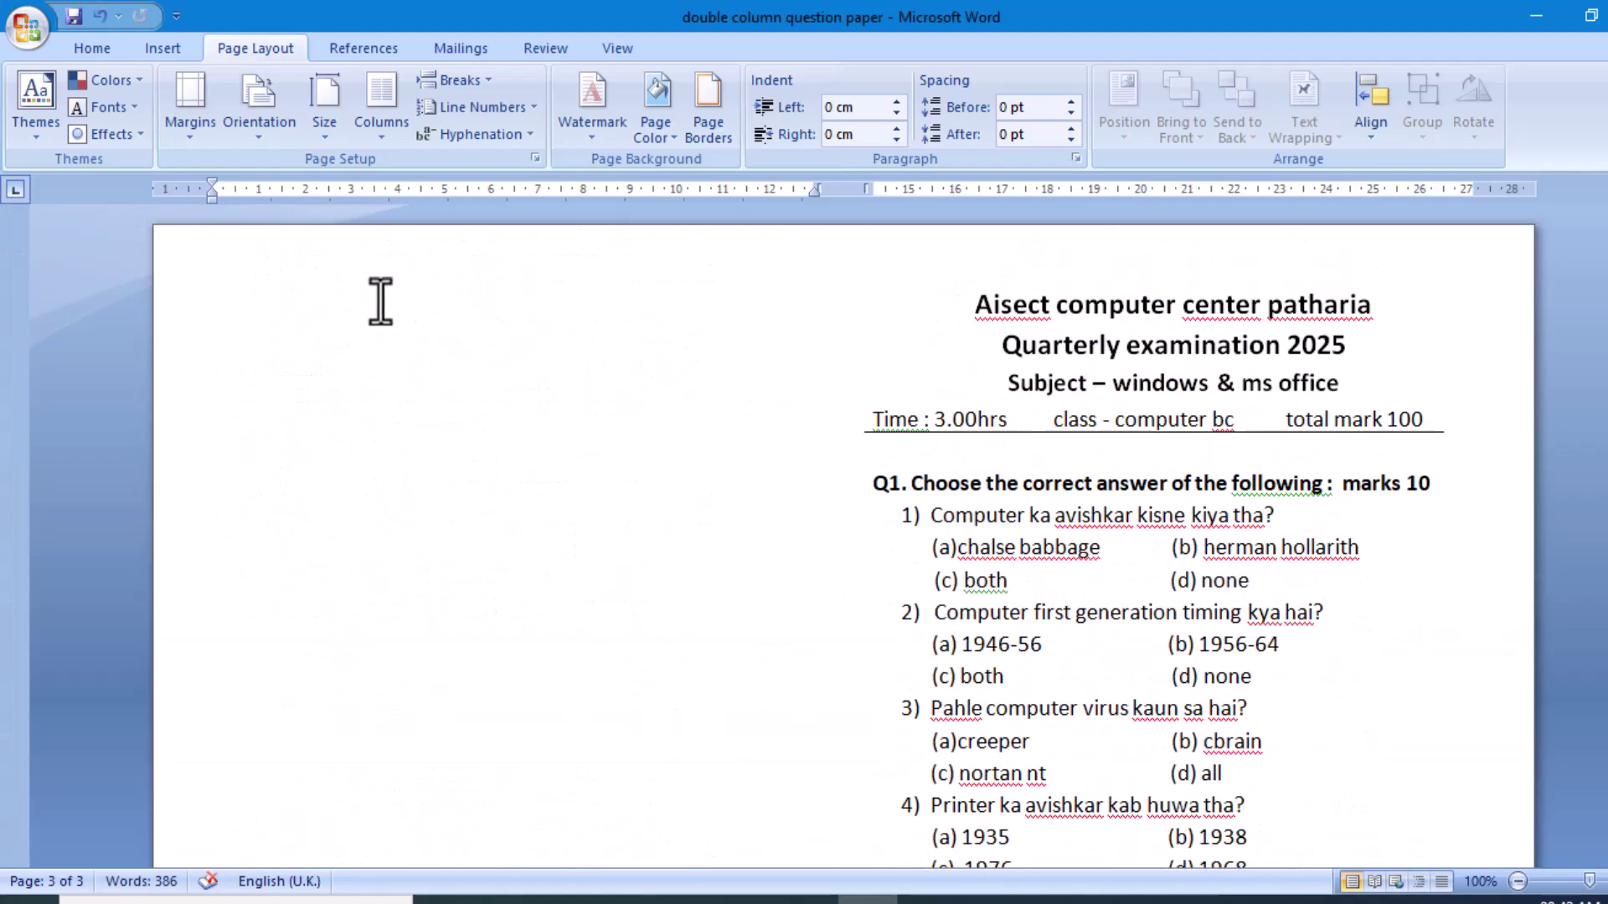
pyautogui.click(241, 321)
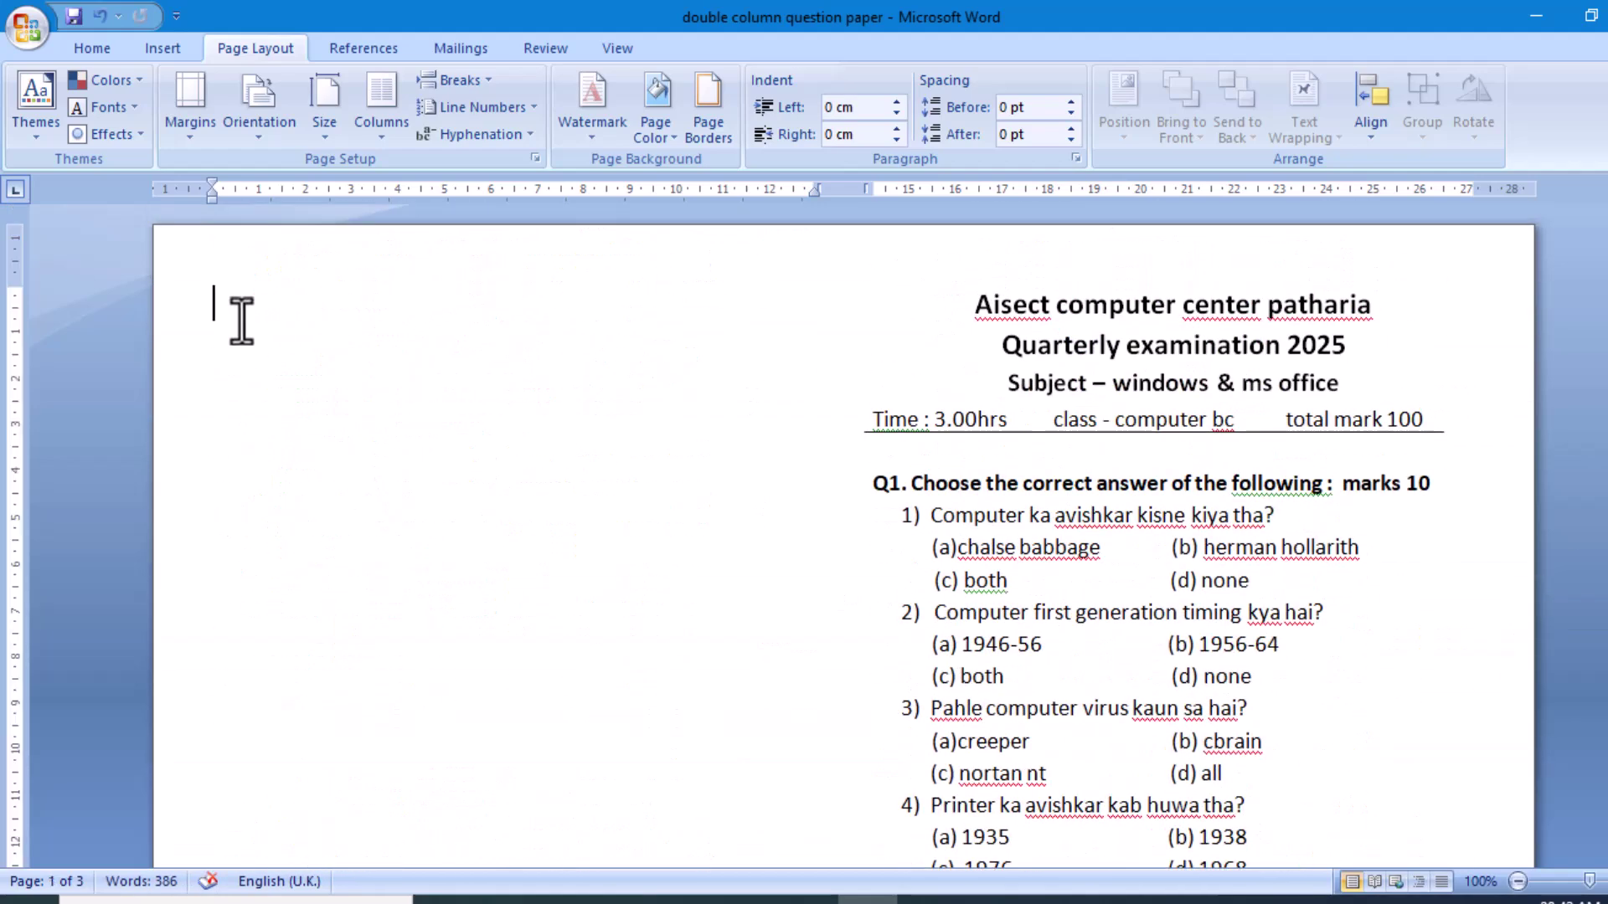
pyautogui.hotkey('ctrl', 'v')
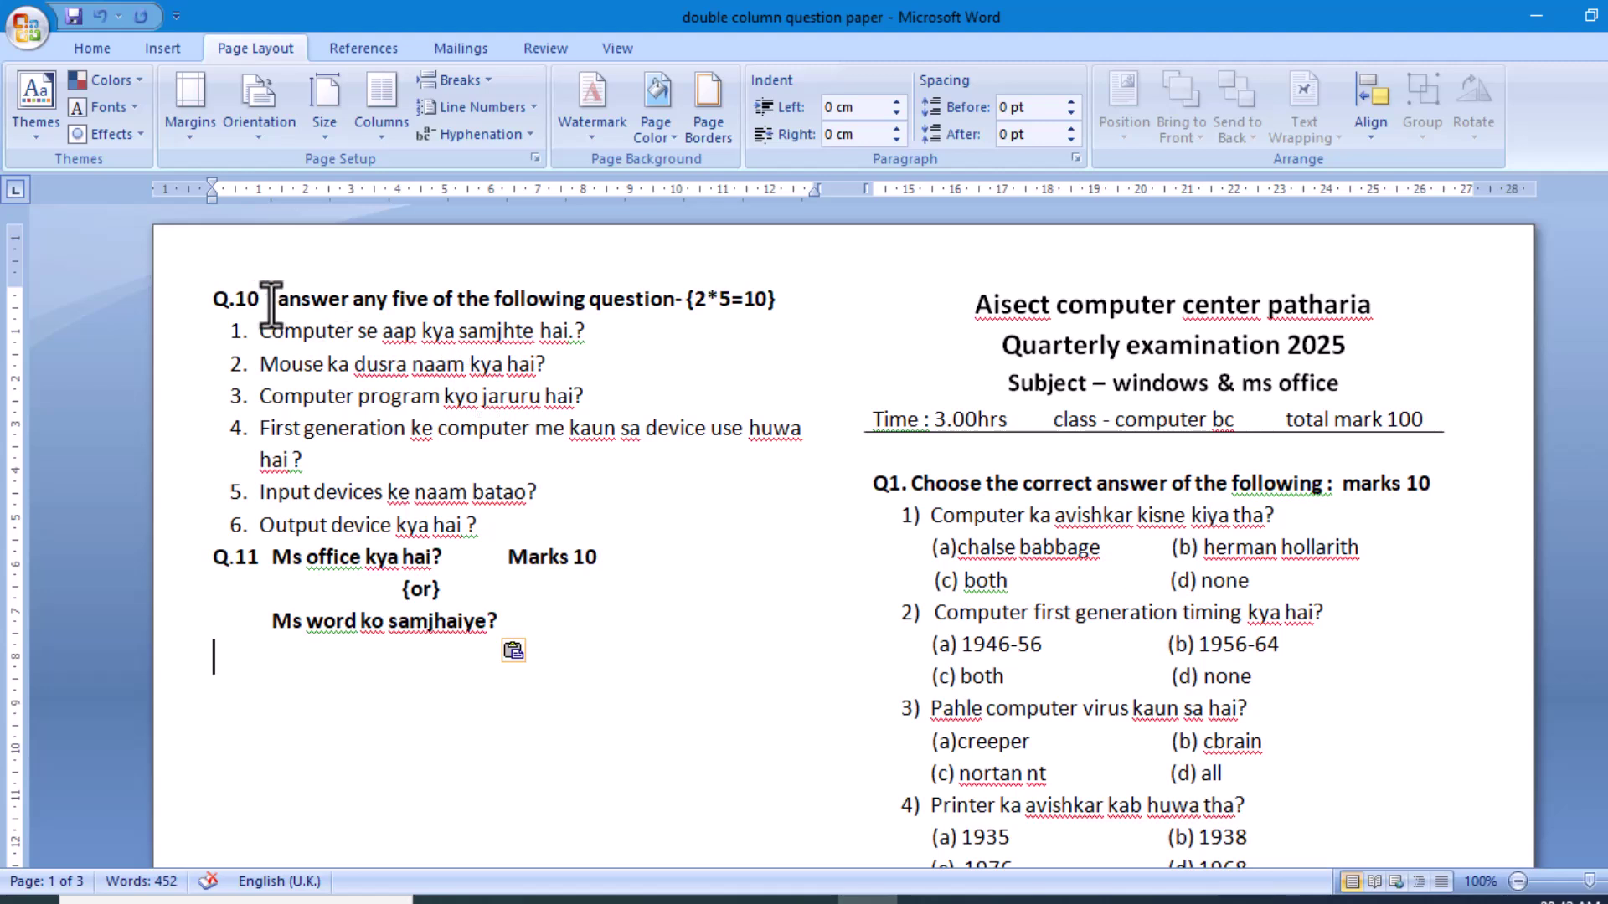
# - Renumber the two moved questions in the first page's left column as Q.11 and Q.12
pyautogui.scroll(-4, 1419, 411)
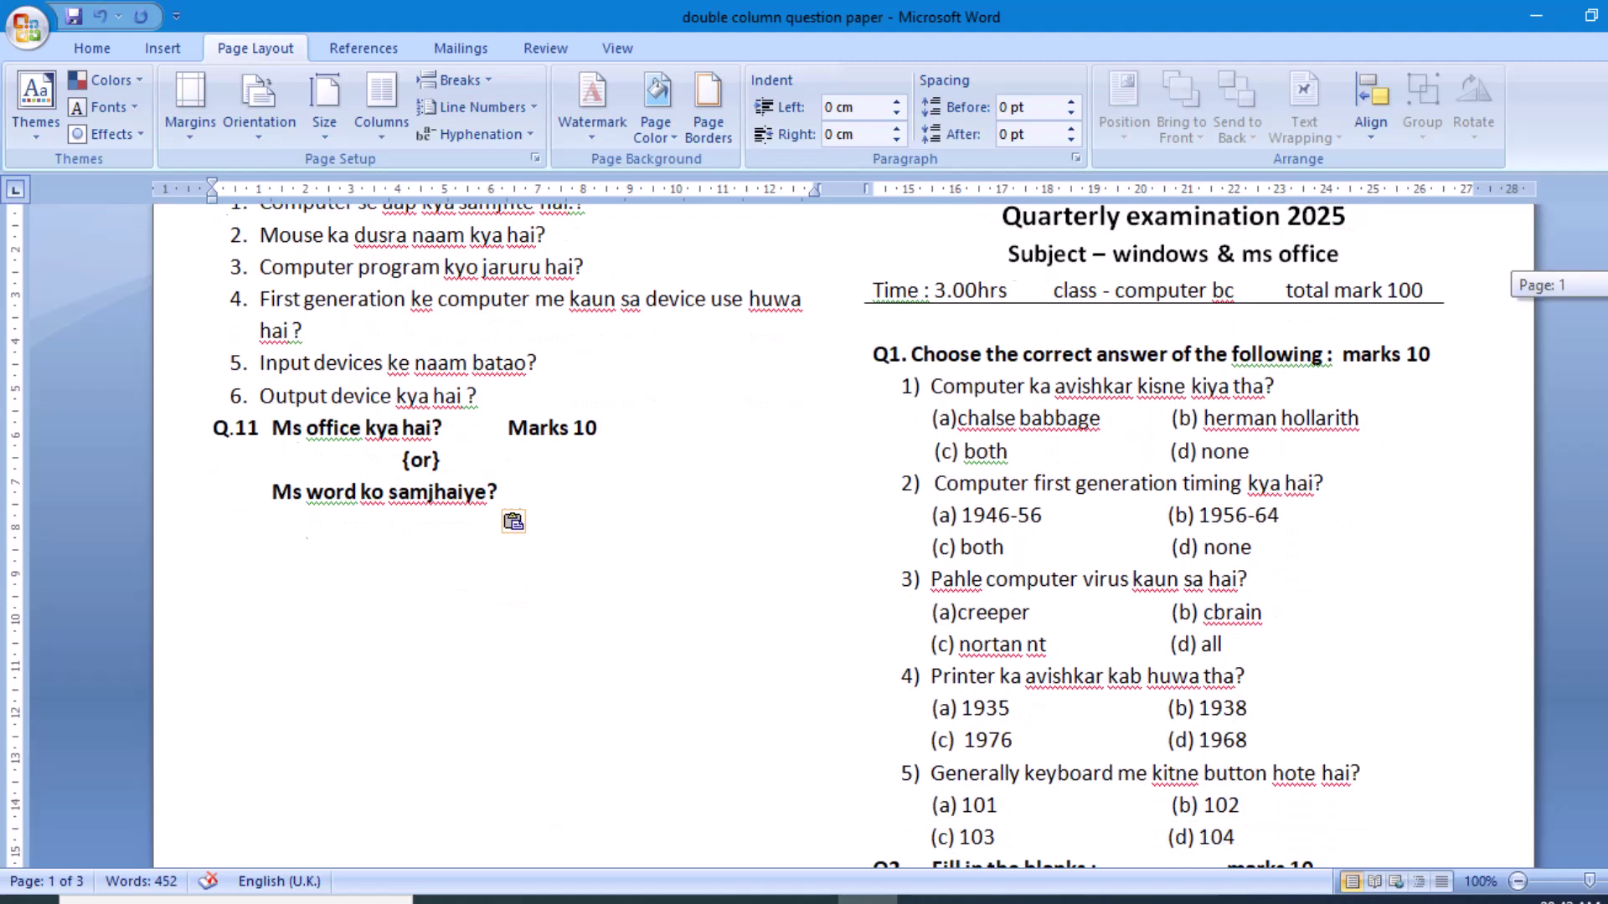
pyautogui.scroll(4, 1420, 410)
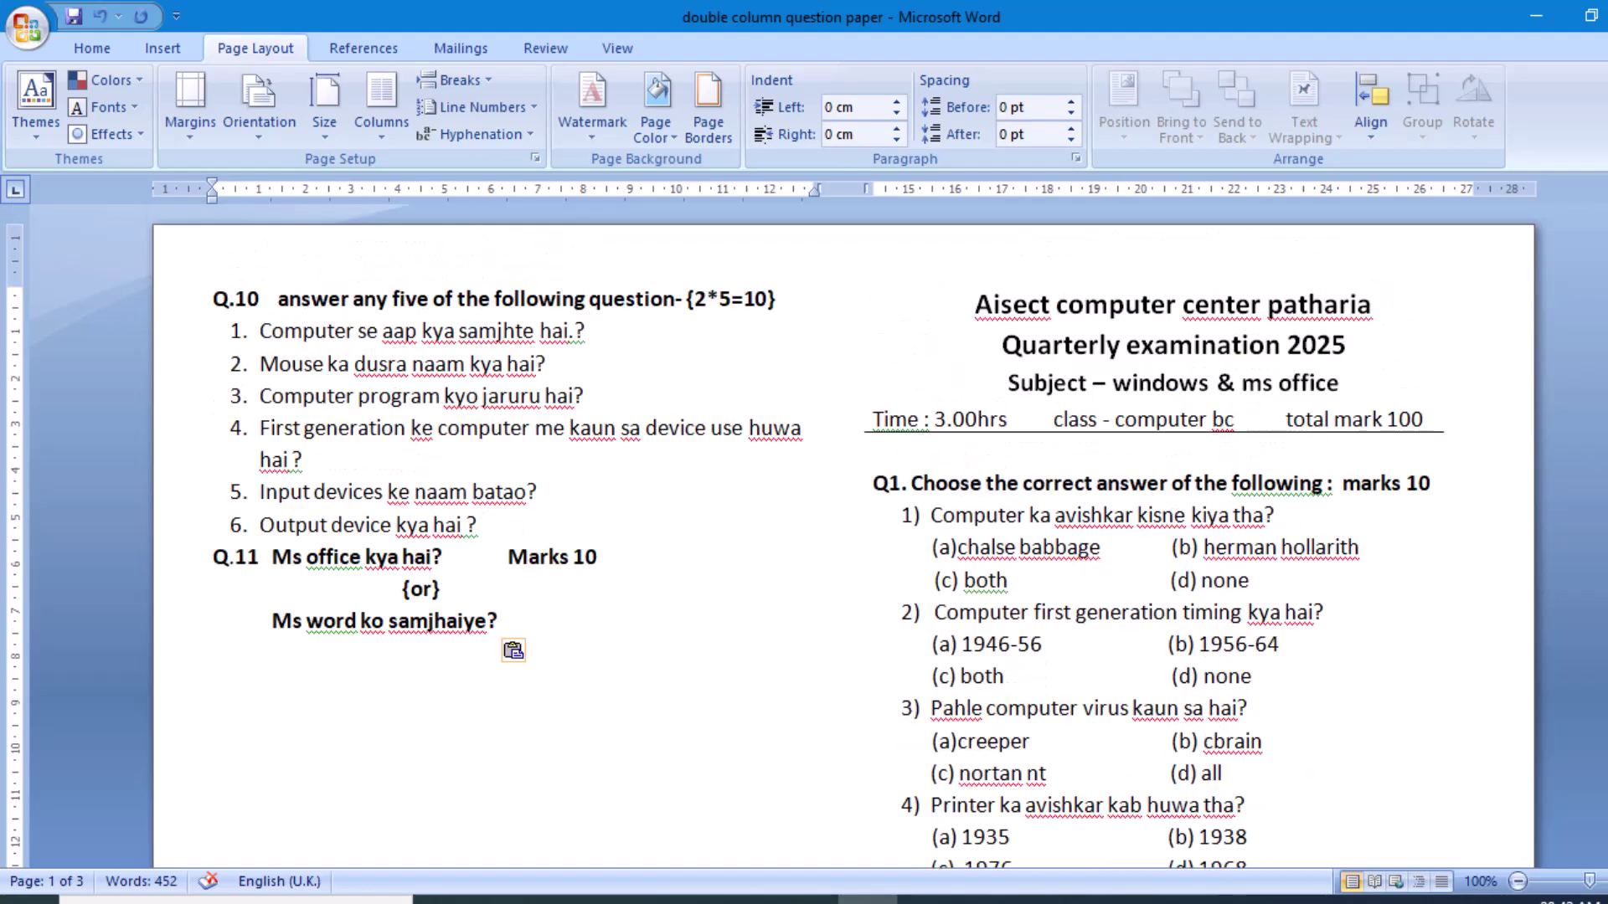
pyautogui.scroll(-20, 843, 536)
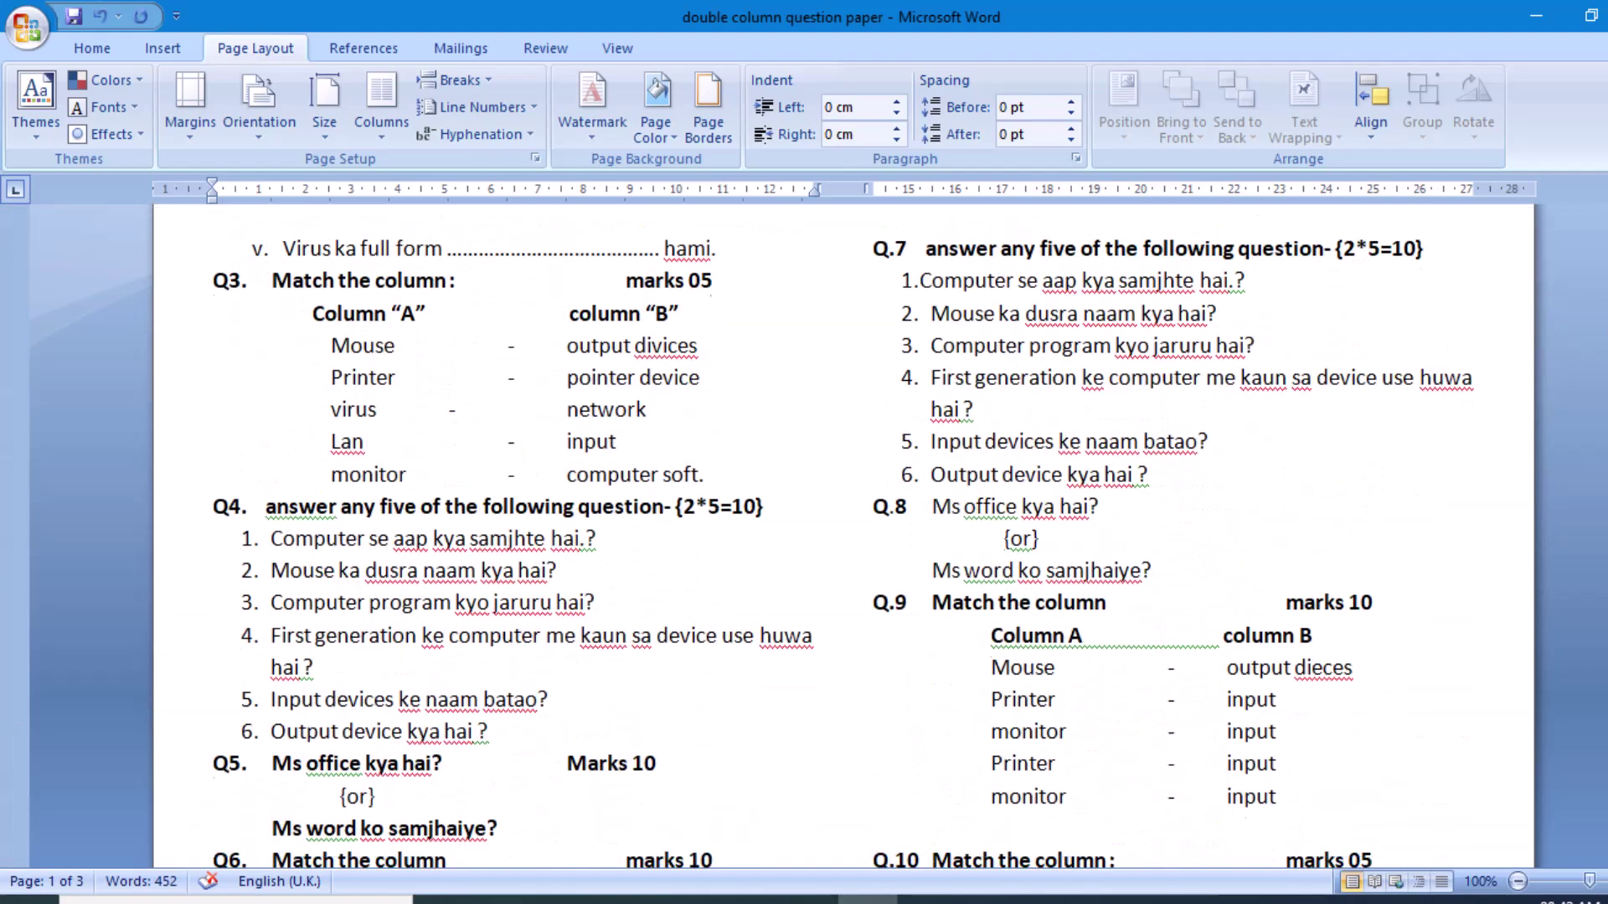
pyautogui.scroll(-7, 842, 536)
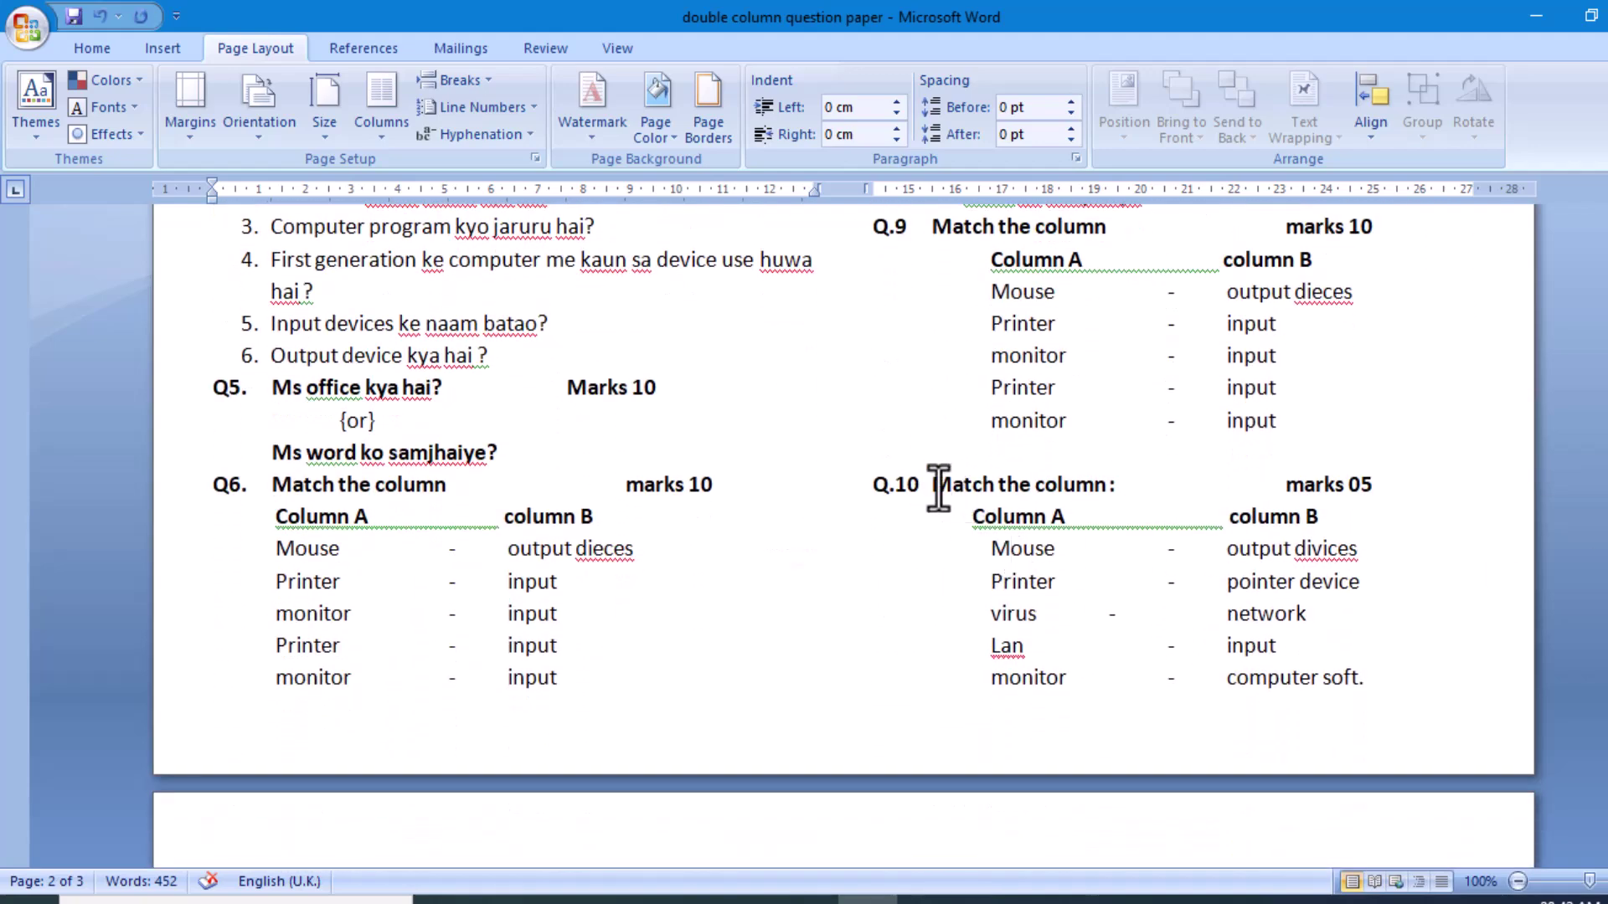
pyautogui.scroll(2, 946, 490)
pyautogui.scroll(15, 842, 536)
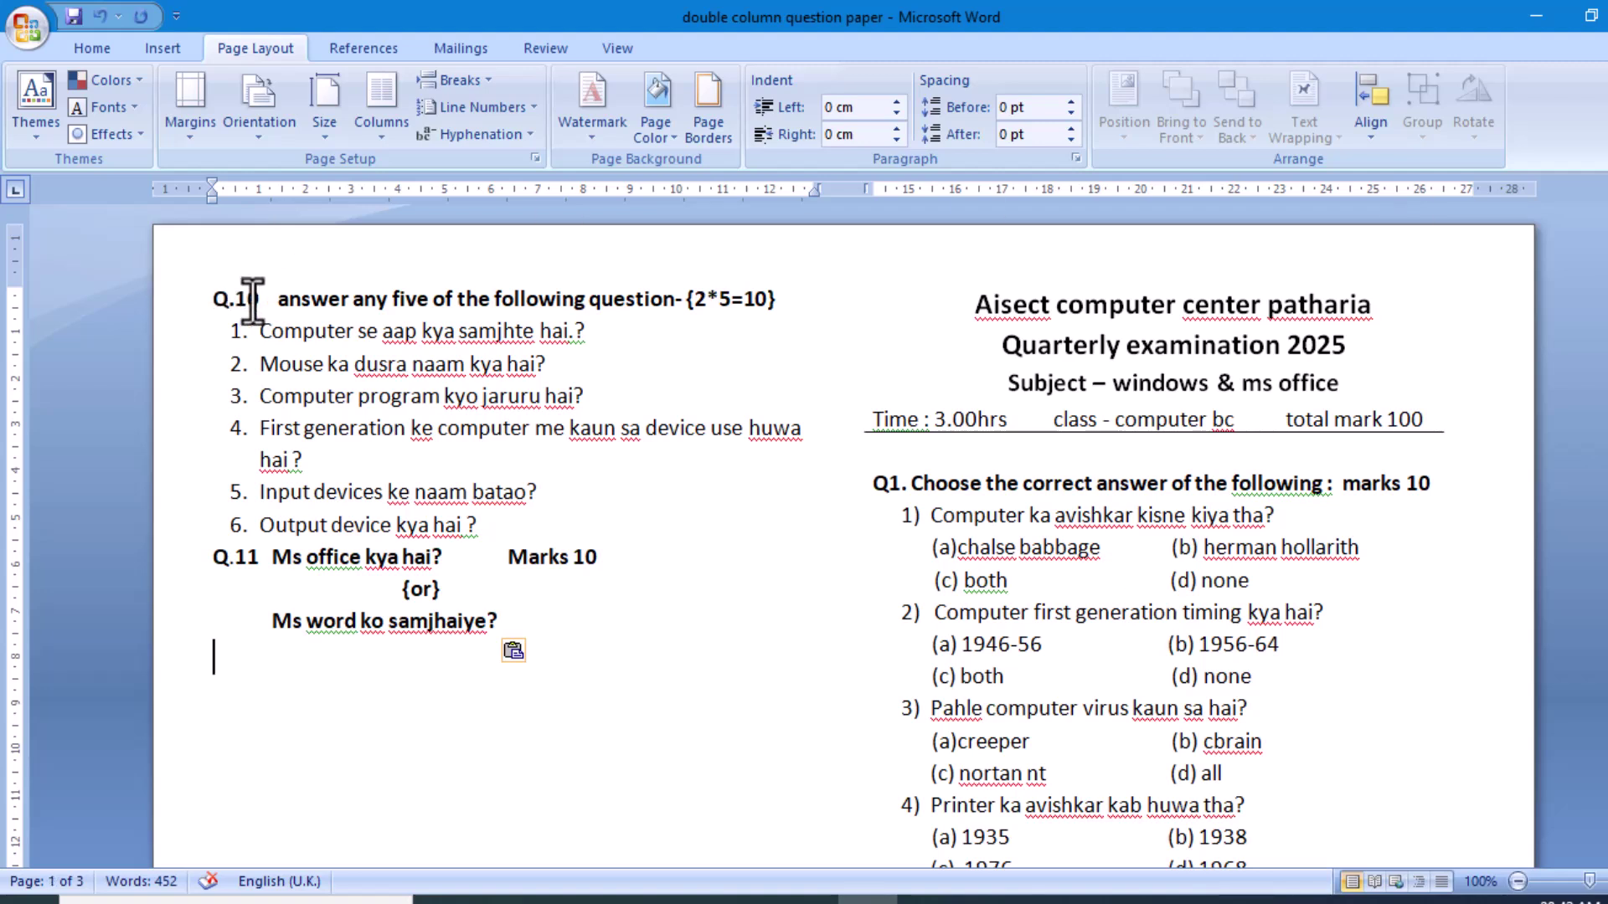
pyautogui.click(253, 299)
pyautogui.press('BackSpace')
pyautogui.write('1')
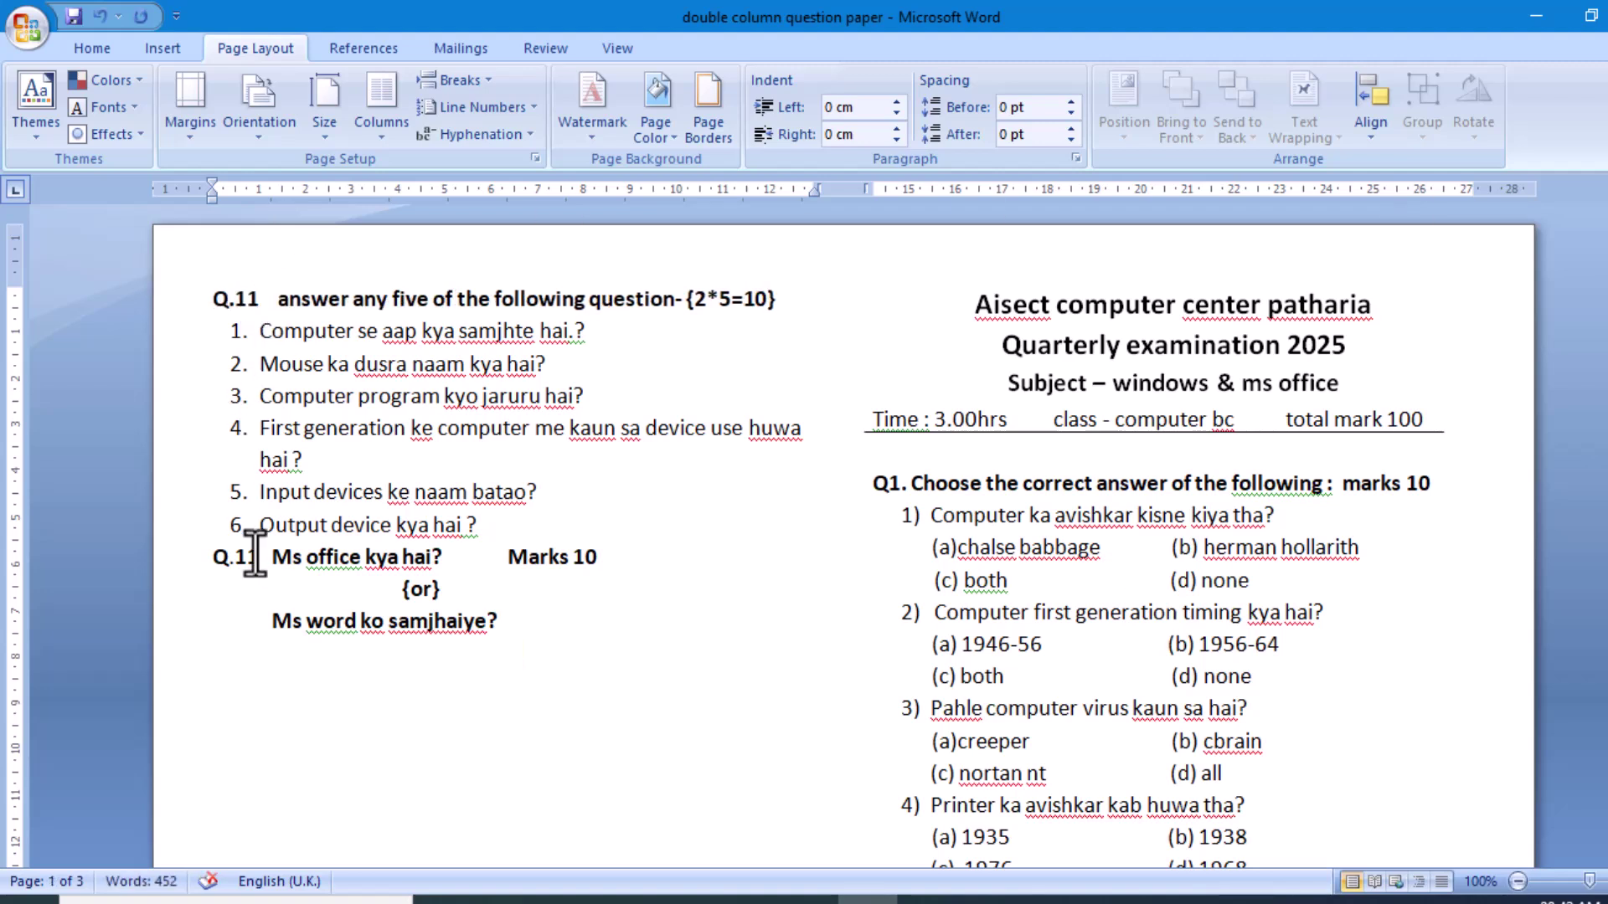
pyautogui.click(253, 557)
pyautogui.press('BackSpace')
pyautogui.write('2')
pyautogui.click(287, 649)
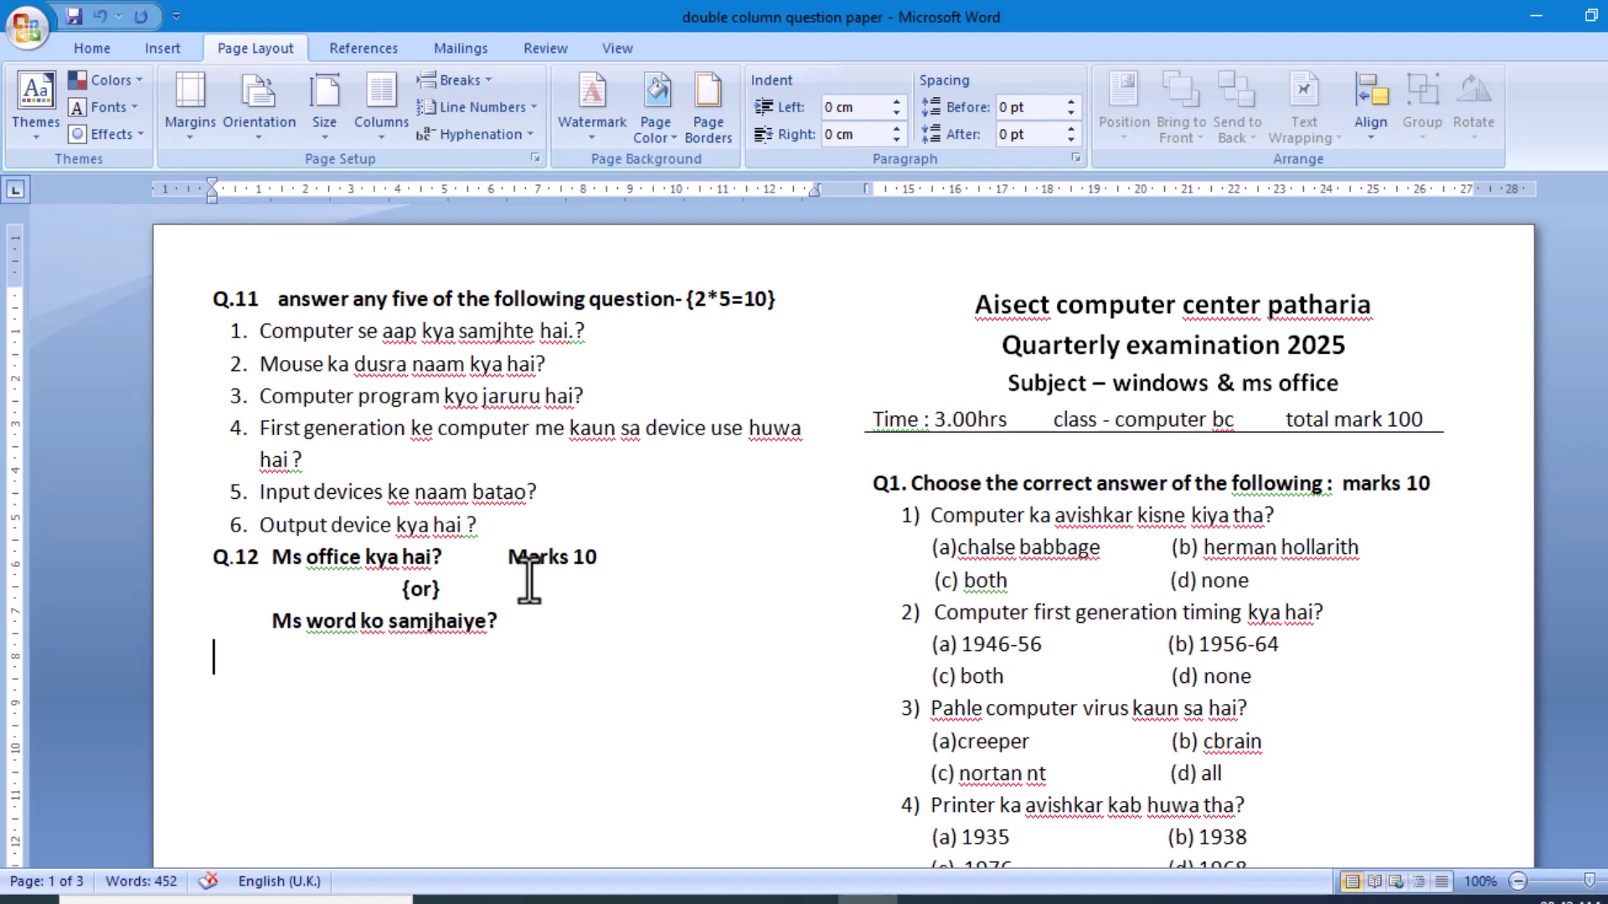
# - Draw a text box about 1.24 cm wide and 0.5 cm high below the first page's right column and label it P1
pyautogui.click(147, 52)
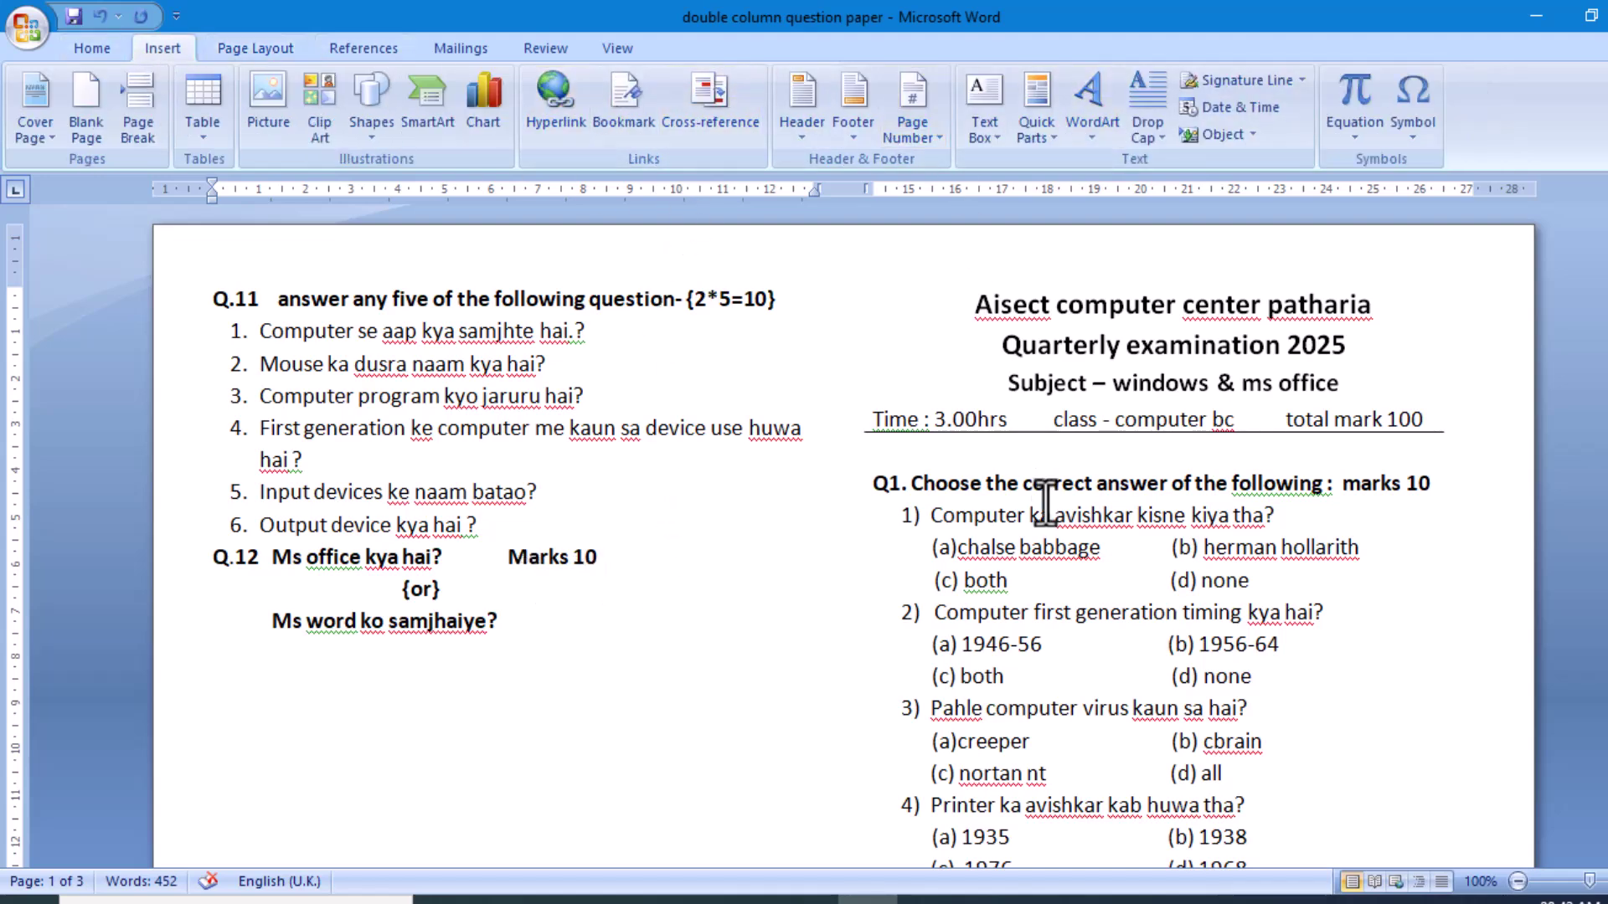
pyautogui.click(988, 121)
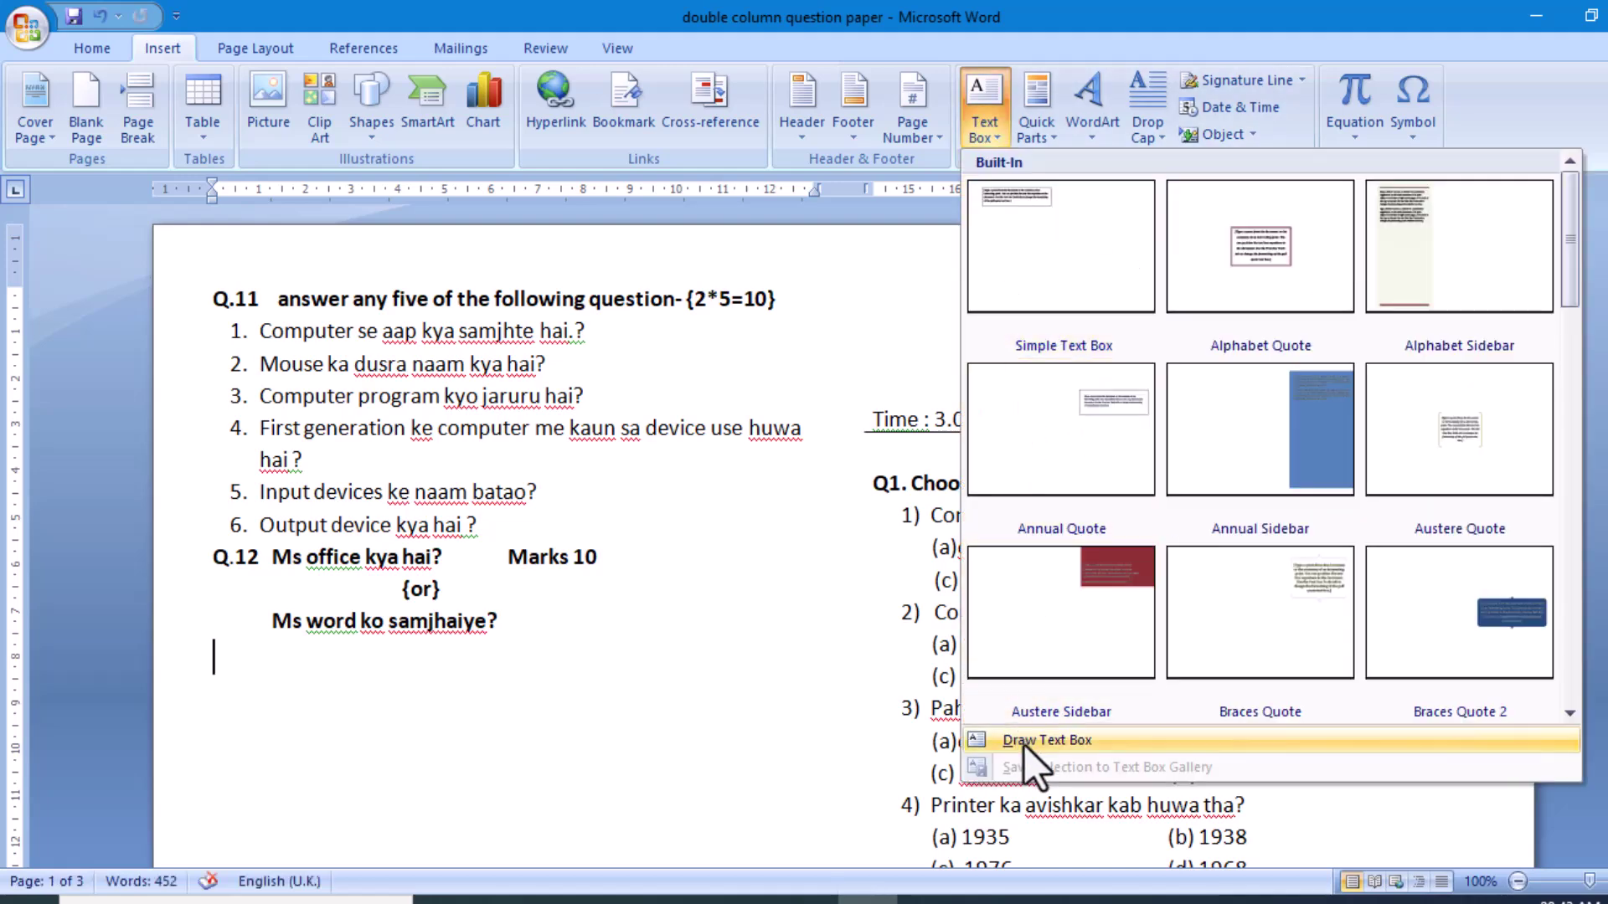
pyautogui.click(1024, 742)
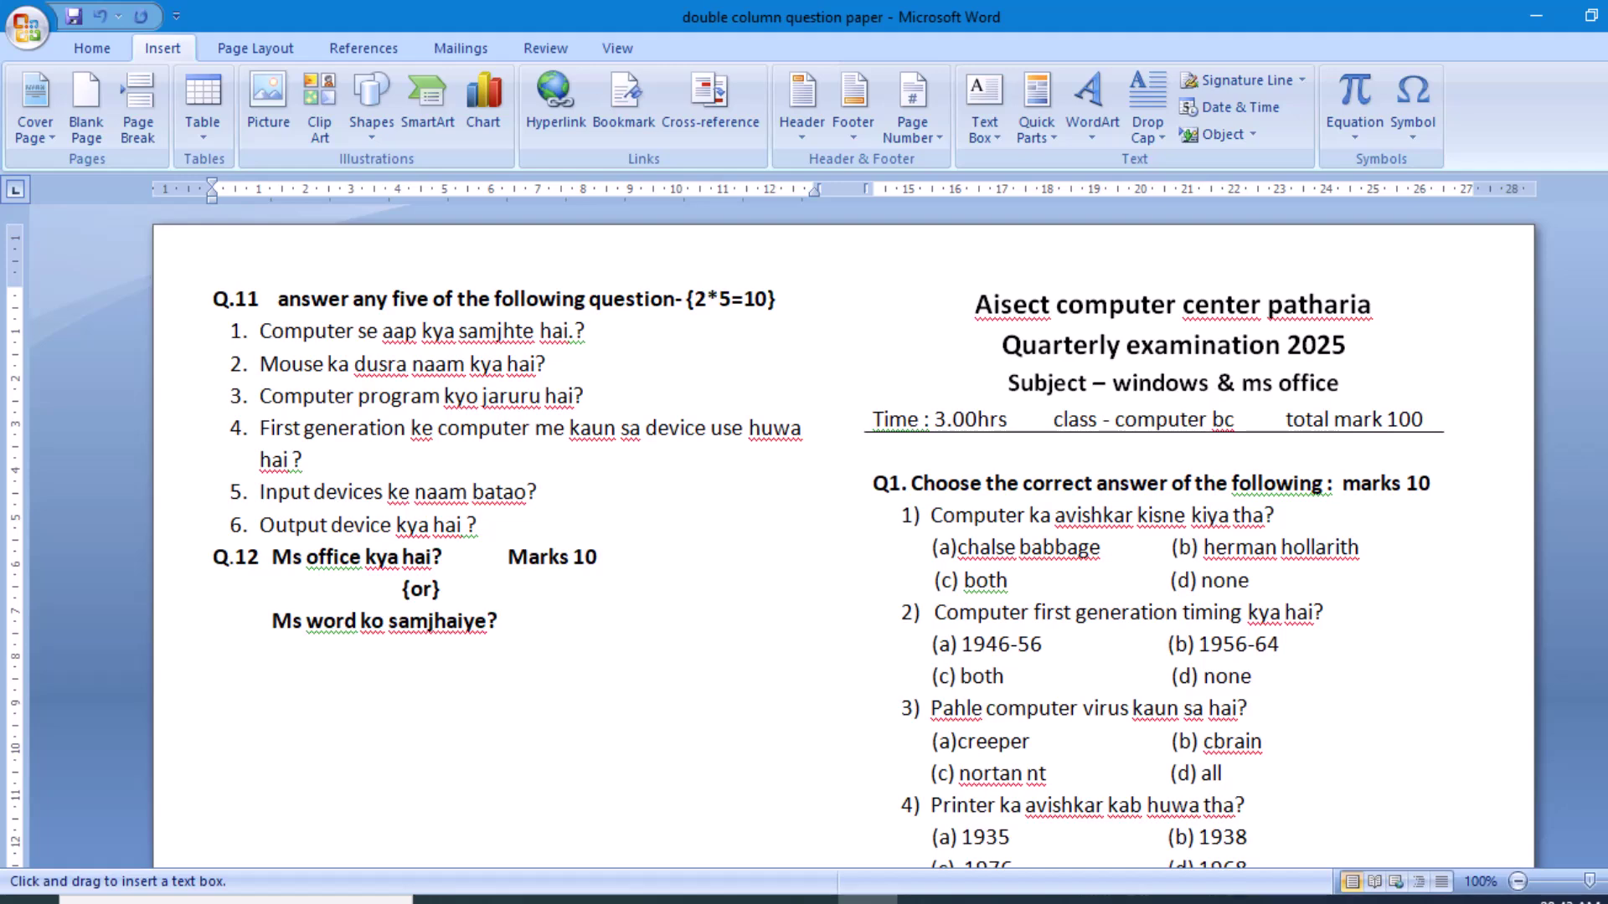
pyautogui.scroll(-10, 838, 536)
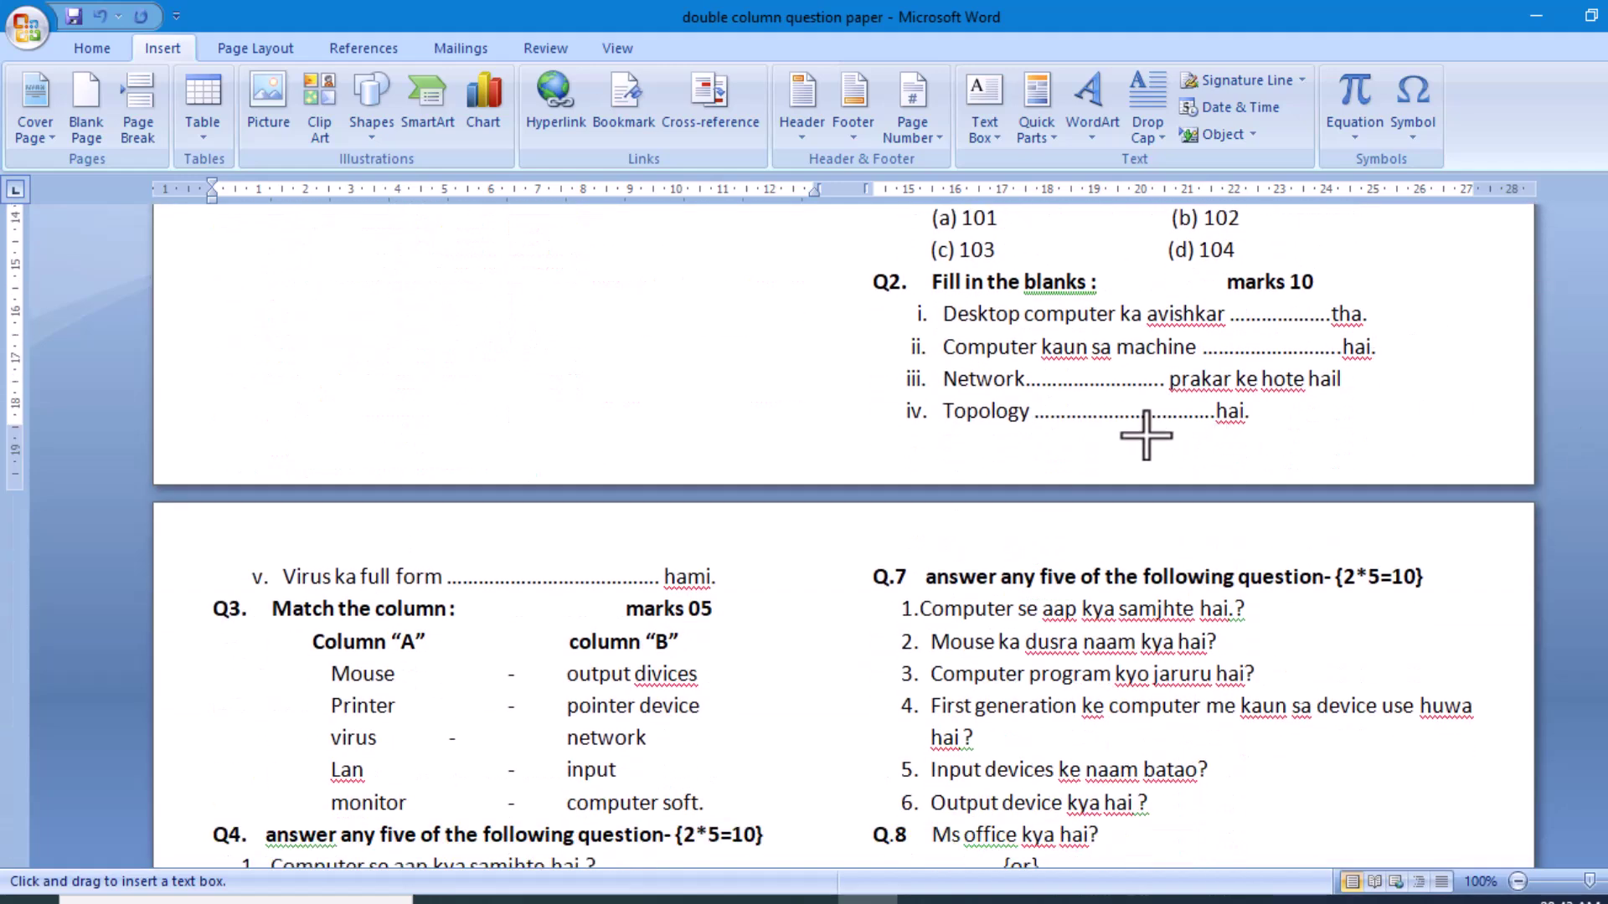
pyautogui.moveTo(1078, 431); pyautogui.dragTo(1138, 458)
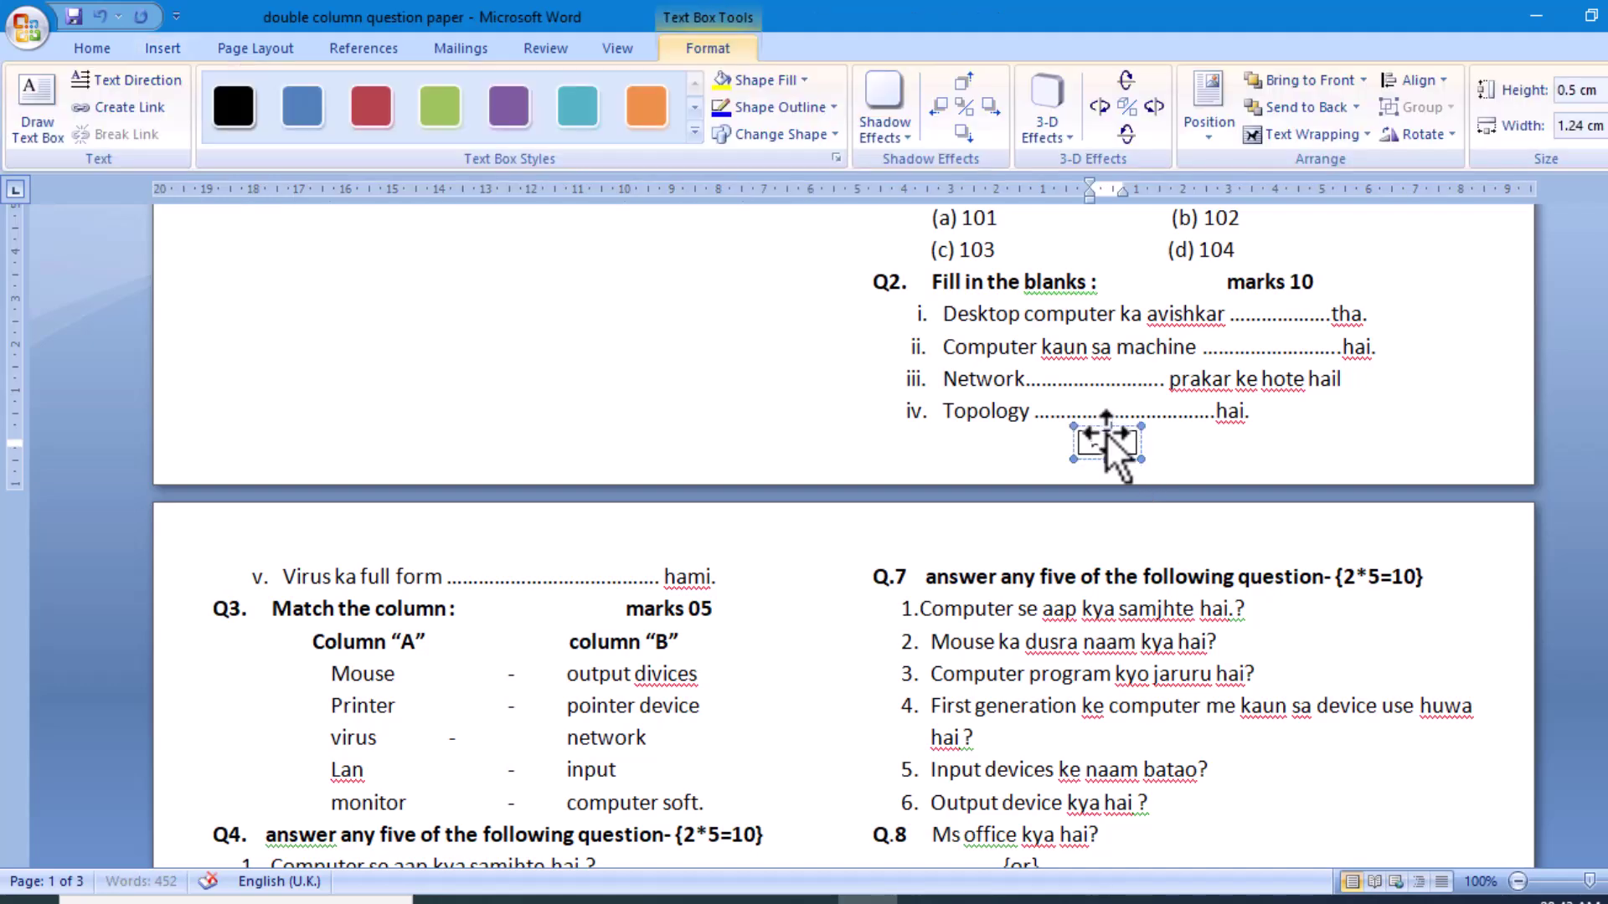
pyautogui.write('P1')
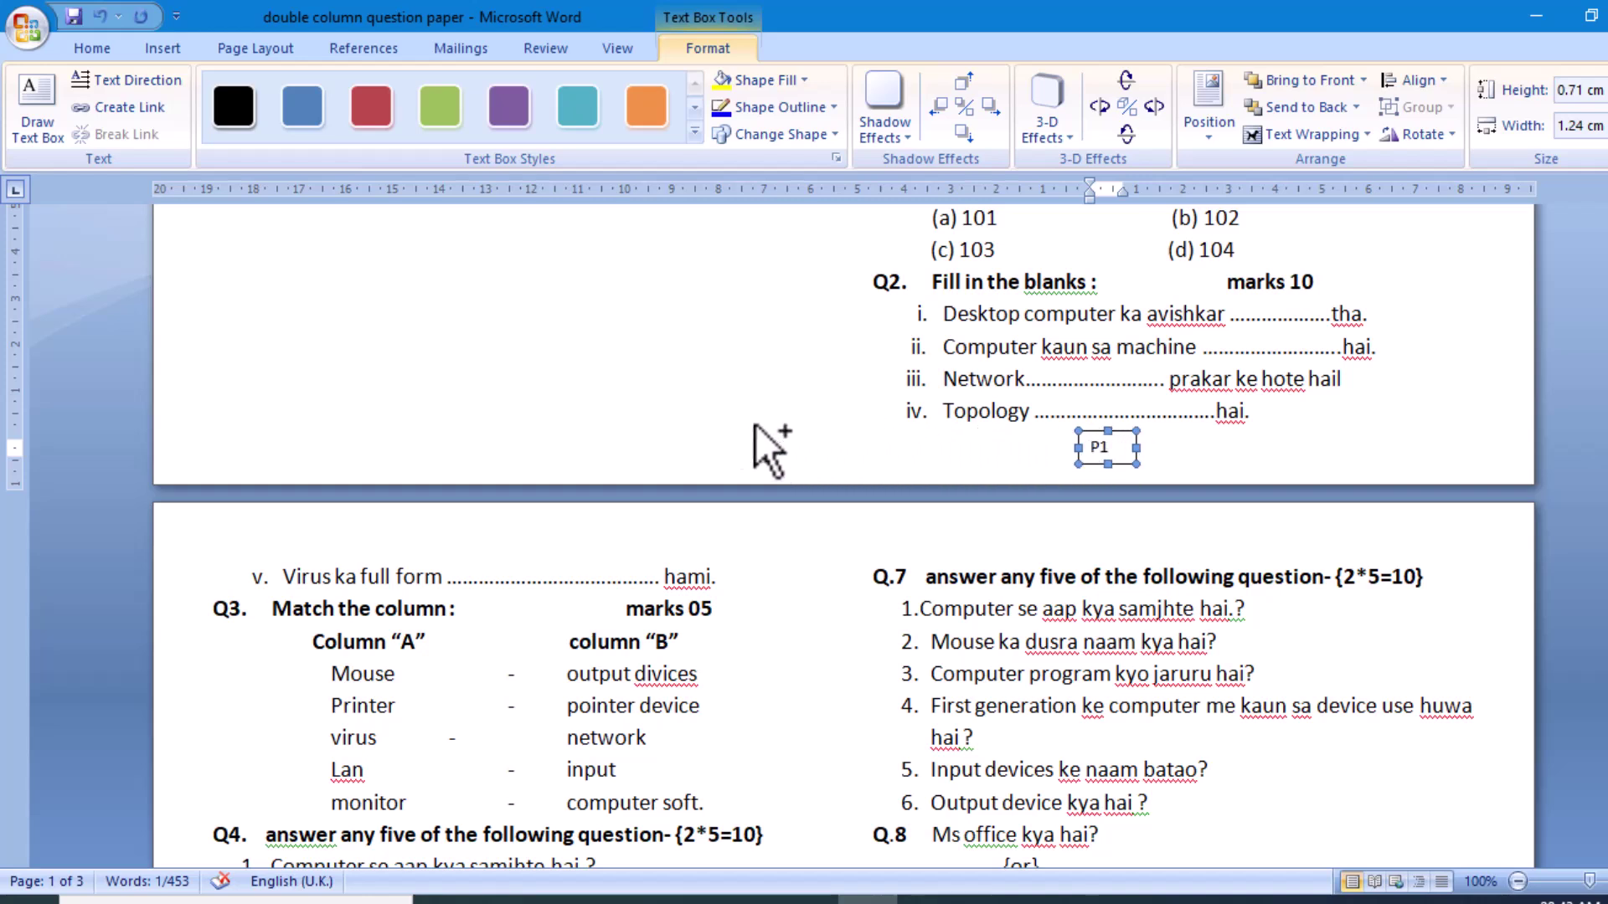
# - Copy the P1 box to the bottom of the first page's left column, relabel it P2 and narrow it to about 1.01 cm
pyautogui.moveTo(464, 420); pyautogui.dragTo(474, 426)
pyautogui.click(472, 437)
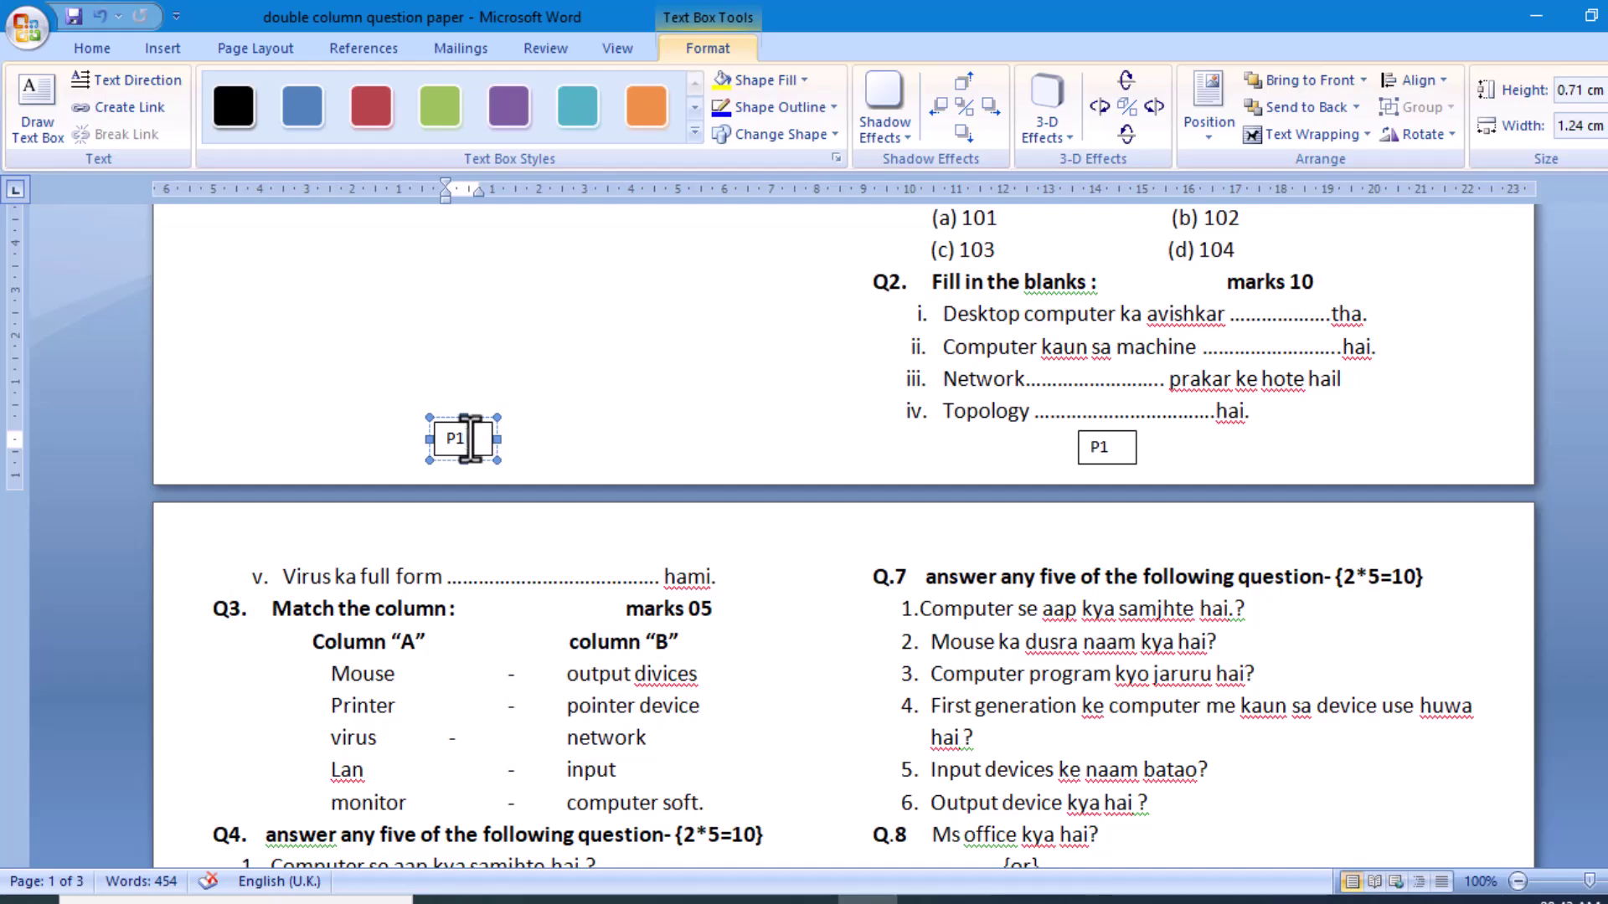
pyautogui.click(517, 444)
pyautogui.scroll(5, 476, 445)
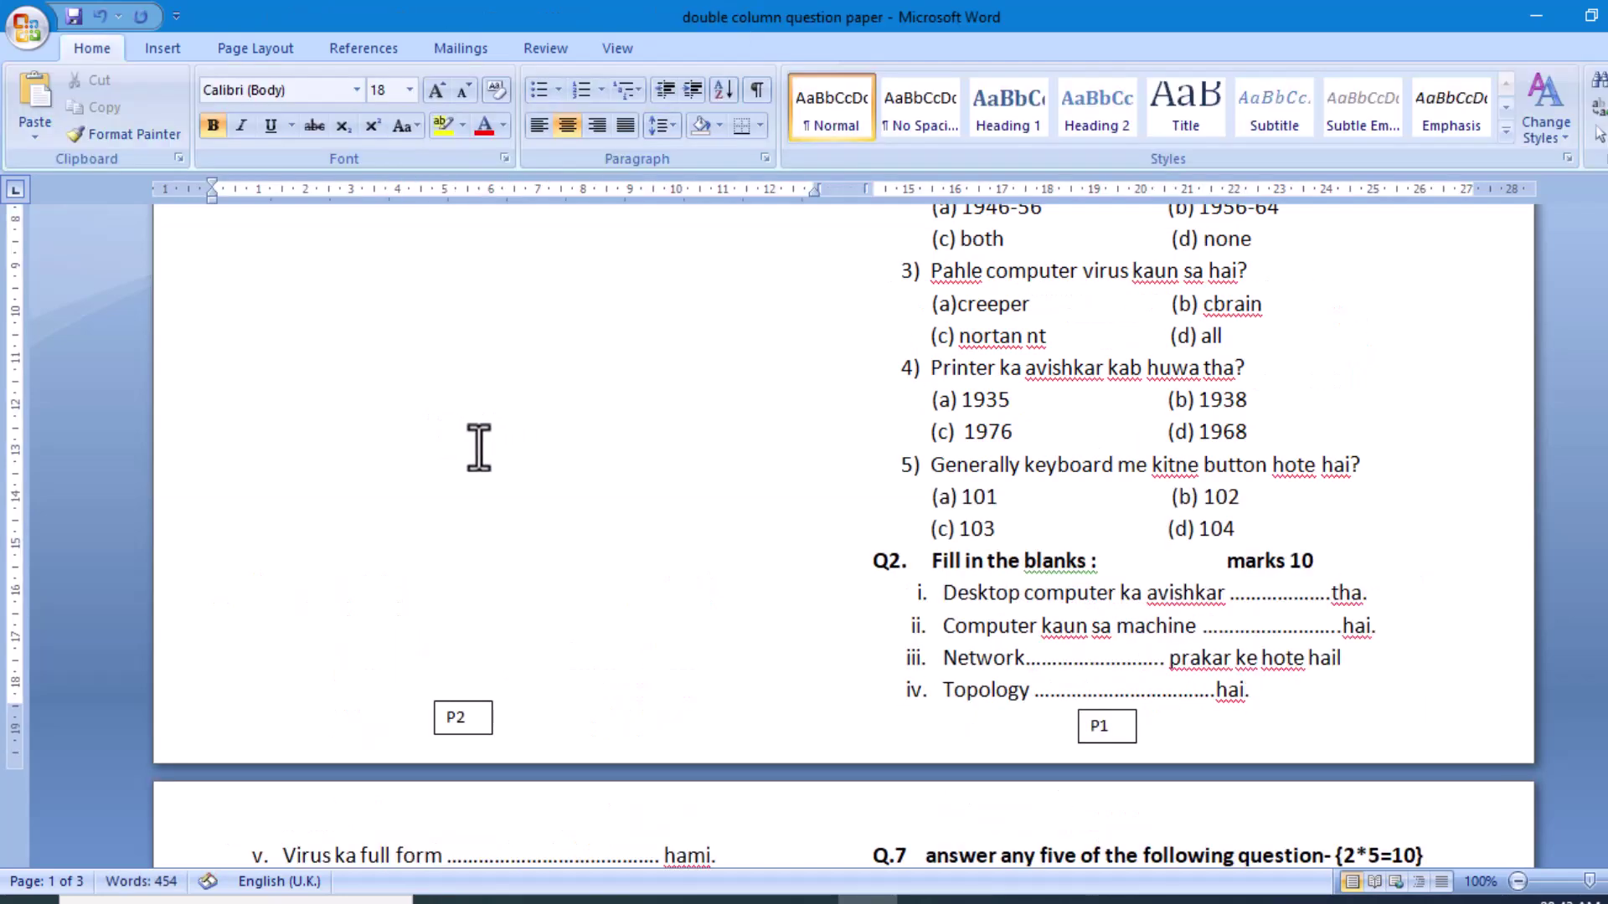
pyautogui.click(475, 701)
pyautogui.moveTo(494, 718); pyautogui.dragTo(480, 718)
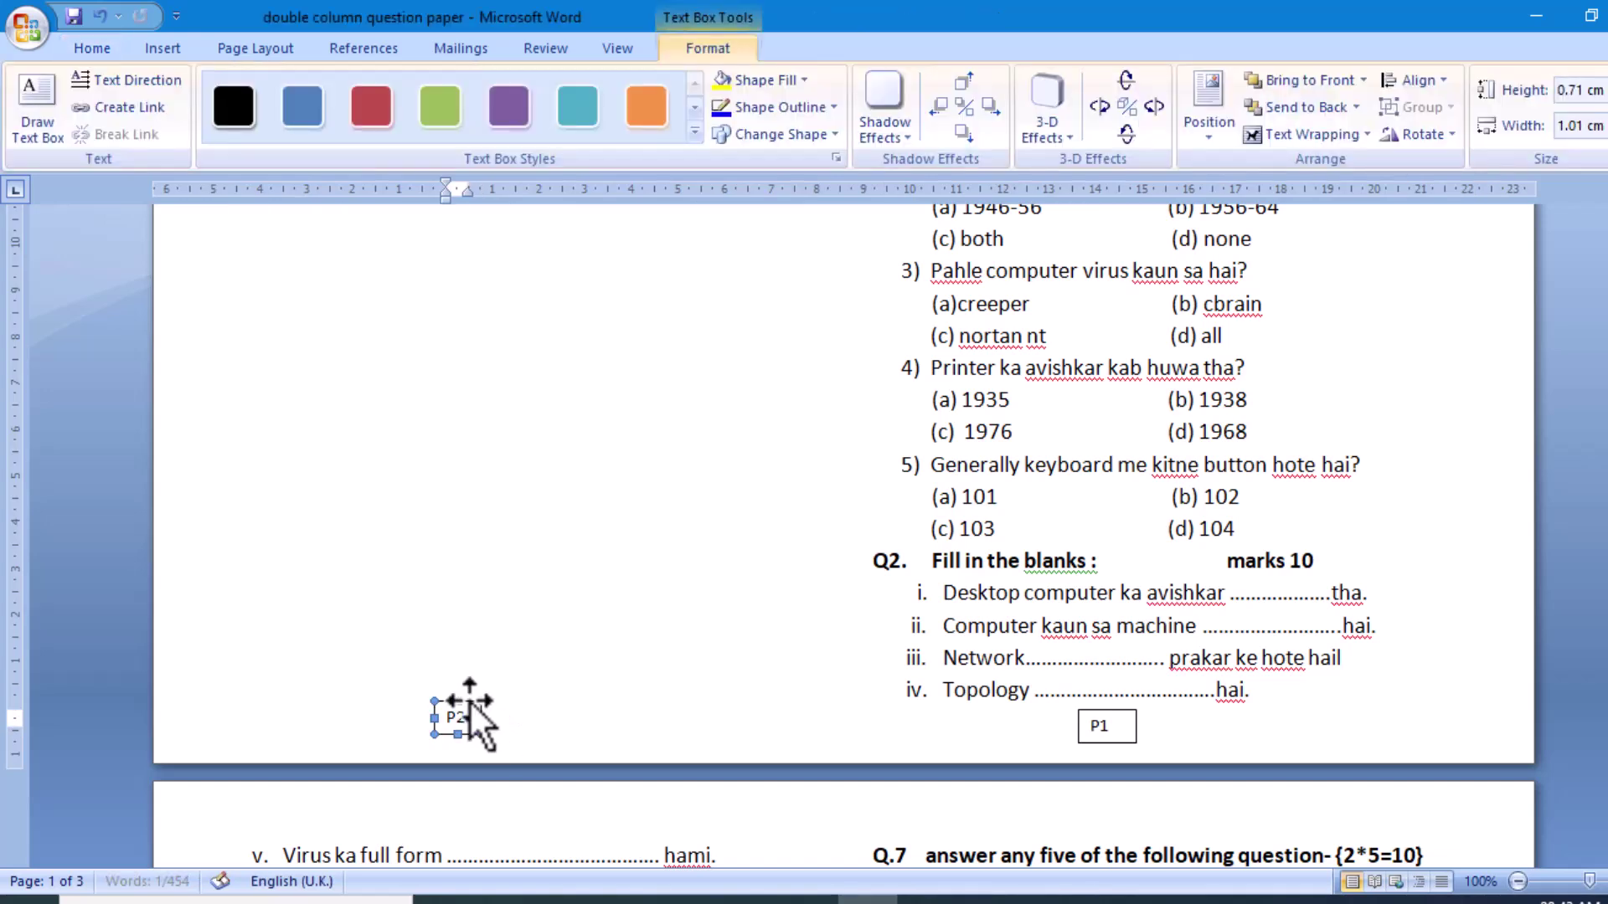
# - Draw a text box about 1.1 cm wide below the Q6 list on the second page and label it P2
pyautogui.scroll(-3, 838, 536)
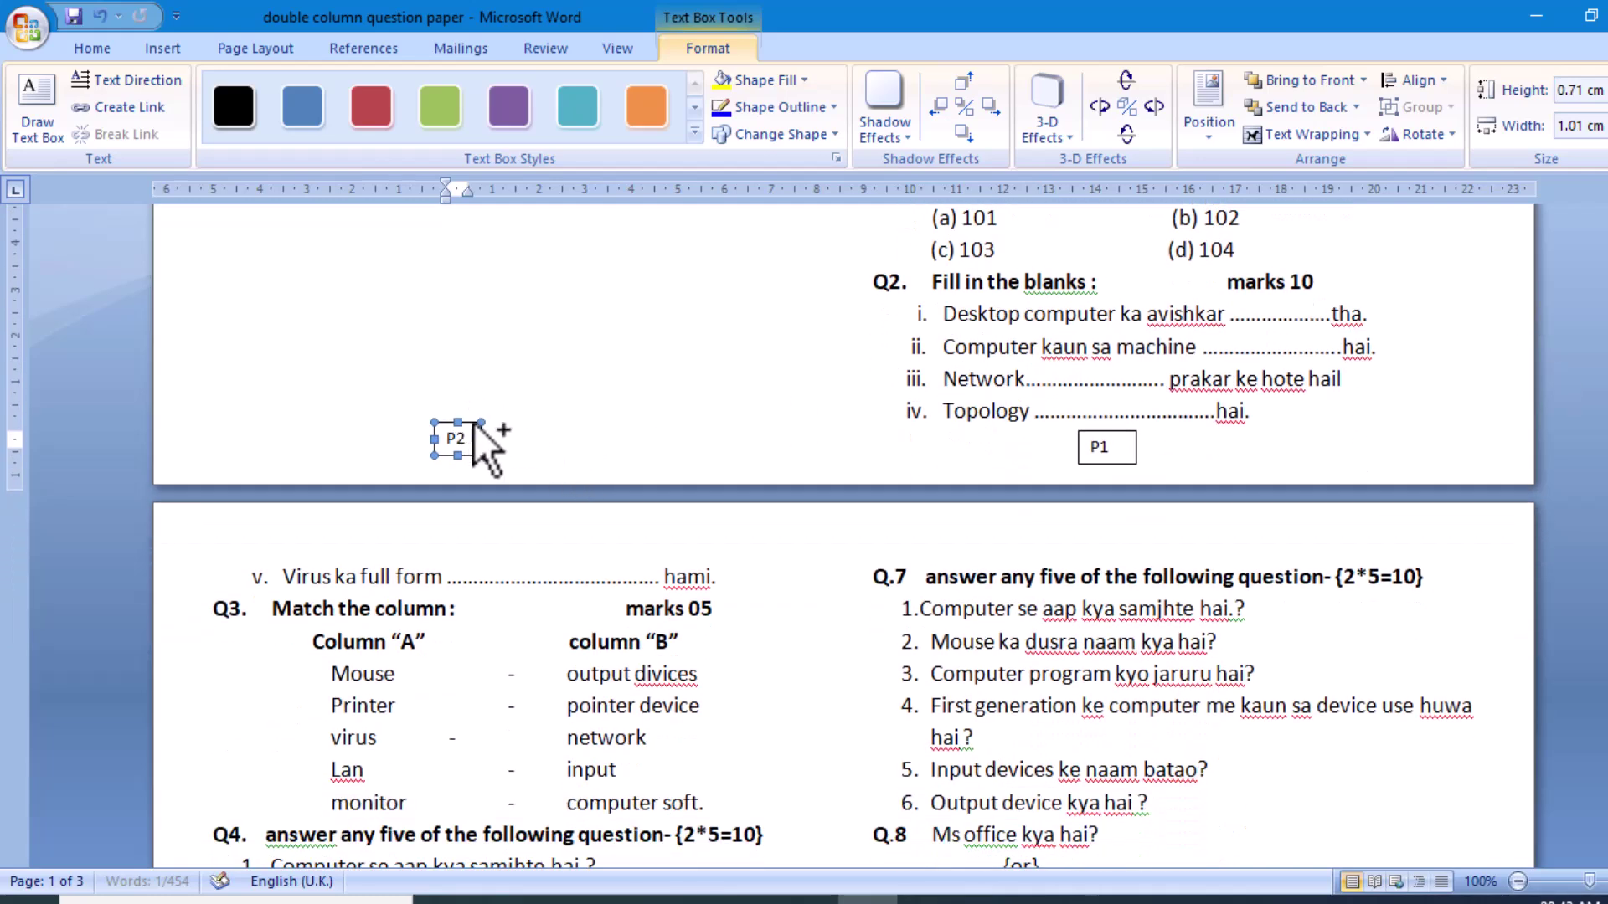
pyautogui.scroll(-9, 1545, 507)
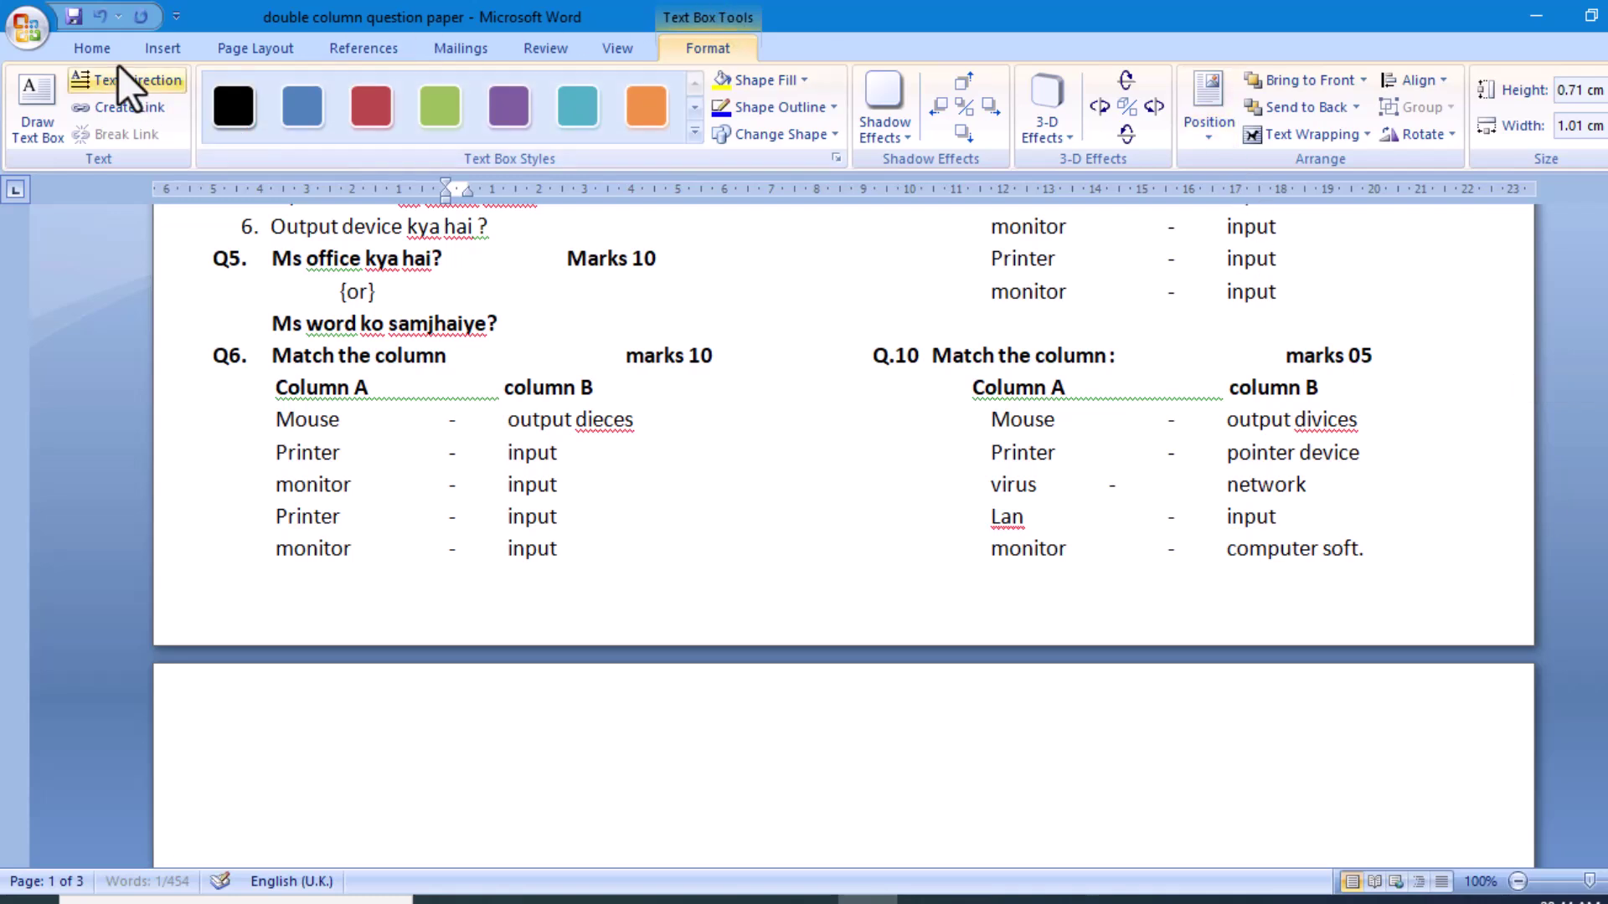
pyautogui.click(164, 49)
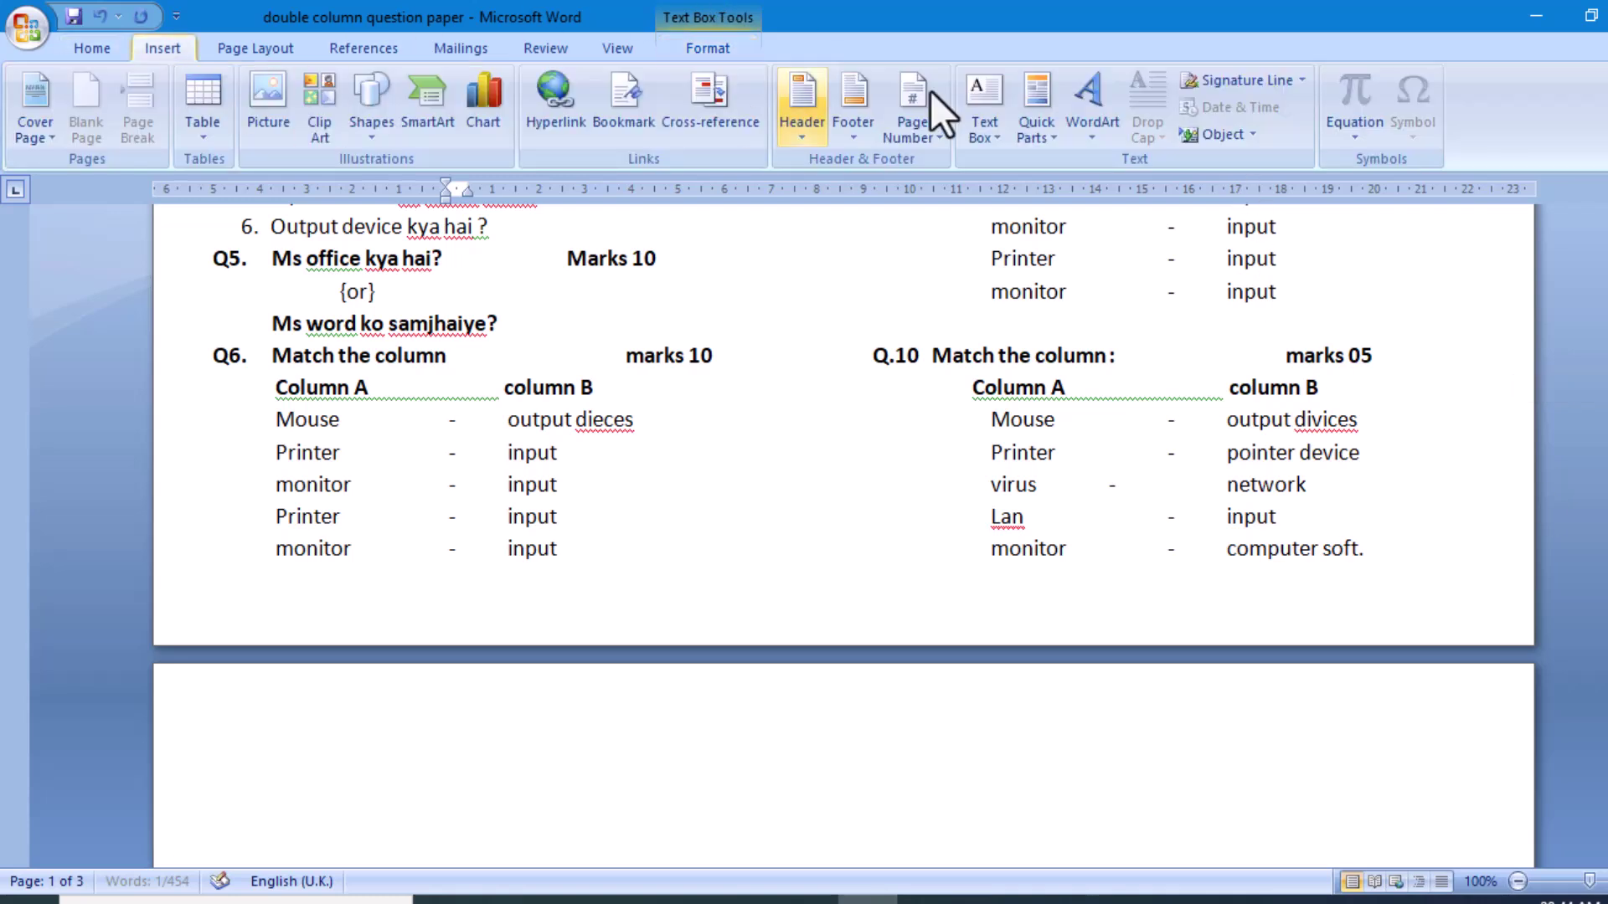
pyautogui.click(996, 134)
pyautogui.click(1018, 172)
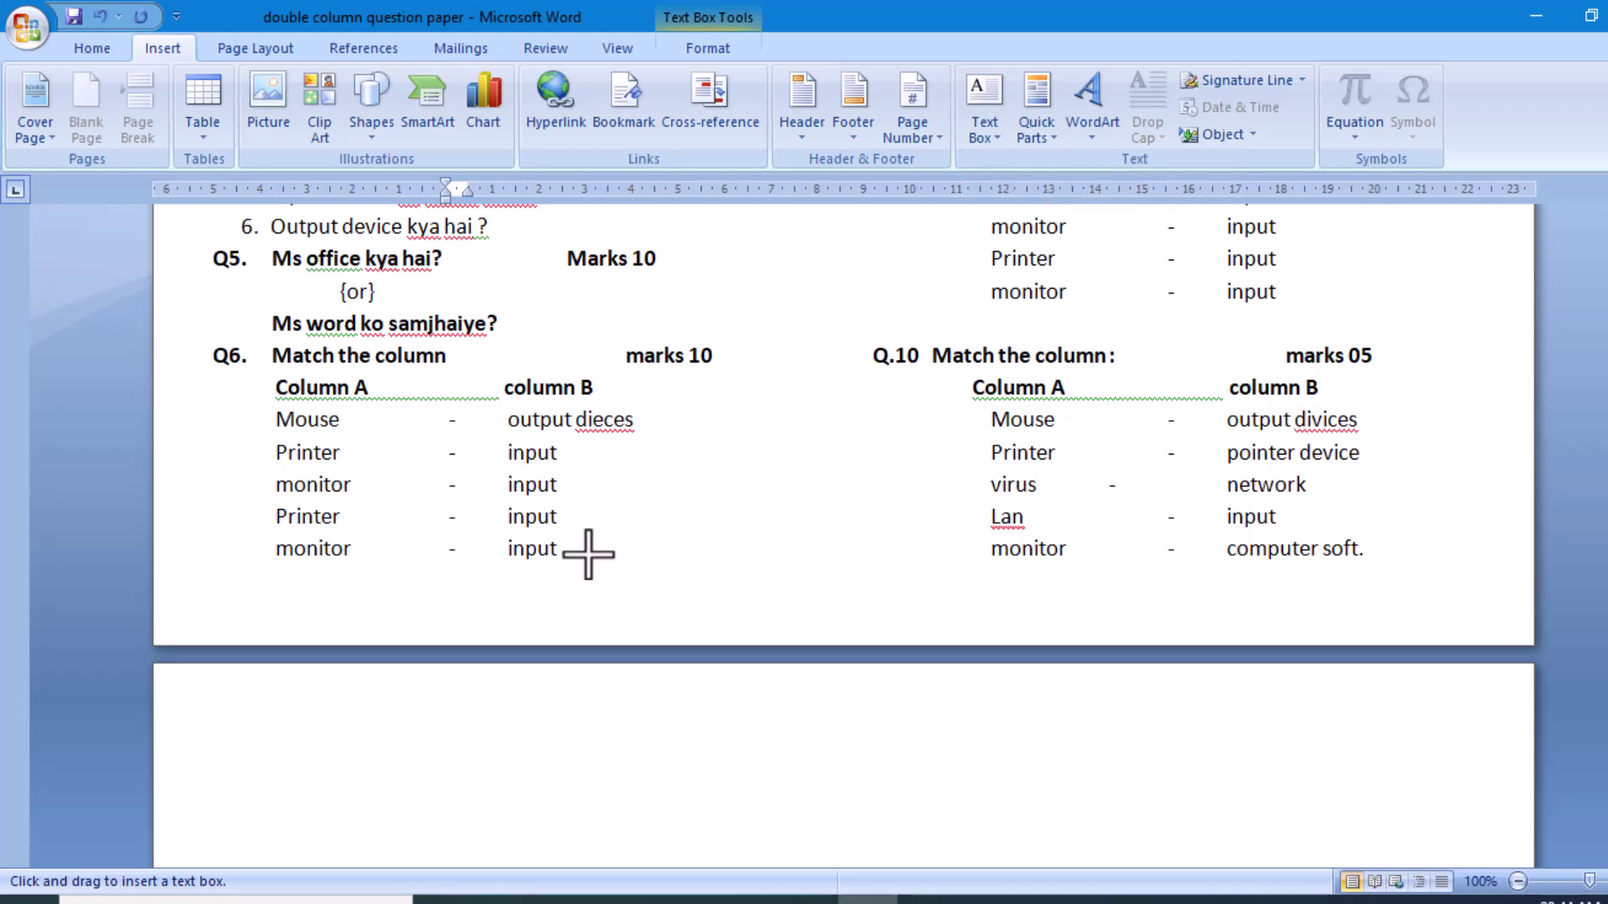
pyautogui.moveTo(365, 581)
pyautogui.mouseDown()
pyautogui.moveTo(438, 613)
pyautogui.moveTo(408, 613)
pyautogui.mouseUp()
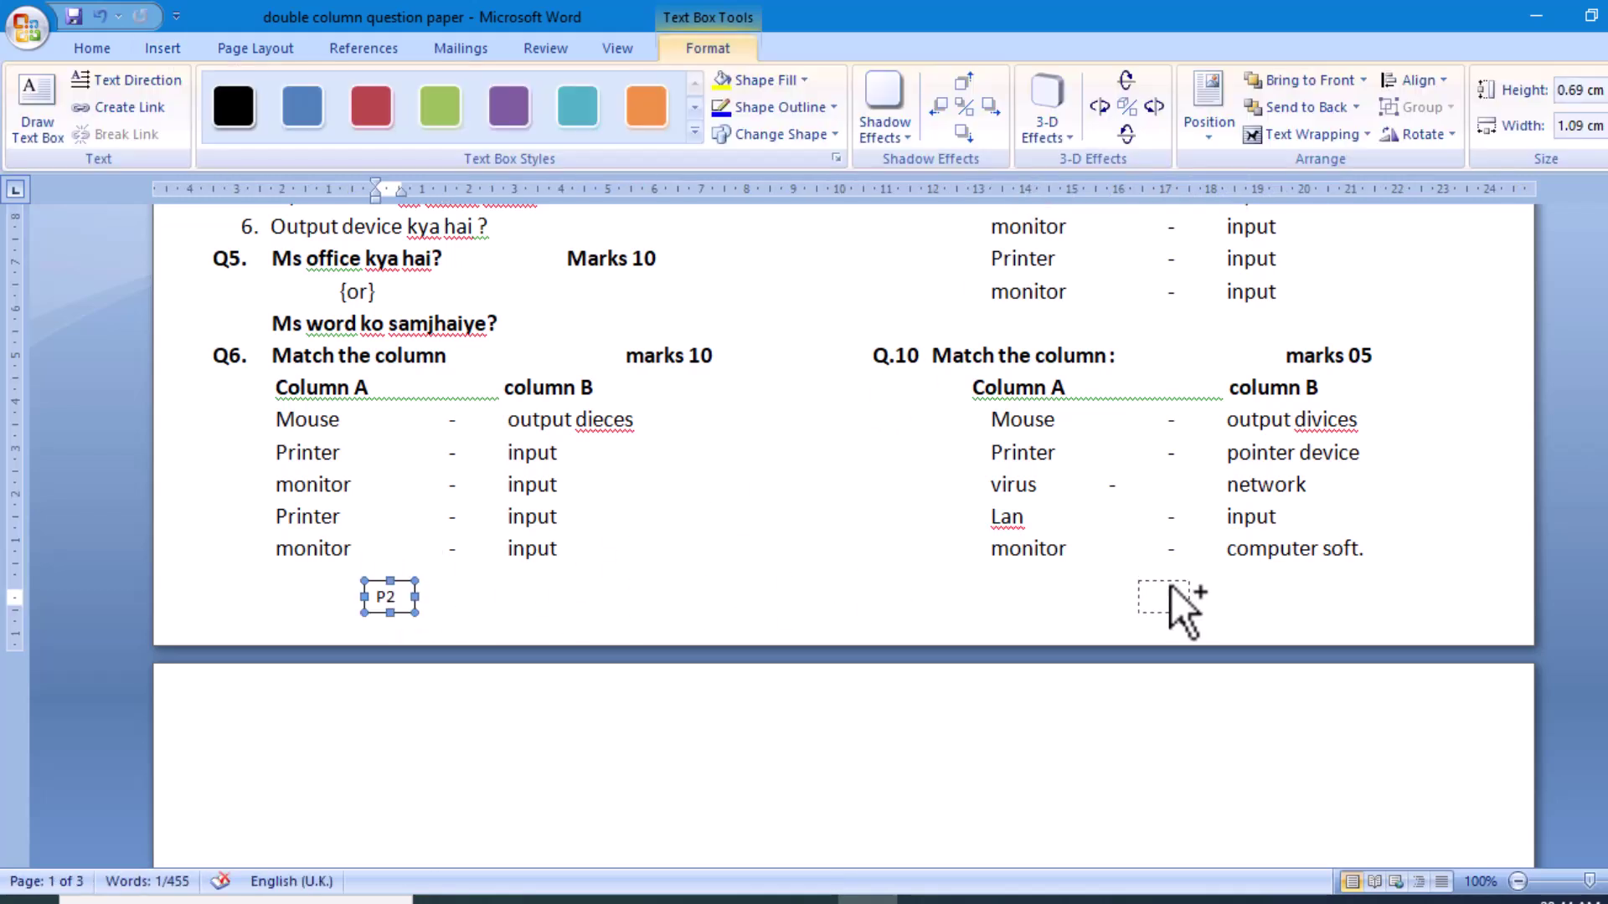
# - Copy the second page's P2 box to the bottom of the right column and relabel it P3
pyautogui.moveTo(1170, 586); pyautogui.dragTo(1174, 588)
pyautogui.press('BackSpace')
pyautogui.write('3')
# - Open the print preview and examine the page label order across both sheets
pyautogui.hotkey('ctrl', 'F2')
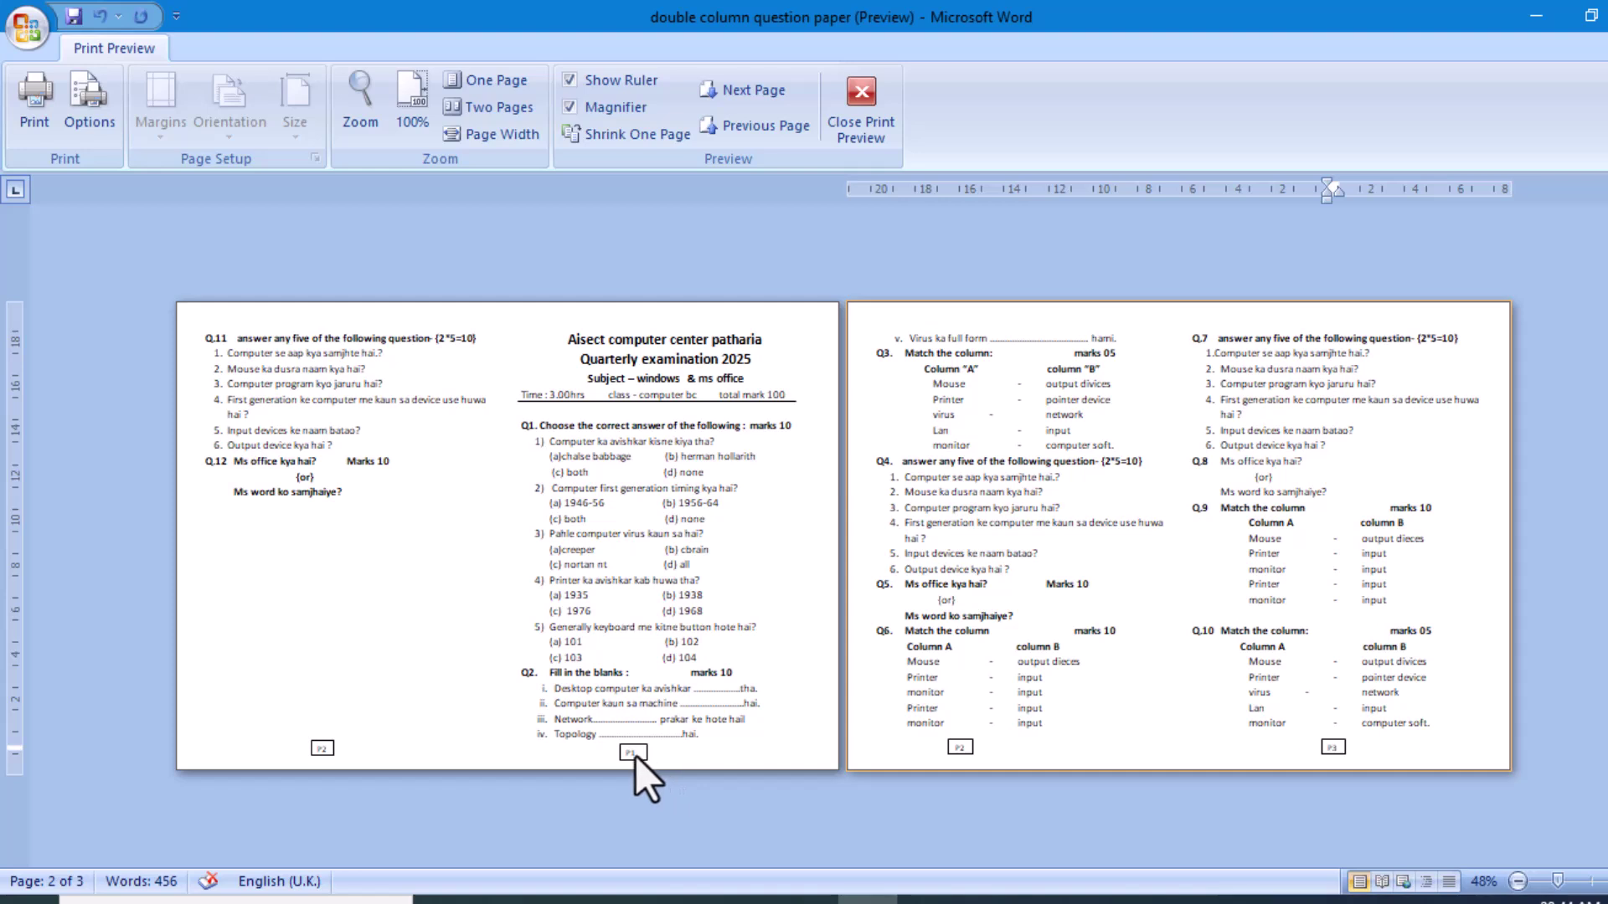
pyautogui.click(674, 741)
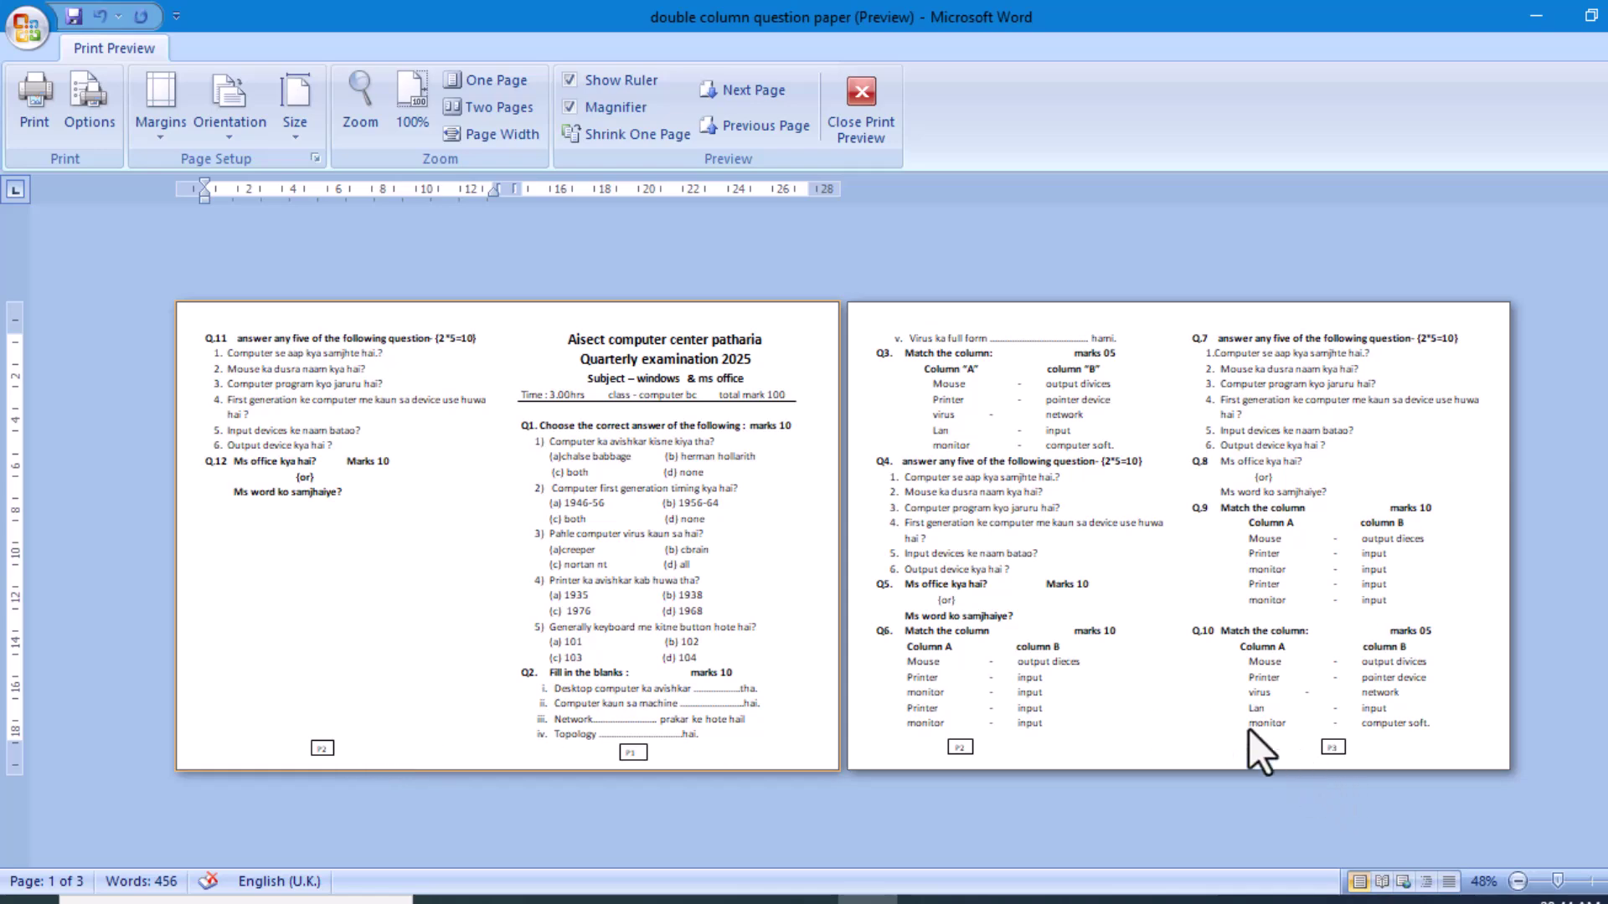
# - Close the print preview and set up a print job on the Canon G2010 series printer for page 1 only, with 1 copy
pyautogui.click(868, 122)
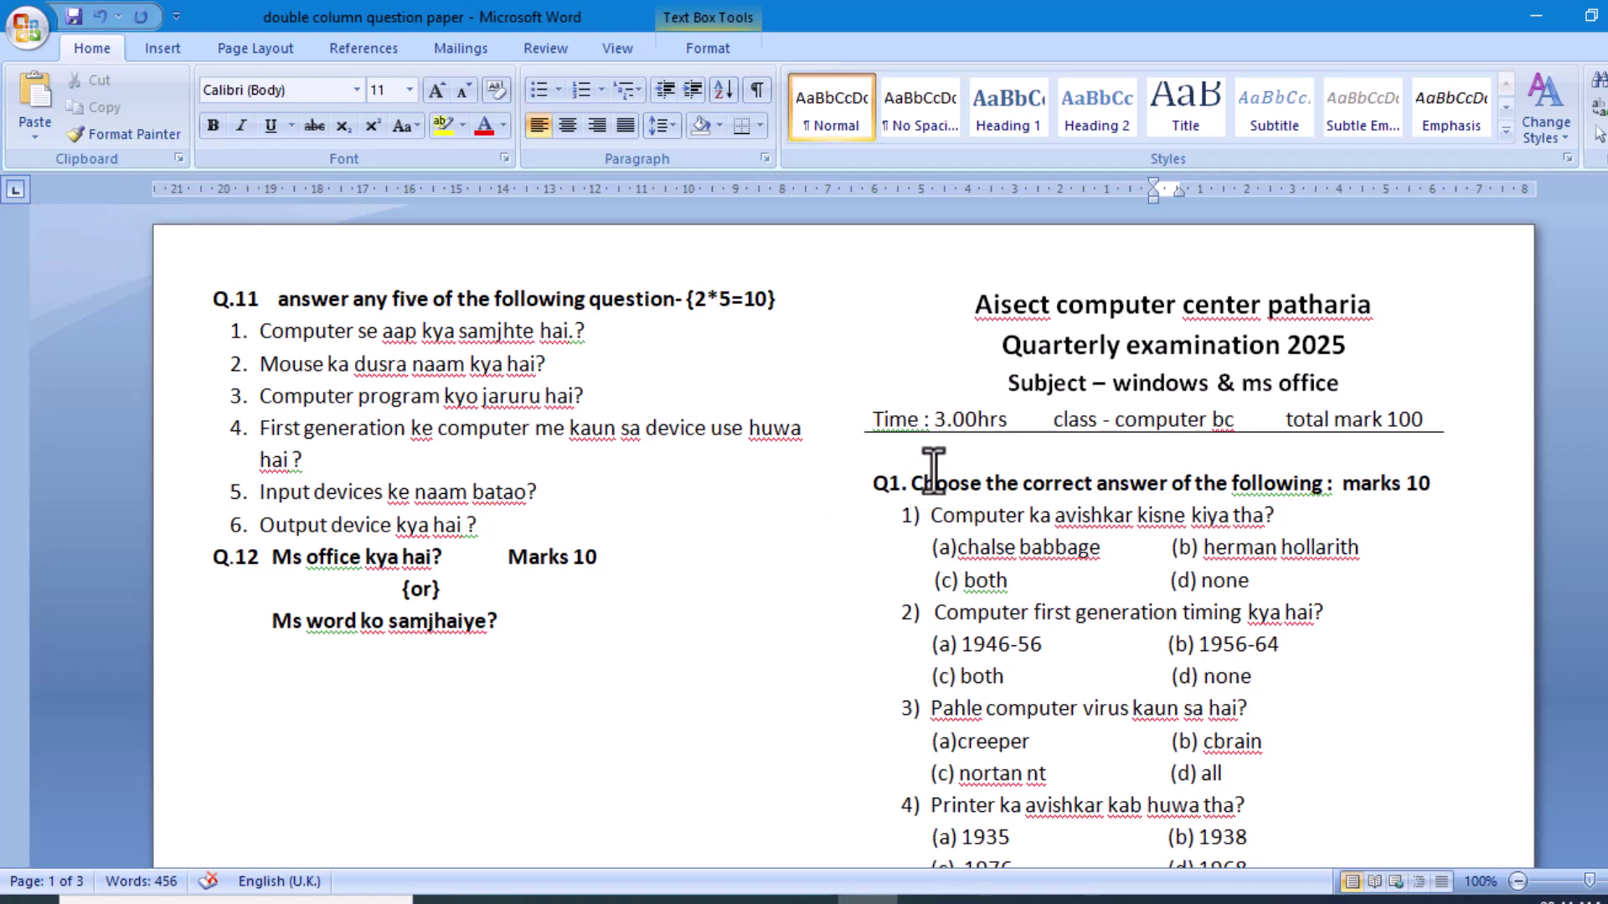
pyautogui.click(932, 464)
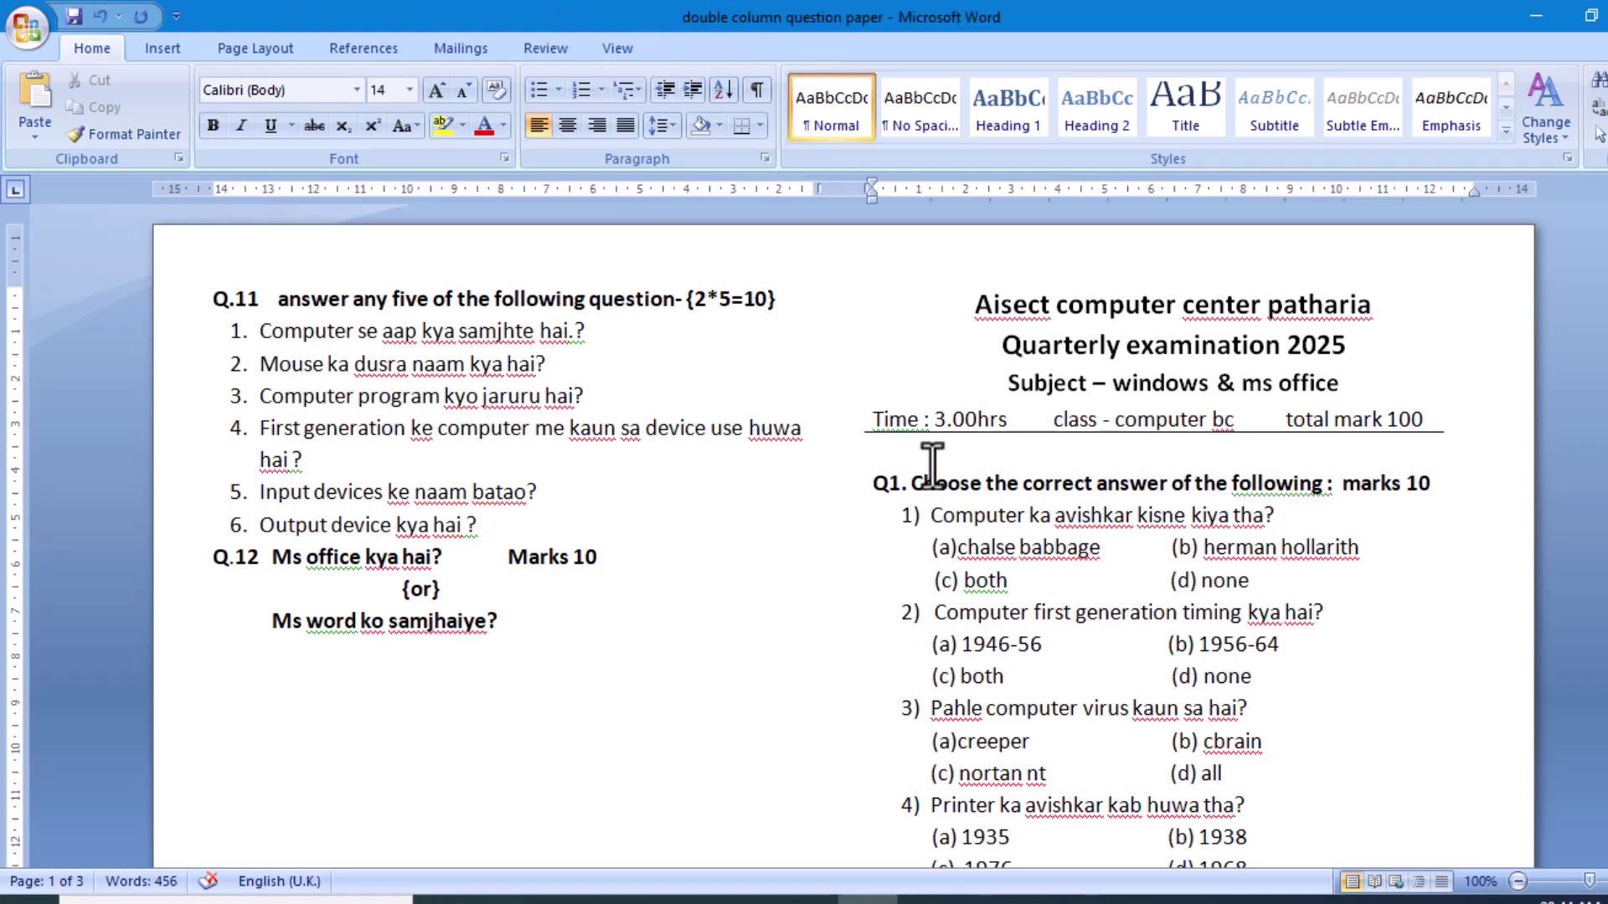
pyautogui.hotkey('ctrl', 'p')
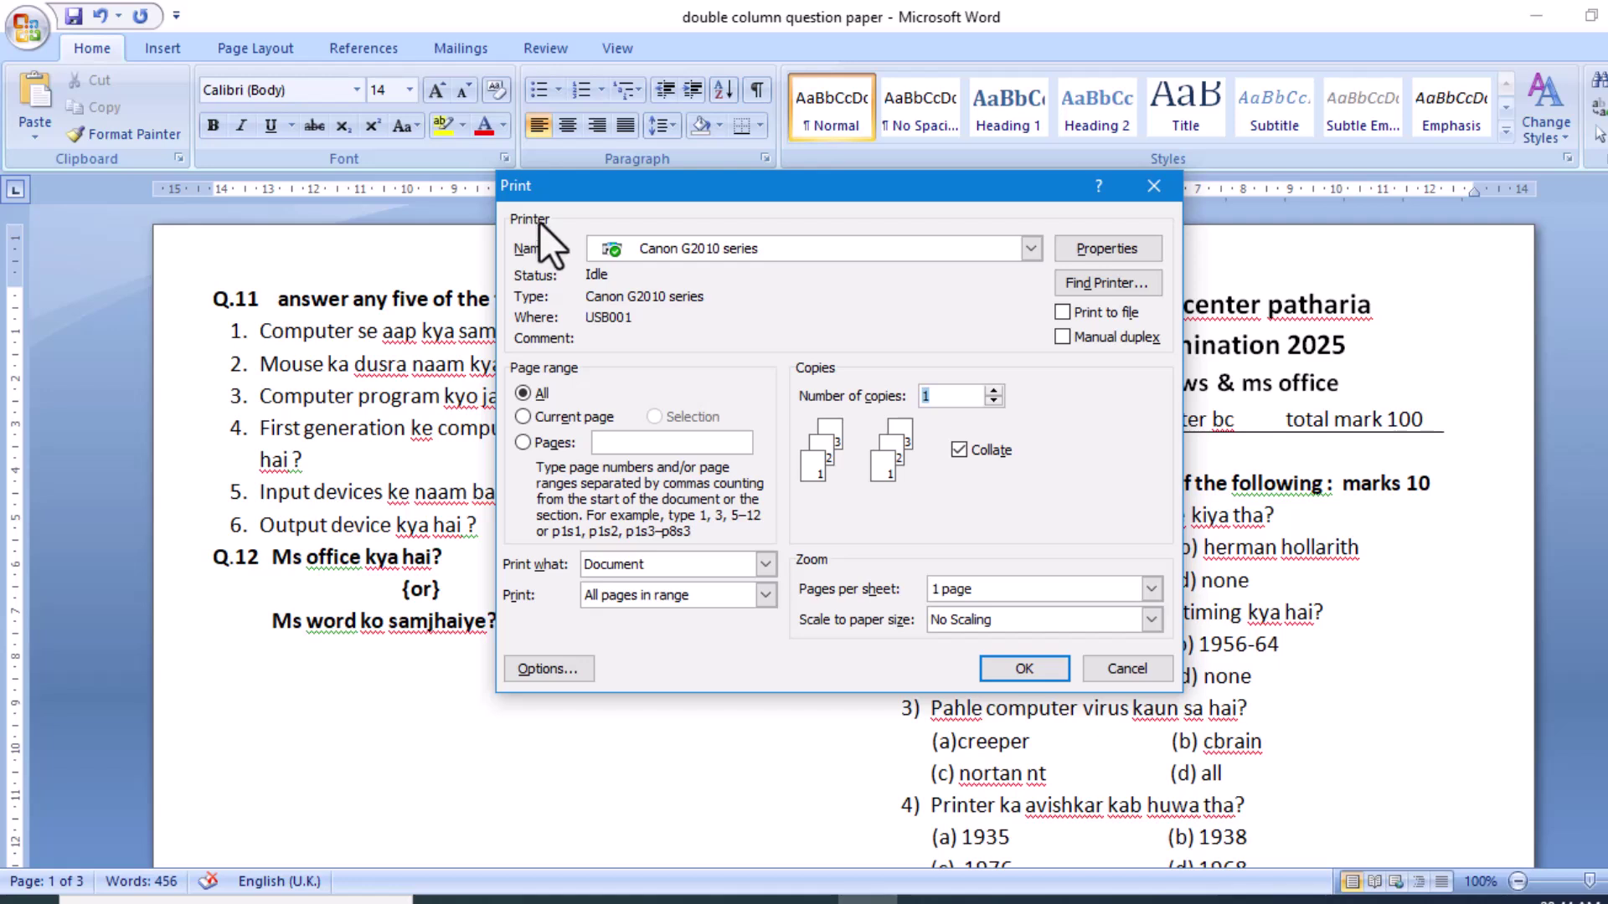
pyautogui.click(1032, 248)
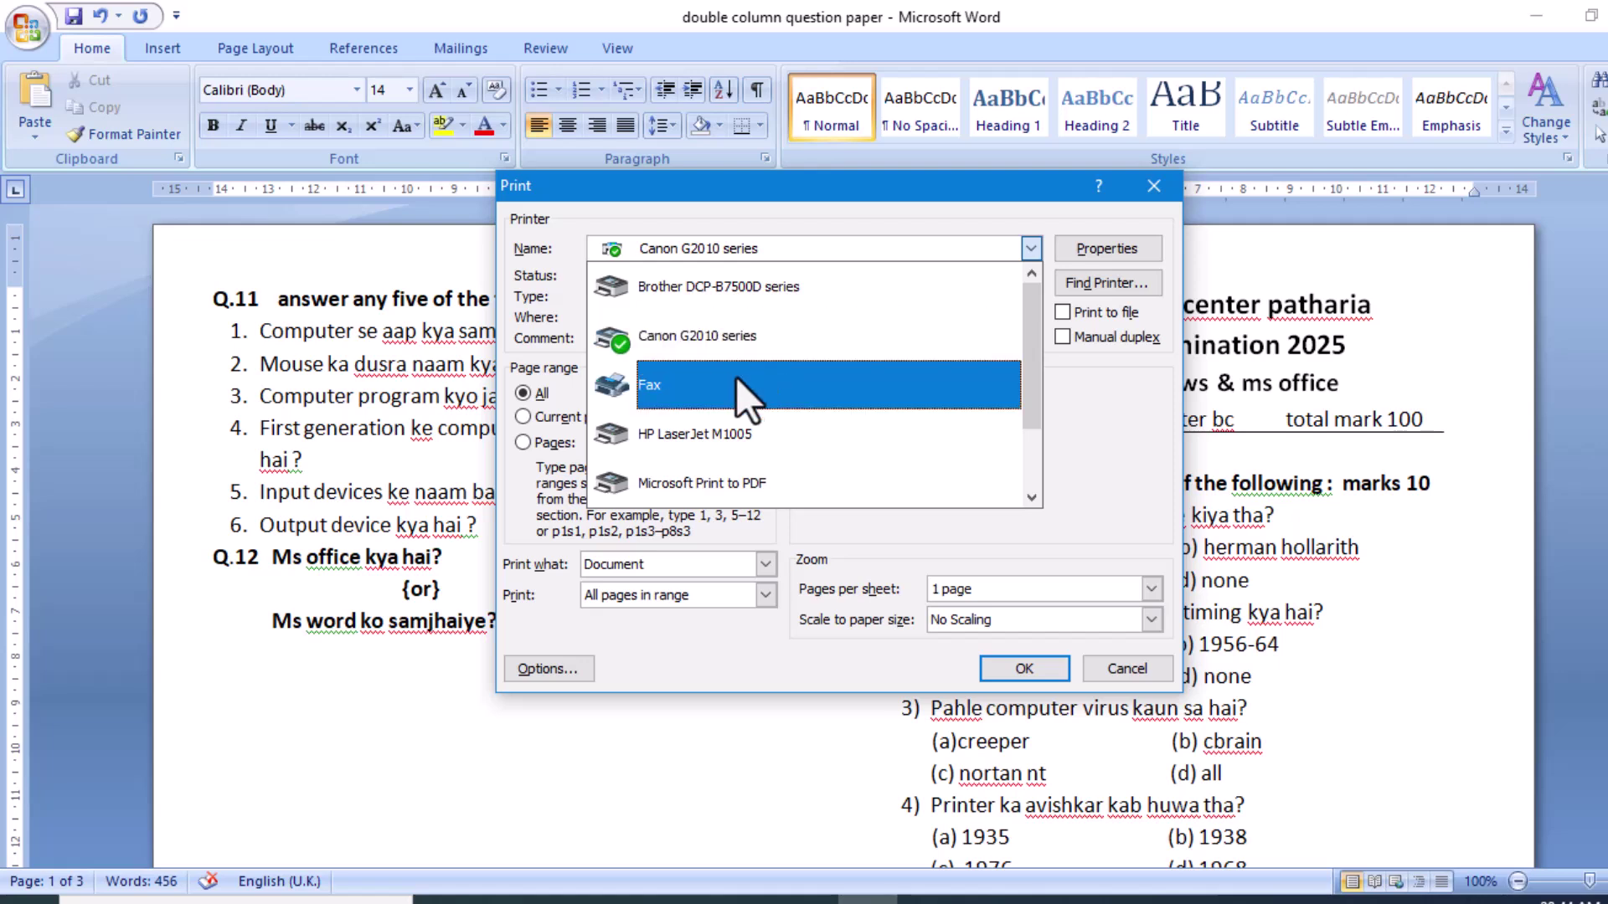
pyautogui.click(735, 342)
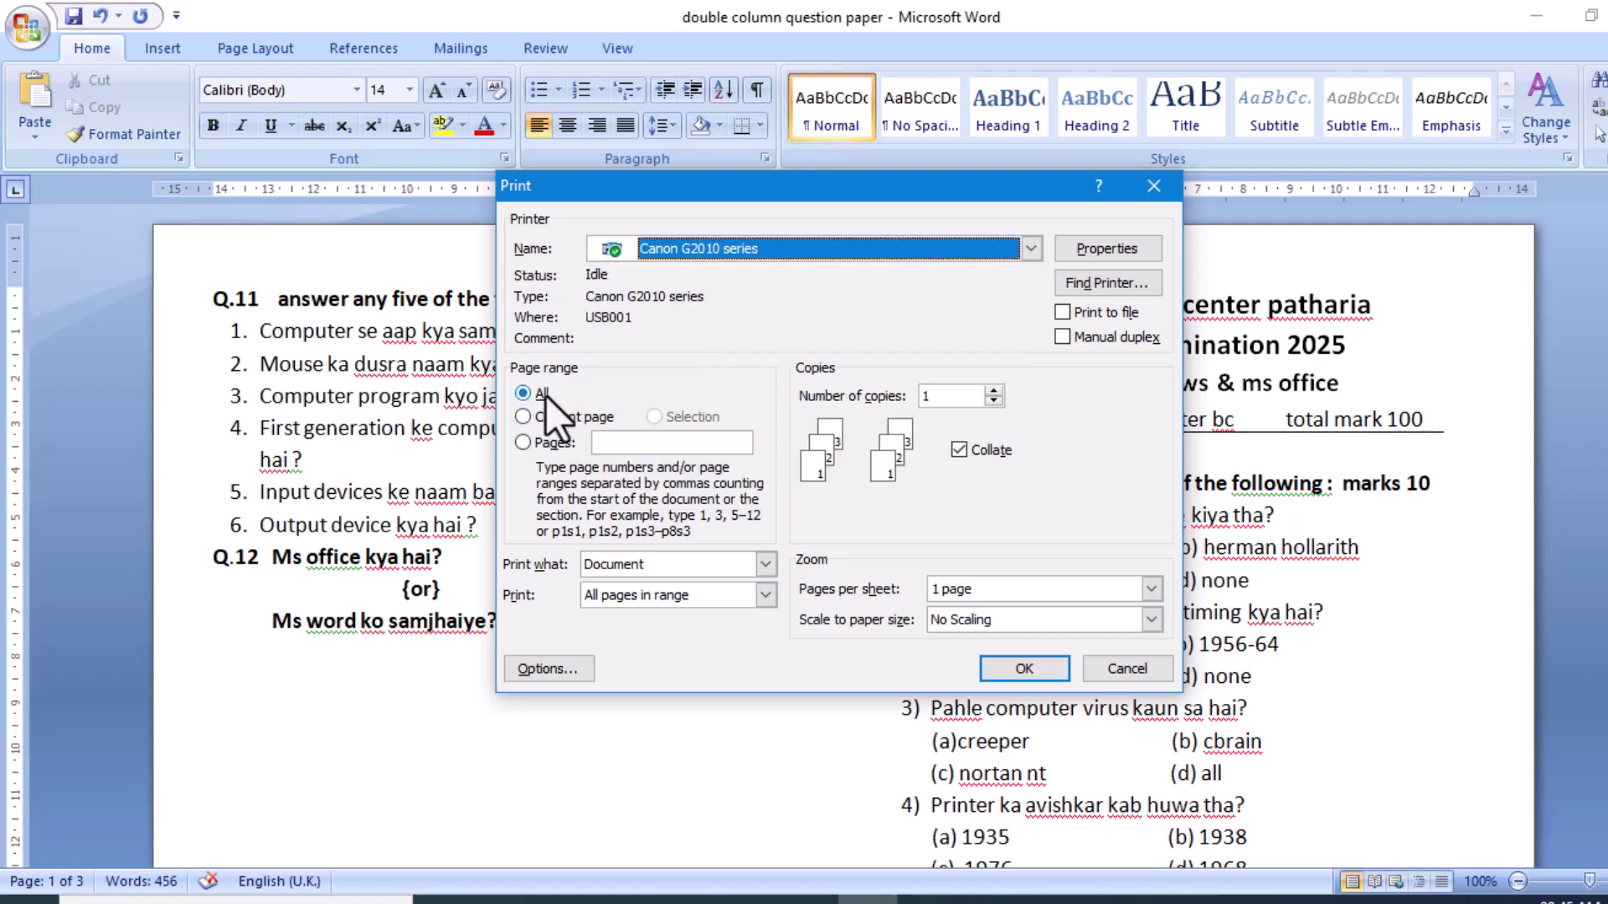
pyautogui.click(543, 447)
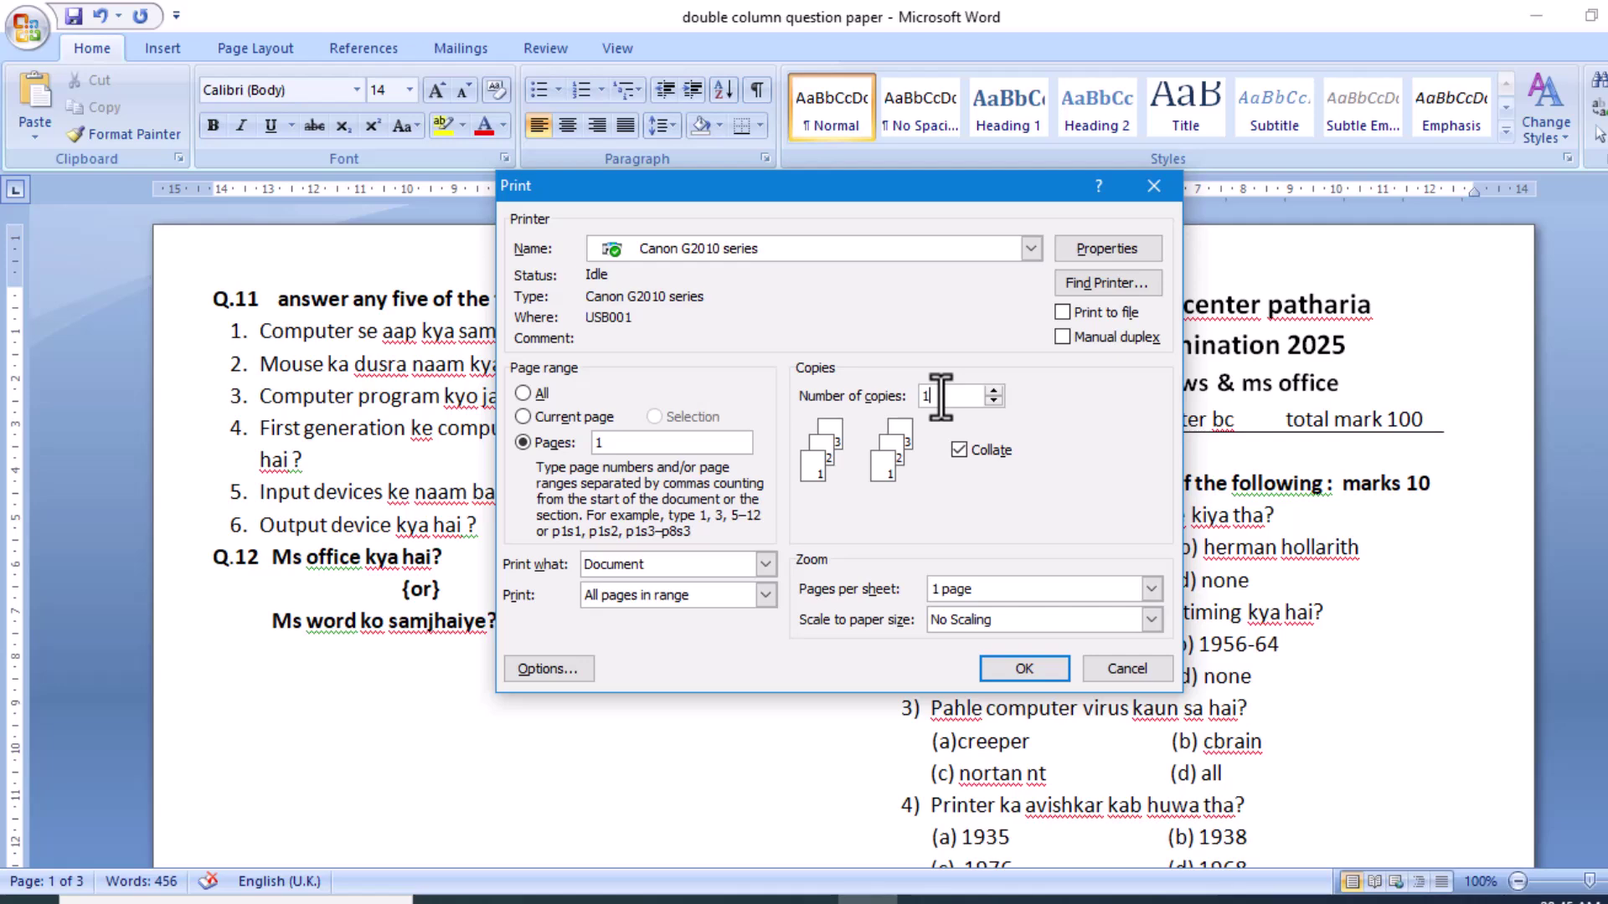
# - Set the printer properties to grayscale printing on A4 paper and print the first sheet
pyautogui.click(1107, 250)
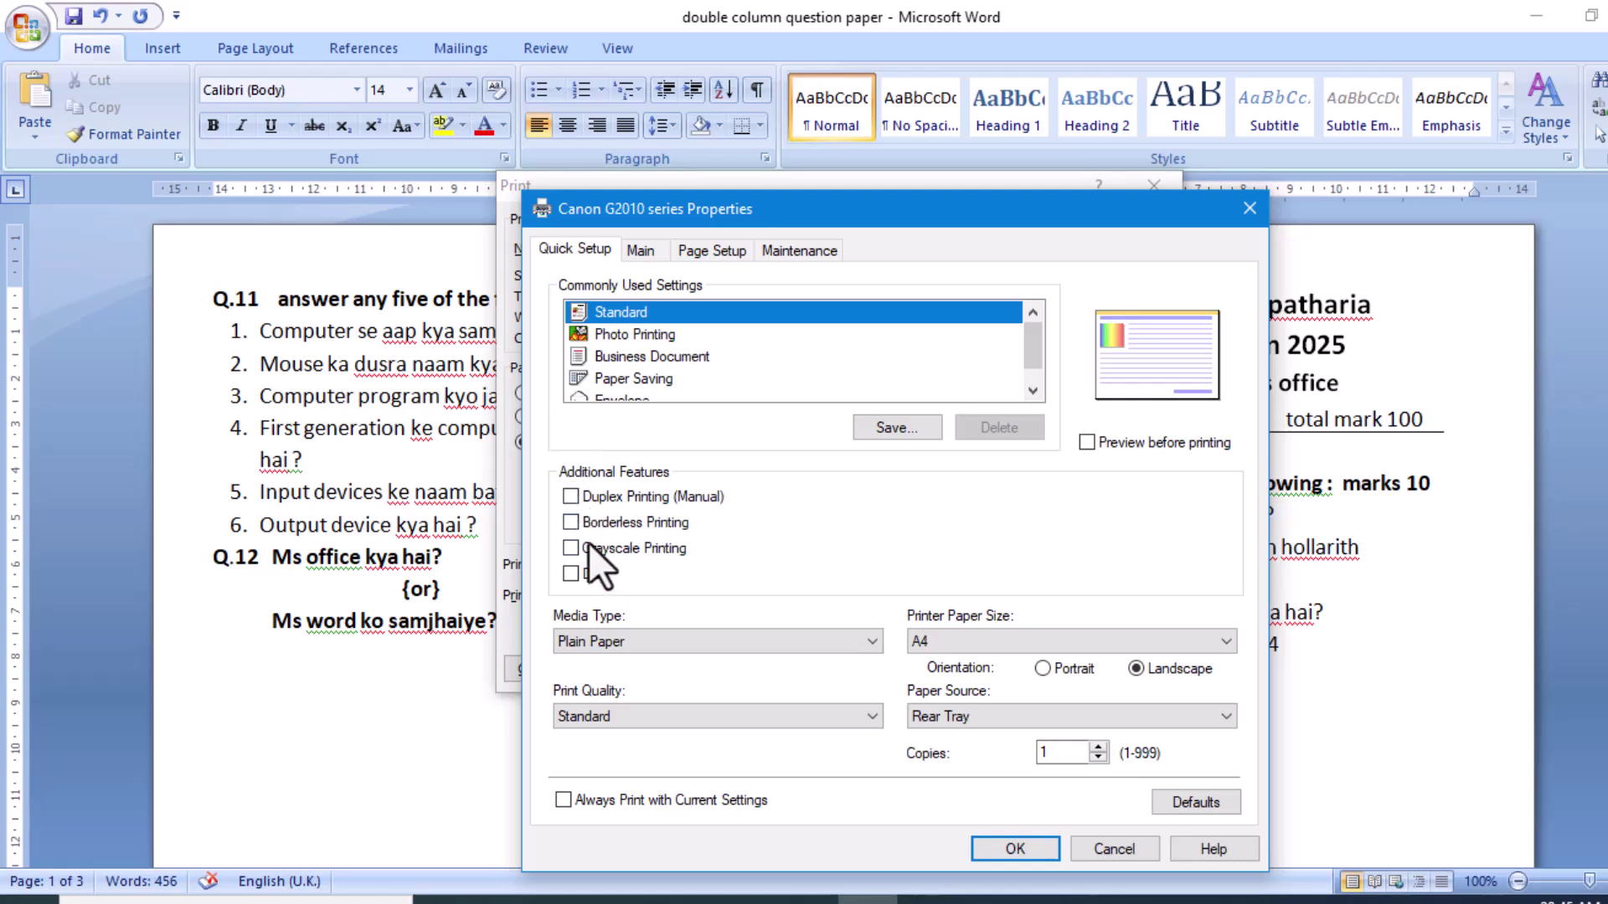
pyautogui.click(571, 549)
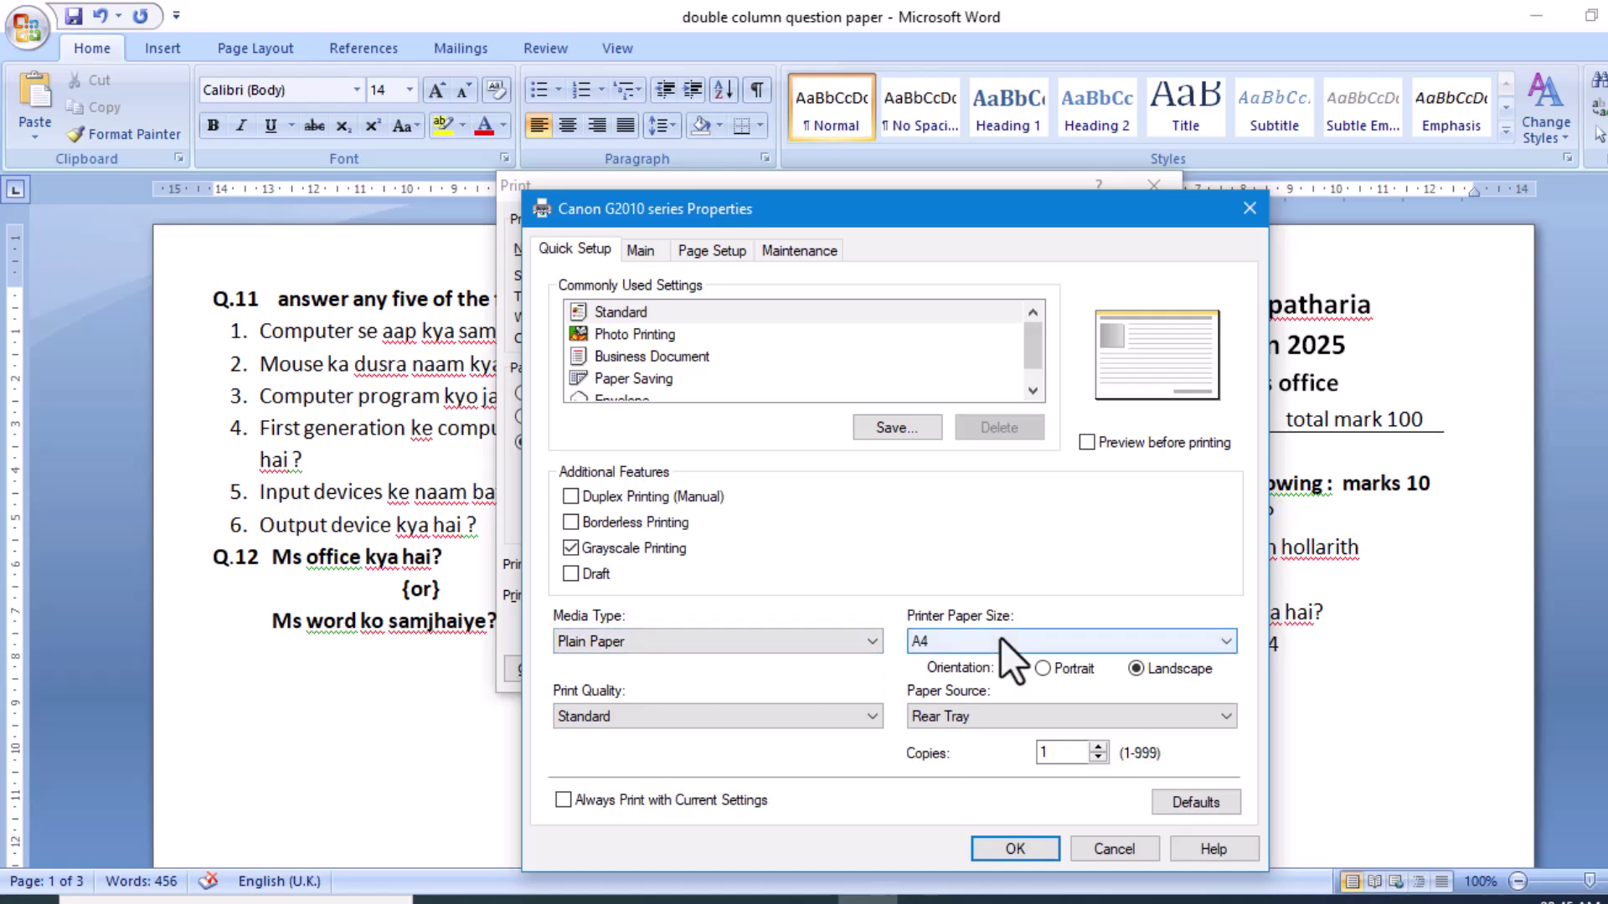
pyautogui.click(963, 643)
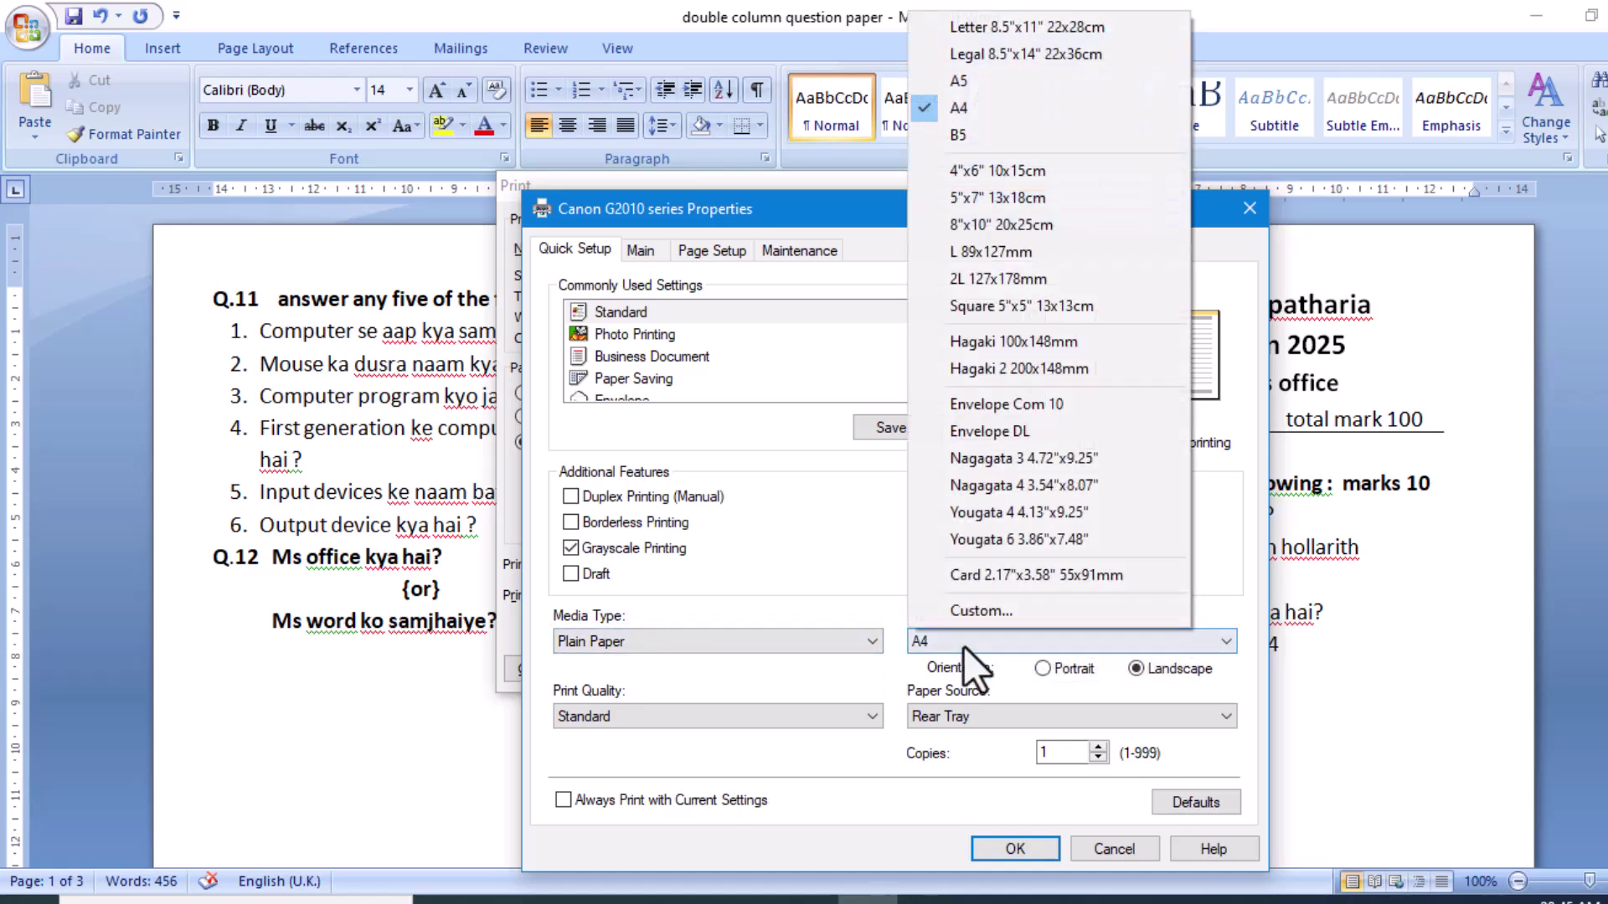
pyautogui.click(978, 117)
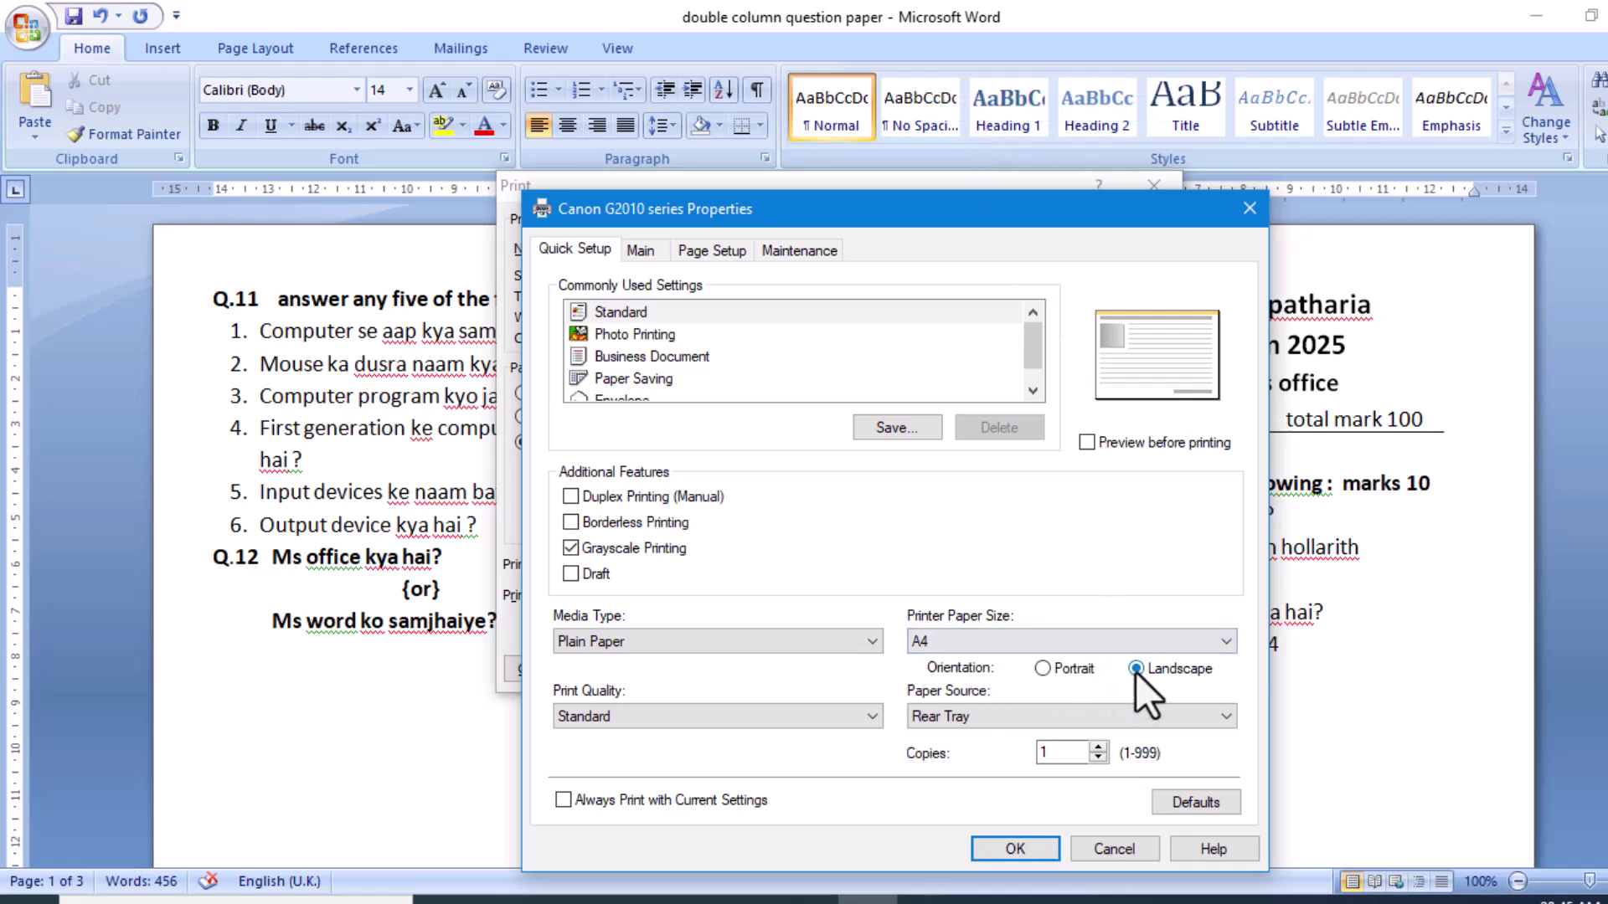
pyautogui.click(1026, 853)
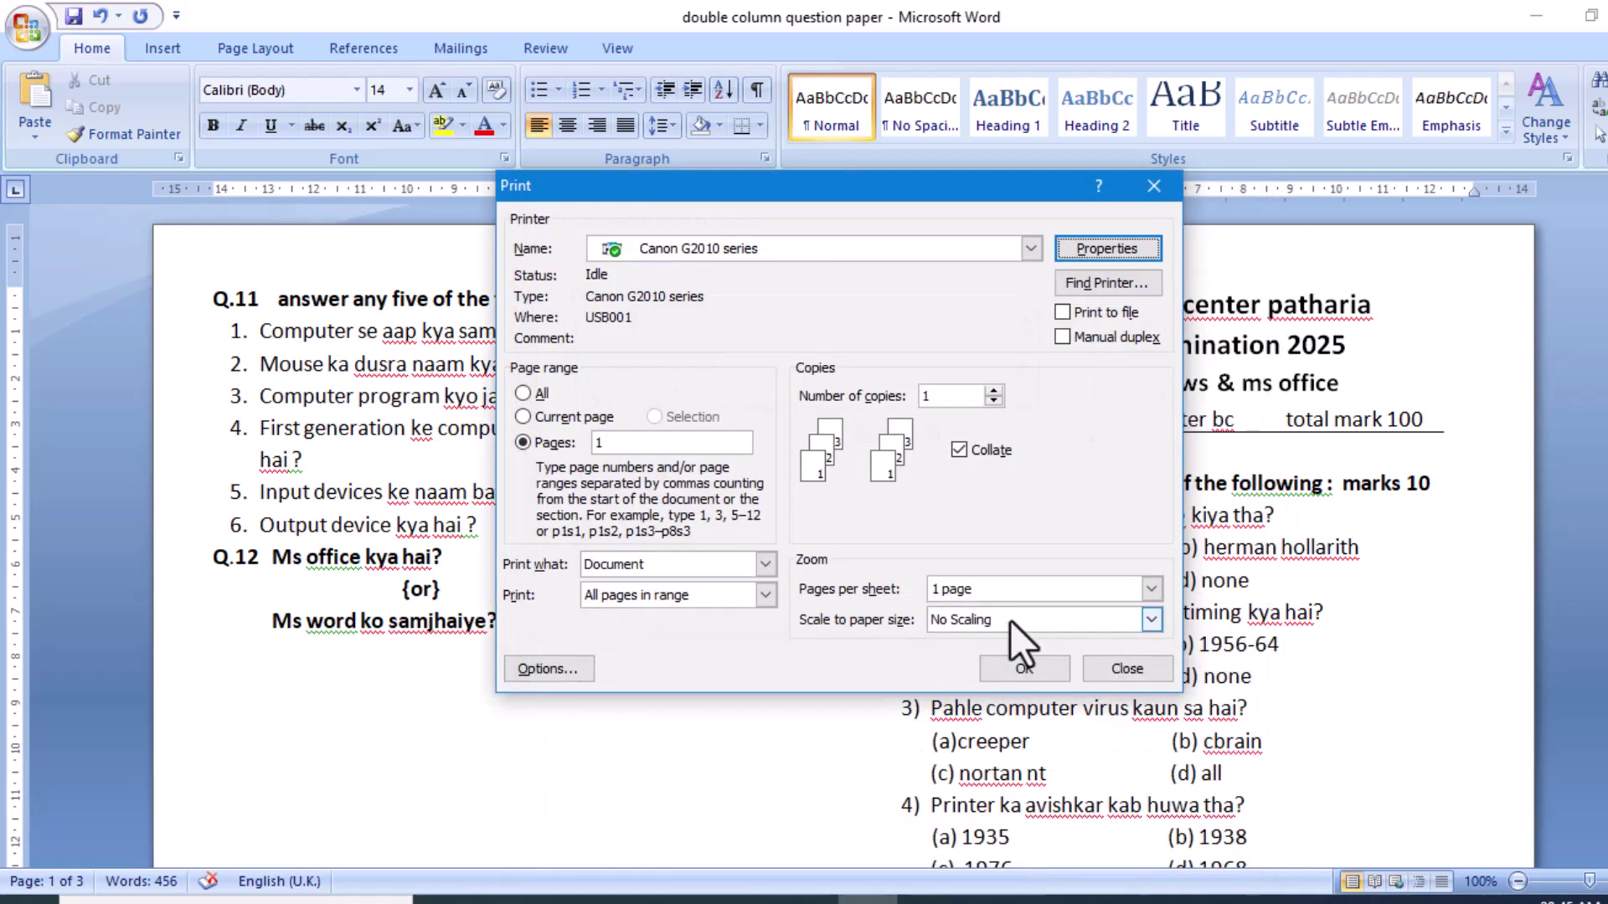
pyautogui.click(1043, 669)
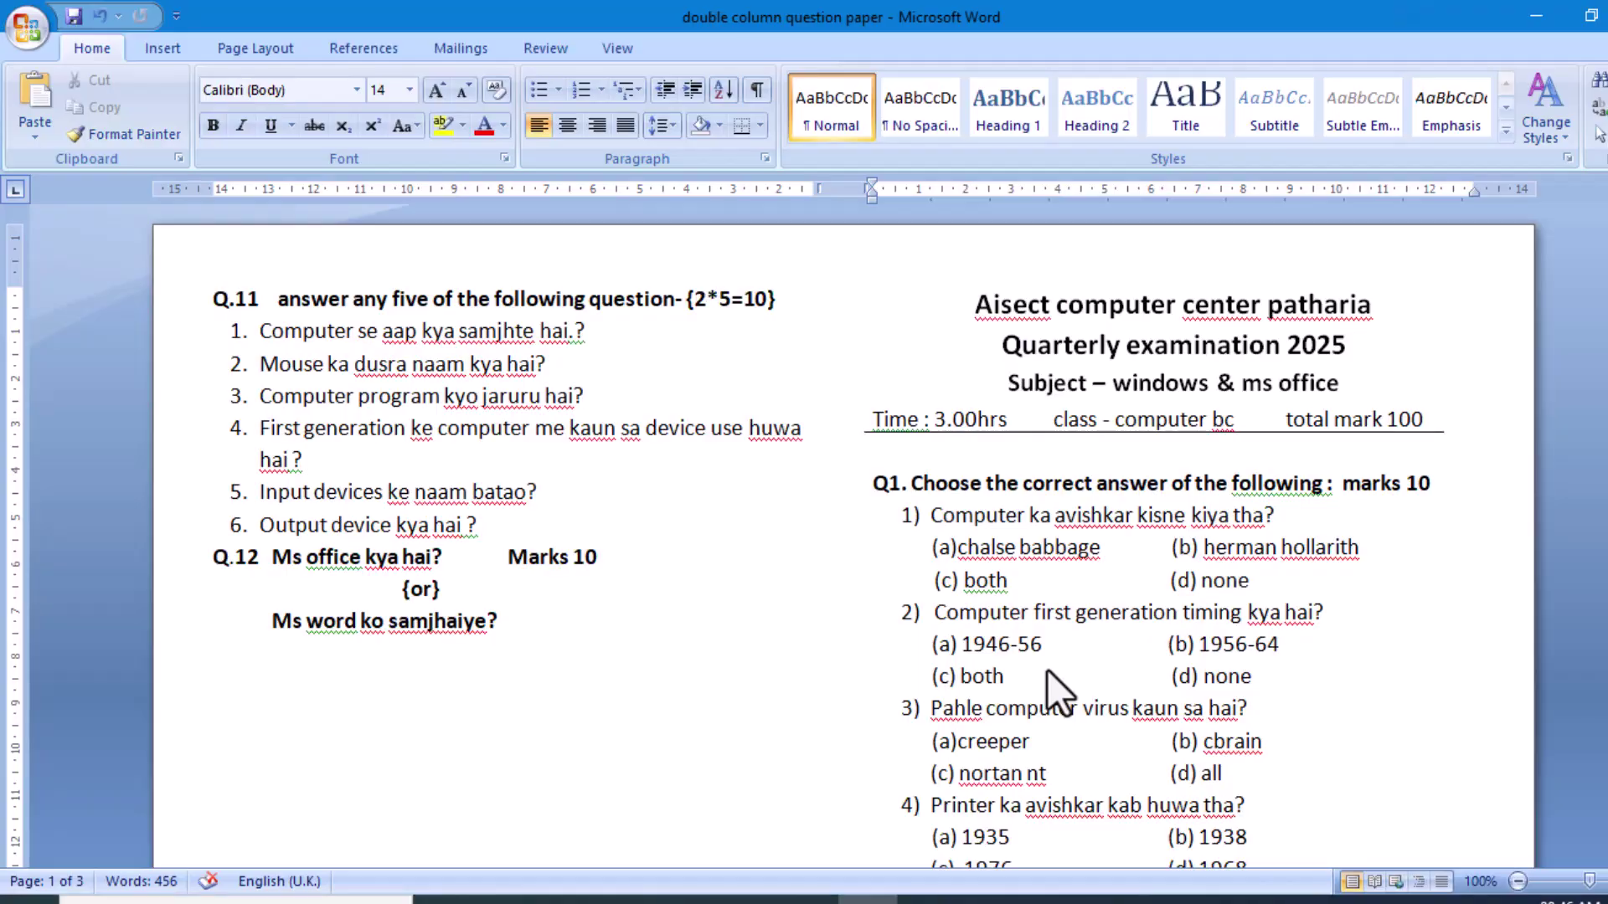
# - Print only page 2 of the question paper on the Canon G2010 series printer, keeping the grayscale A4 landscape properties
pyautogui.scroll(-20, 837, 535)
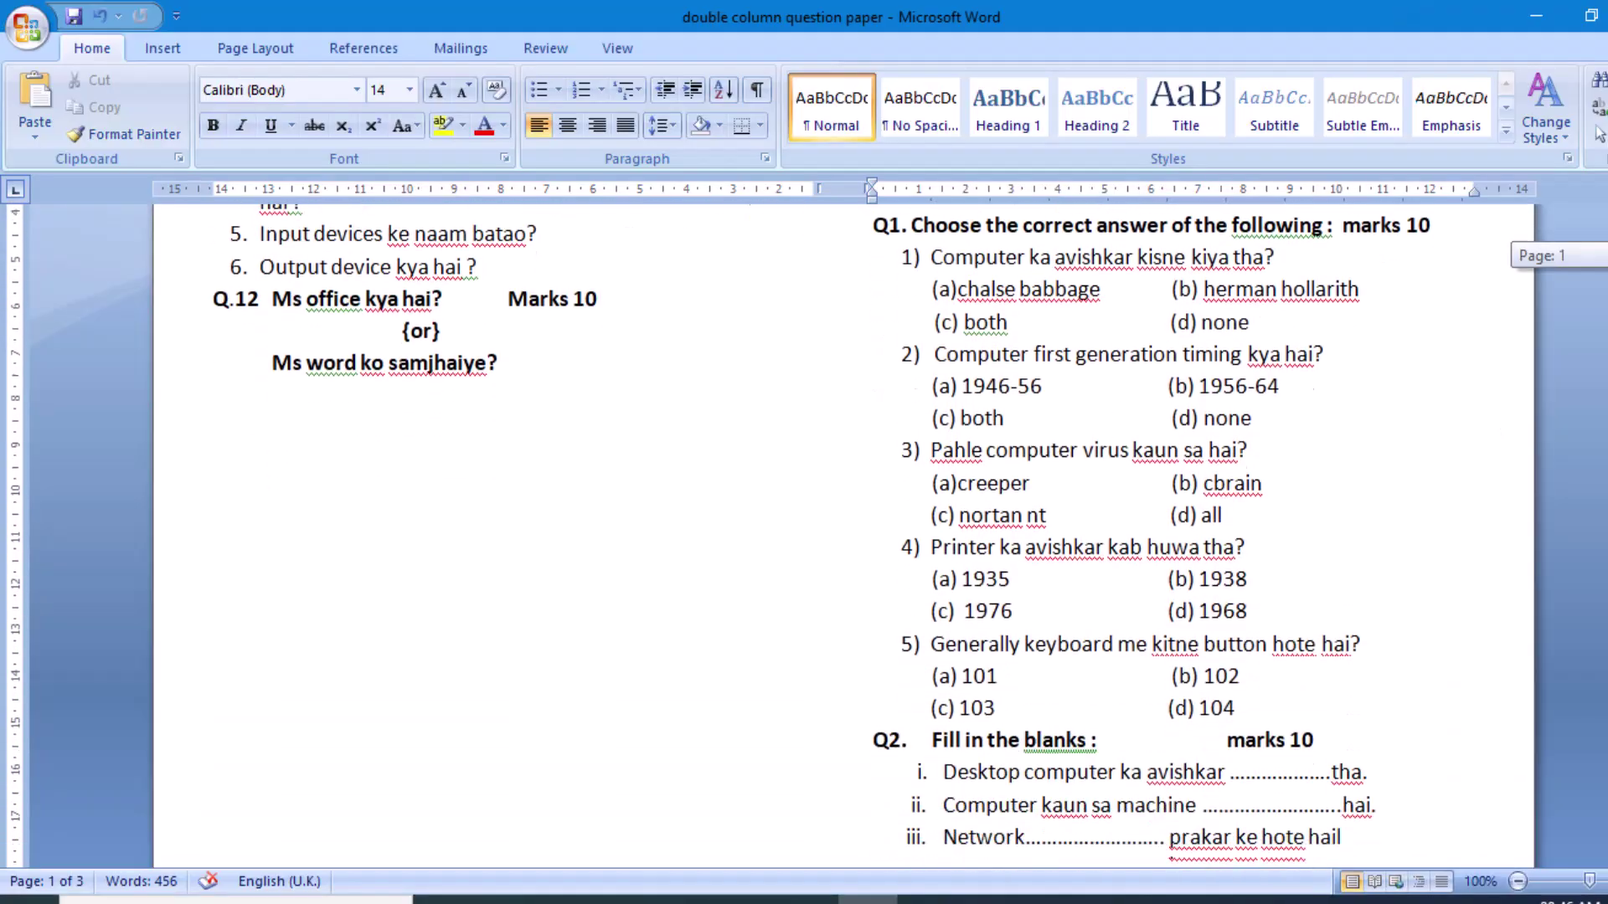
pyautogui.scroll(-1, 1210, 511)
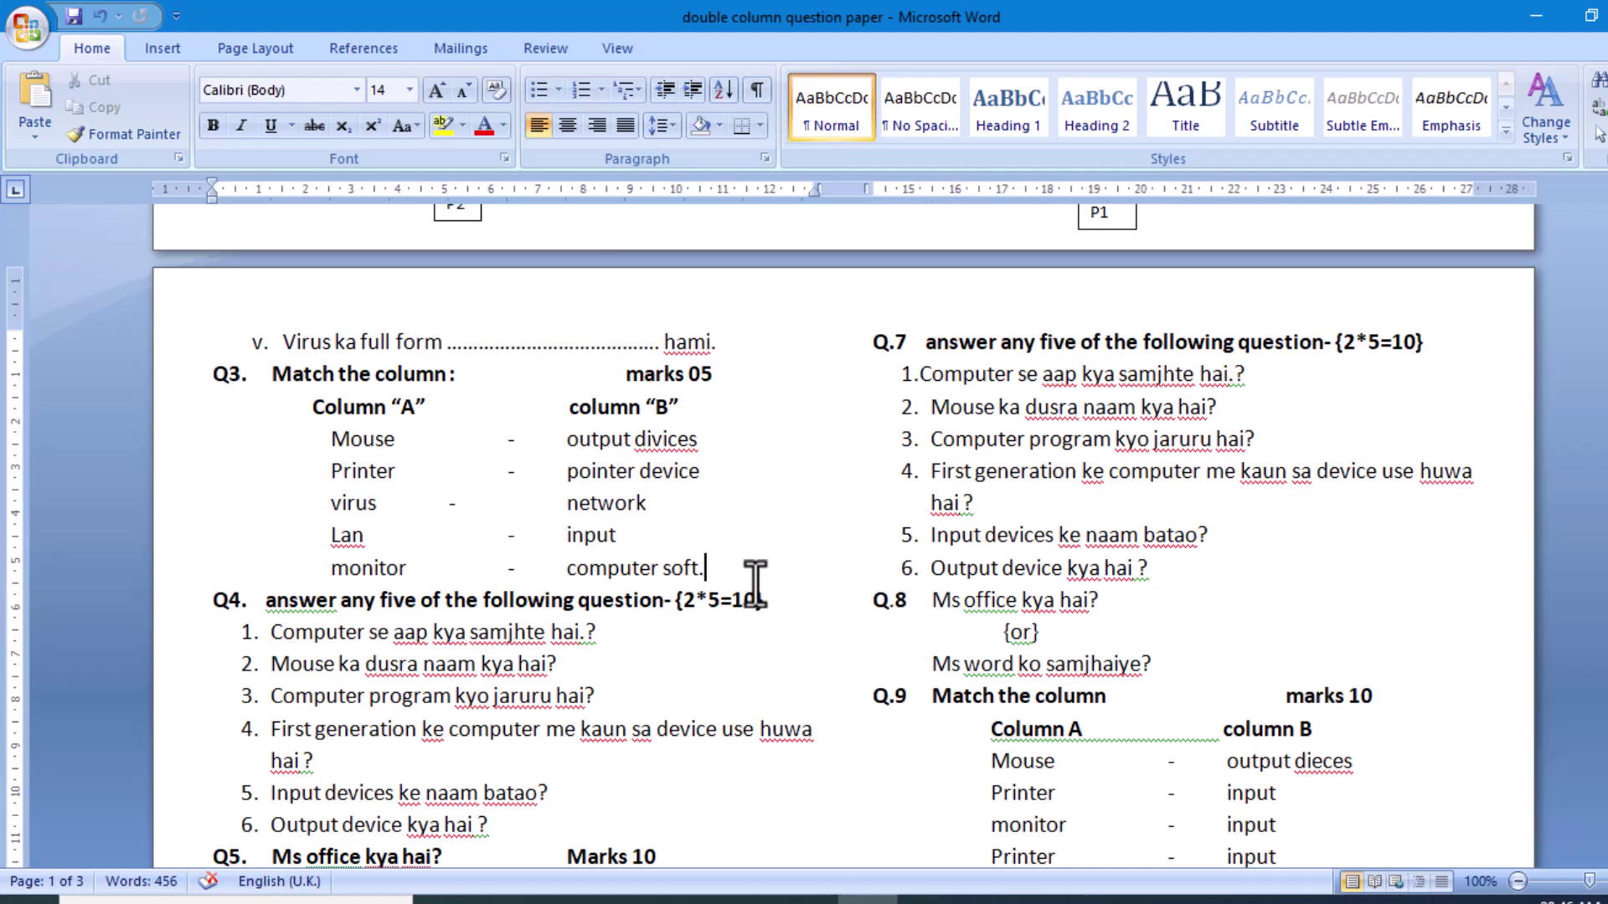
pyautogui.hotkey('ctrl', 'p')
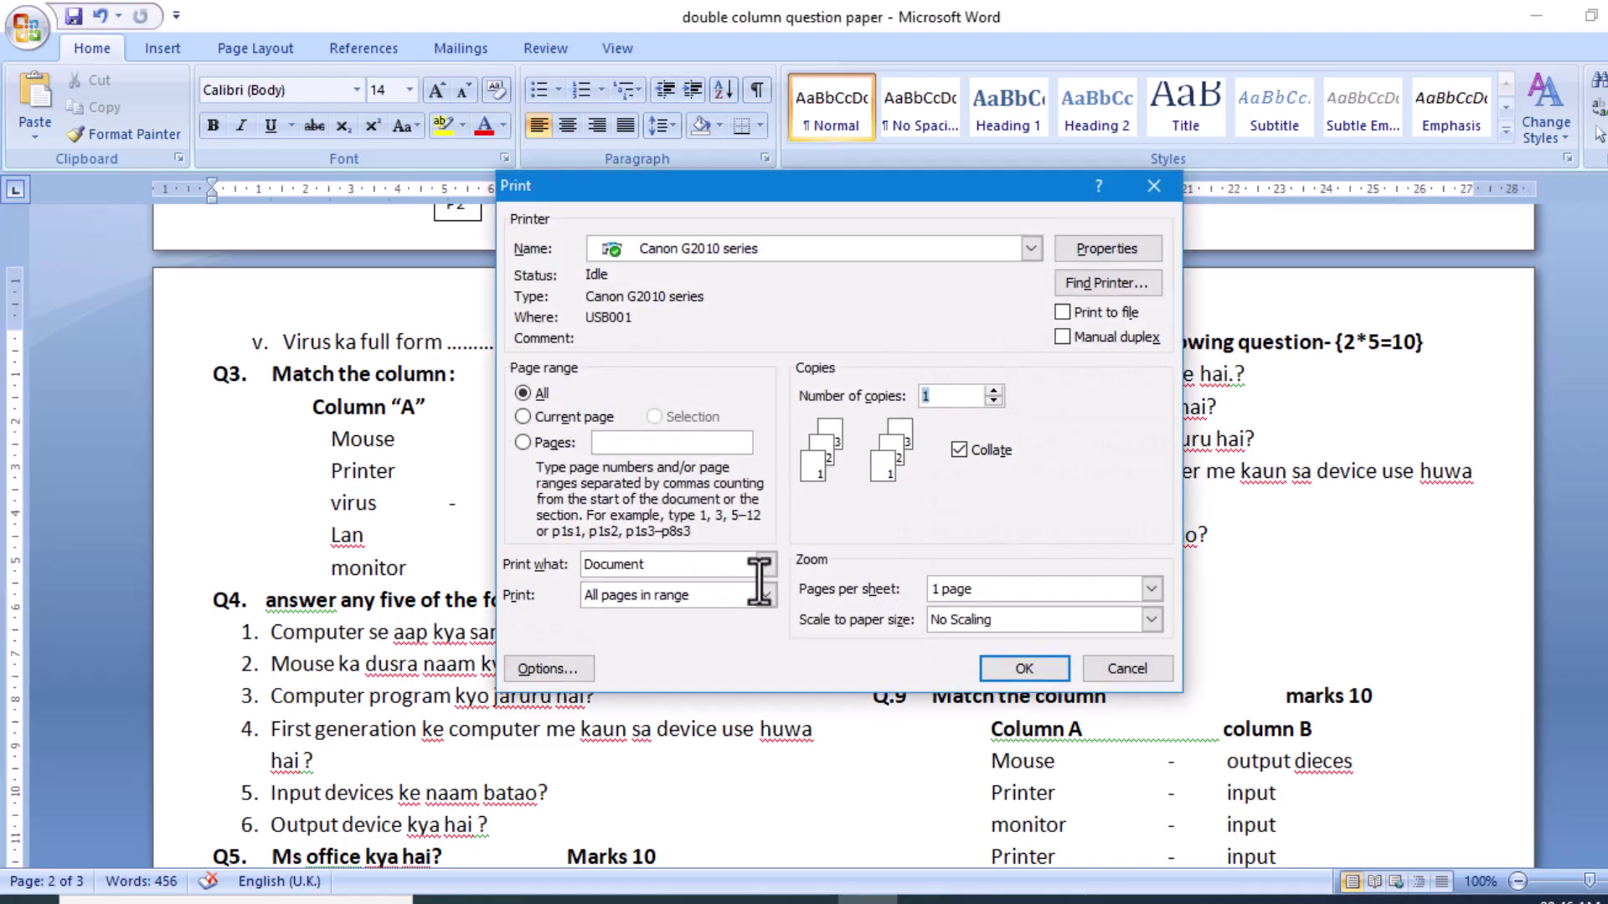
pyautogui.click(556, 445)
pyautogui.click(1122, 256)
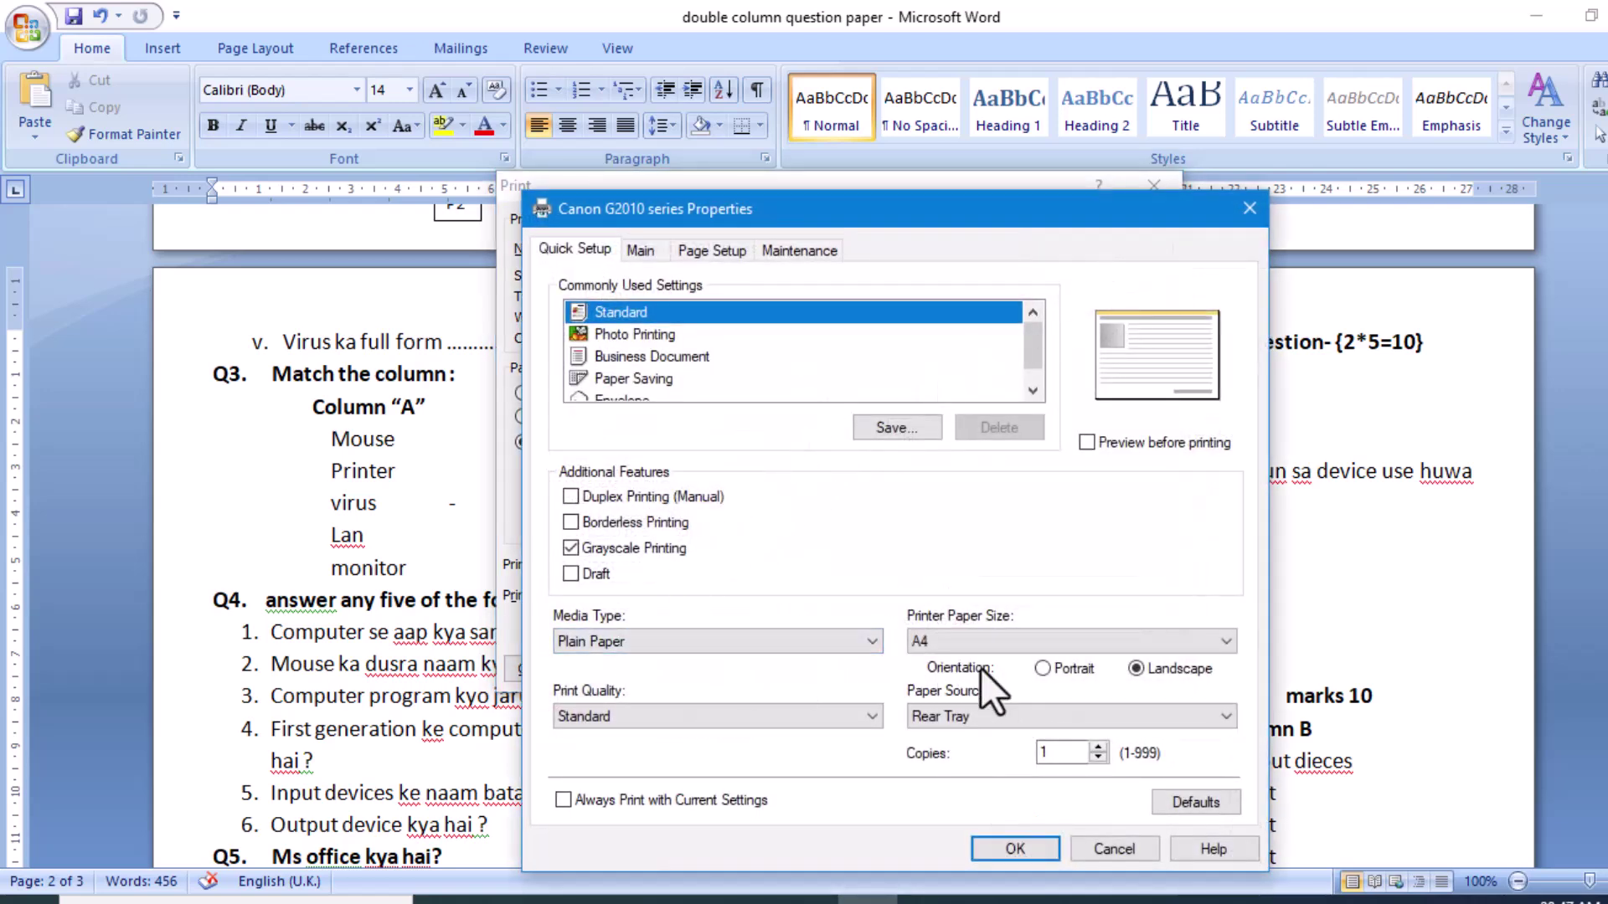
pyautogui.click(1014, 844)
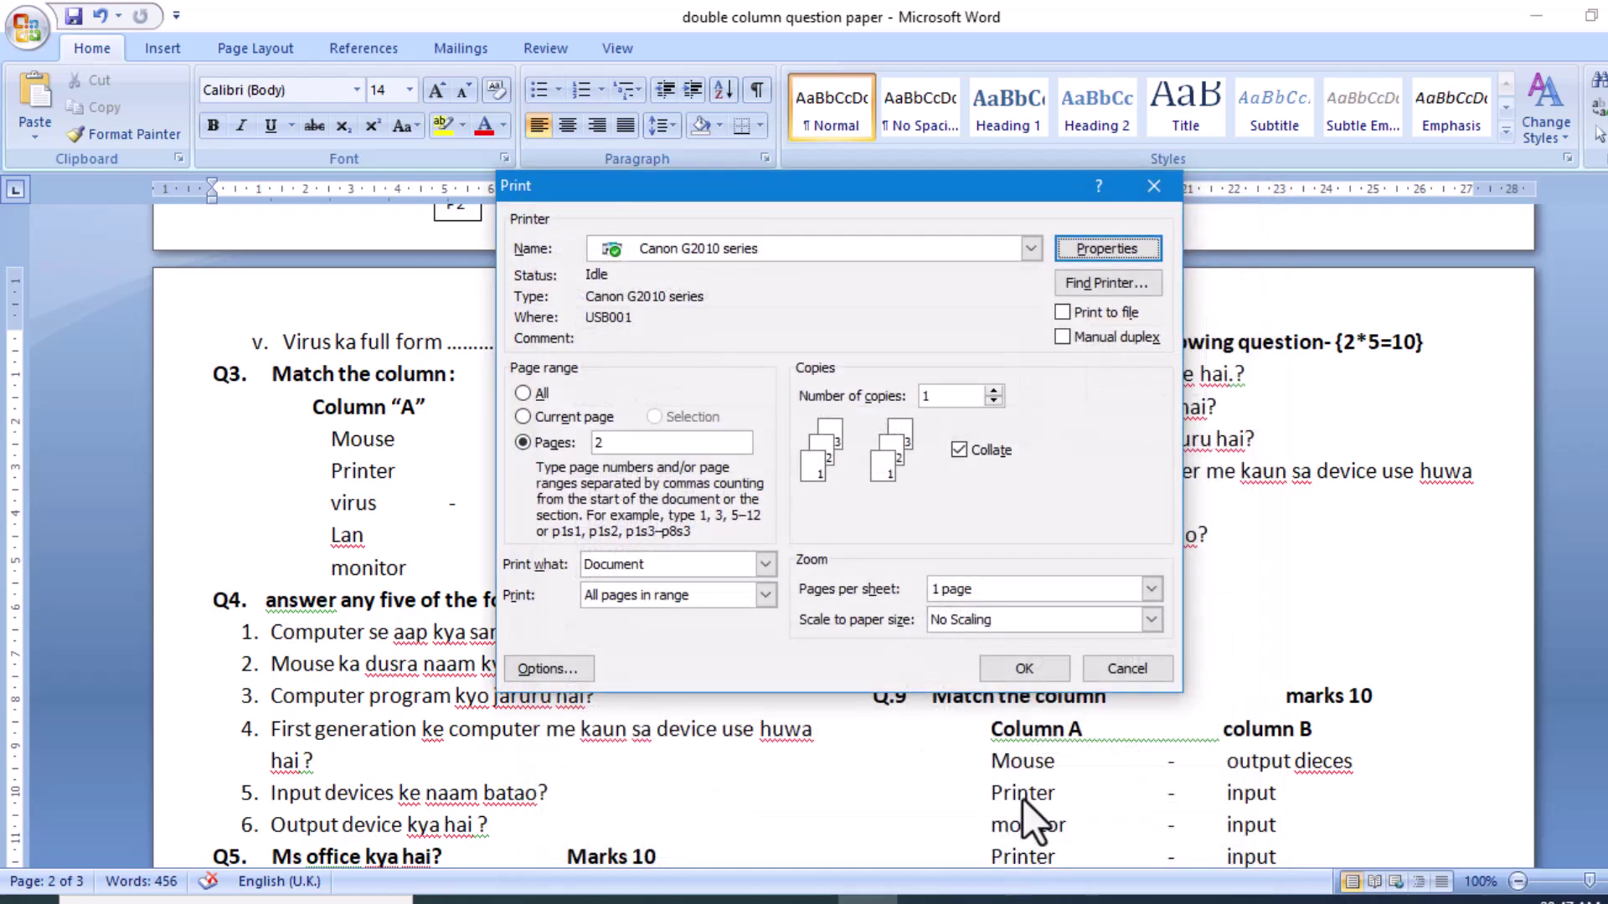
pyautogui.click(1042, 665)
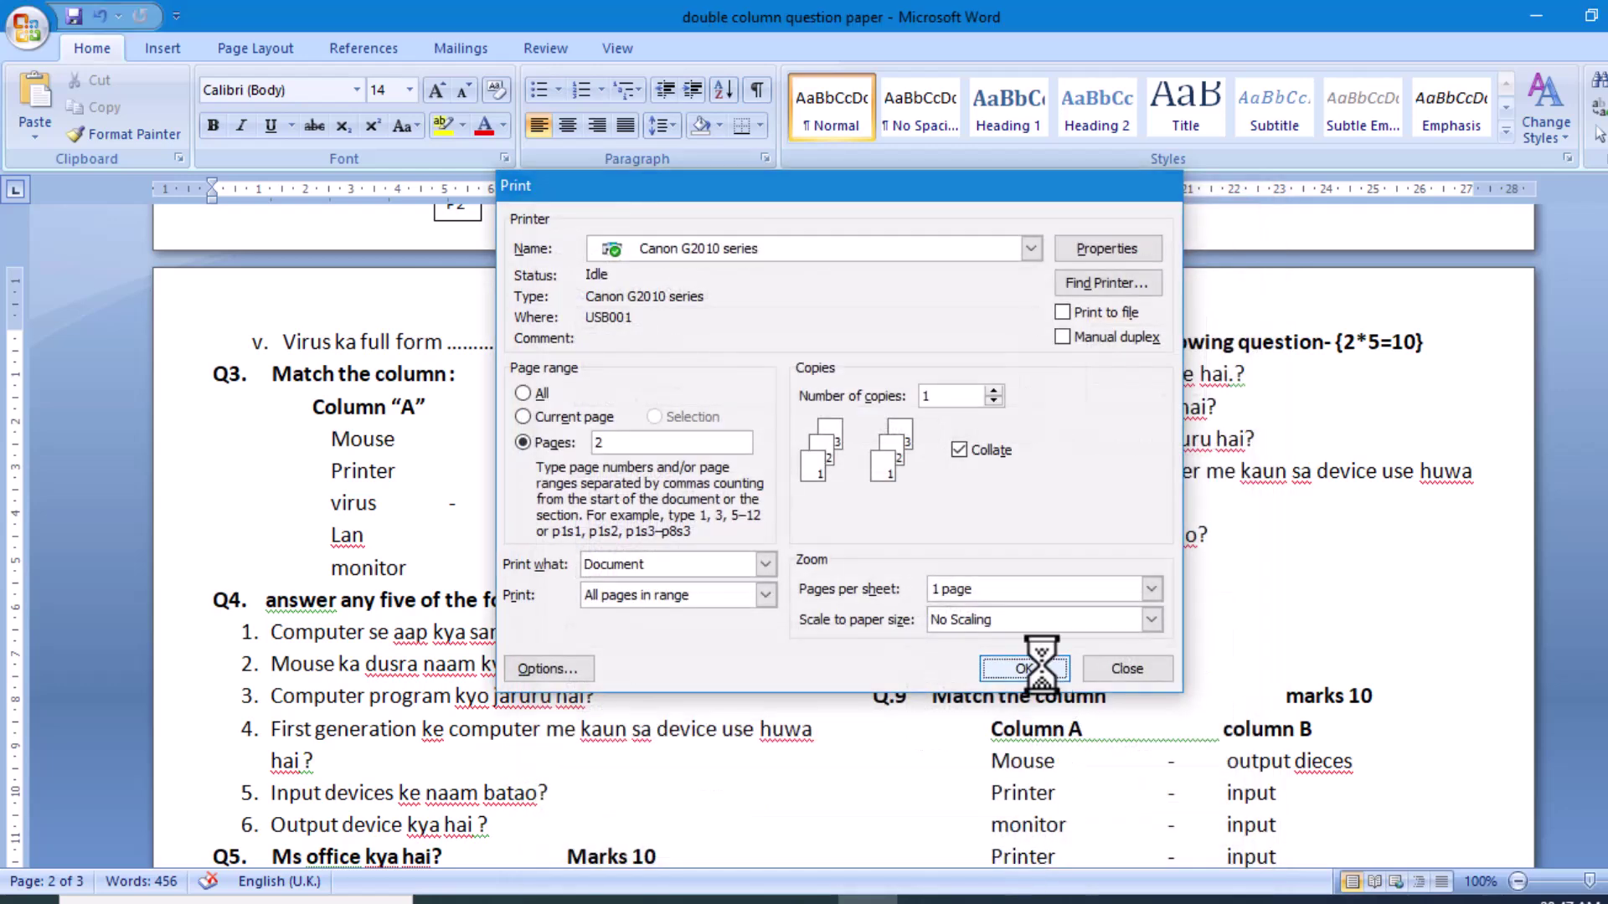